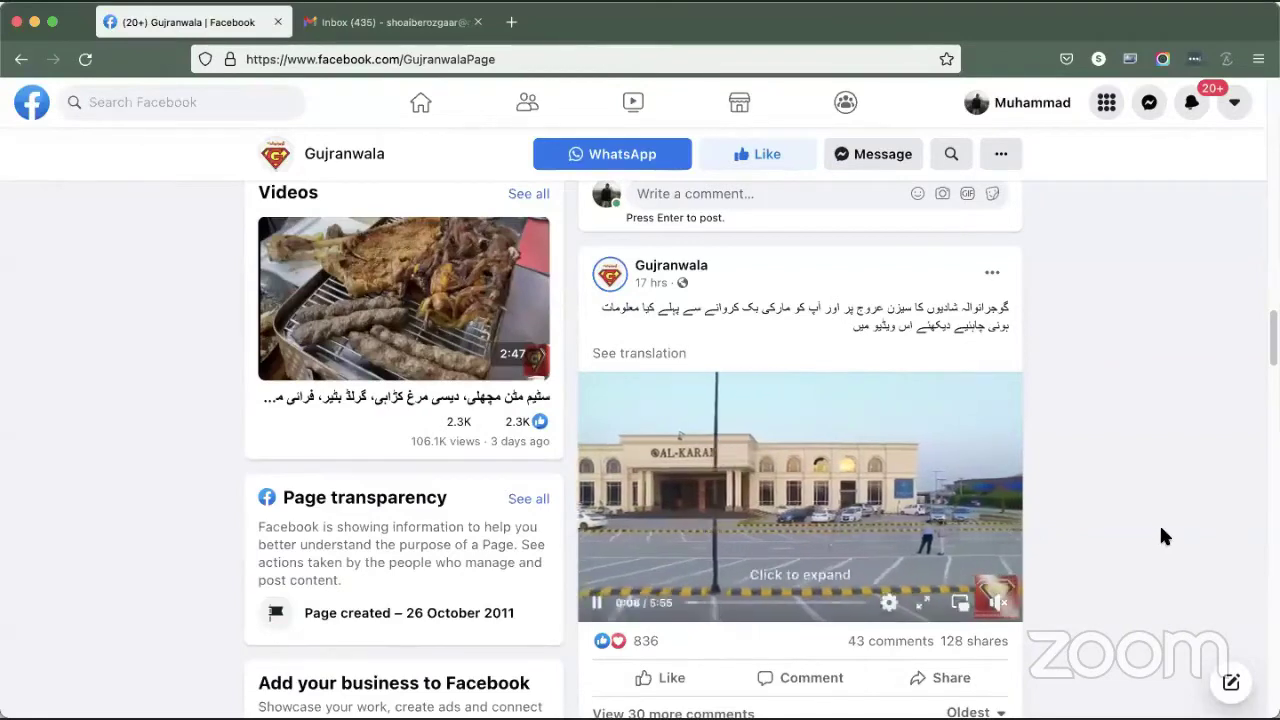
Step: Browse down the Gujranwala page's feed to examine its local video, news and advertising posts
scroll(1134, 517, down, 15)
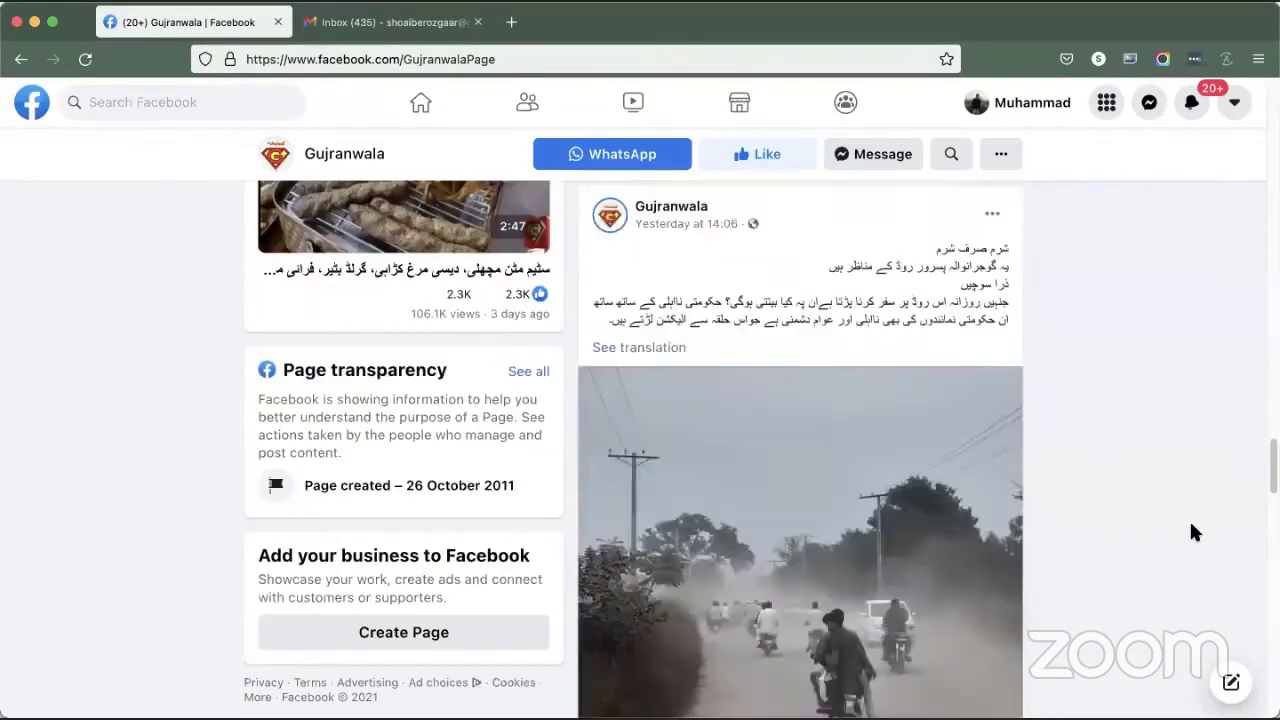
scroll(1101, 499, down, 8)
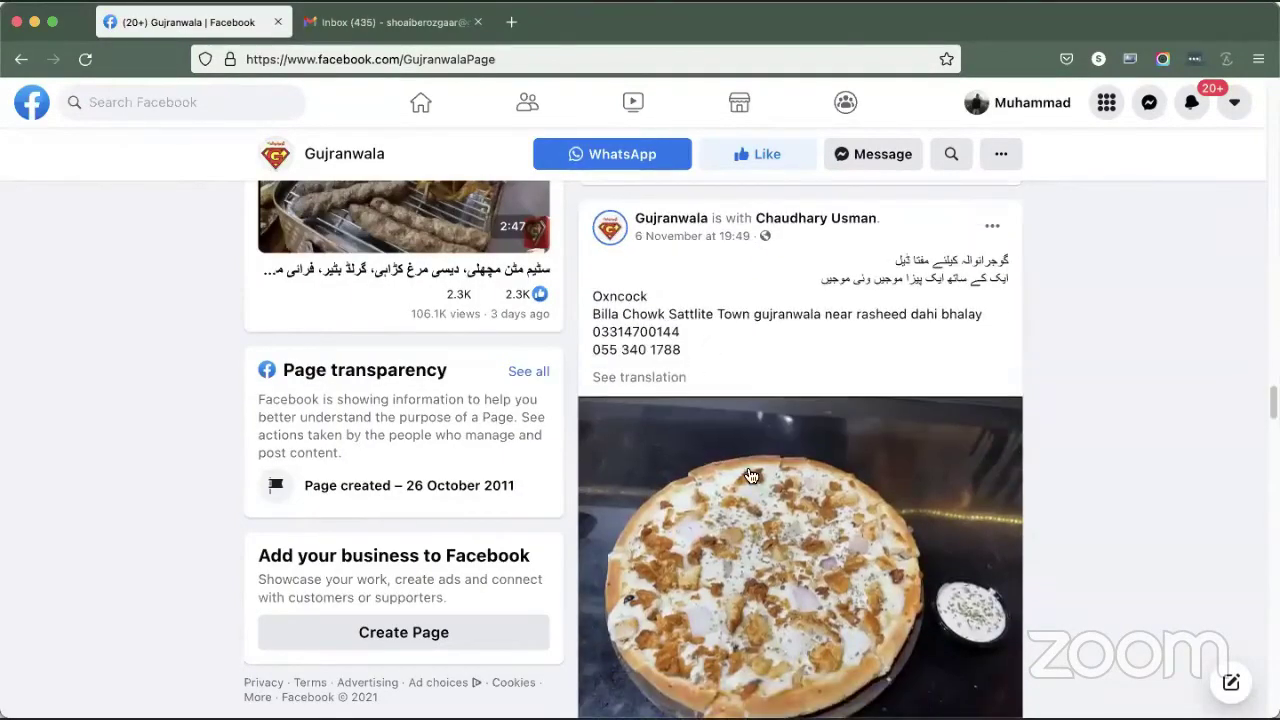
scroll(740, 495, down, 5)
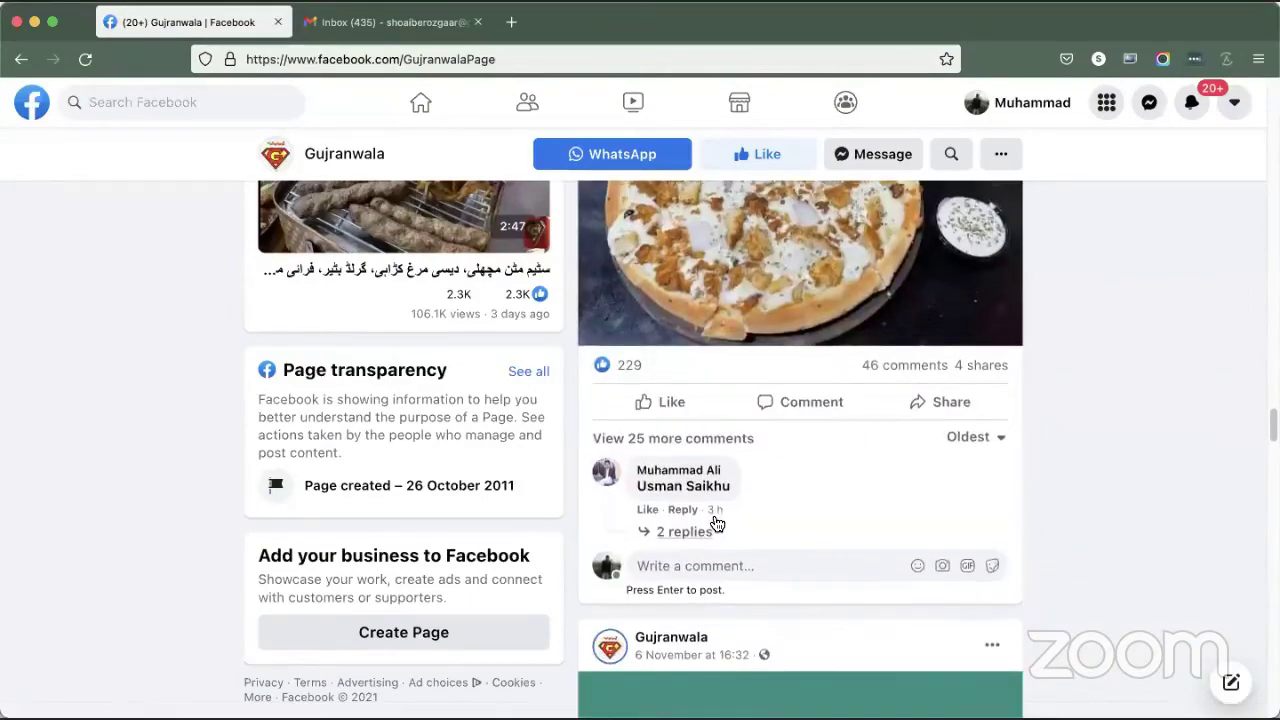
scroll(716, 524, down, 20)
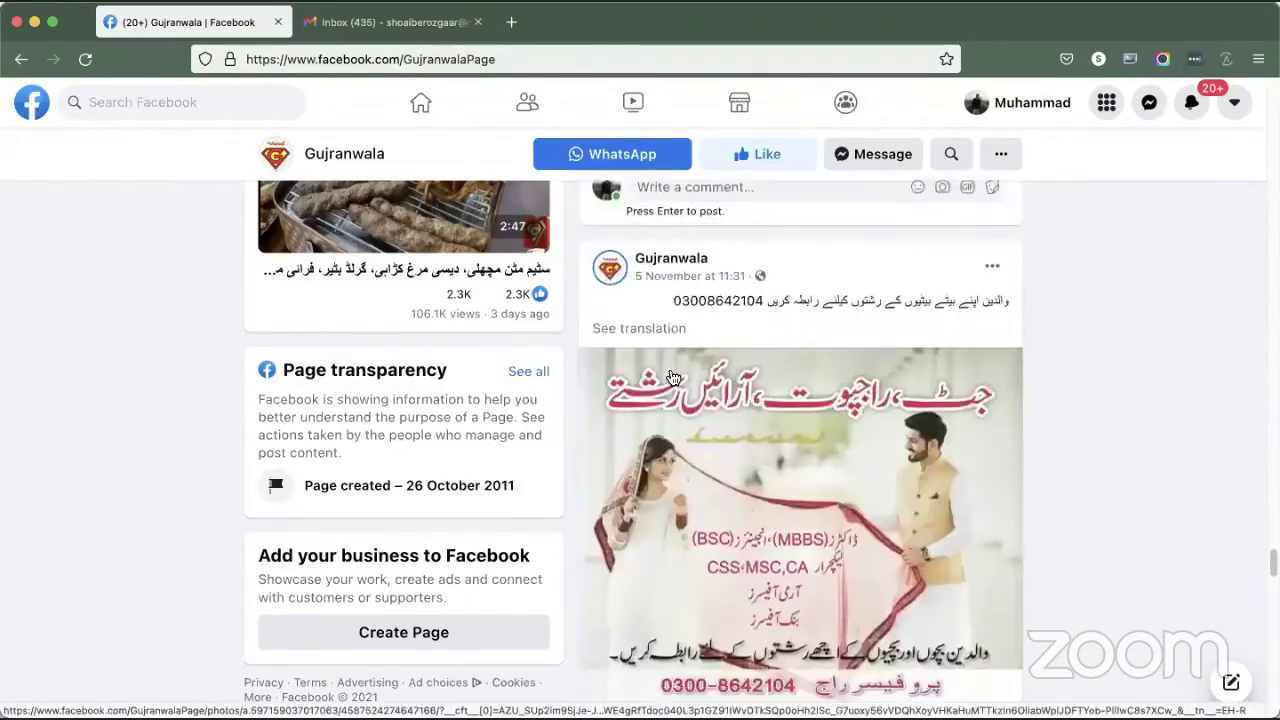
scroll(673, 378, down, 1)
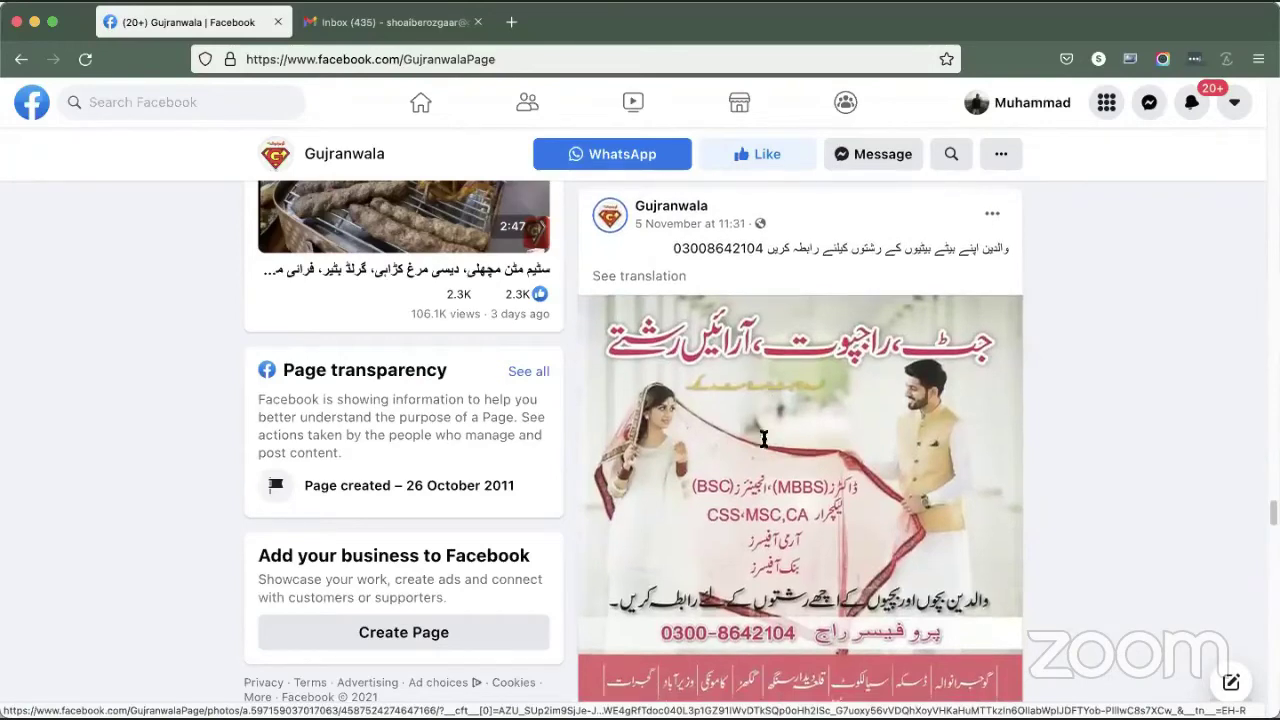
scroll(763, 438, down, 12)
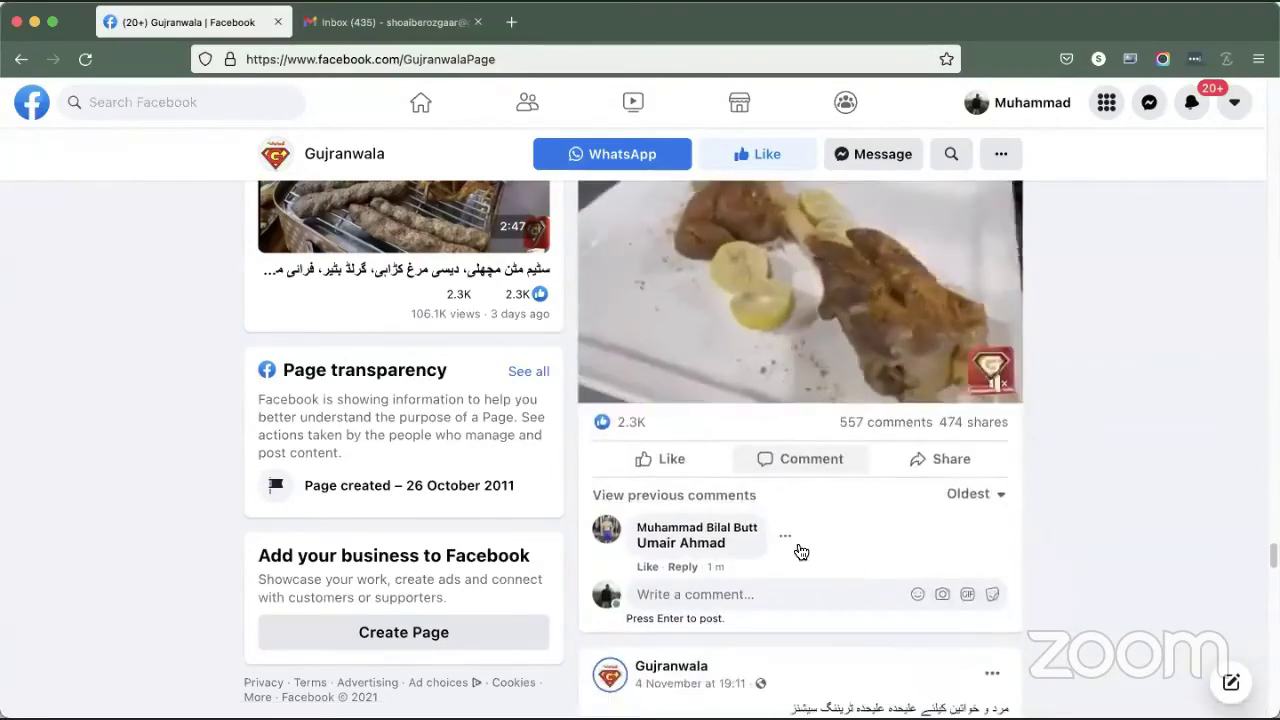
scroll(801, 551, down, 8)
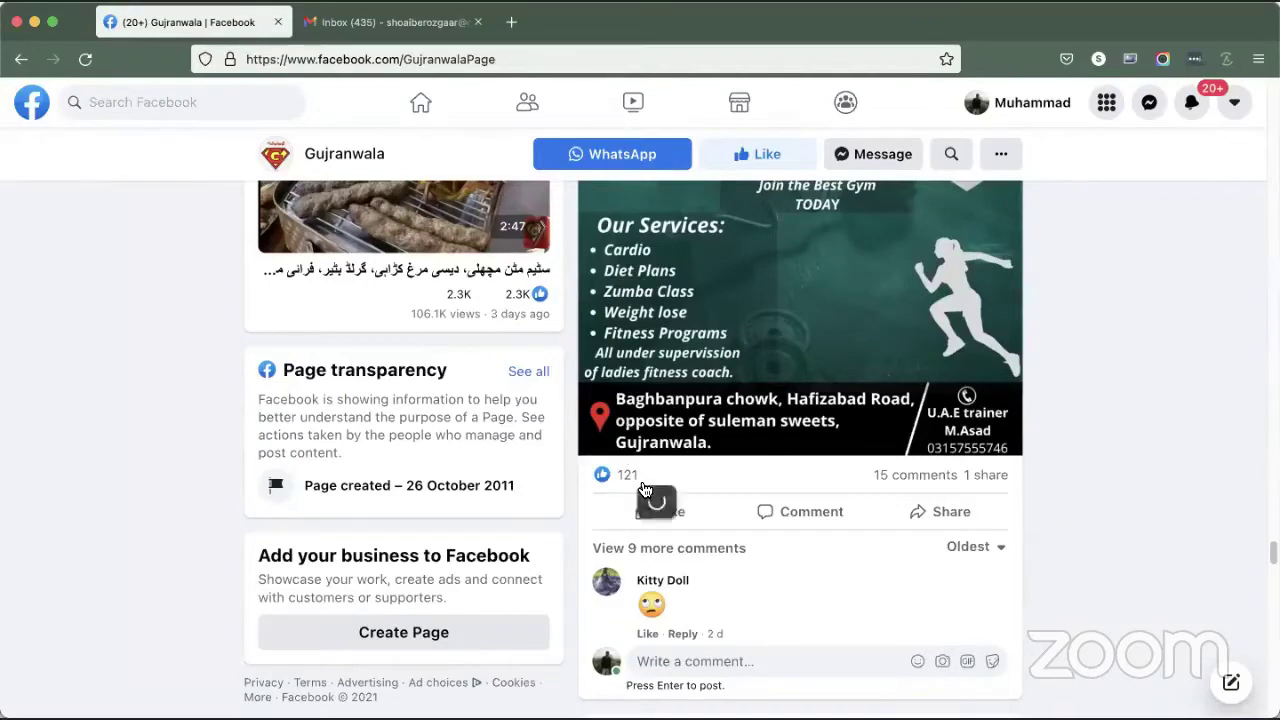
mouse_move(643, 489)
Step: Open a new browser tab and close the Gmail inbox tab
click(511, 22)
click(521, 63)
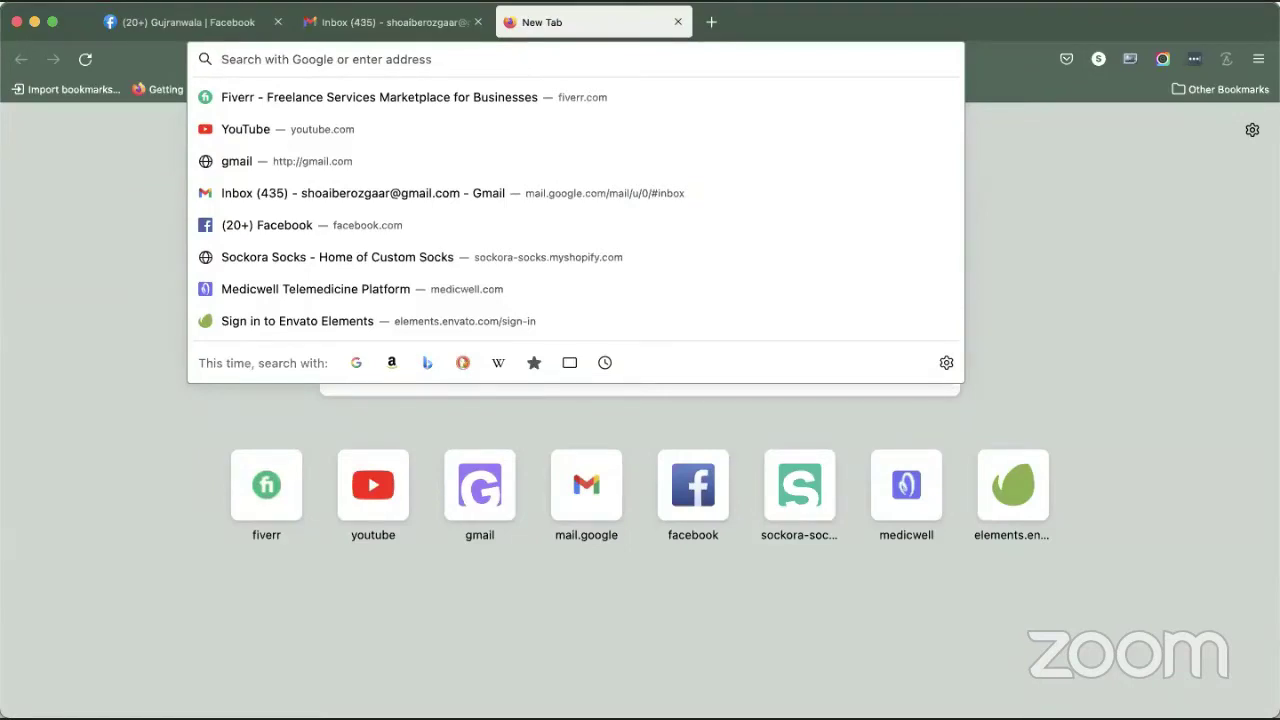
click(20, 360)
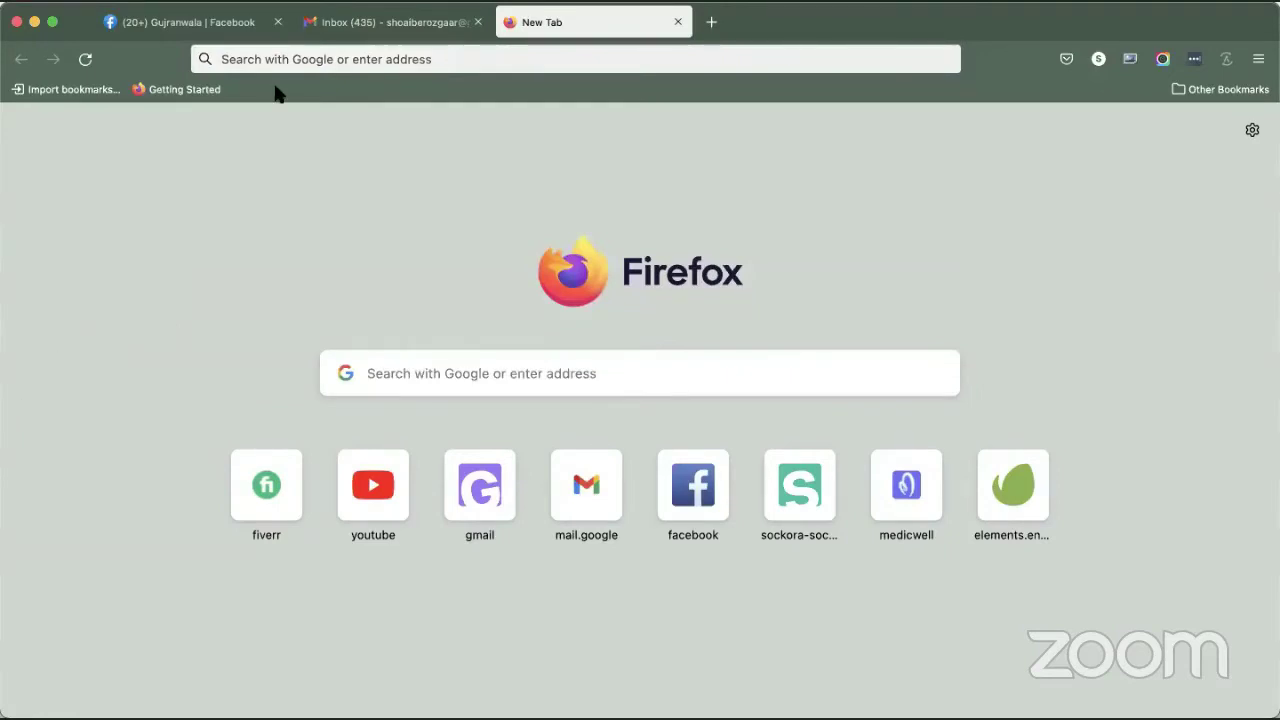
click(477, 22)
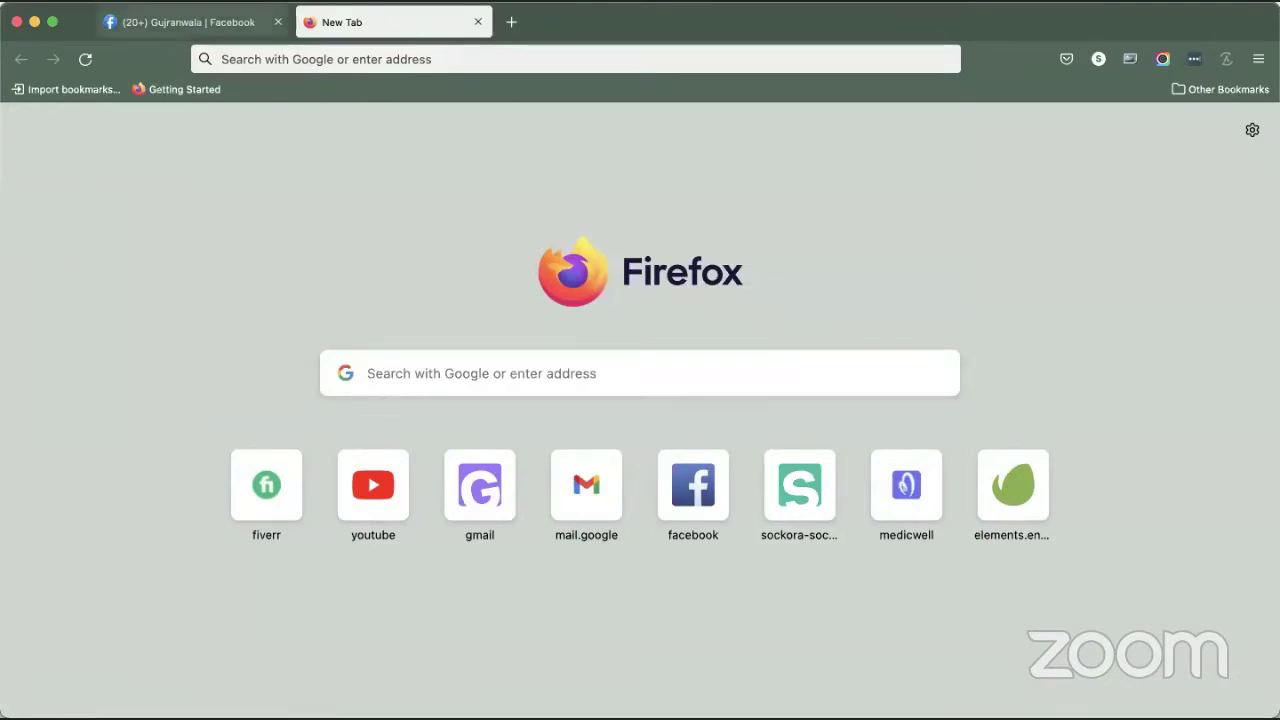
Step: Return to the Facebook tab, search for the J. | Junaid Jamshed brand and open its page
click(237, 20)
scroll(247, 285, up, 1)
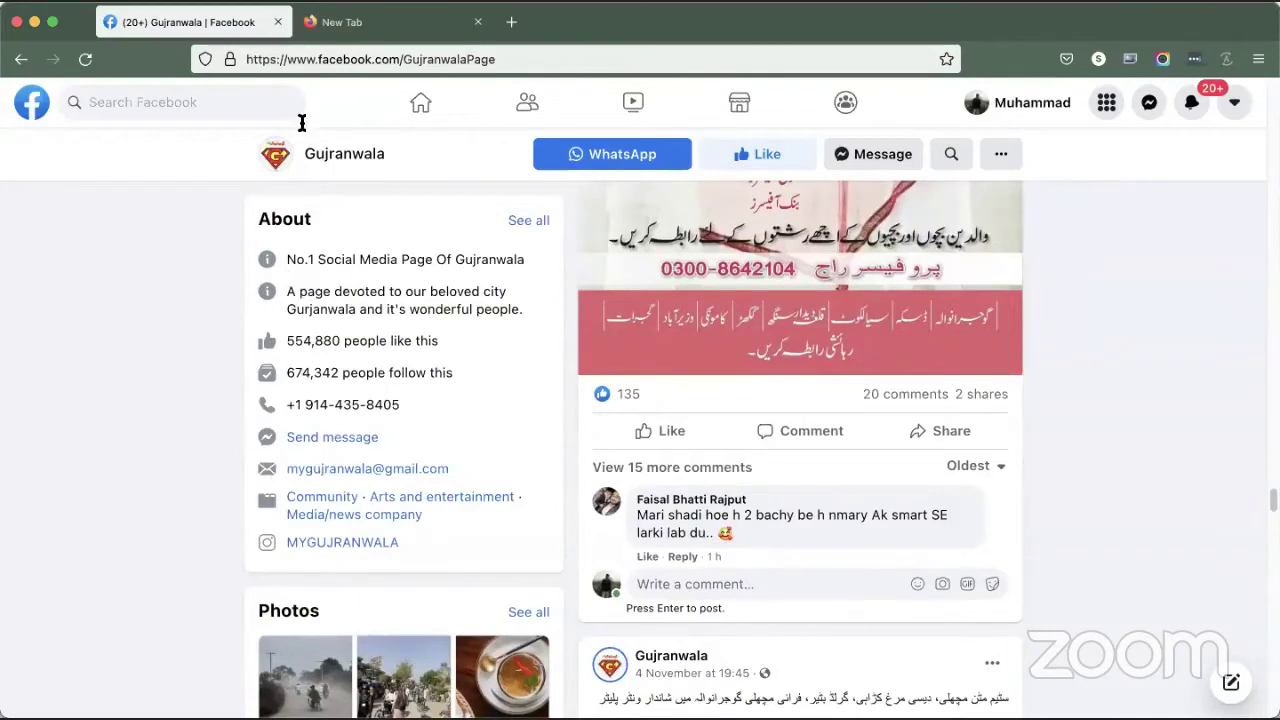
scroll(143, 99, down, 1)
click(143, 102)
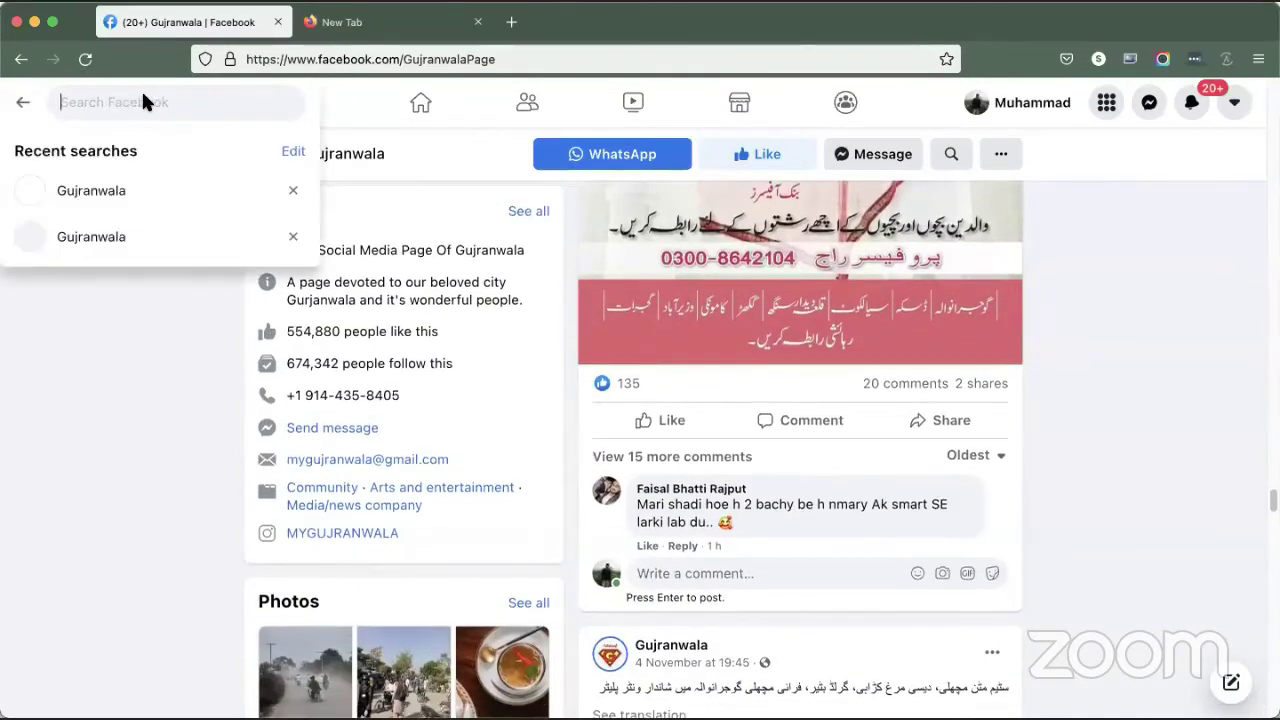
text(Junaid Sja)
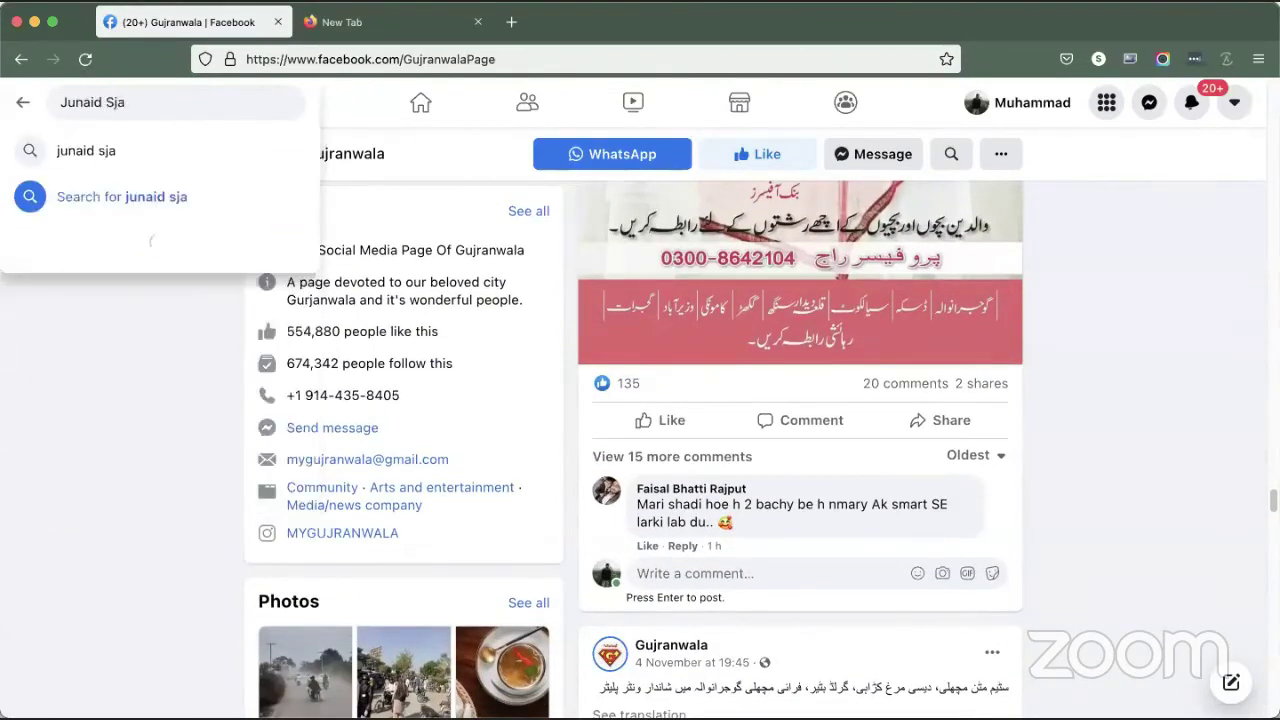
key(BackSpace)
key(BackSpace)
key(BackSpace)
text(Jamsha)
click(170, 243)
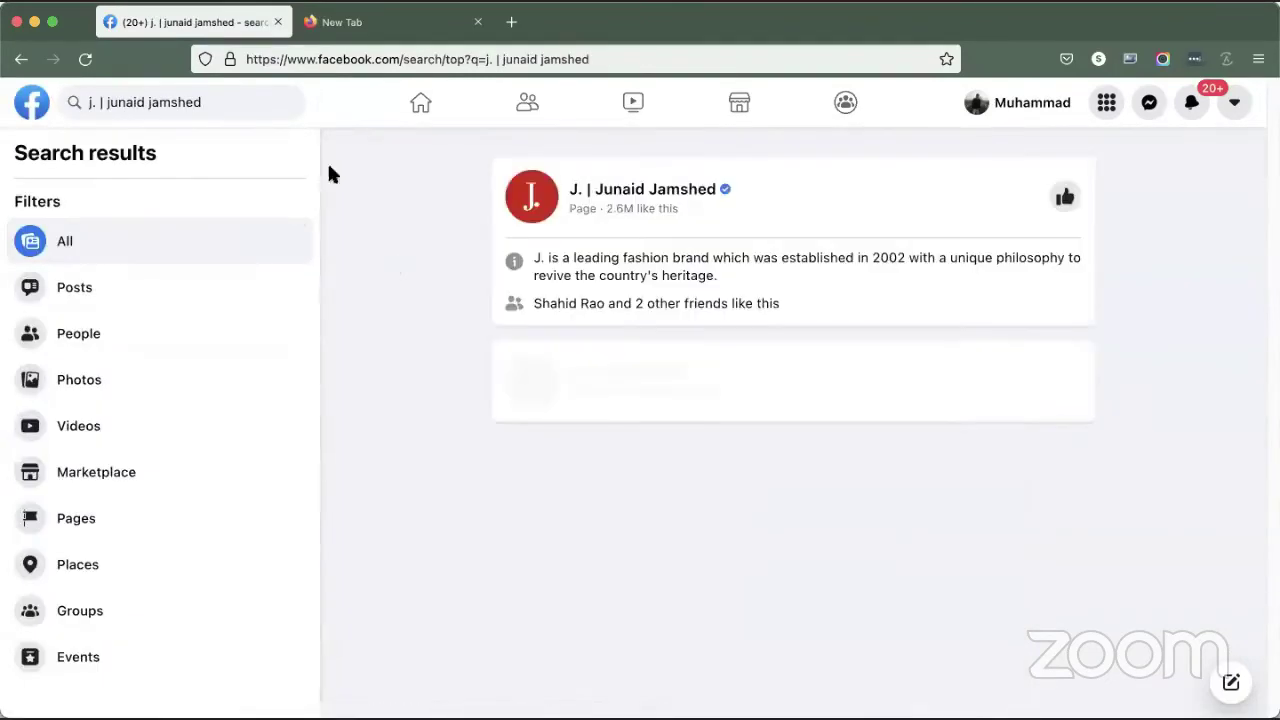
click(645, 193)
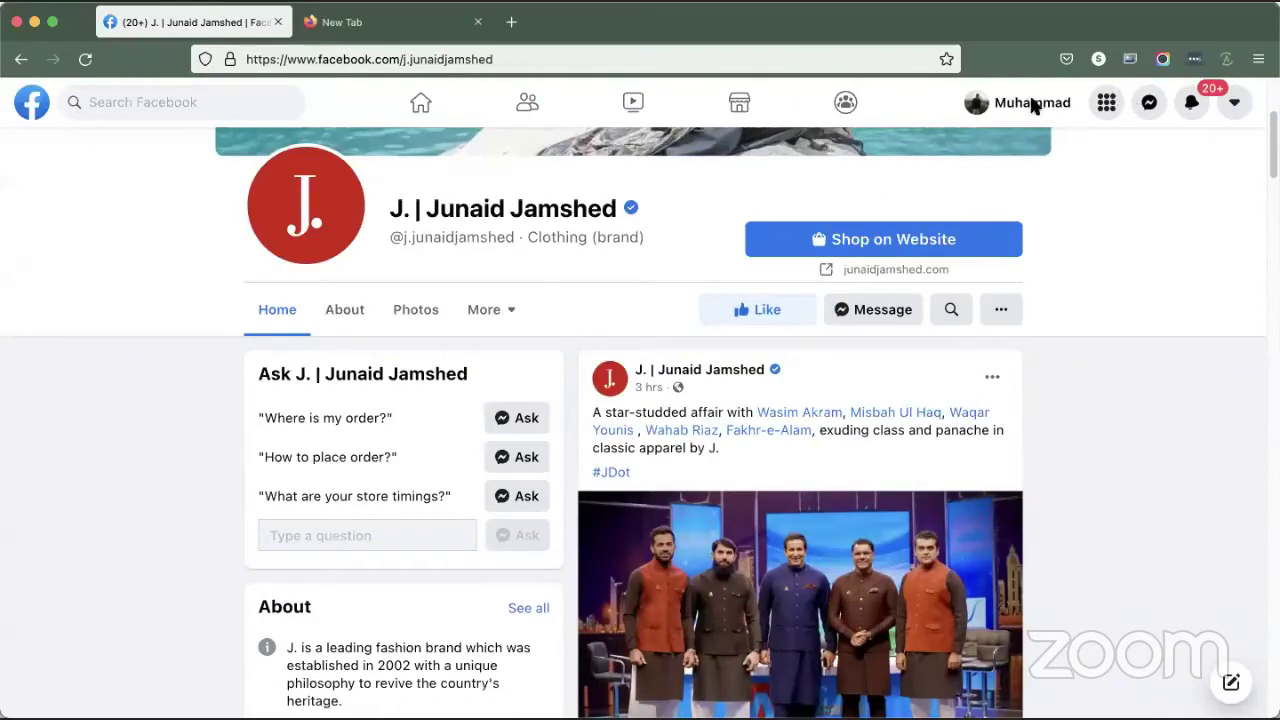
Step: Examine the J. | Junaid Jamshed page's about details, photos, videos and recent posts
scroll(452, 488, down, 4)
scroll(418, 530, down, 4)
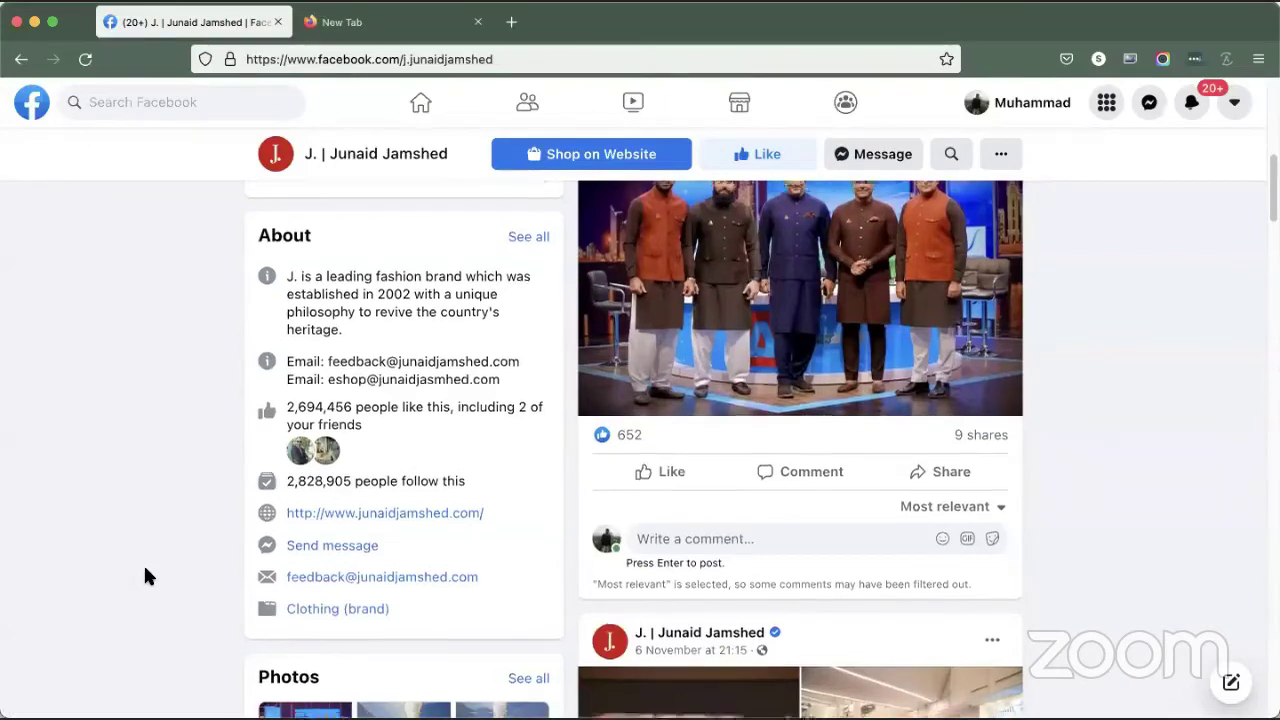
scroll(150, 565, down, 3)
scroll(331, 568, down, 5)
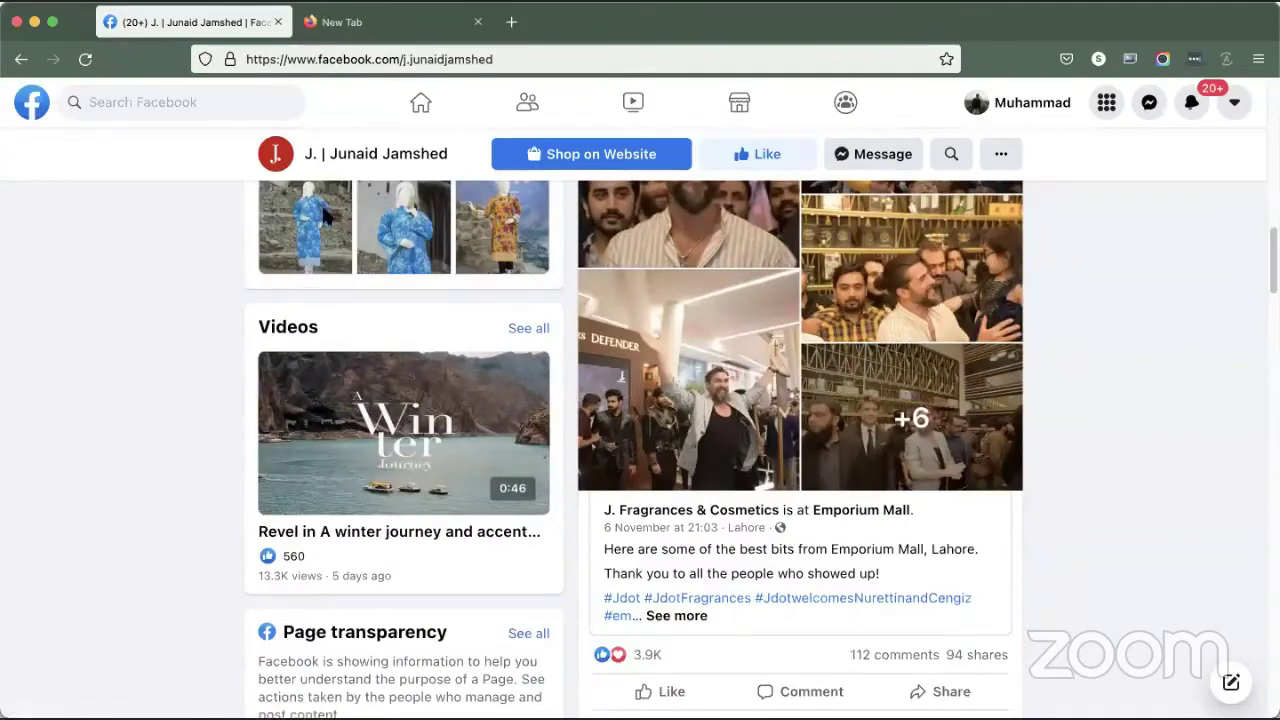
scroll(837, 626, up, 3)
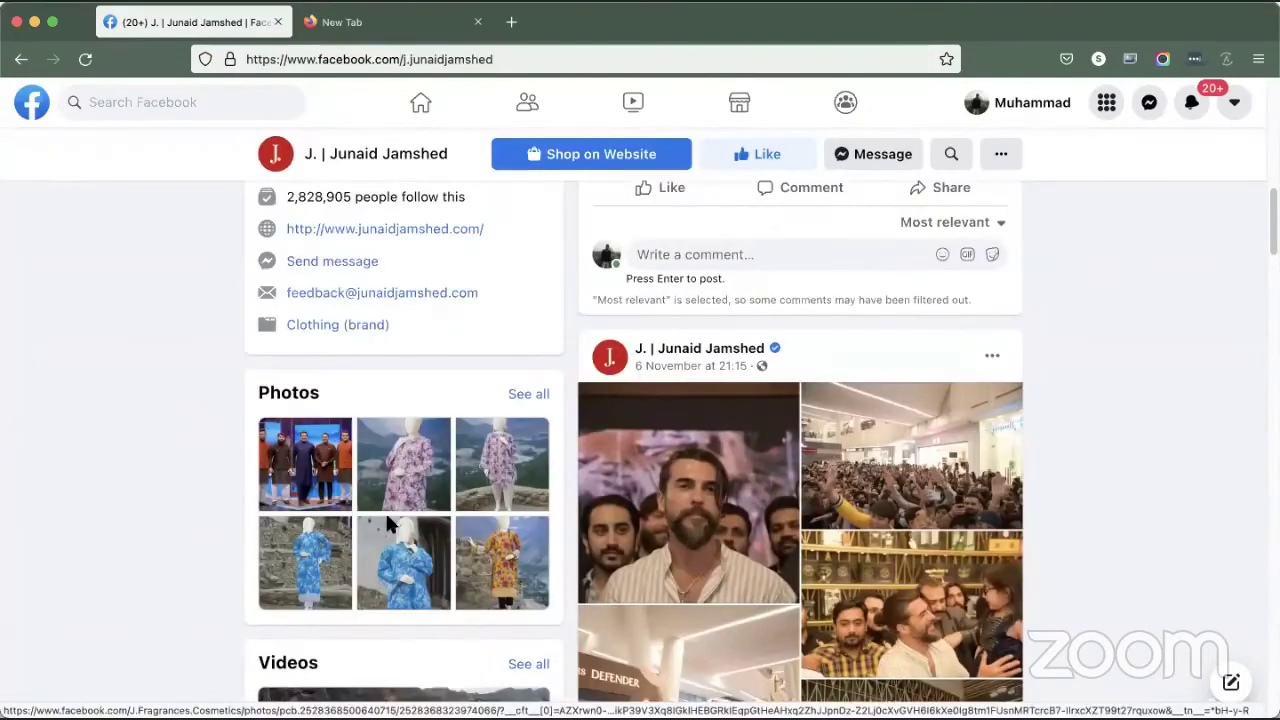
Step: Go to the Facebook home feed and start creating a new Page
click(31, 102)
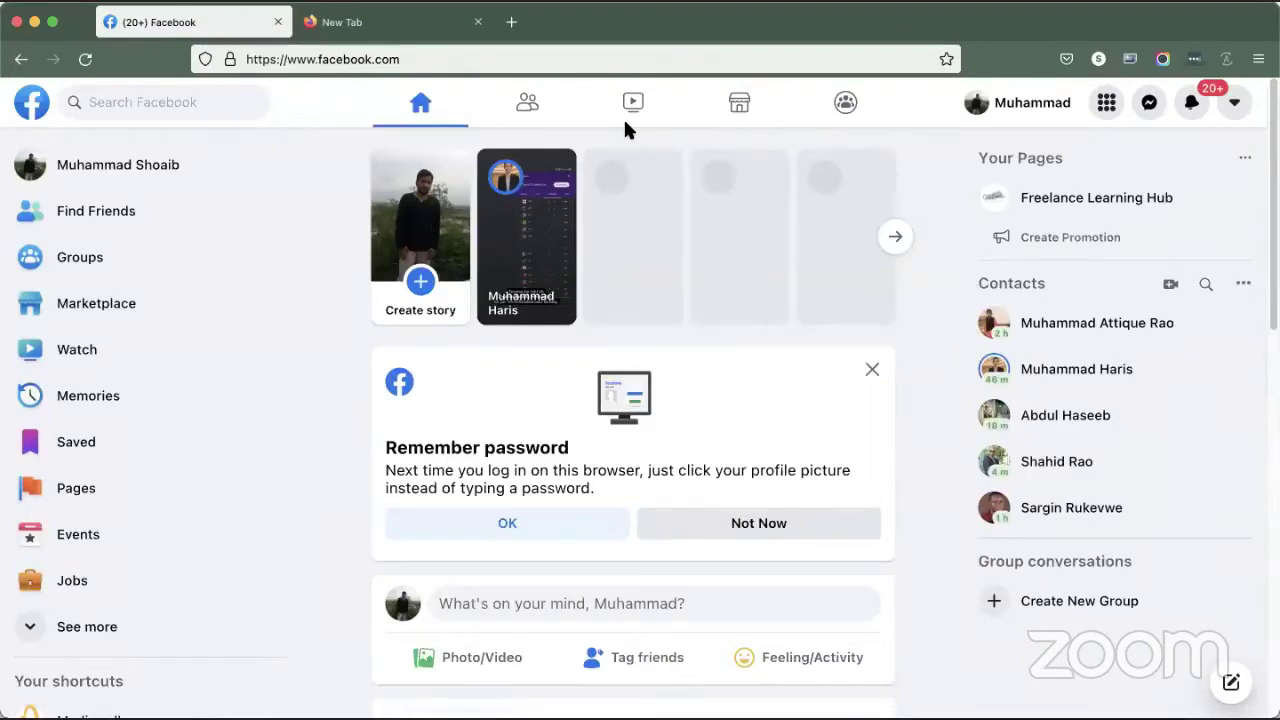
click(1240, 108)
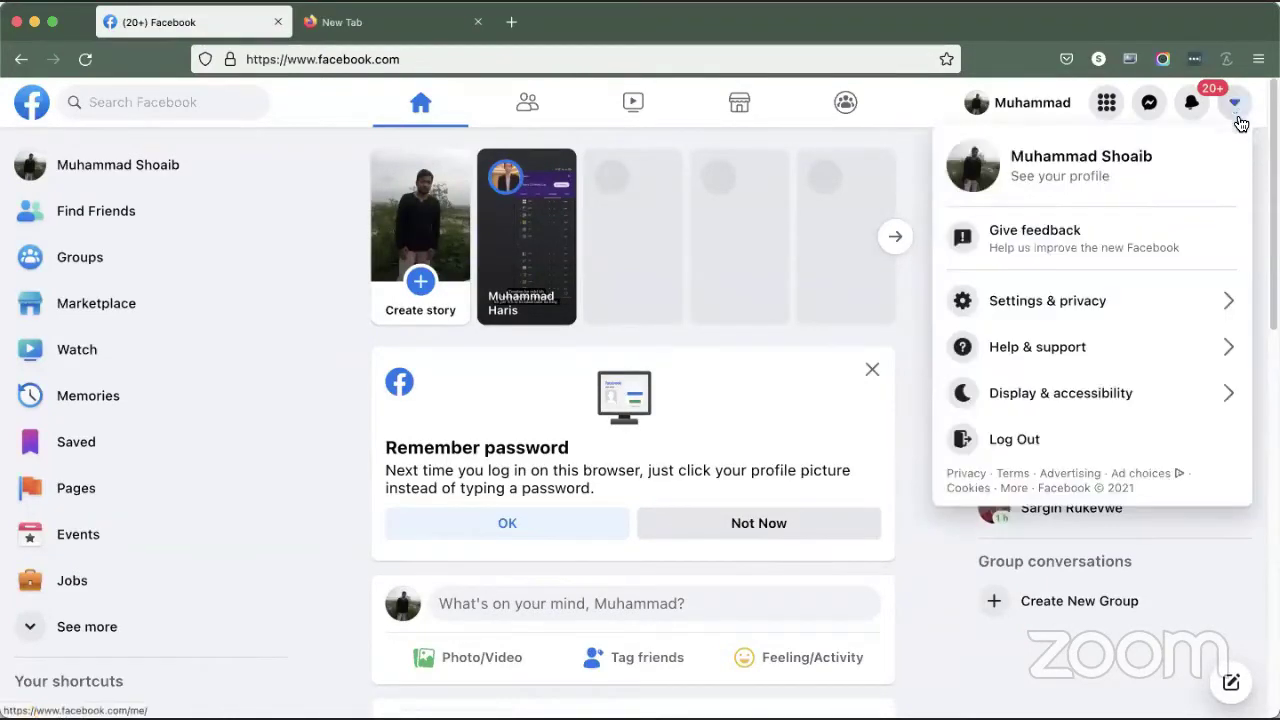
click(1106, 112)
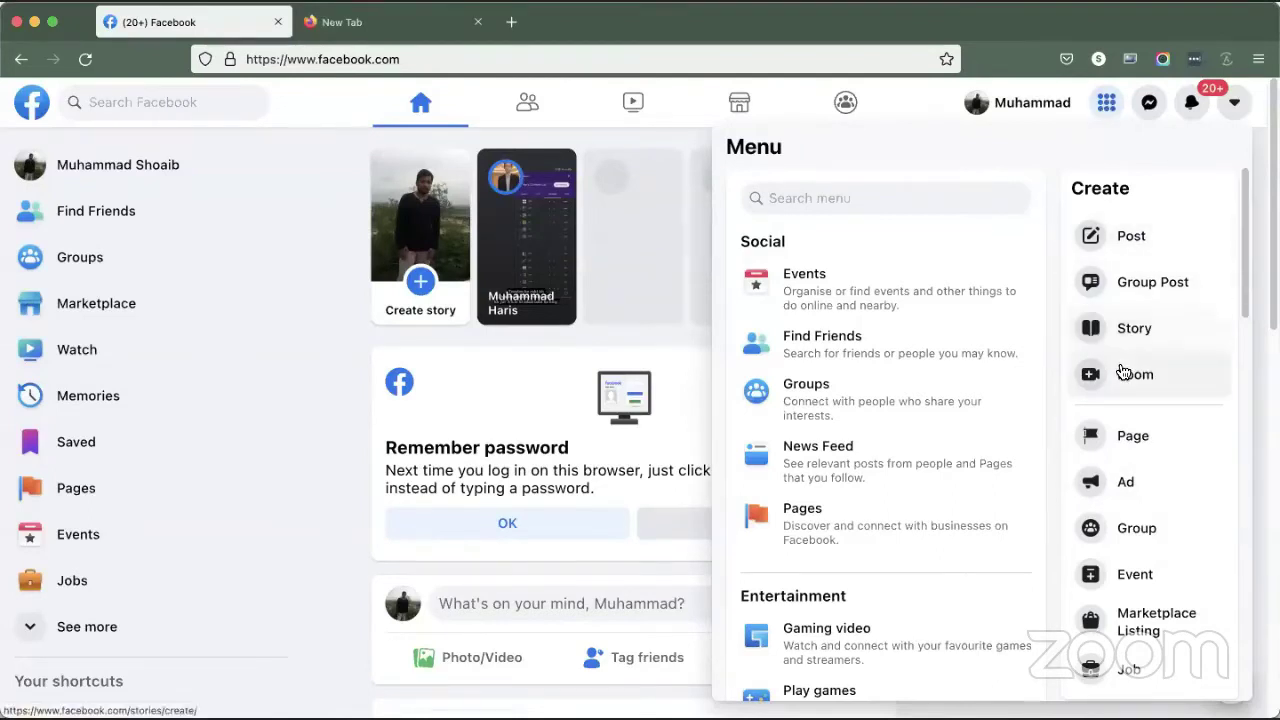
click(1145, 432)
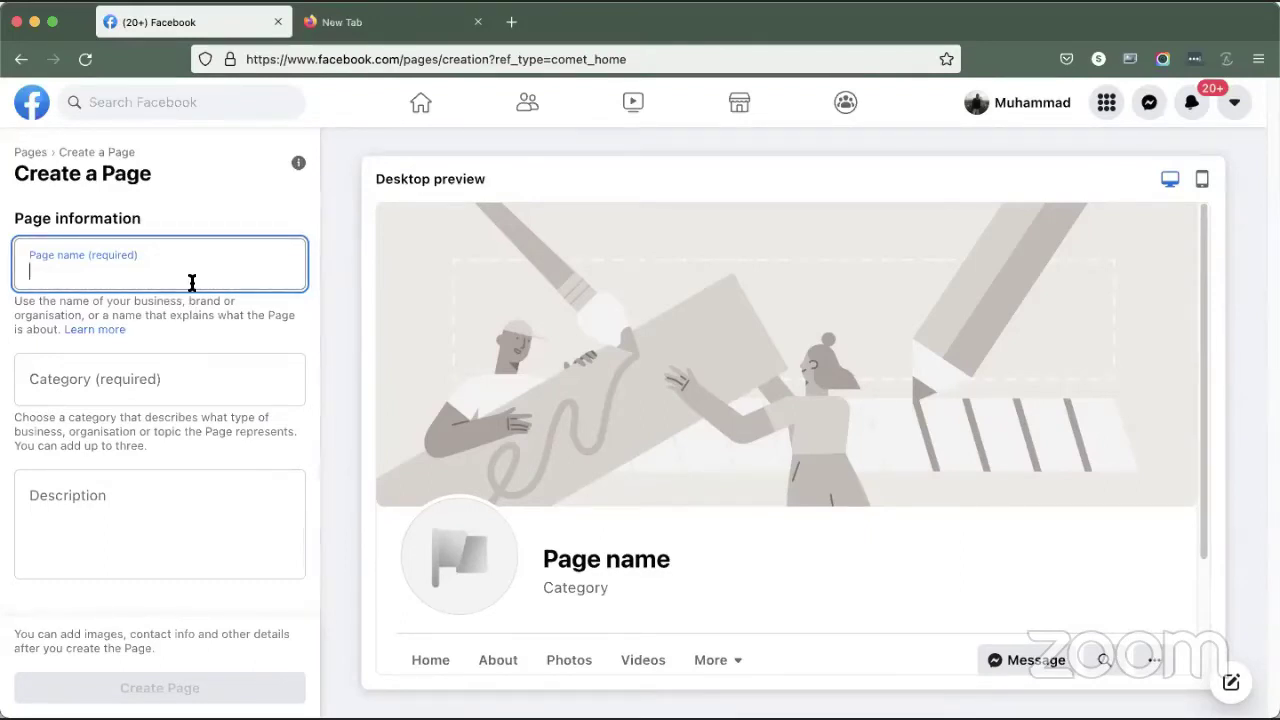
Step: Try "Learn Ecommerce With Shopi" and "Developers Suite" as the new Page's name
text(Learn E)
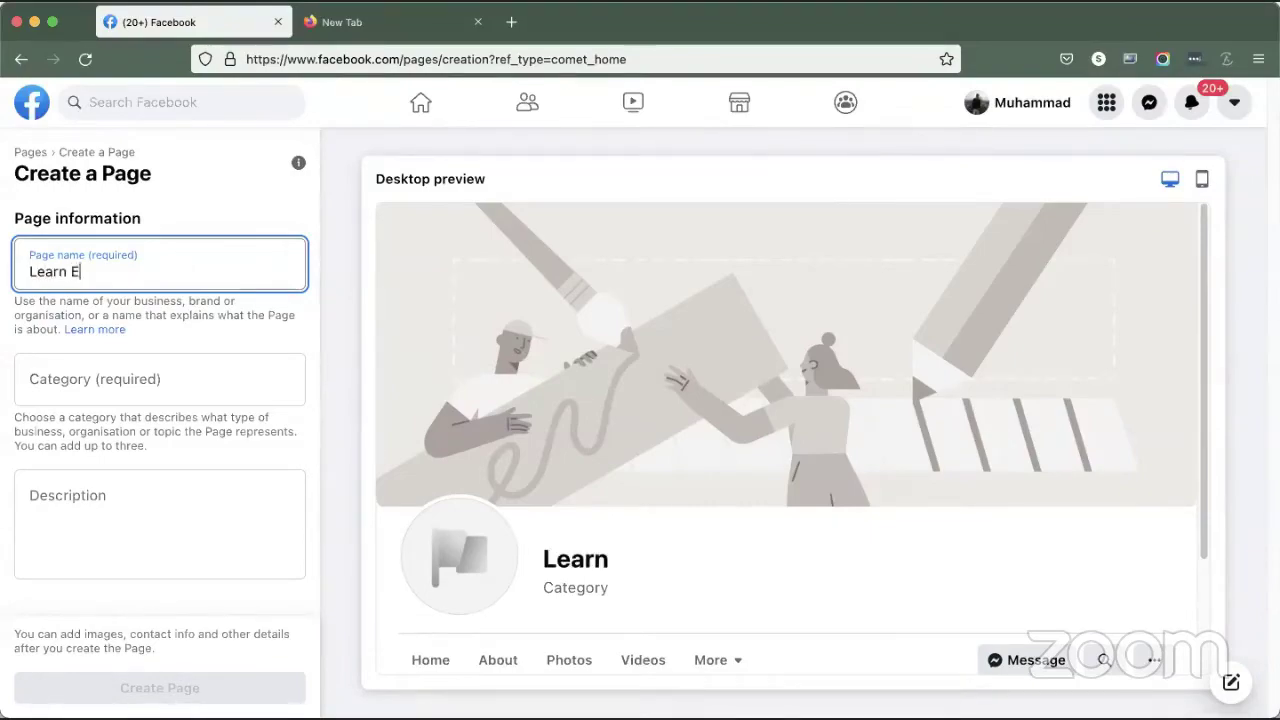
text(commerce With Shopi)
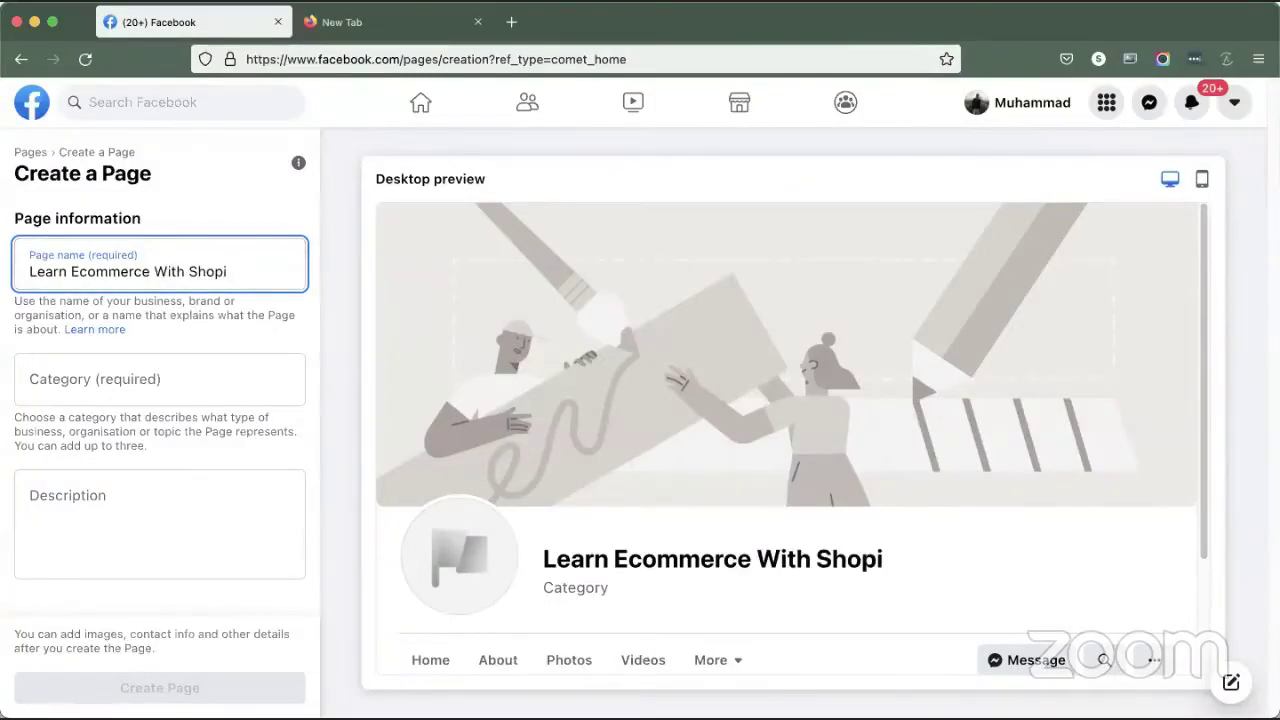
key(super+a)
key(BackSpace)
text(Developer)
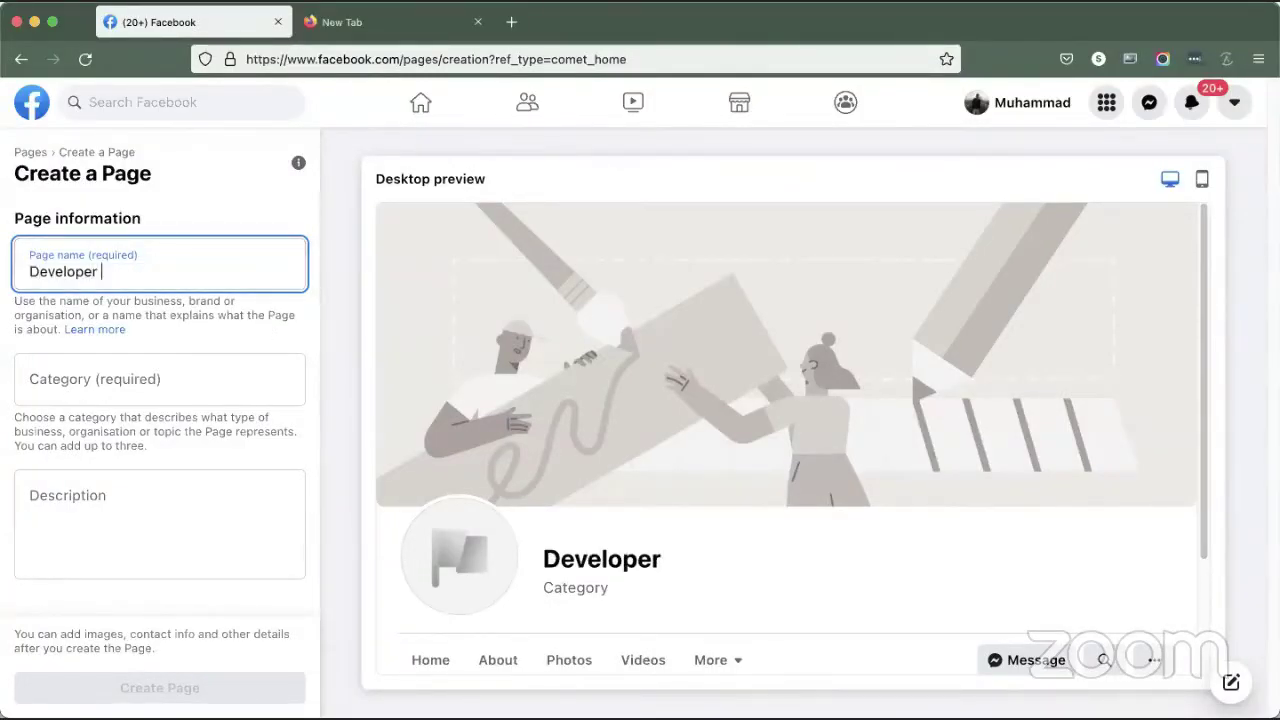
key(BackSpace)
text(s Suite)
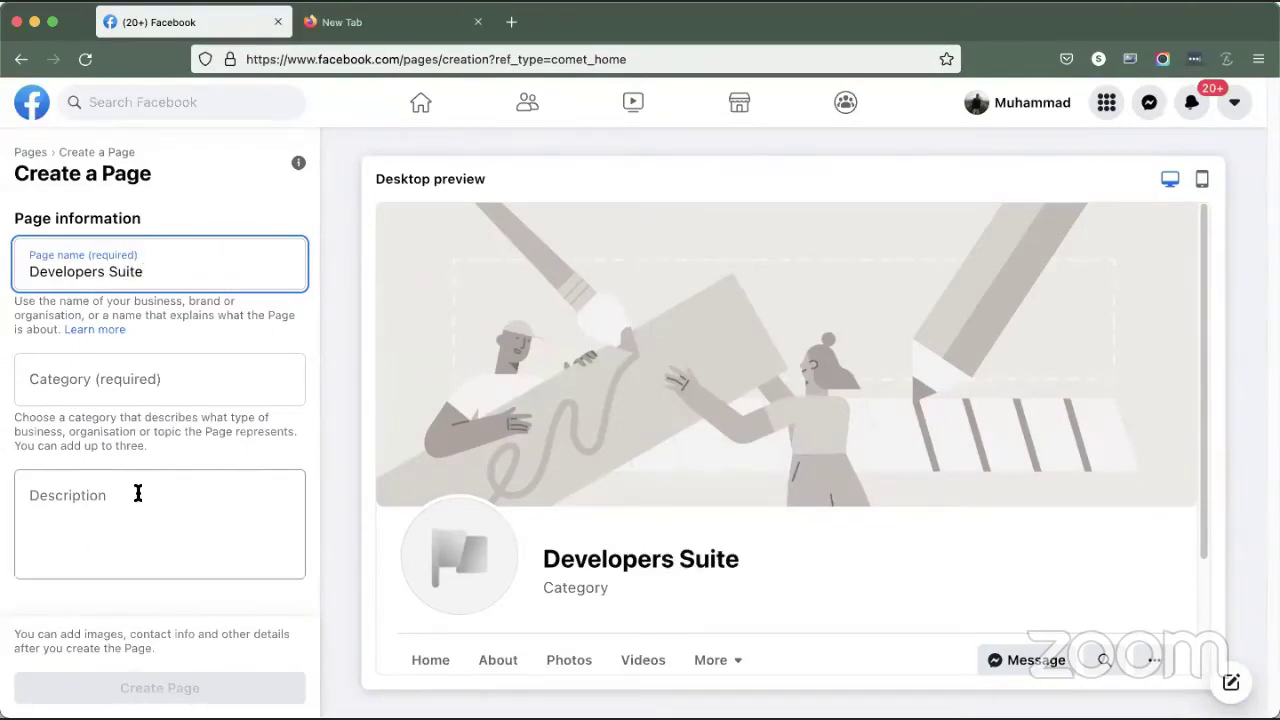
Step: Replace the Page name with "Fashworld"
key(super+a)
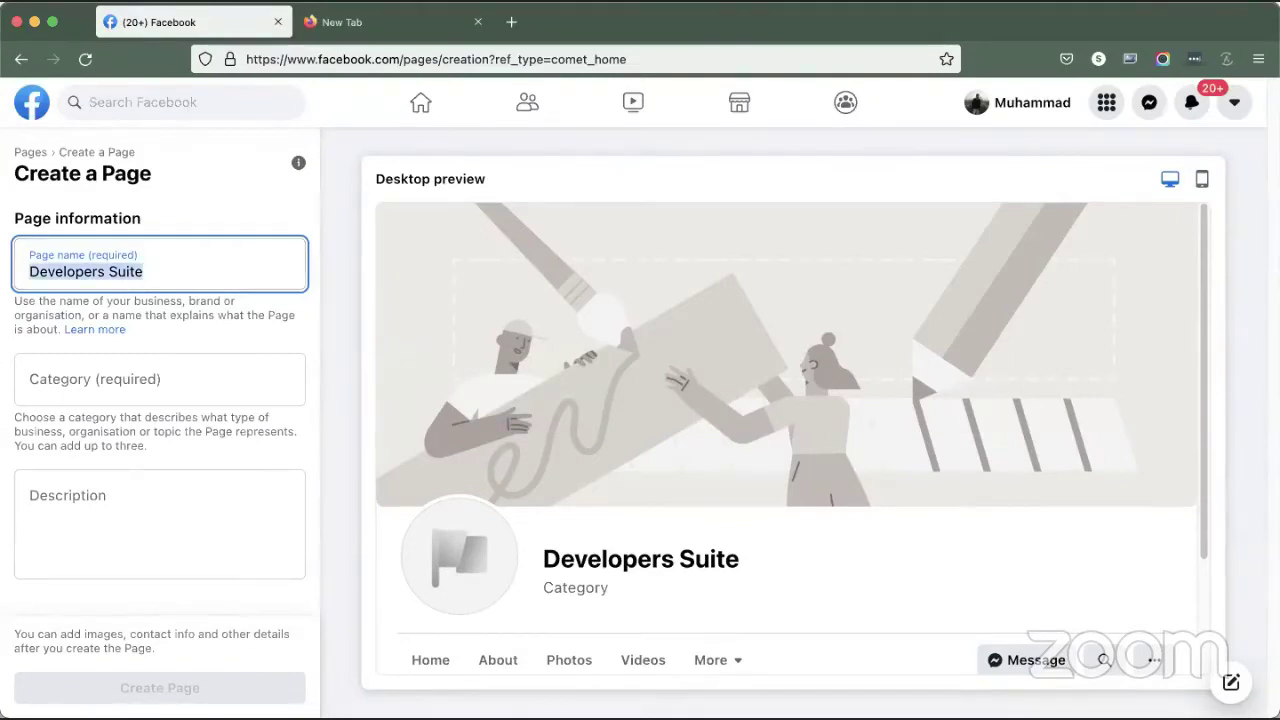
text(Faswolrd)
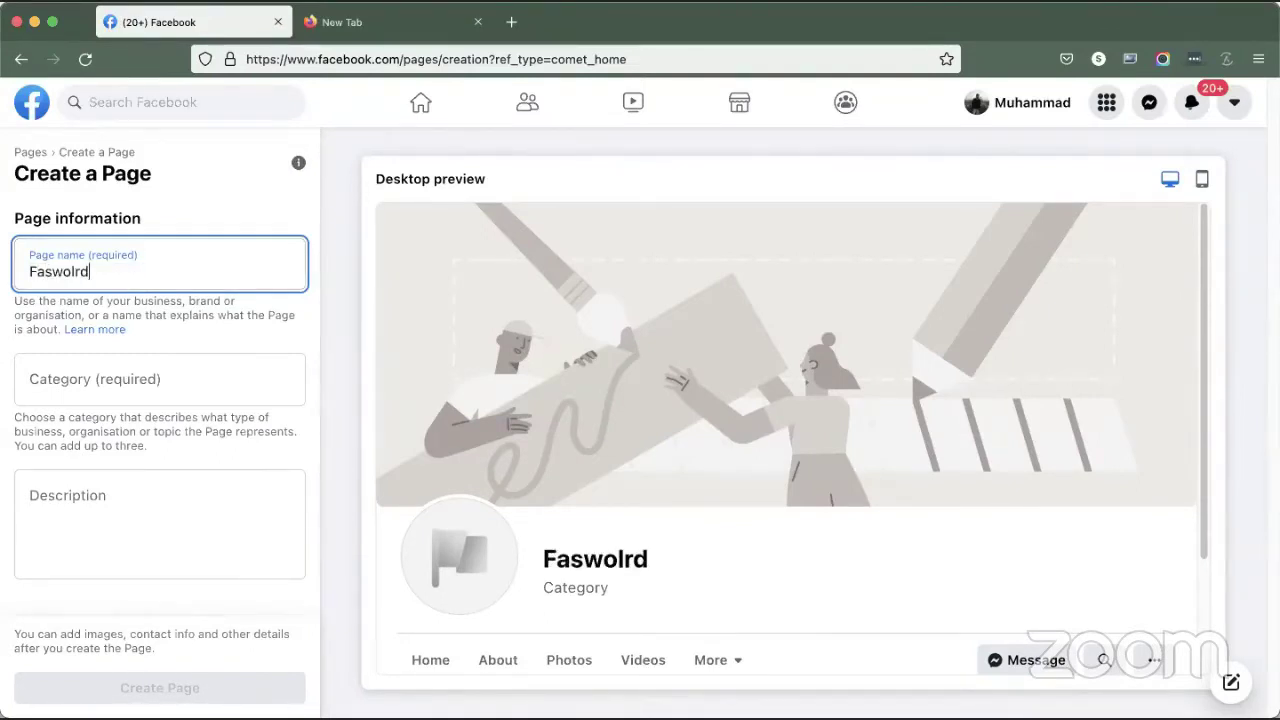
key(BackSpace)
key(BackSpace)
key(BackSpace)
text(rld)
key(Tab)
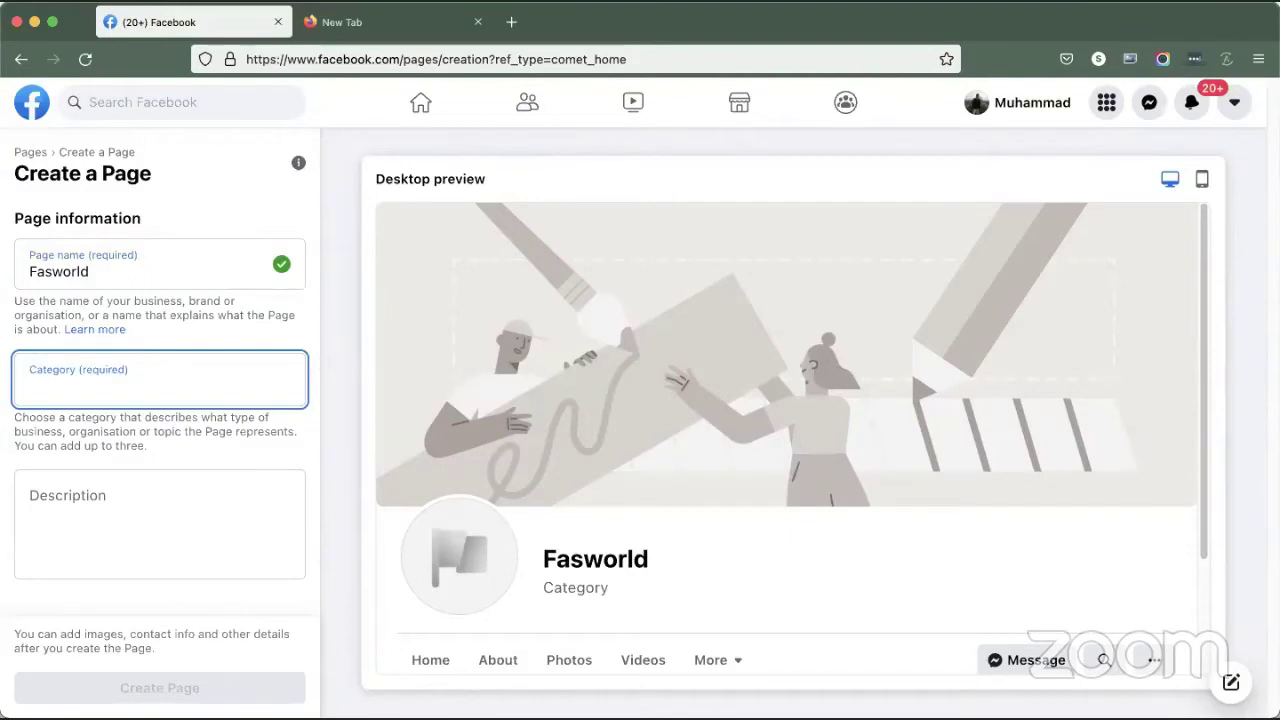
click(51, 272)
text(h)
click(229, 387)
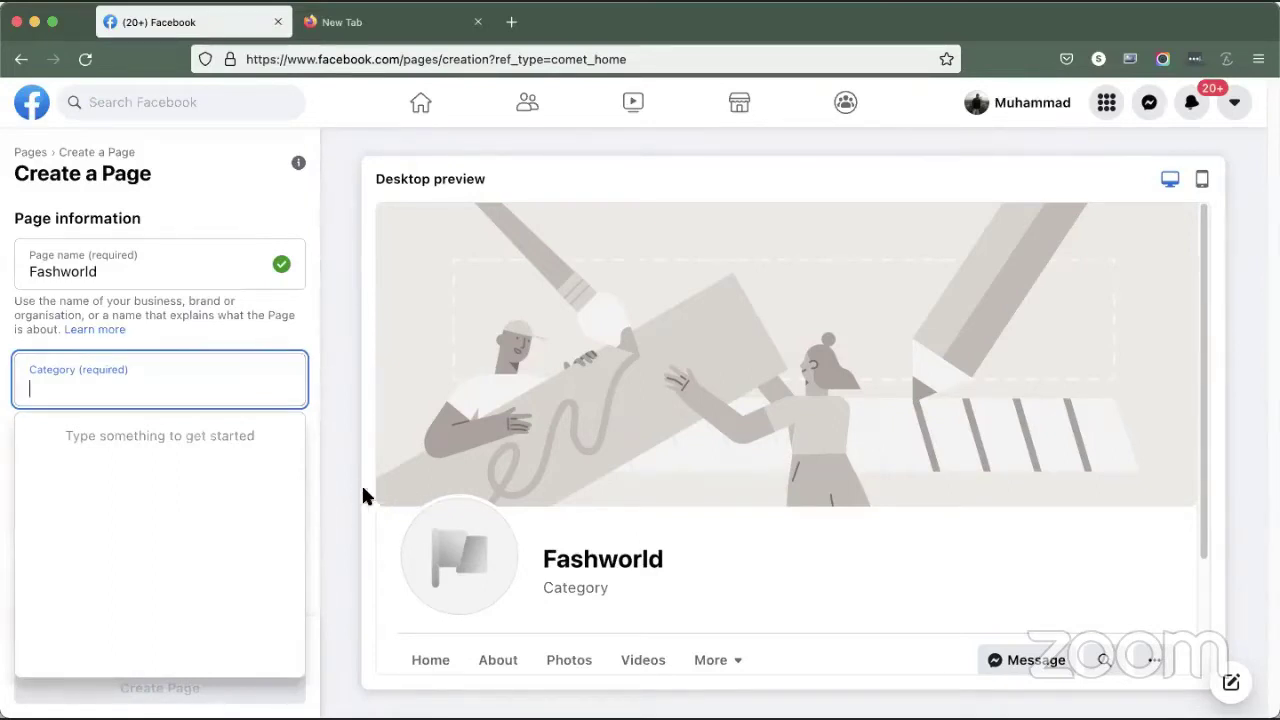
key(shift+Tab)
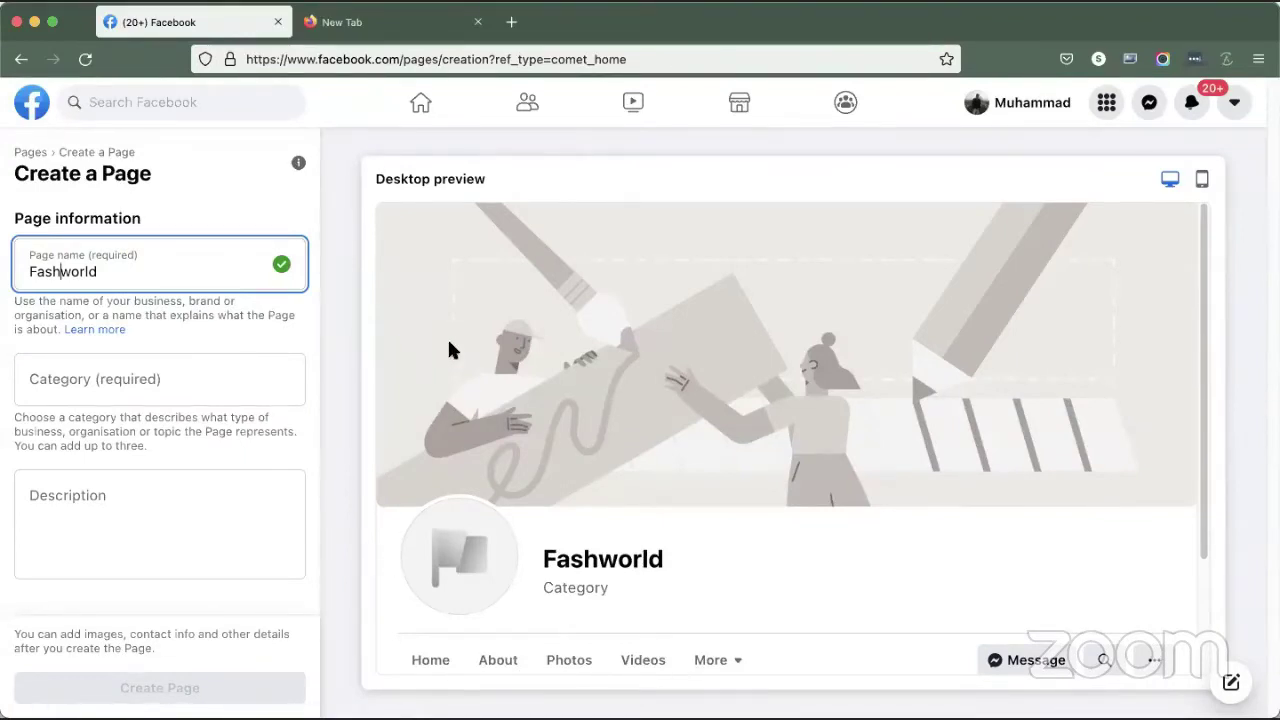
Step: Handwrite red notes over the Page's cover preview: a circled "Cloth", a second word below it and a third word beside it
mouse_move(461, 236)
mouse_down()
mouse_move(498, 262)
mouse_move(542, 262)
mouse_up()
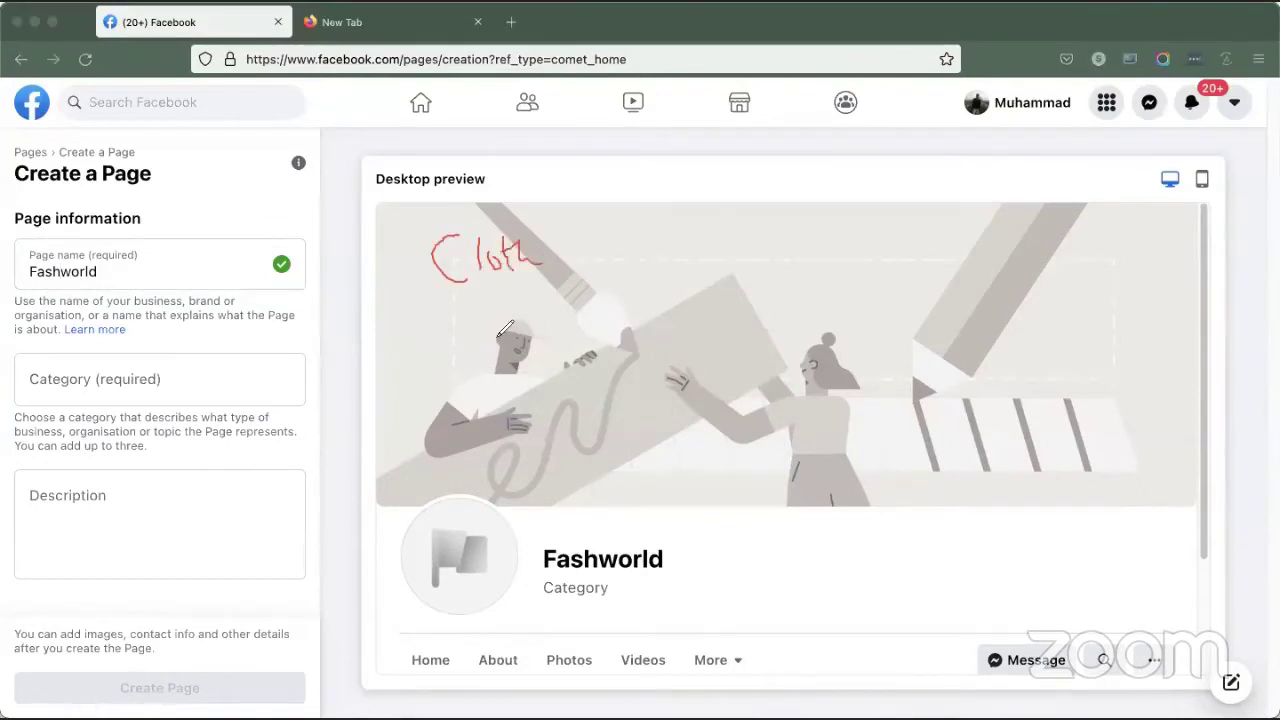
mouse_move(471, 356)
mouse_down()
mouse_move(484, 377)
mouse_move(531, 379)
mouse_move(540, 362)
mouse_up()
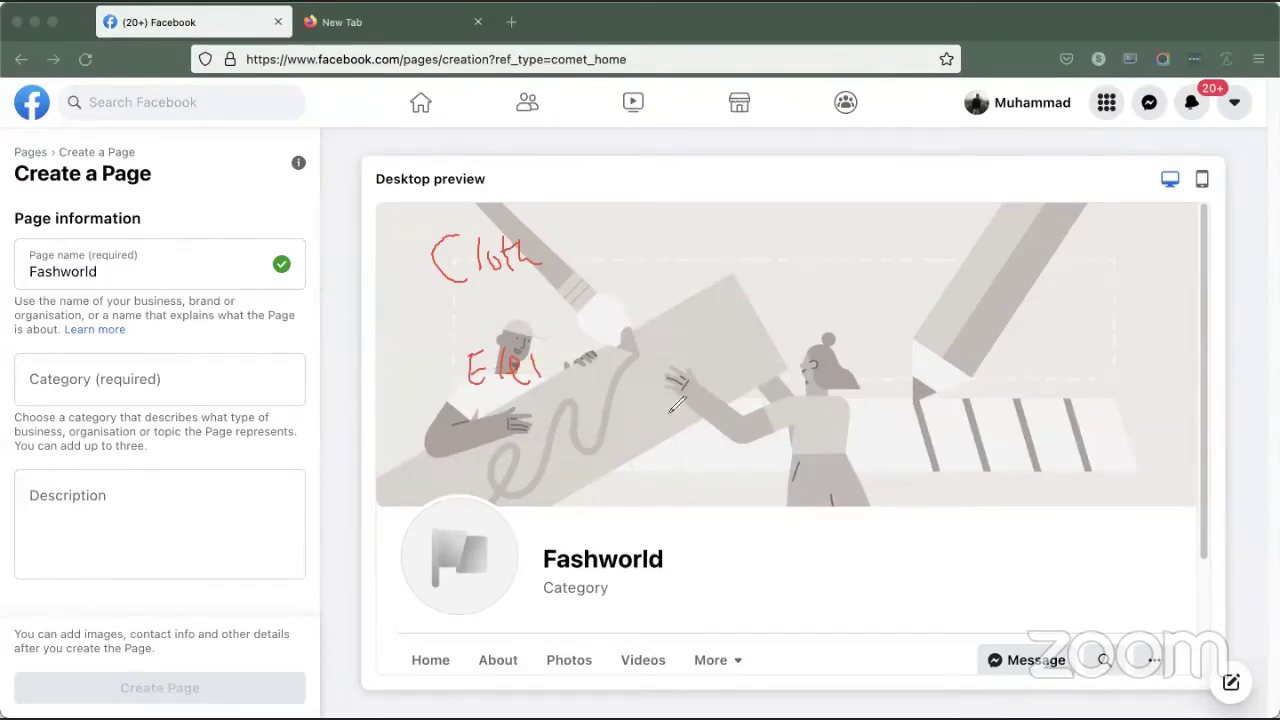
mouse_move(494, 212)
mouse_down()
mouse_move(428, 212)
mouse_move(455, 300)
mouse_move(565, 245)
mouse_move(530, 255)
mouse_up()
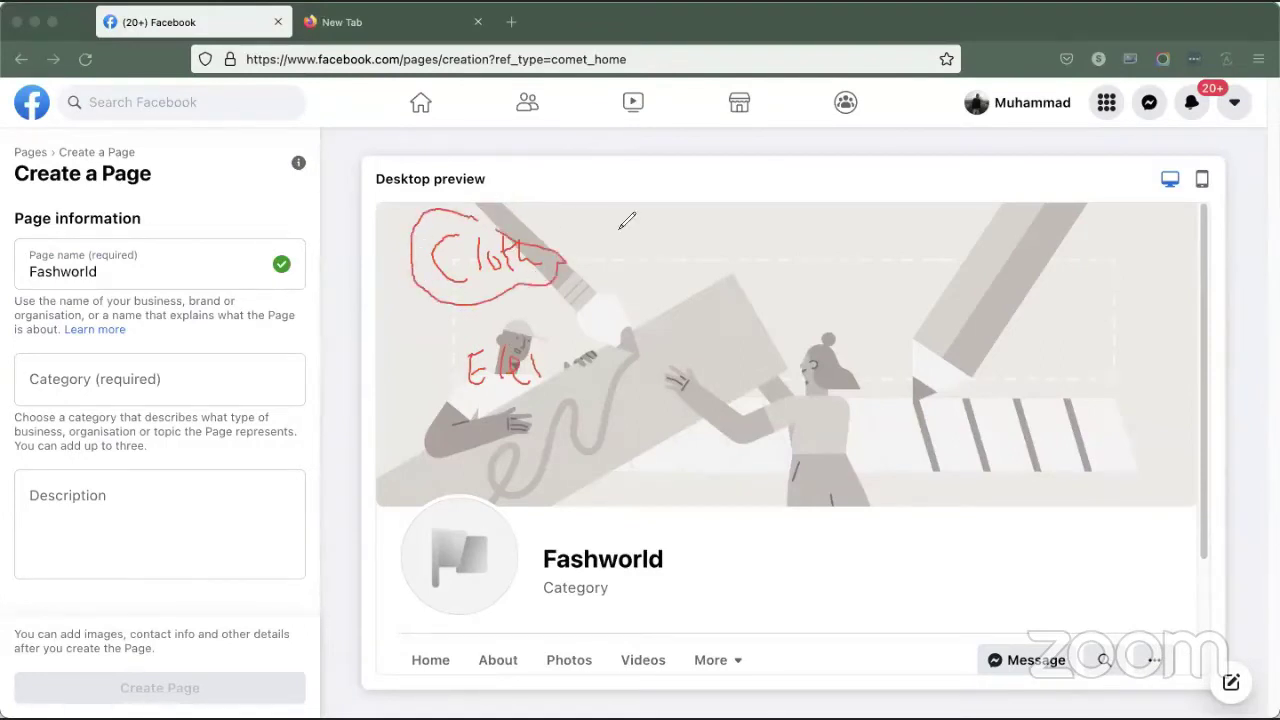
mouse_move(676, 228)
mouse_down()
mouse_move(671, 190)
mouse_move(692, 196)
mouse_move(702, 222)
mouse_move(786, 195)
mouse_up()
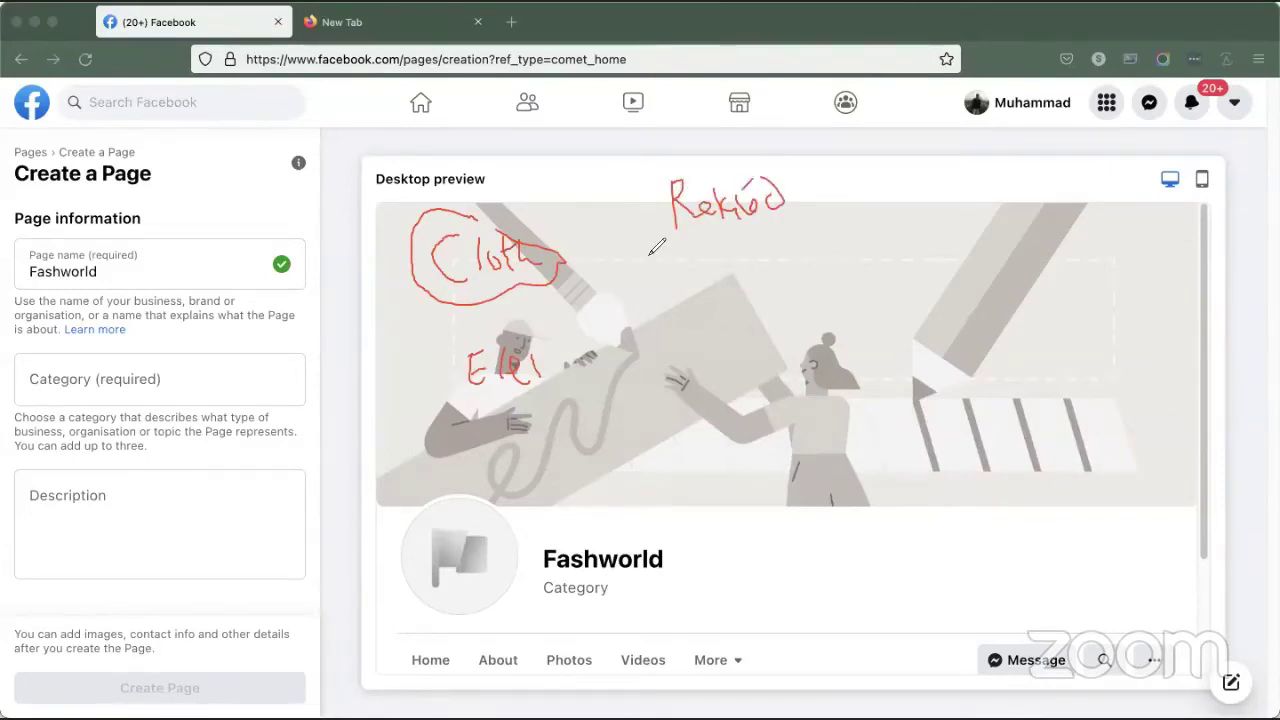
Step: Sketch two red rectangles below the handwritten word on the cover preview, add short marks inside them, and clear all the annotations
mouse_move(649, 254)
mouse_down()
mouse_move(697, 249)
mouse_move(698, 318)
mouse_up()
mouse_move(650, 254)
mouse_down()
mouse_move(605, 254)
mouse_move(607, 352)
mouse_move(697, 320)
mouse_up()
mouse_move(792, 240)
mouse_down()
mouse_move(822, 236)
mouse_move(845, 319)
mouse_move(789, 292)
mouse_move(790, 238)
mouse_up()
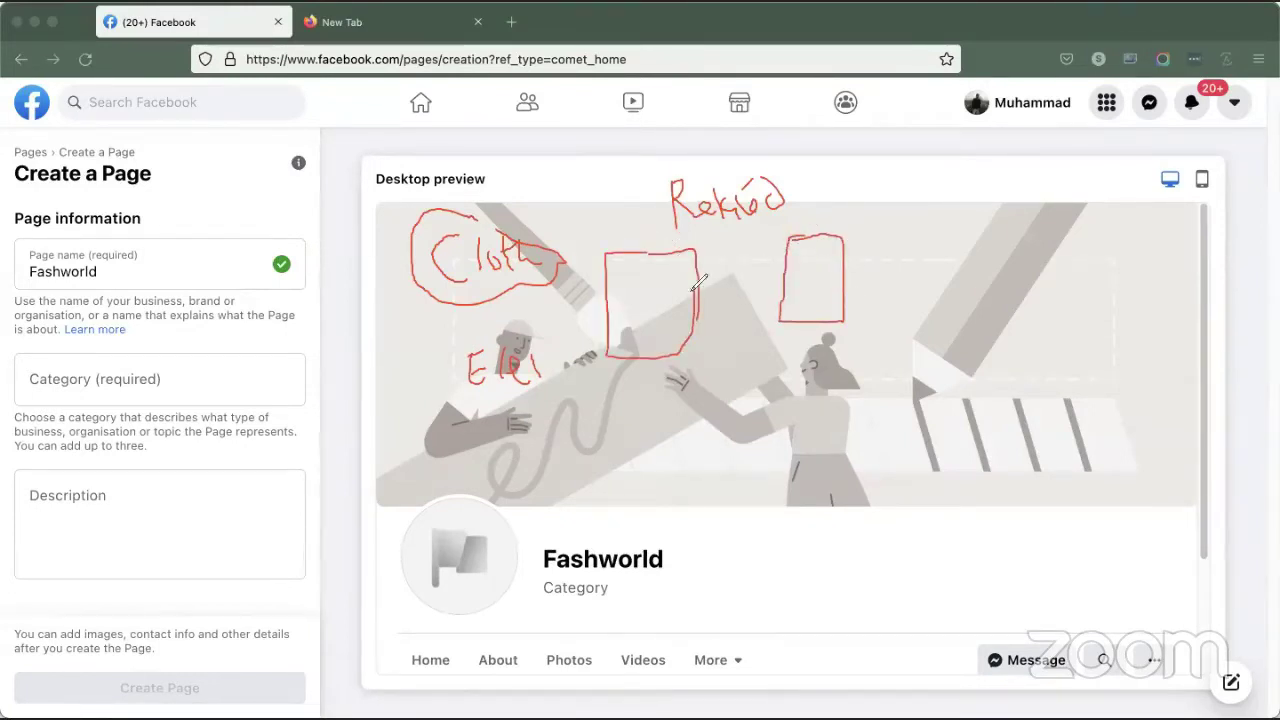
mouse_move(625, 271)
mouse_down()
mouse_move(646, 268)
mouse_move(641, 282)
mouse_up()
drag(626, 297, 646, 294)
drag(799, 260, 813, 258)
drag(803, 285, 816, 281)
drag(664, 273, 674, 266)
mouse_move(508, 338)
mouse_down()
mouse_move(468, 318)
mouse_move(438, 398)
mouse_move(570, 405)
mouse_move(500, 326)
mouse_up()
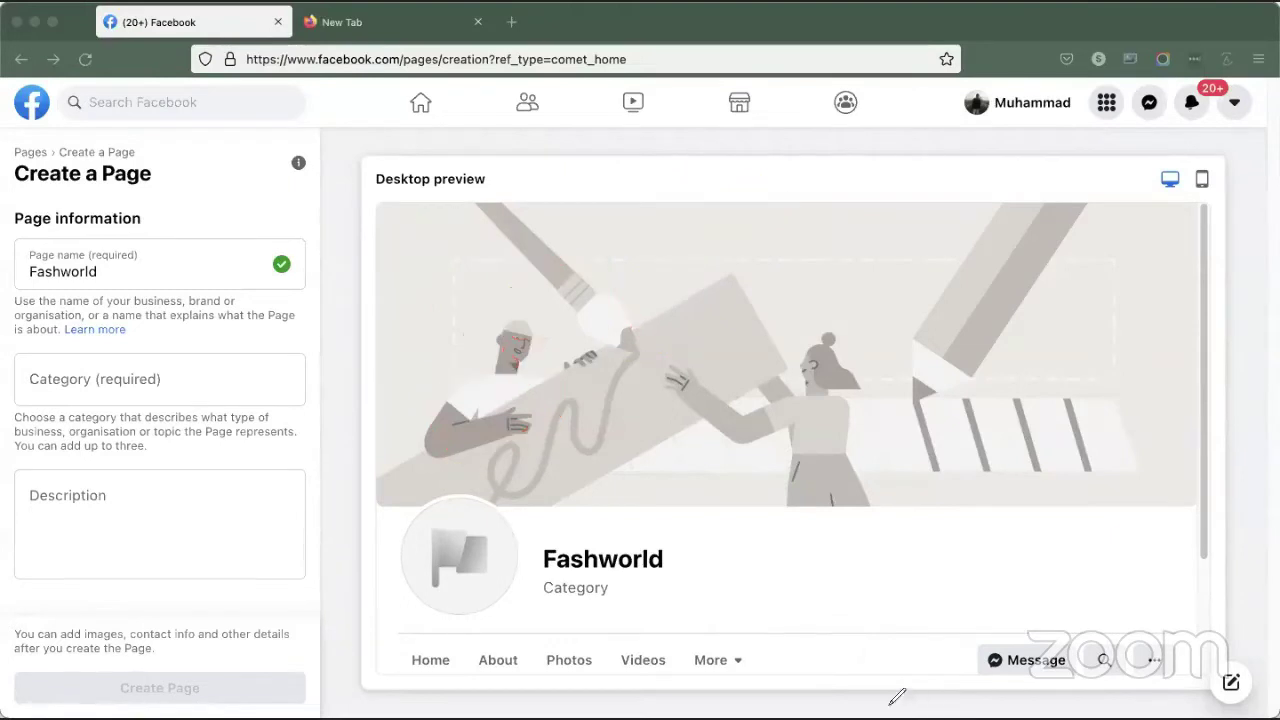
Step: Set the Page's category to "Design & fashion" after searching the categories for "fashion"
click(169, 372)
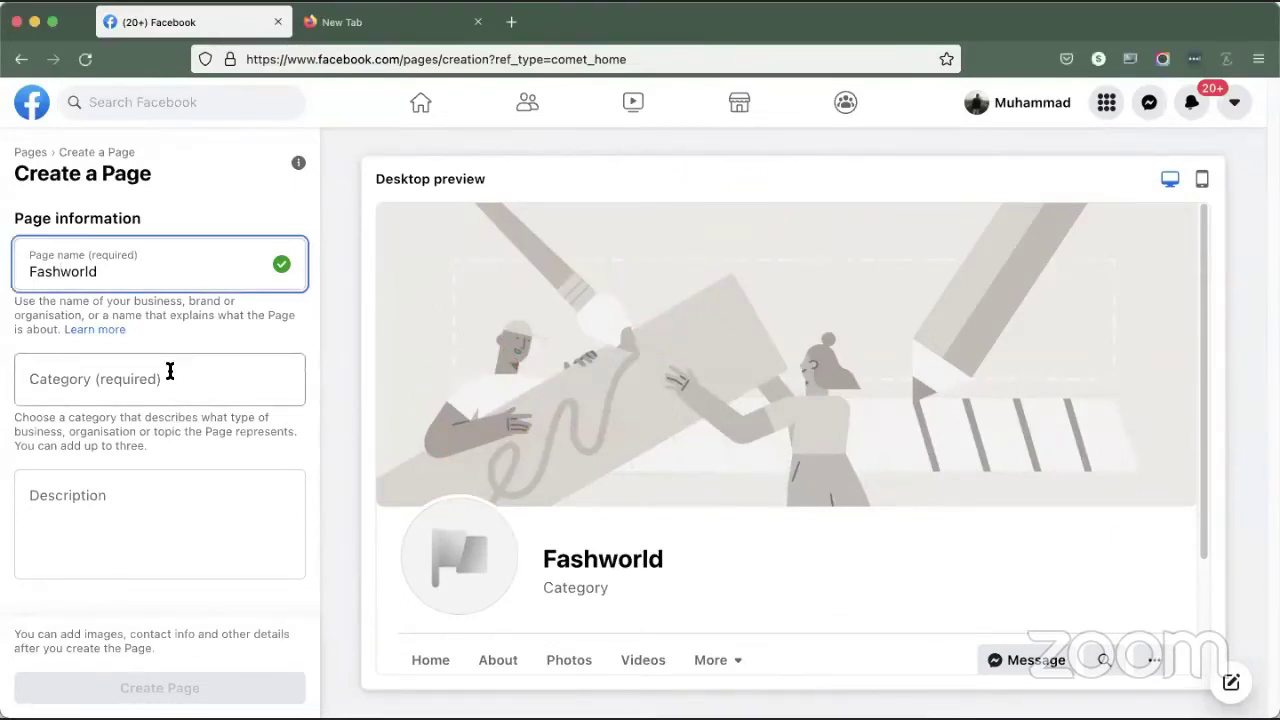
click(170, 372)
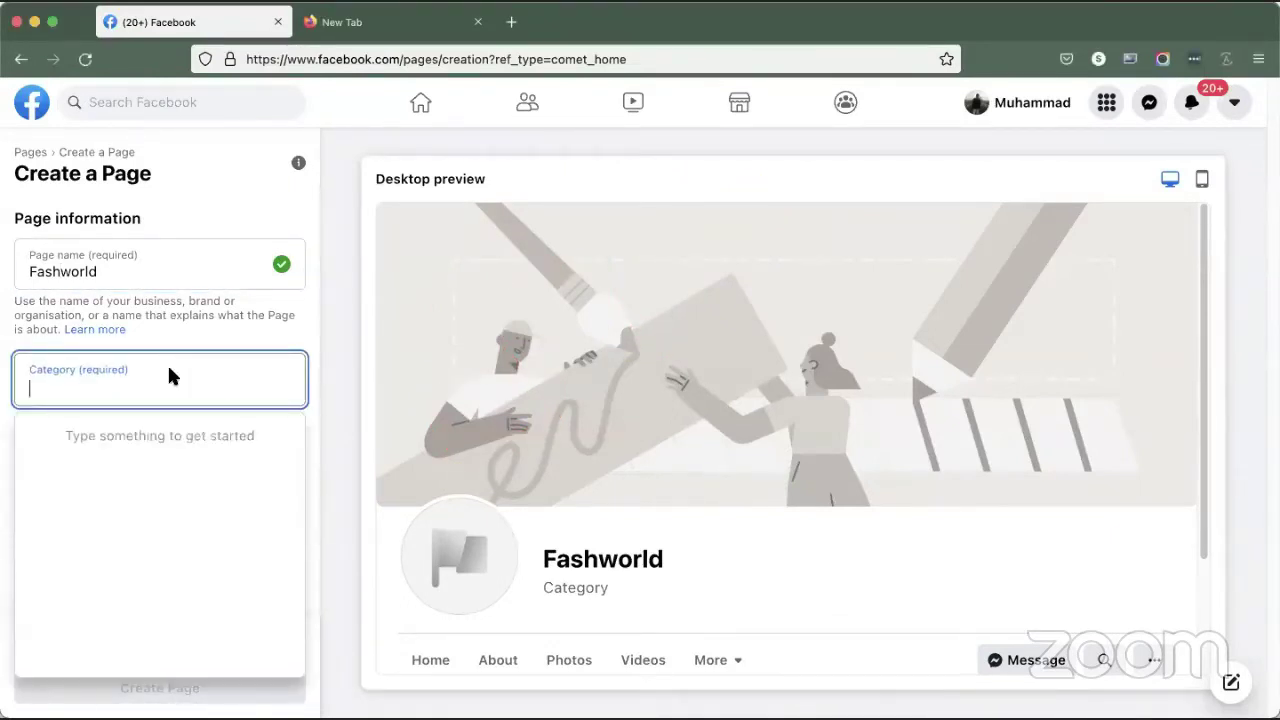
text(fashion)
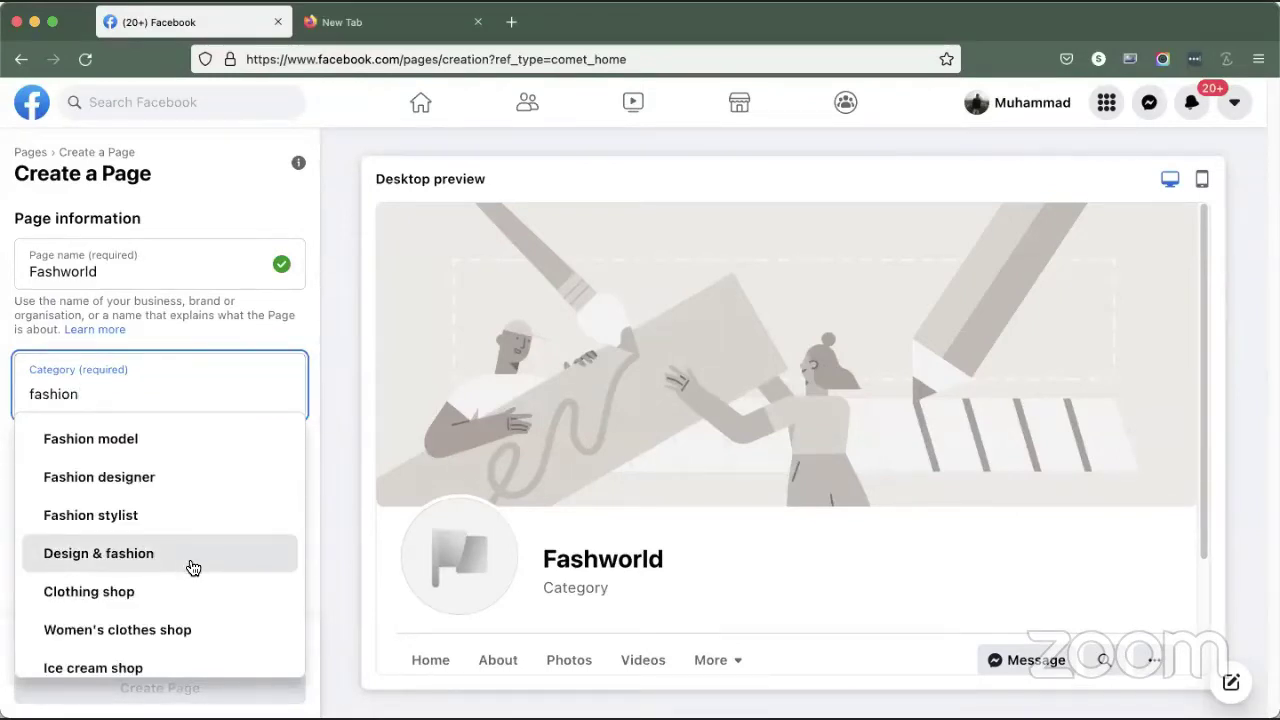
click(190, 559)
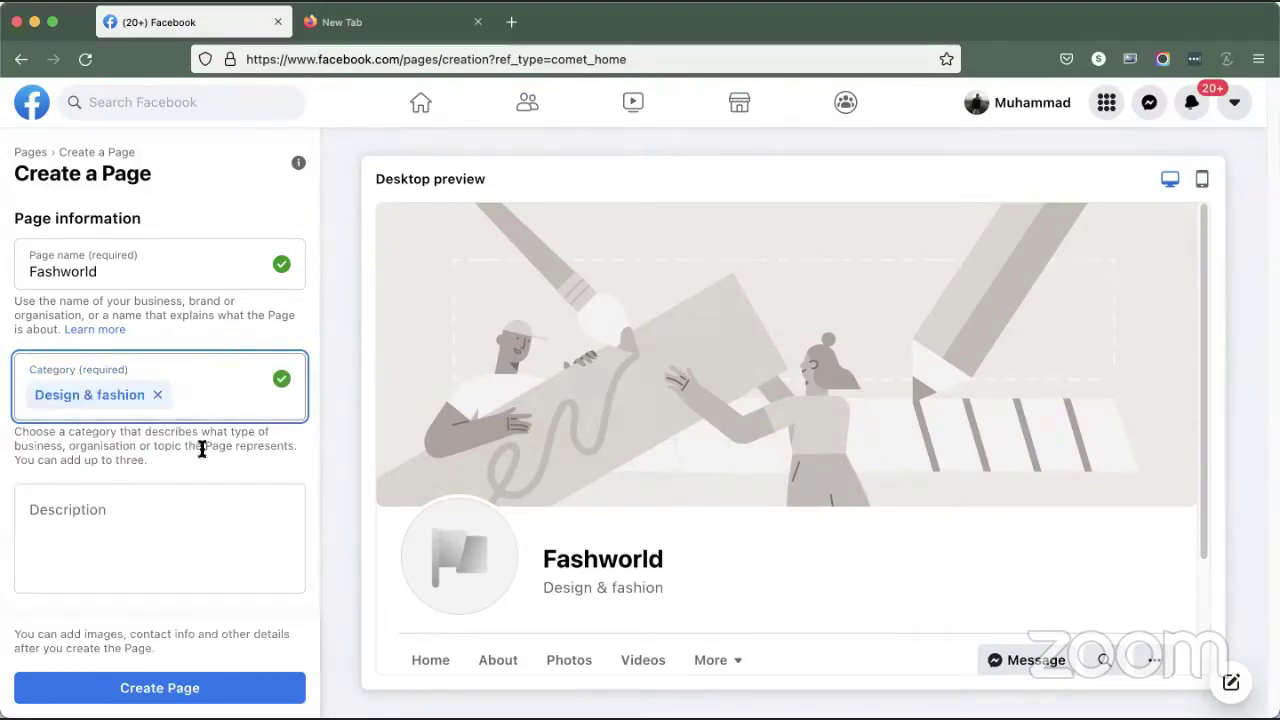
Step: Enter the Page description "Fashworld is providing latest trendy and awesome wearables whihc suits your personality."
click(91, 507)
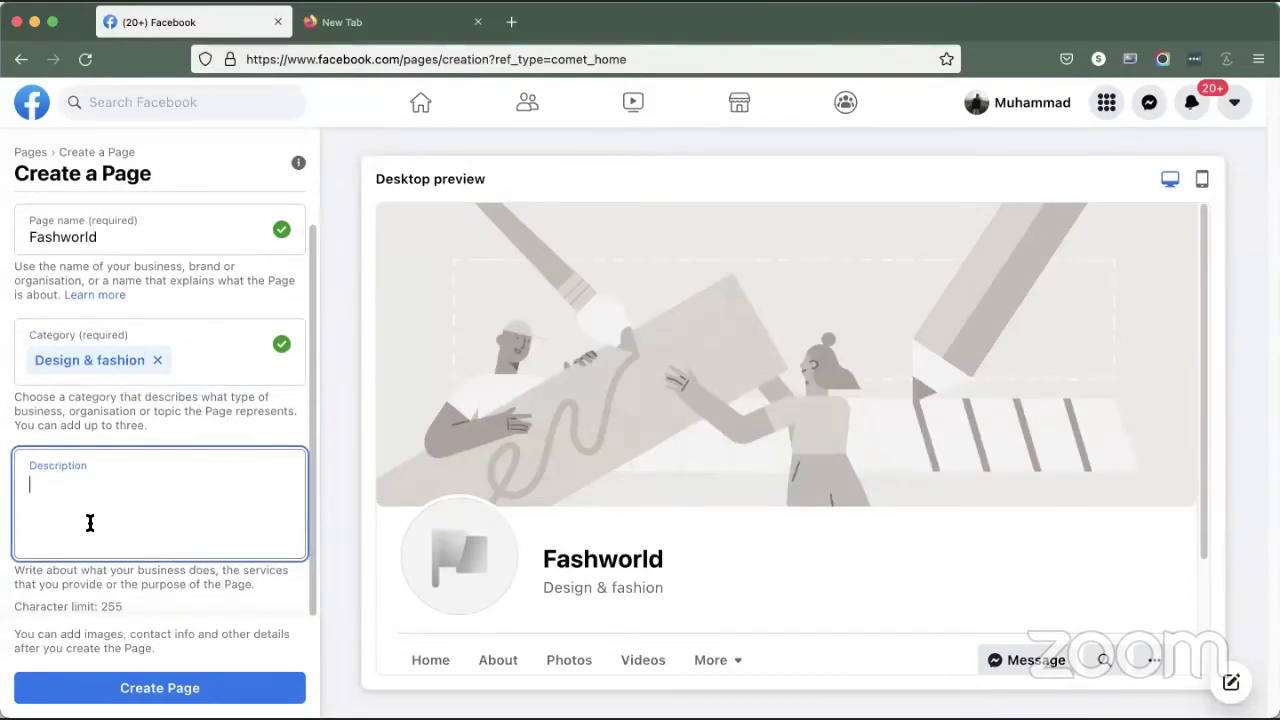
text(Fashworld is provid)
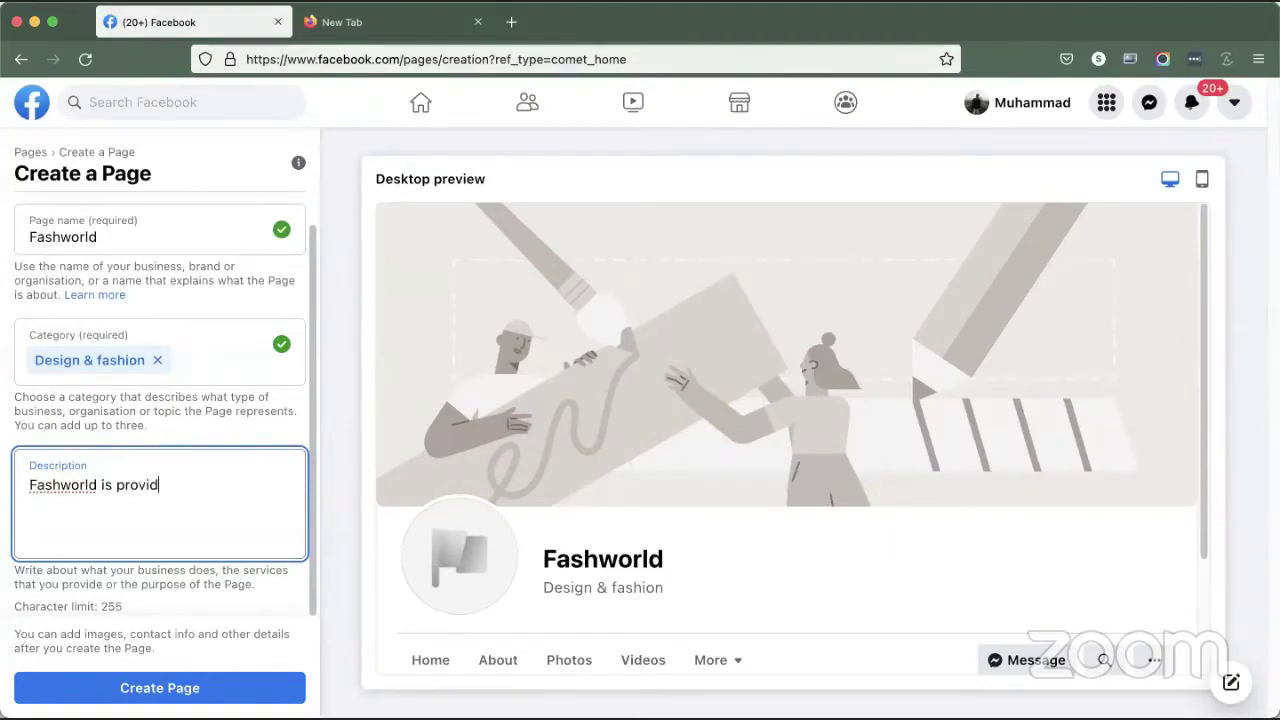
text(ing lastest)
key(BackSpace)
key(BackSpace)
key(BackSpace)
key(BackSpace)
key(BackSpace)
text(test trendy and)
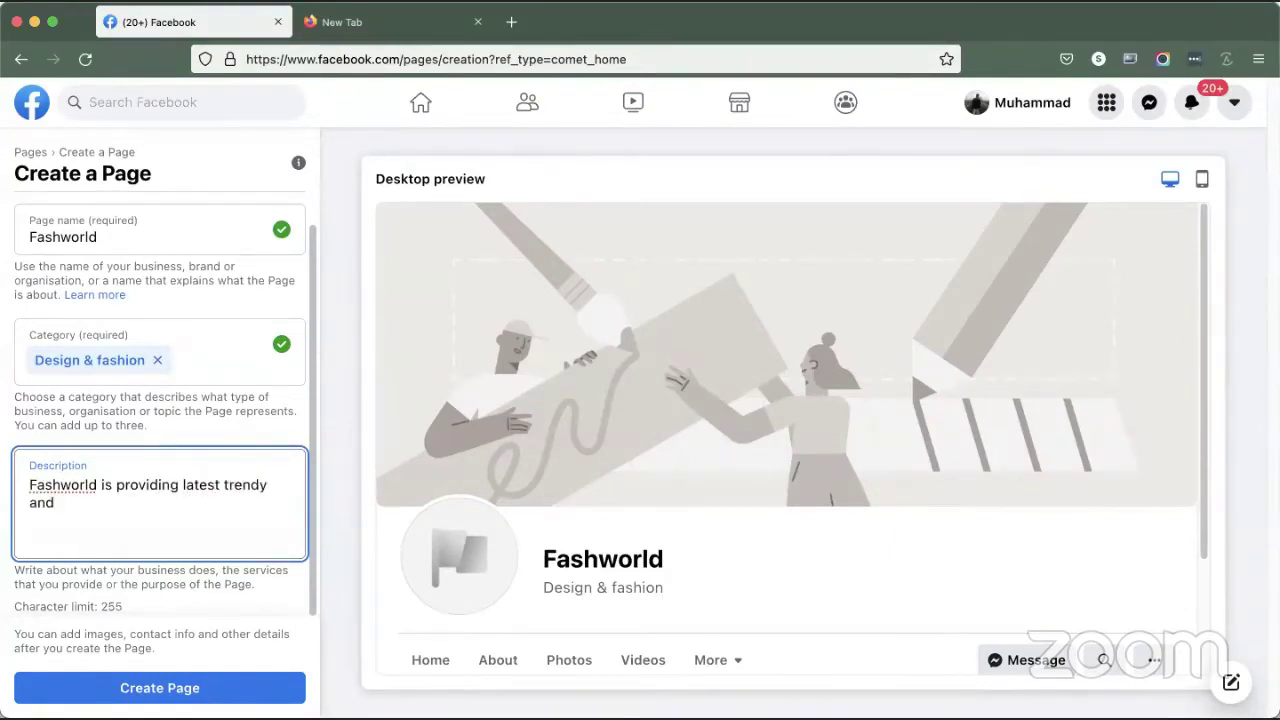
text( awesome)
key(BackSpace)
key(BackSpace)
text(wearables whihc suits your)
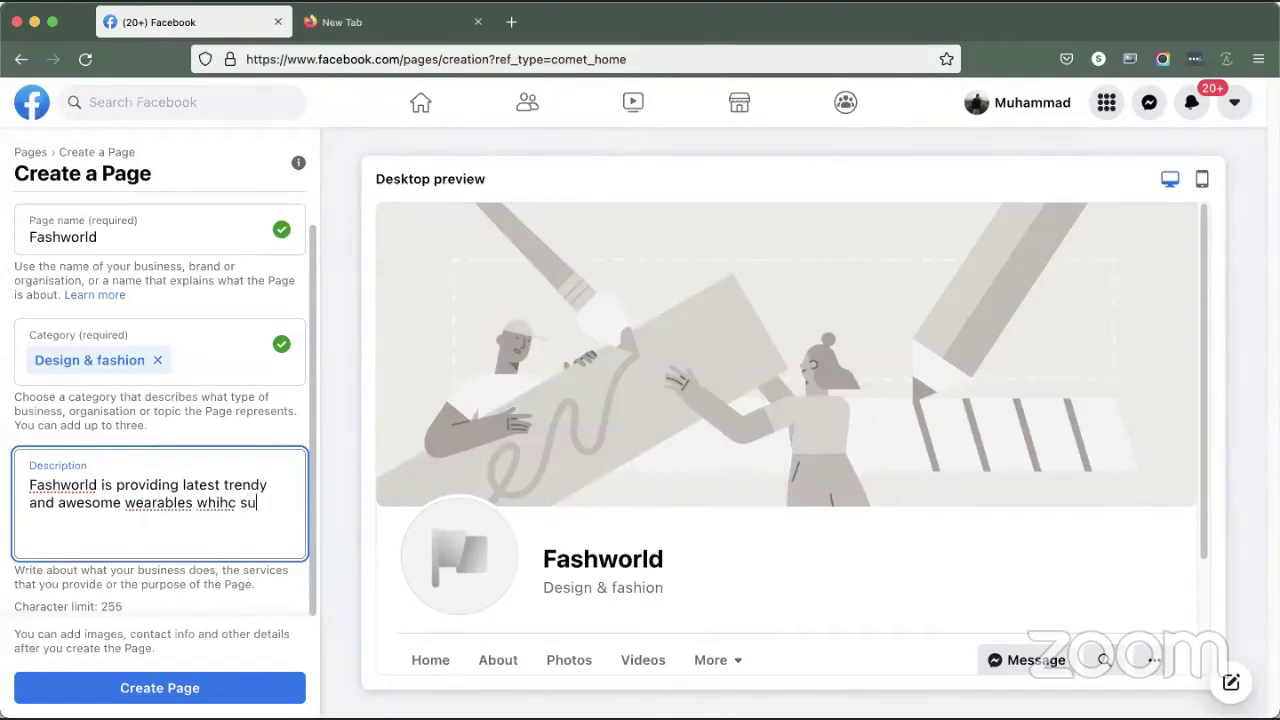
key(BackSpace)
key(BackSpace)
key(BackSpace)
key(BackSpace)
key(BackSpace)
text(your personality.)
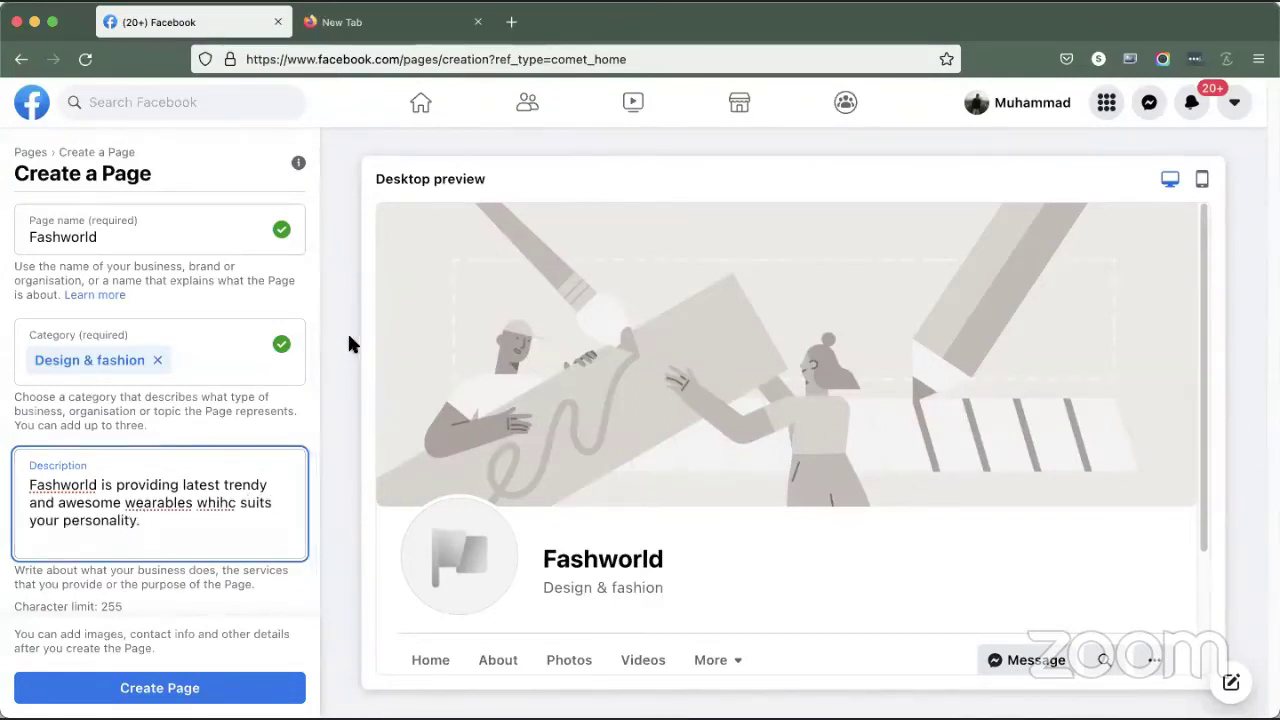
Step: Correct the flagged words in the description to "wearable" and "which" using the spelling suggestions
right_click(157, 505)
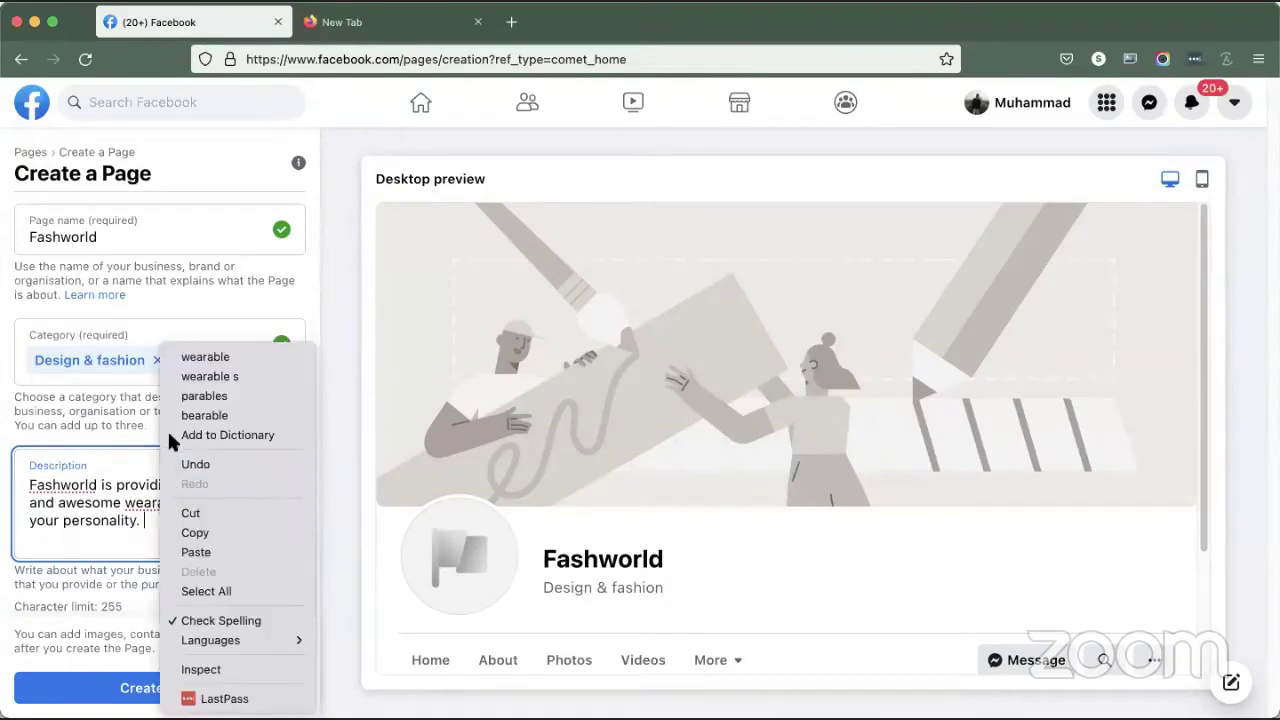
click(205, 357)
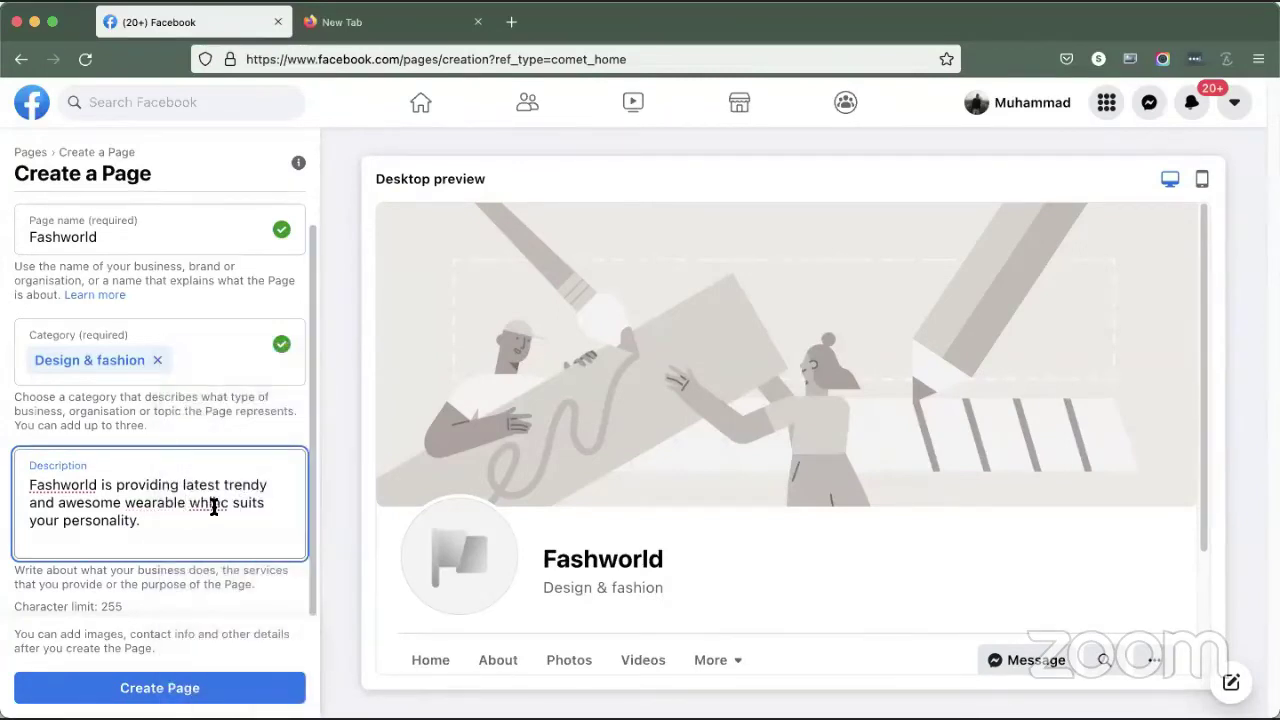
right_click(218, 500)
click(252, 415)
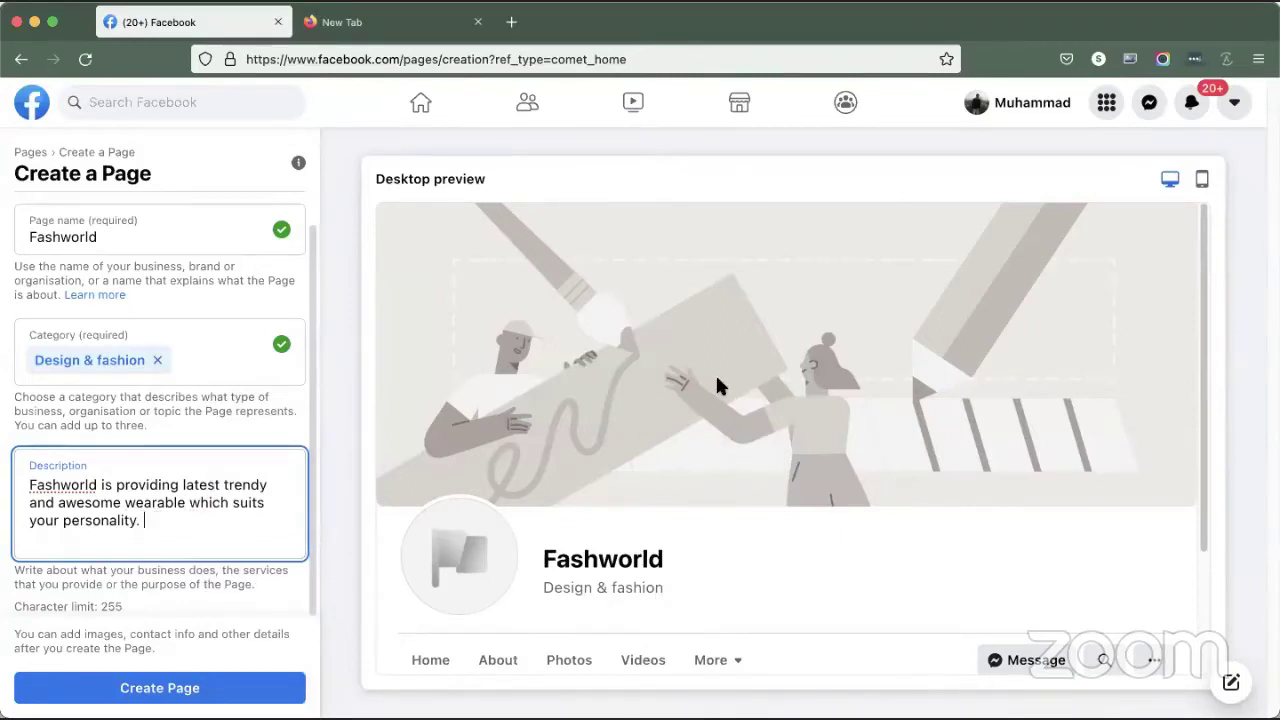
Step: Check the desktop preview, create the Page, and go to its optional profile and cover photo settings
click(598, 429)
drag(474, 574, 493, 508)
scroll(551, 459, down, 1)
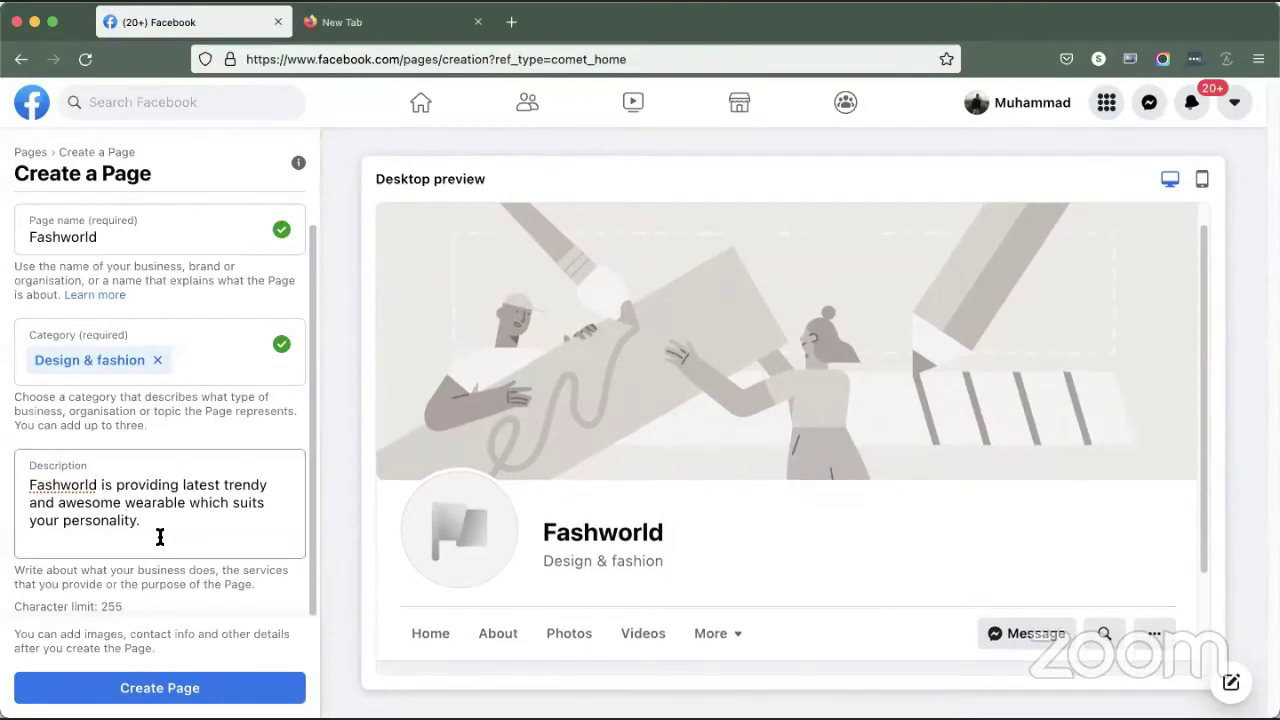
click(178, 690)
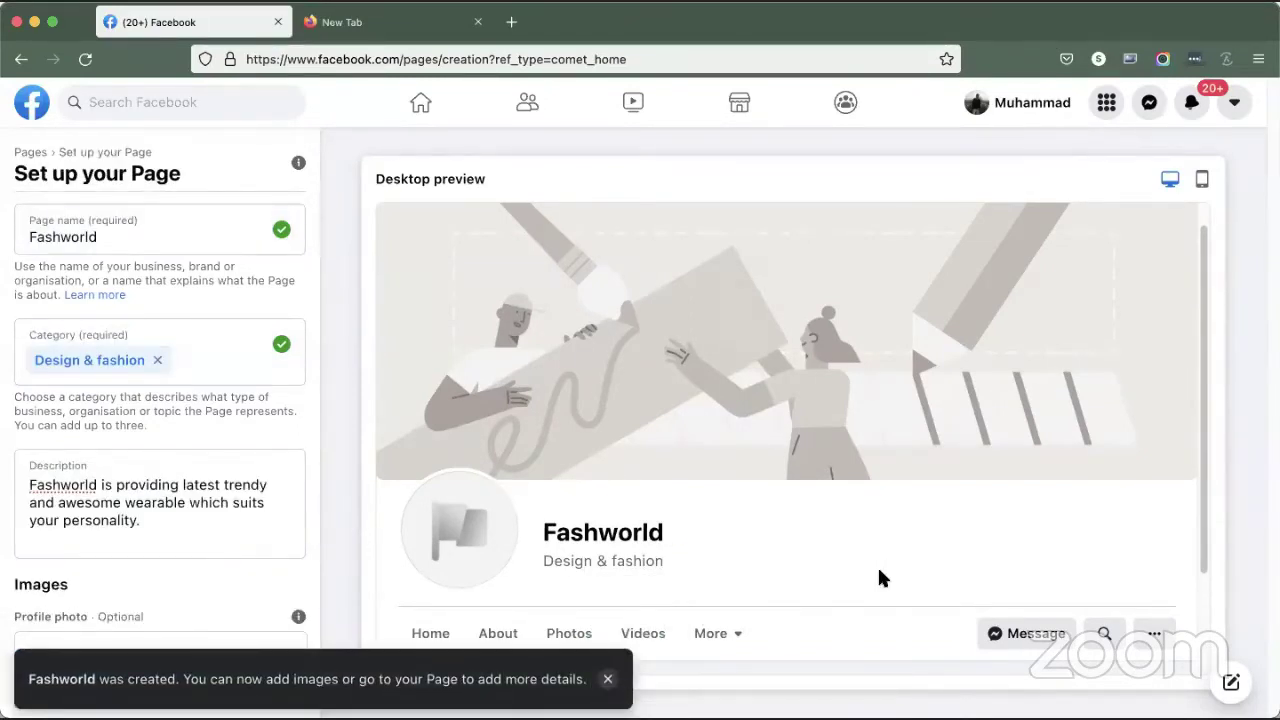
scroll(217, 474, down, 5)
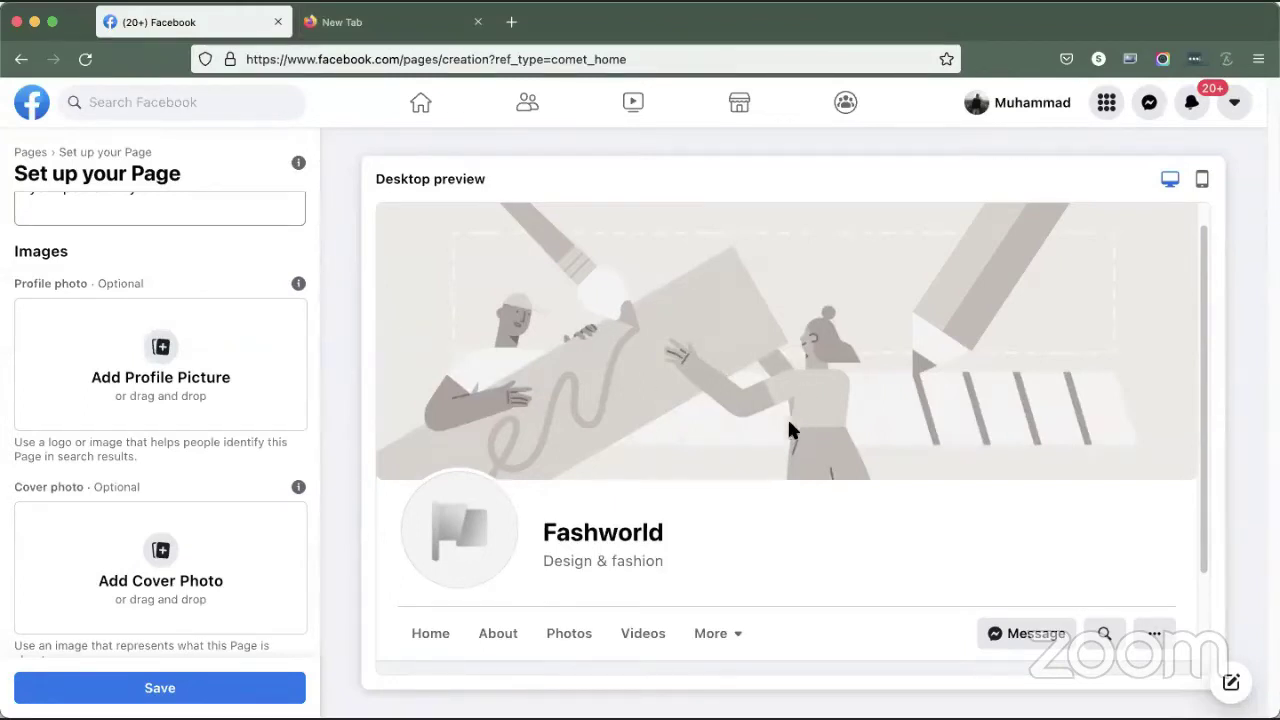
scroll(155, 431, down, 1)
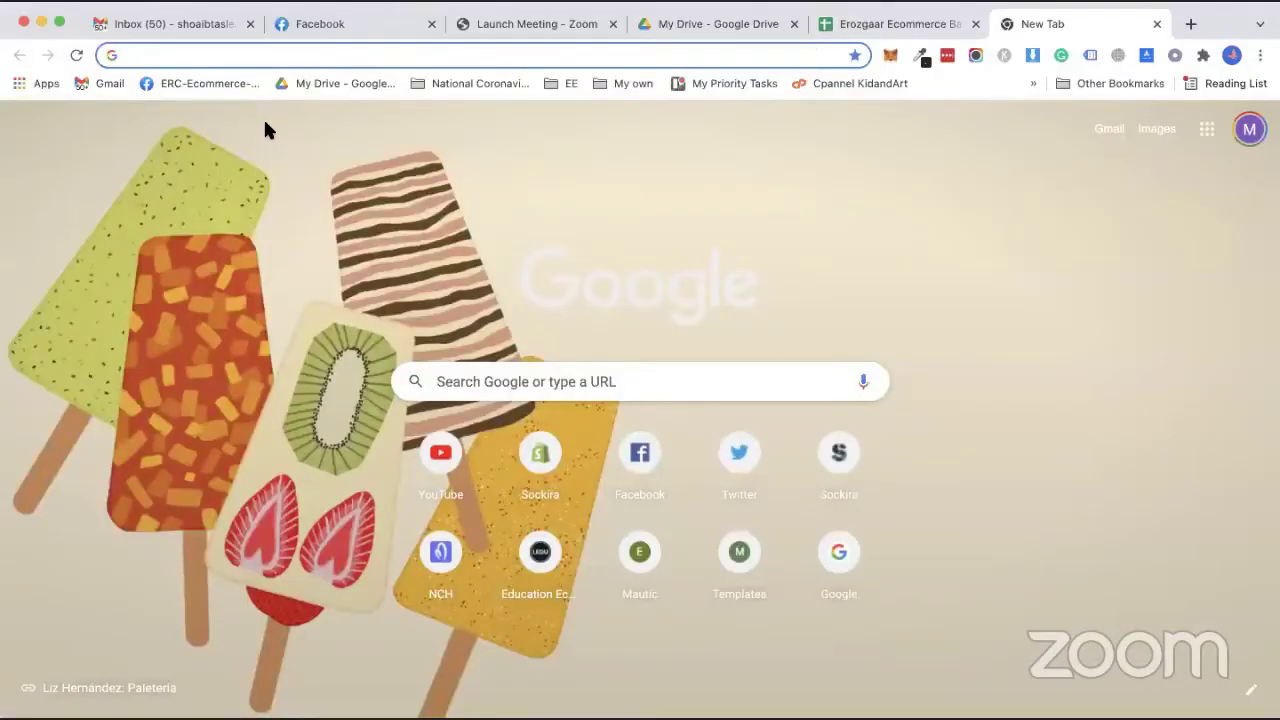
Step: Open canva.com in Chrome and start a new Logo design
click(333, 56)
text(can)
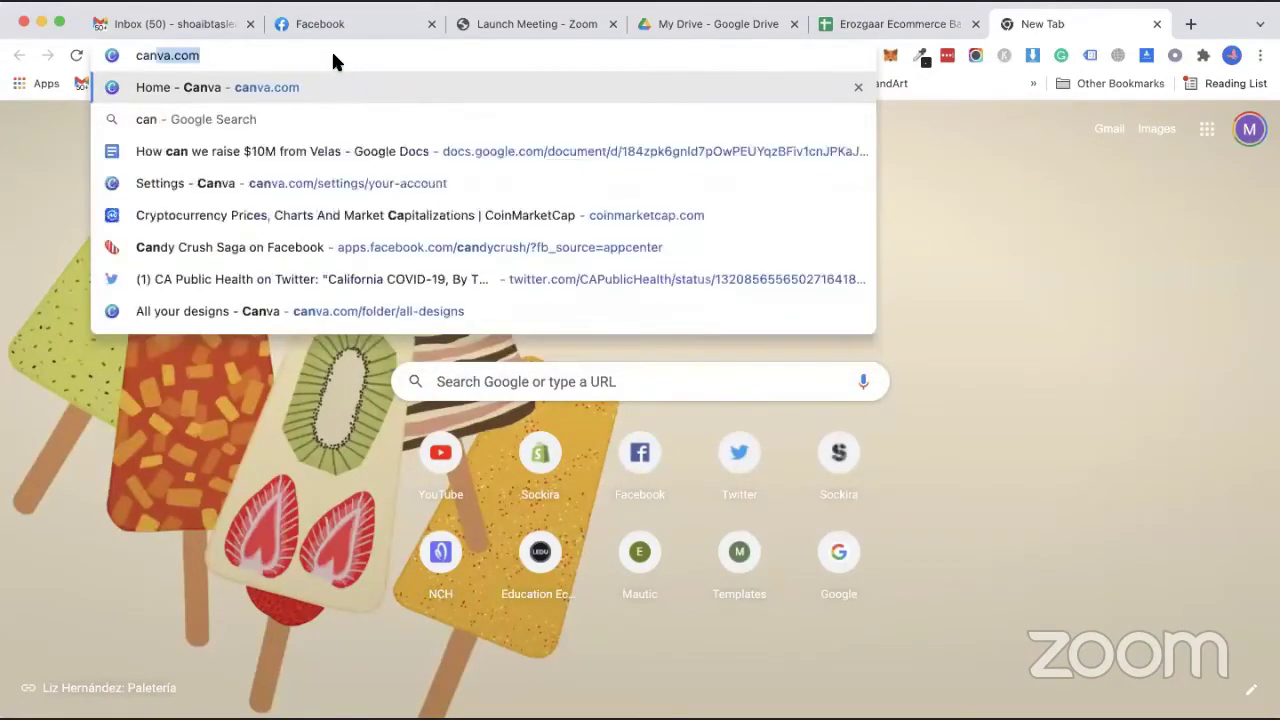
key(Return)
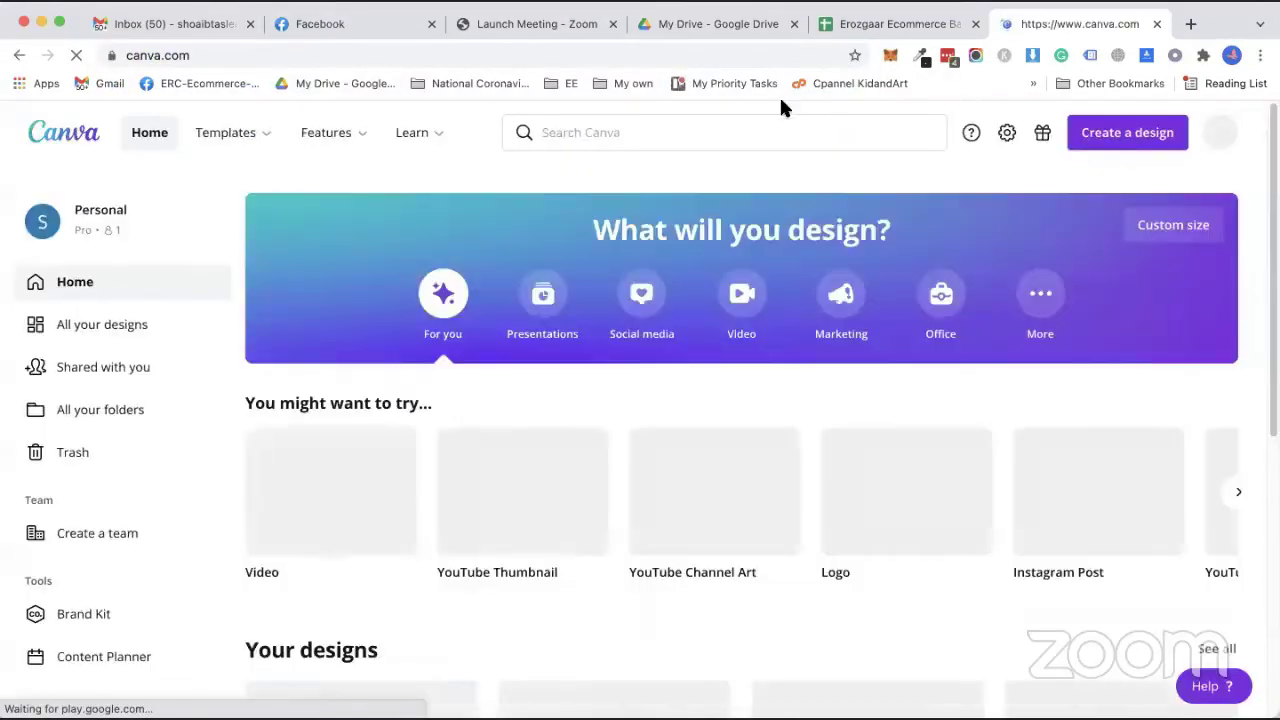
click(1118, 136)
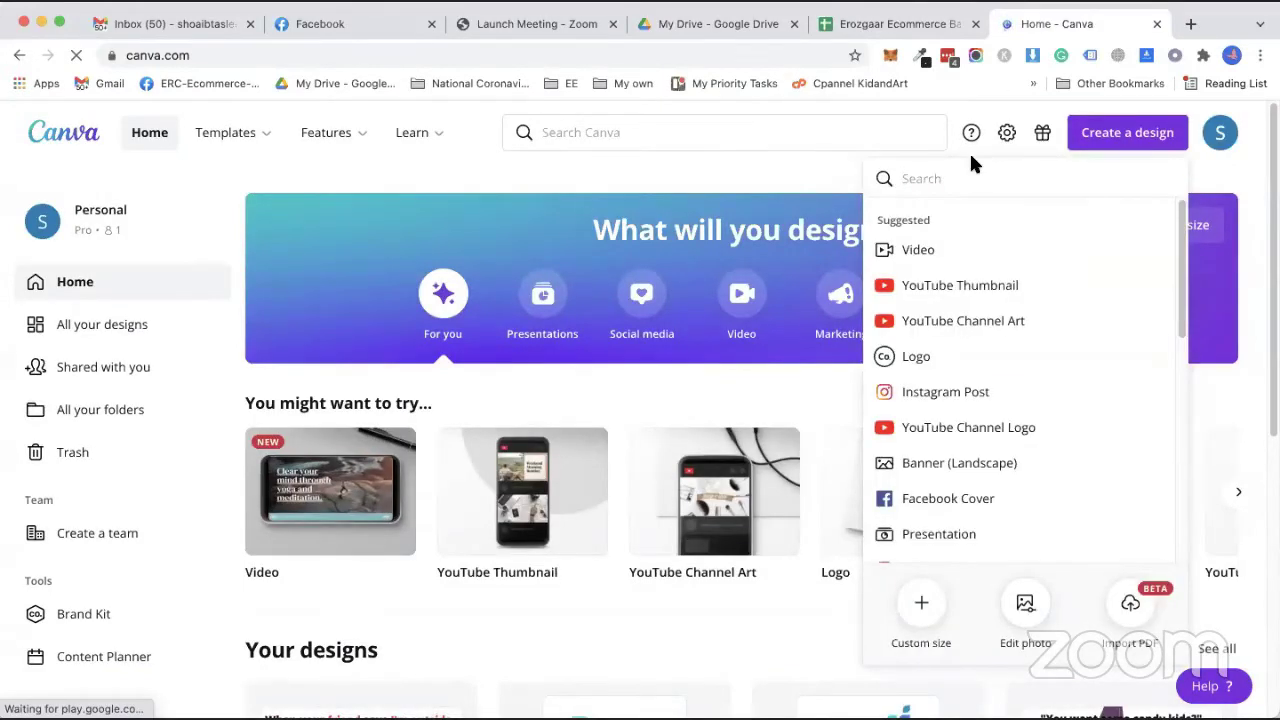
text(logo)
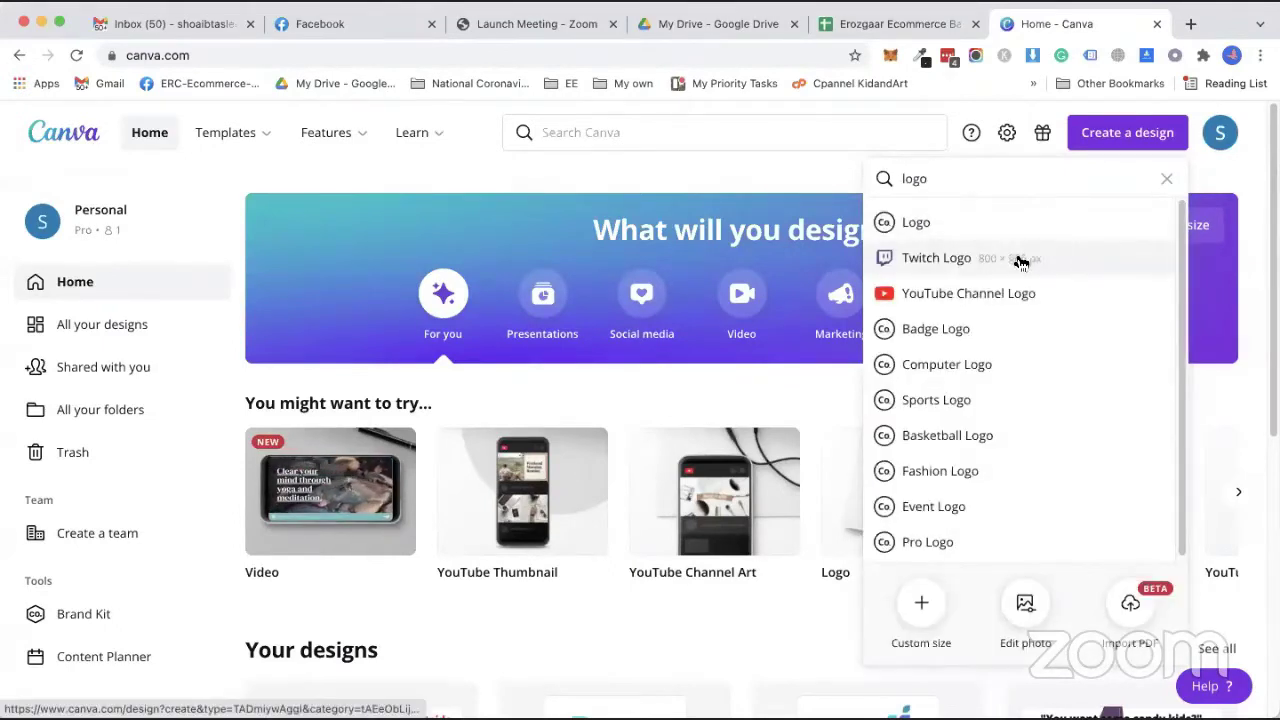
click(1014, 260)
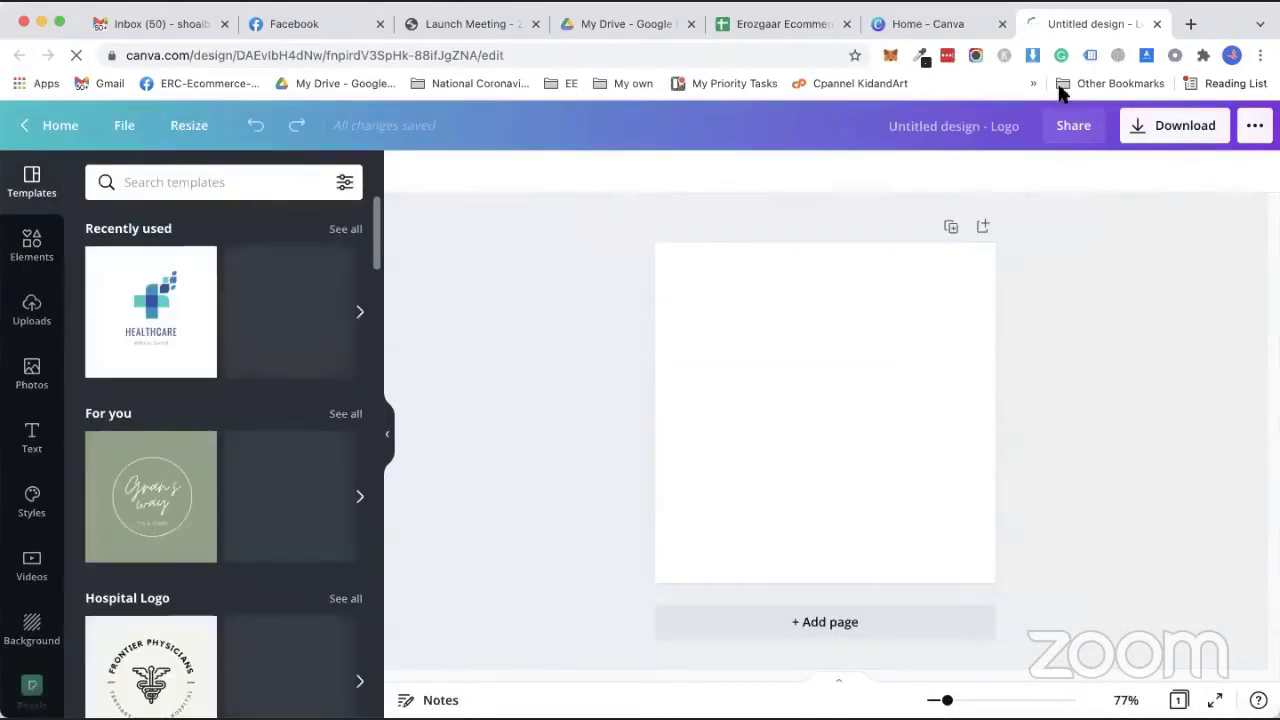
Step: Apply the black Event Logo template with the gold ring, changing its name to "Fashworld" and its tagline to "Adding colors in life"
scroll(272, 425, down, 6)
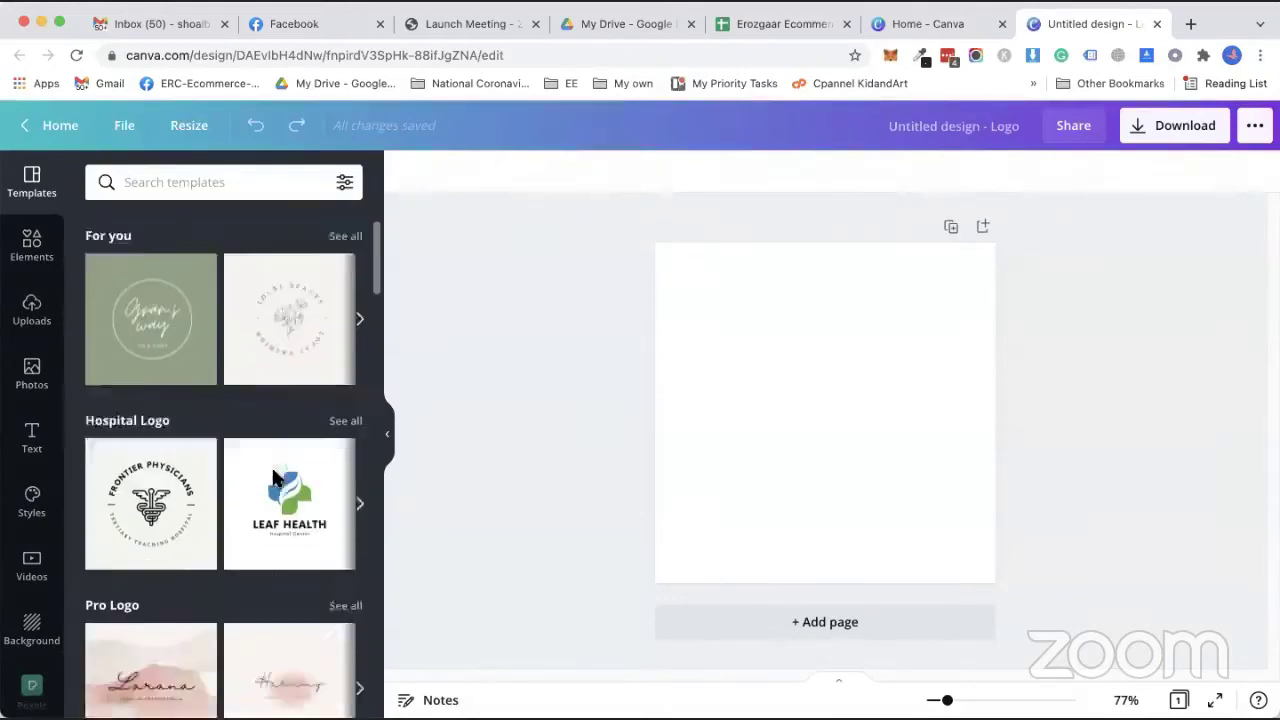
scroll(225, 555, down, 4)
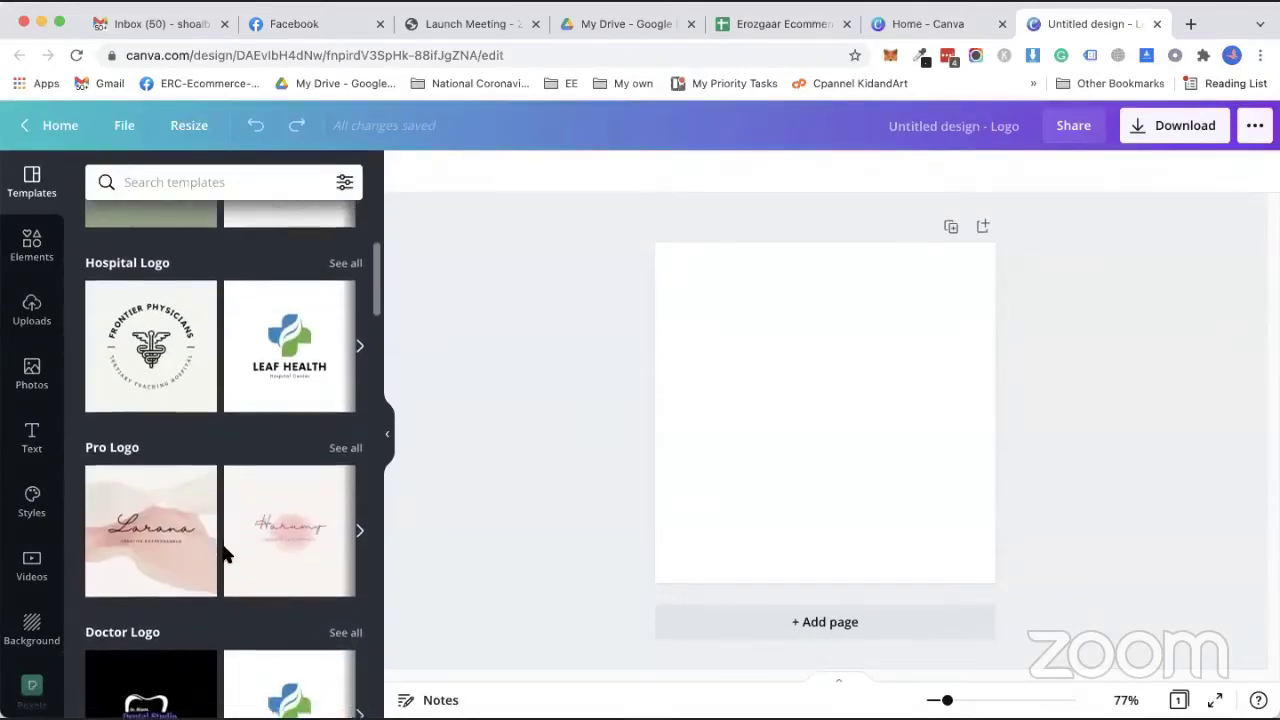
scroll(148, 516, down, 8)
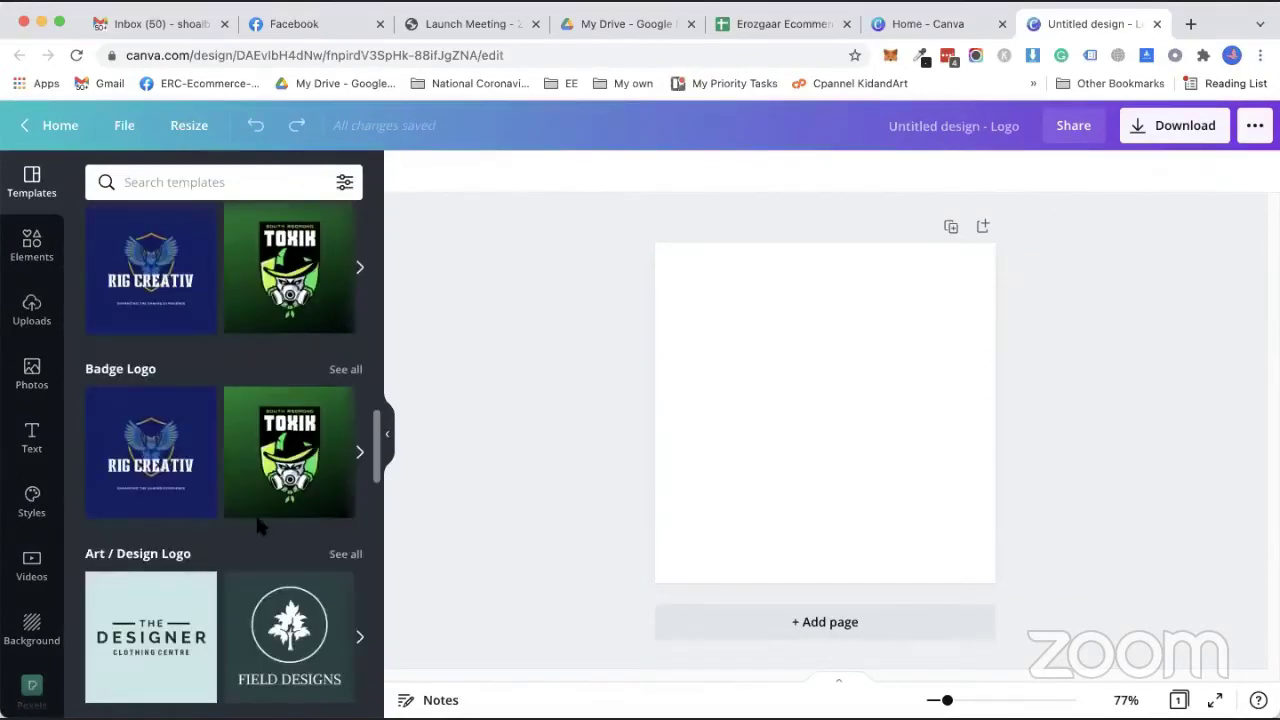
click(289, 367)
double_click(836, 395)
text(Fashworld)
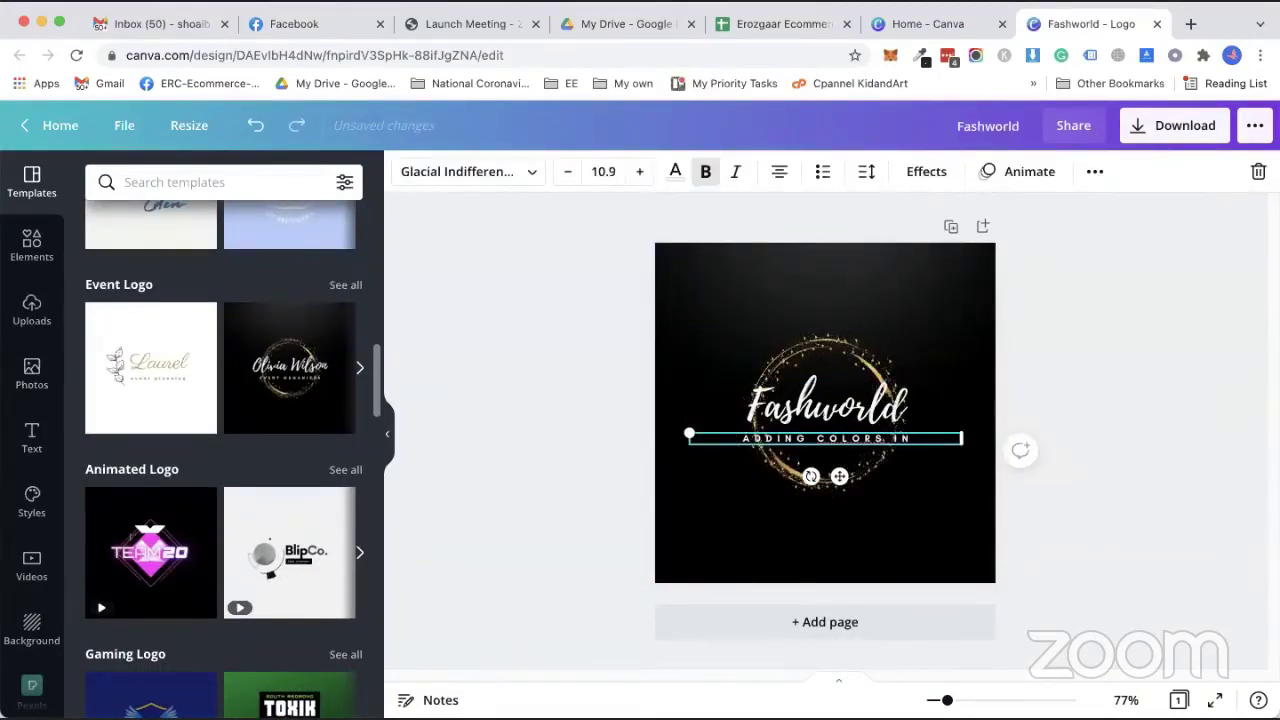
click(1095, 493)
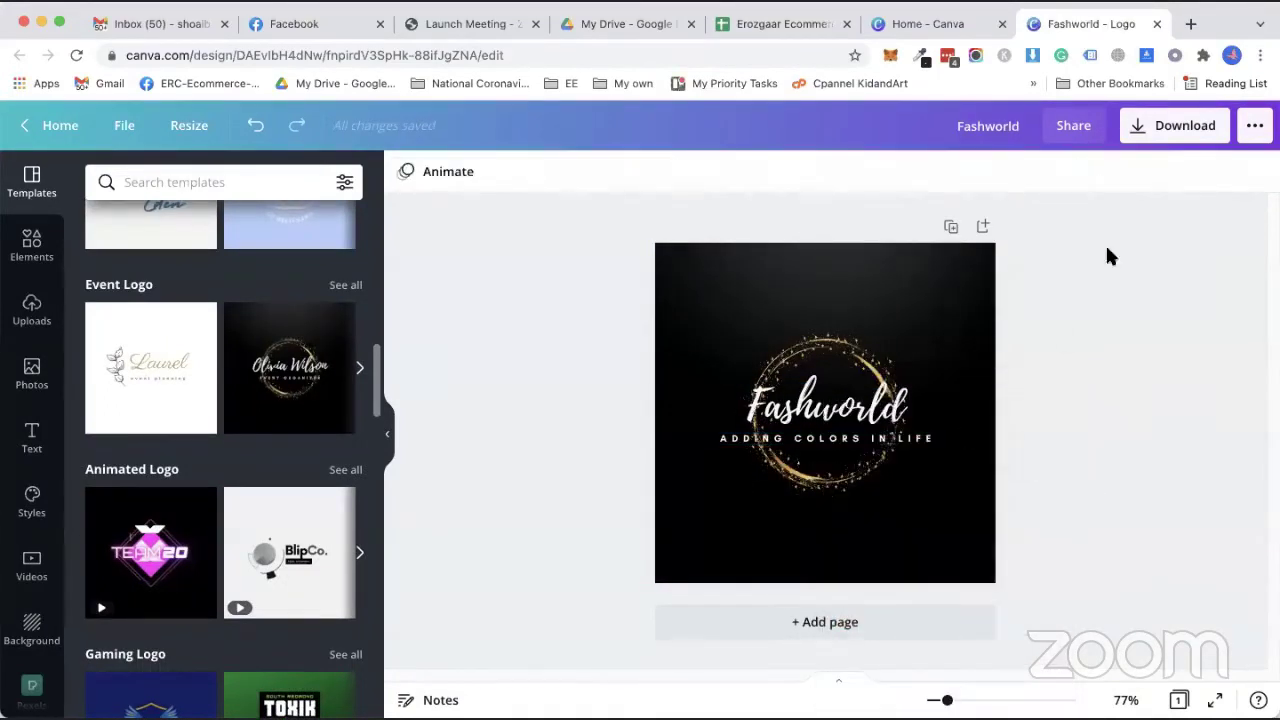
Step: Download the finished logo as a PNG and return to the Canva home page
click(1190, 127)
click(1047, 469)
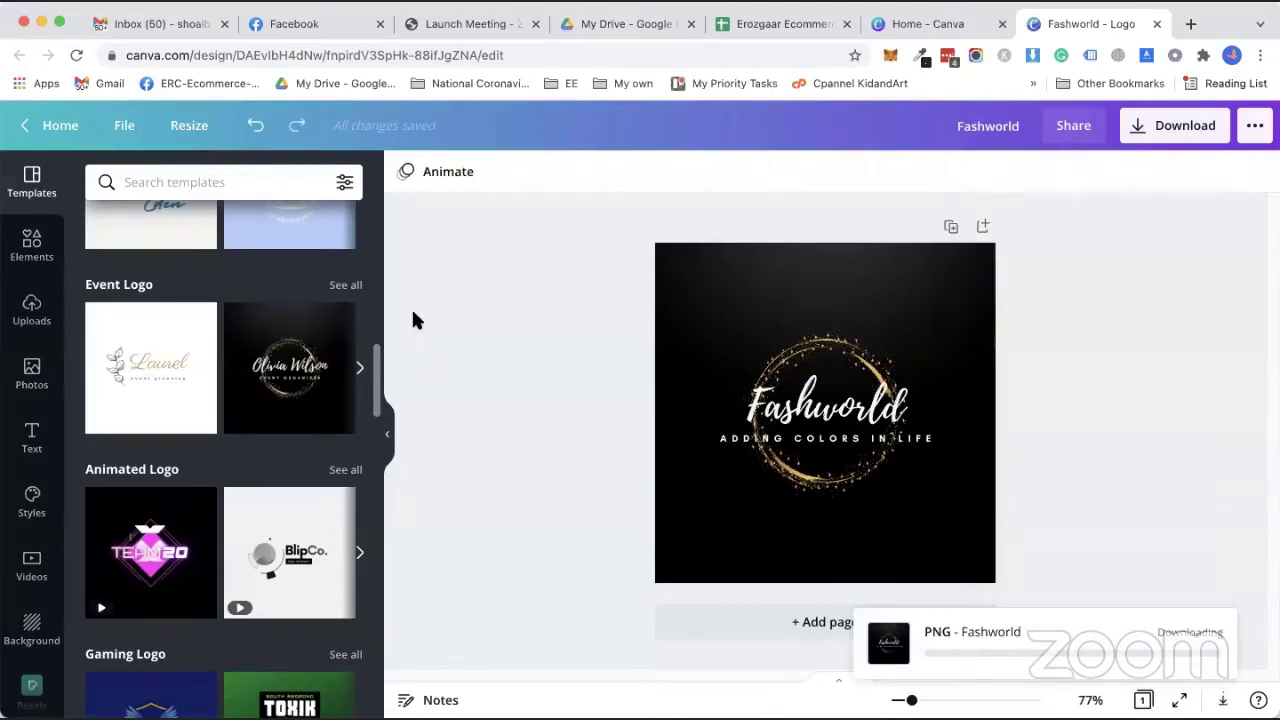
click(60, 126)
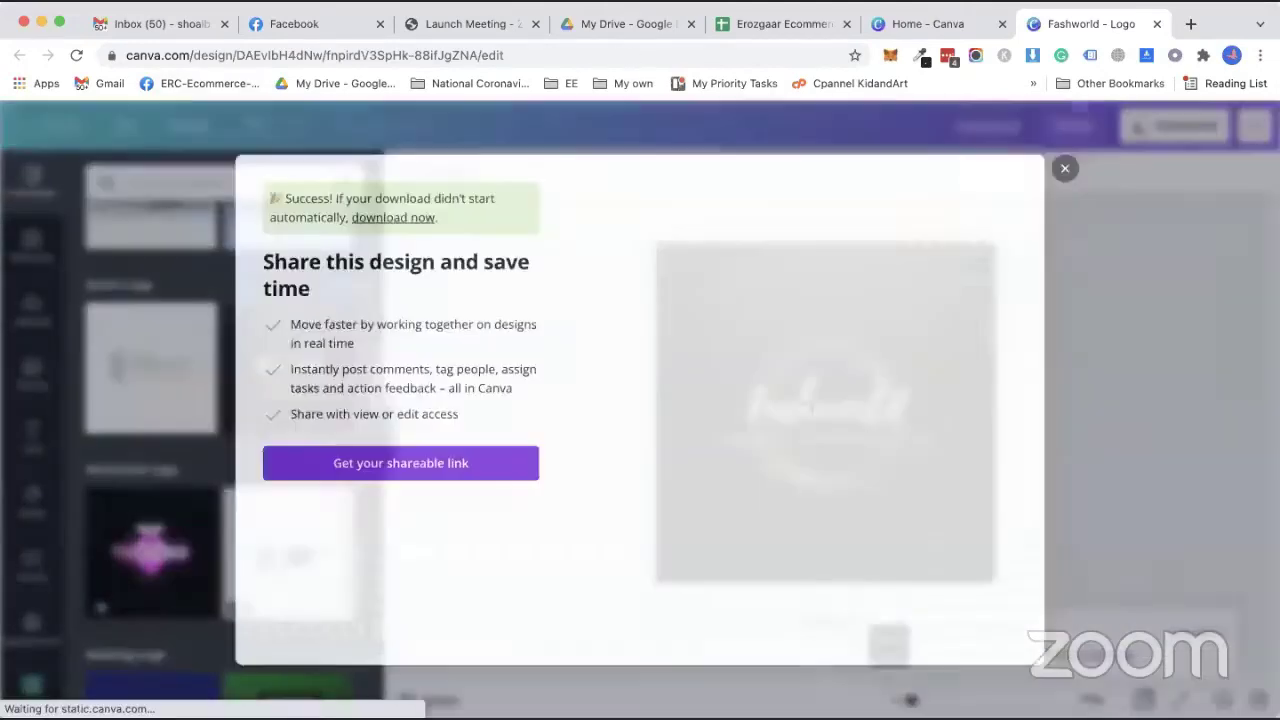
Step: Search the design types for "Facebook cover" and start a new Facebook Cover design
click(1130, 132)
click(986, 138)
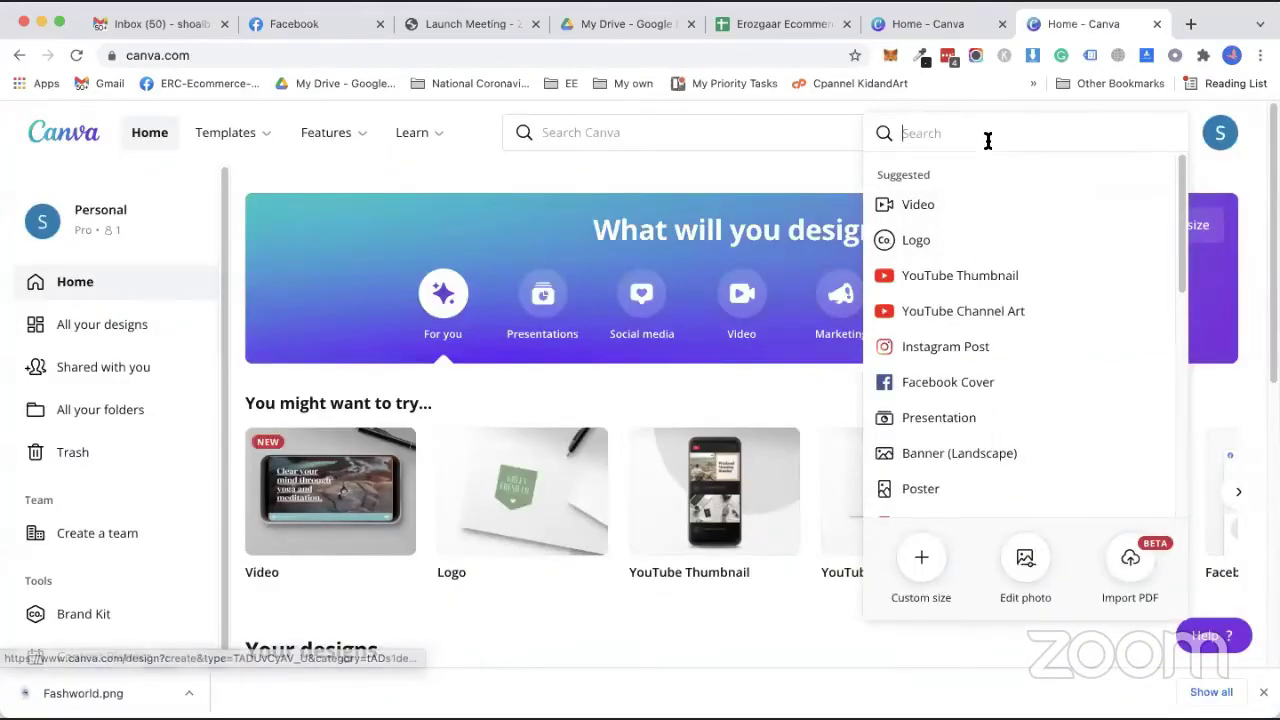
text(cover i)
key(BackSpace)
key(BackSpace)
key(BackSpace)
key(BackSpace)
key(BackSpace)
key(BackSpace)
key(BackSpace)
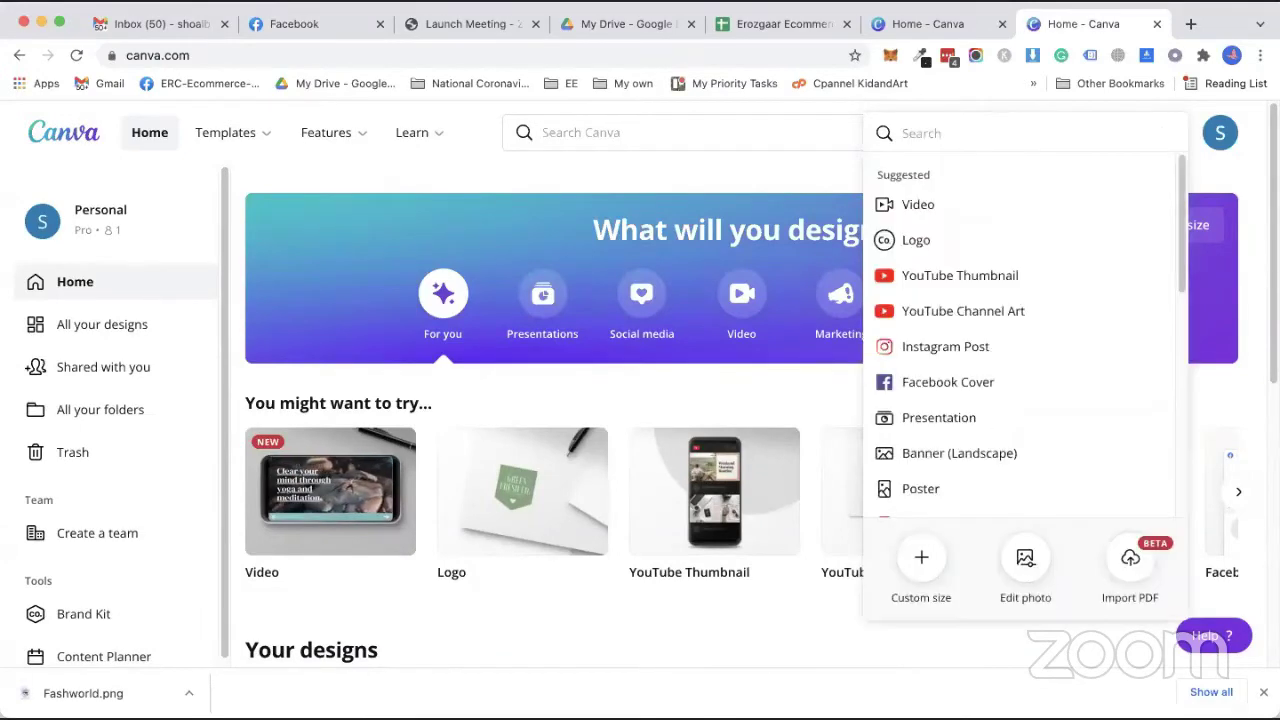
text(Facebook cover)
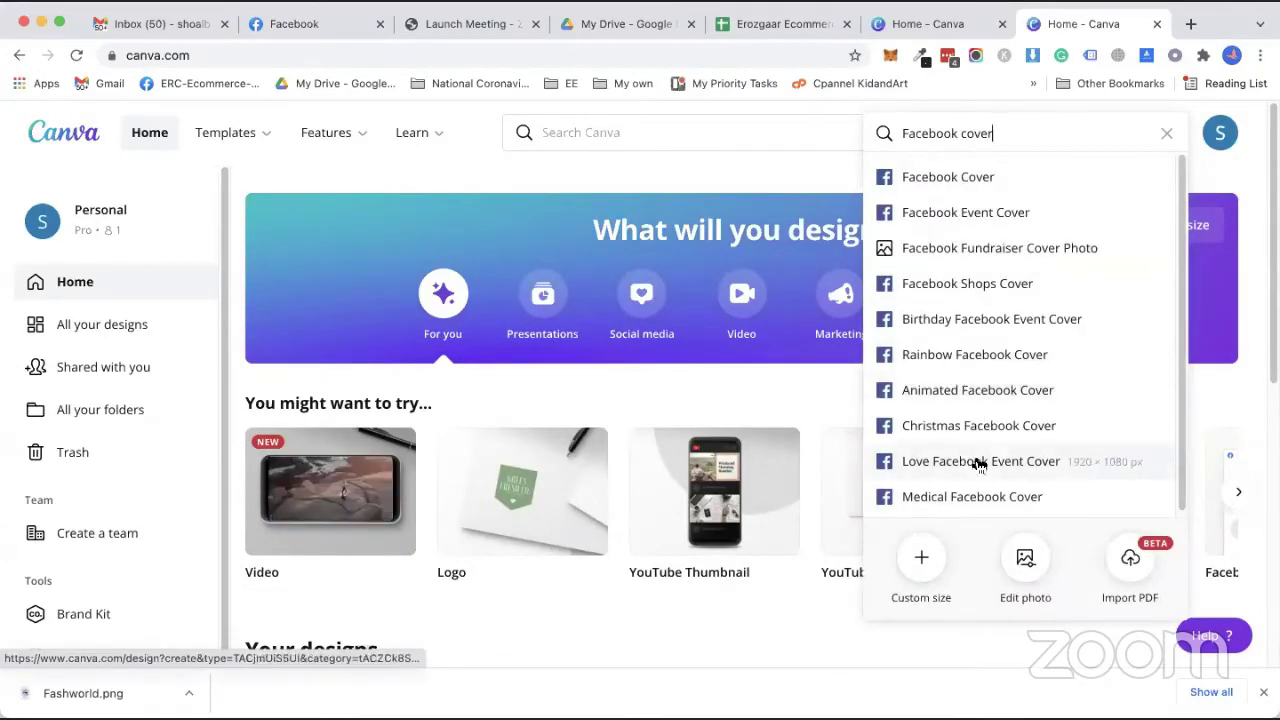
key(Return)
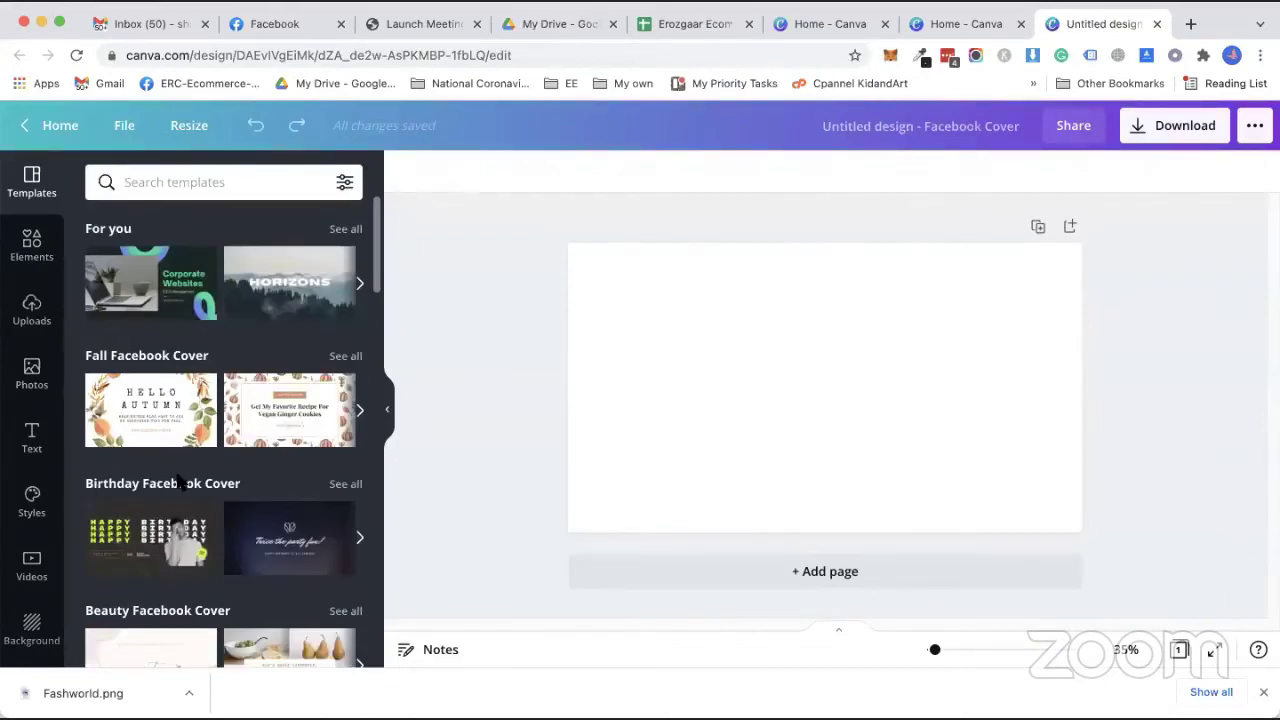
scroll(150, 483, down, 10)
click(150, 349)
double_click(812, 280)
text(FASHWORLD)
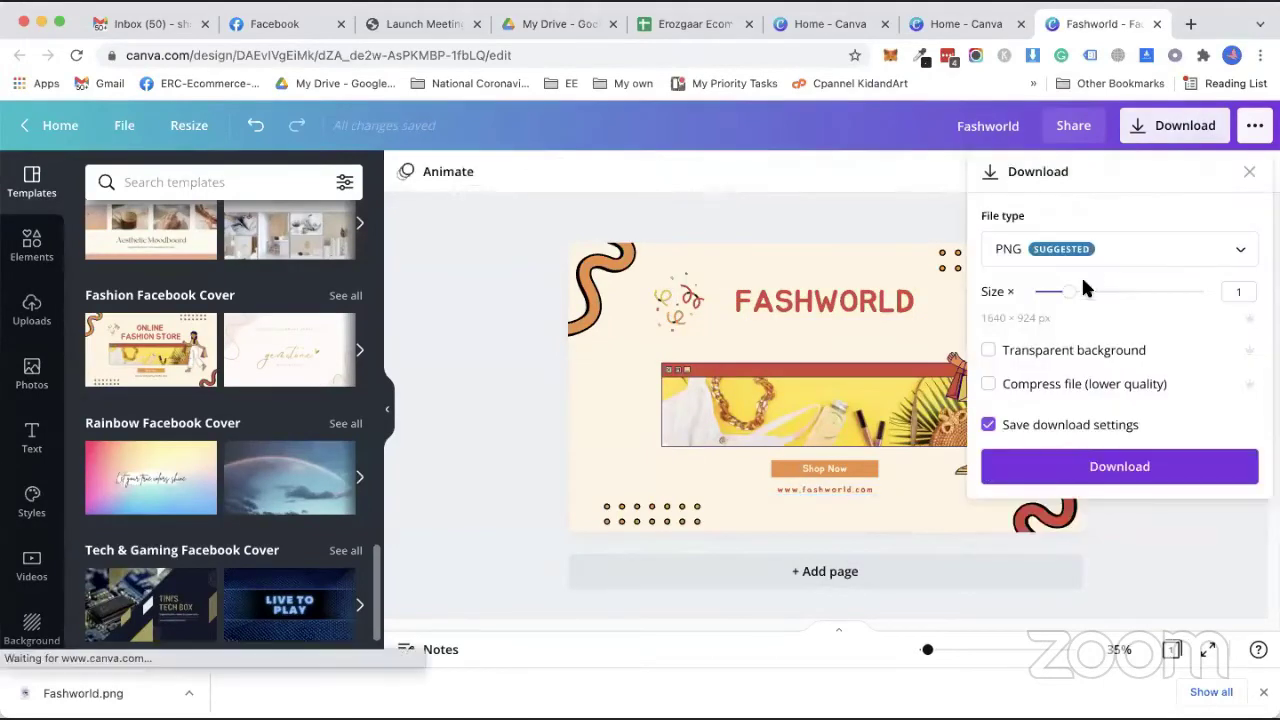
Step: Download the cover design as a PNG, and upload Fashworld.png from Downloads as the profile photo in Facebook's Page setup
click(1123, 463)
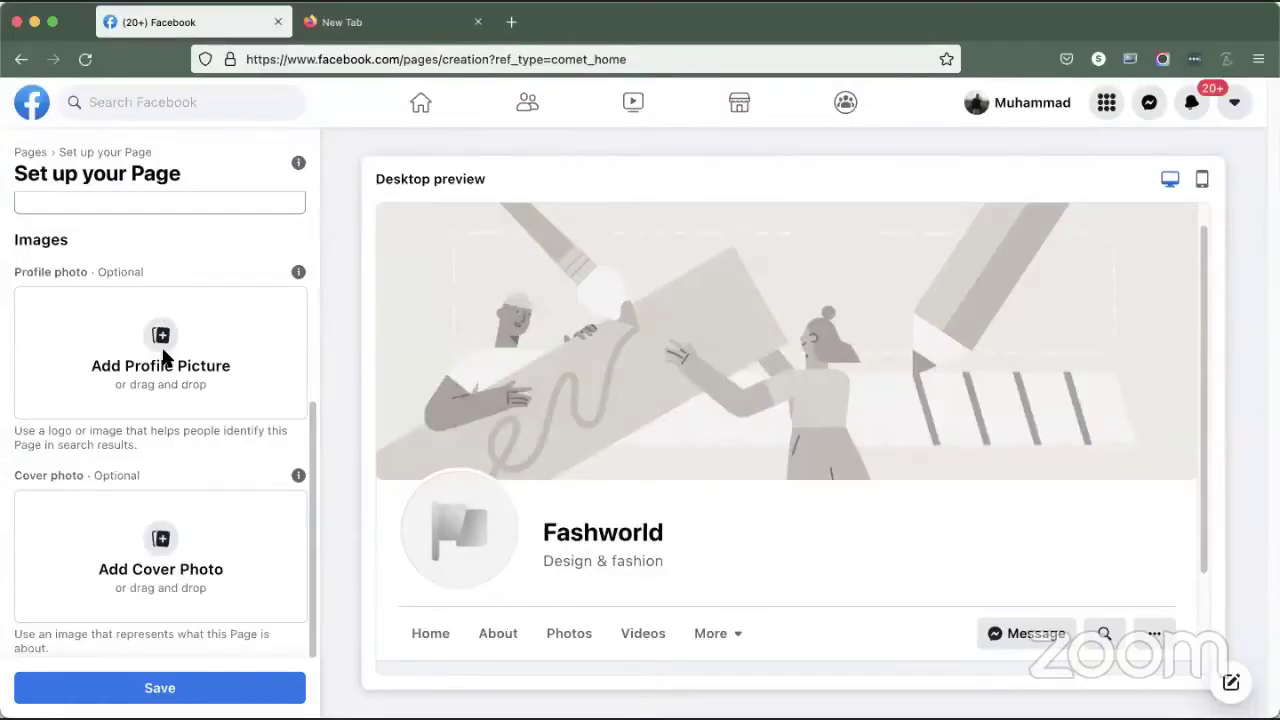
click(165, 355)
click(223, 249)
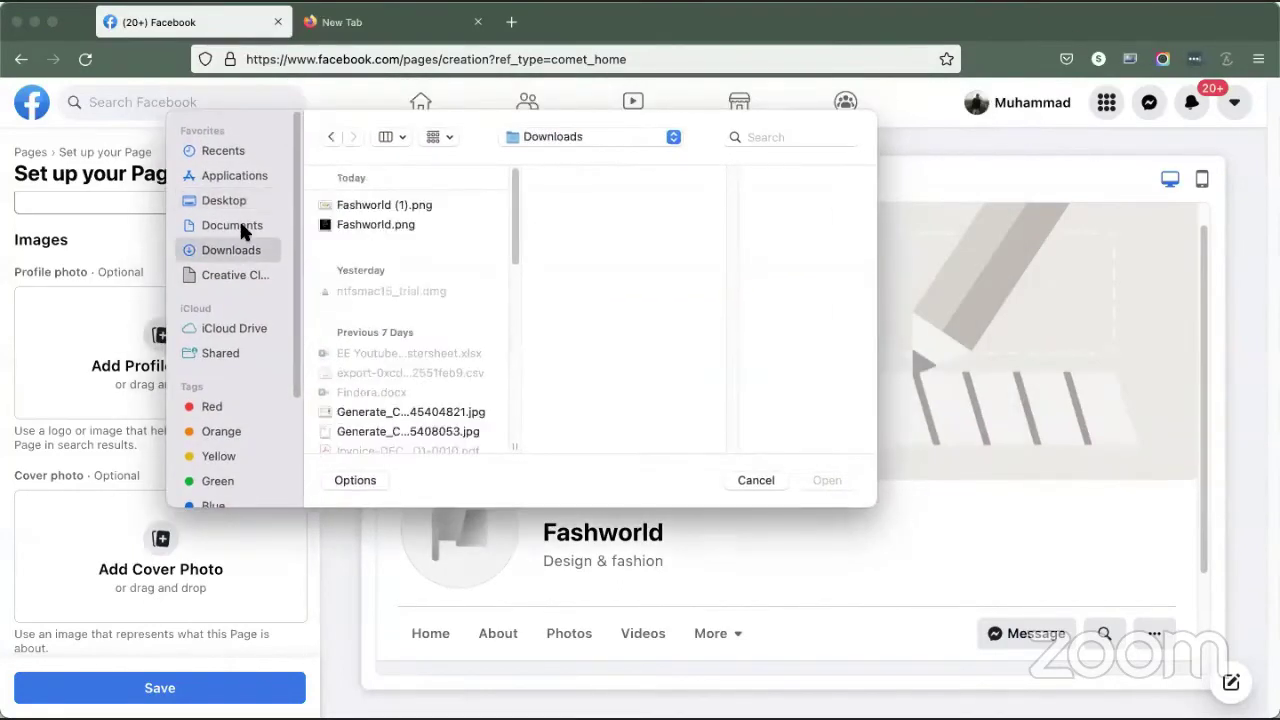
click(239, 225)
click(231, 250)
click(372, 205)
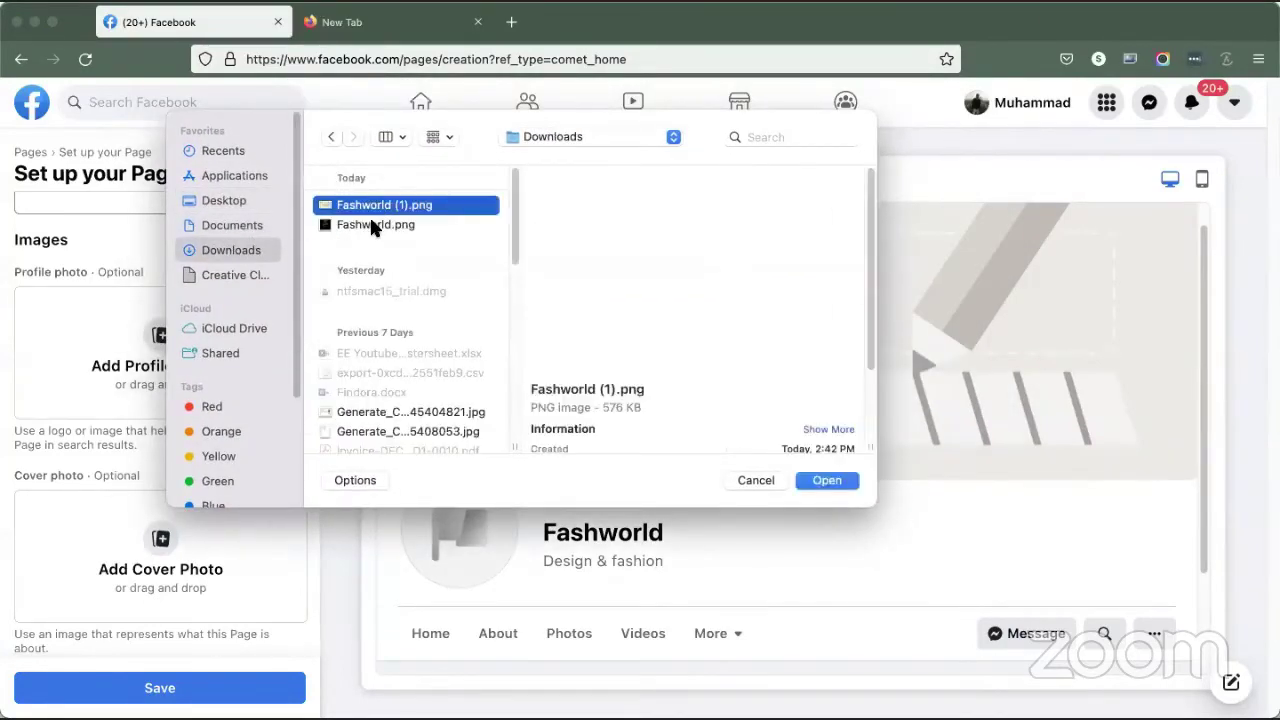
click(374, 225)
double_click(413, 233)
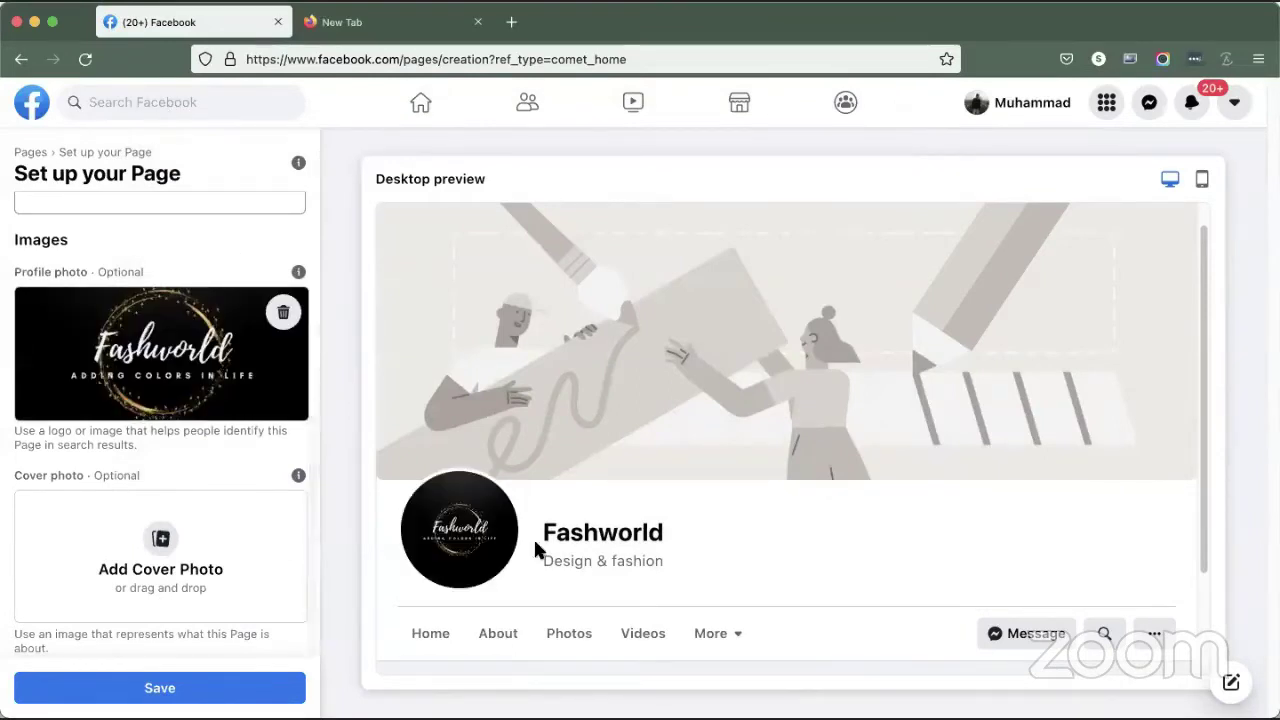
Step: Upload Fashworld (1).png as the cover photo, reposition it slightly upward, and save the Page
click(170, 550)
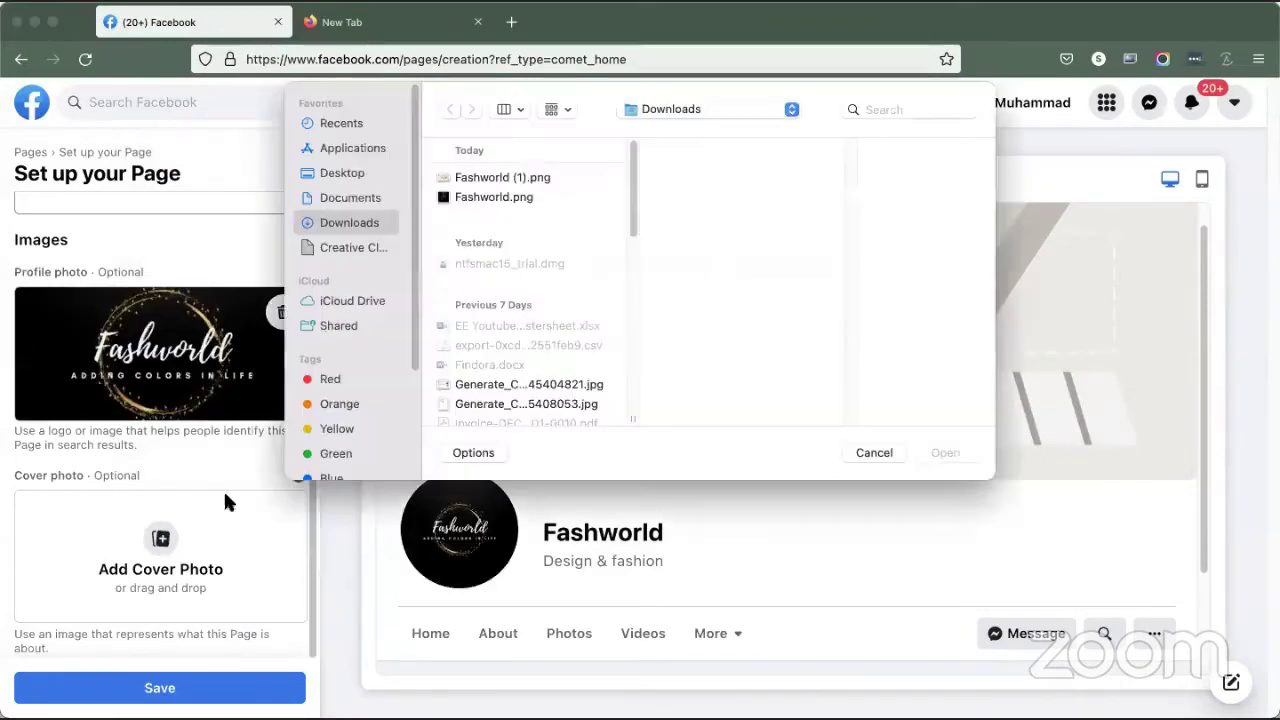
double_click(480, 177)
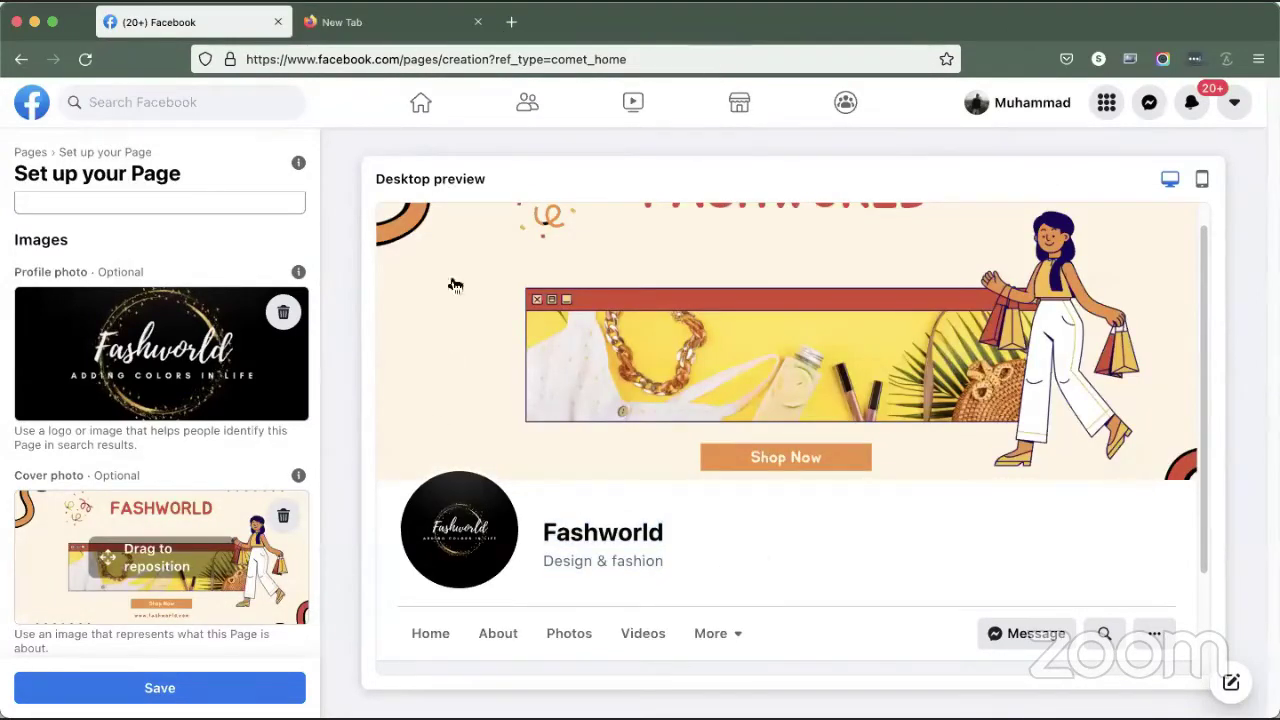
drag(166, 592, 166, 568)
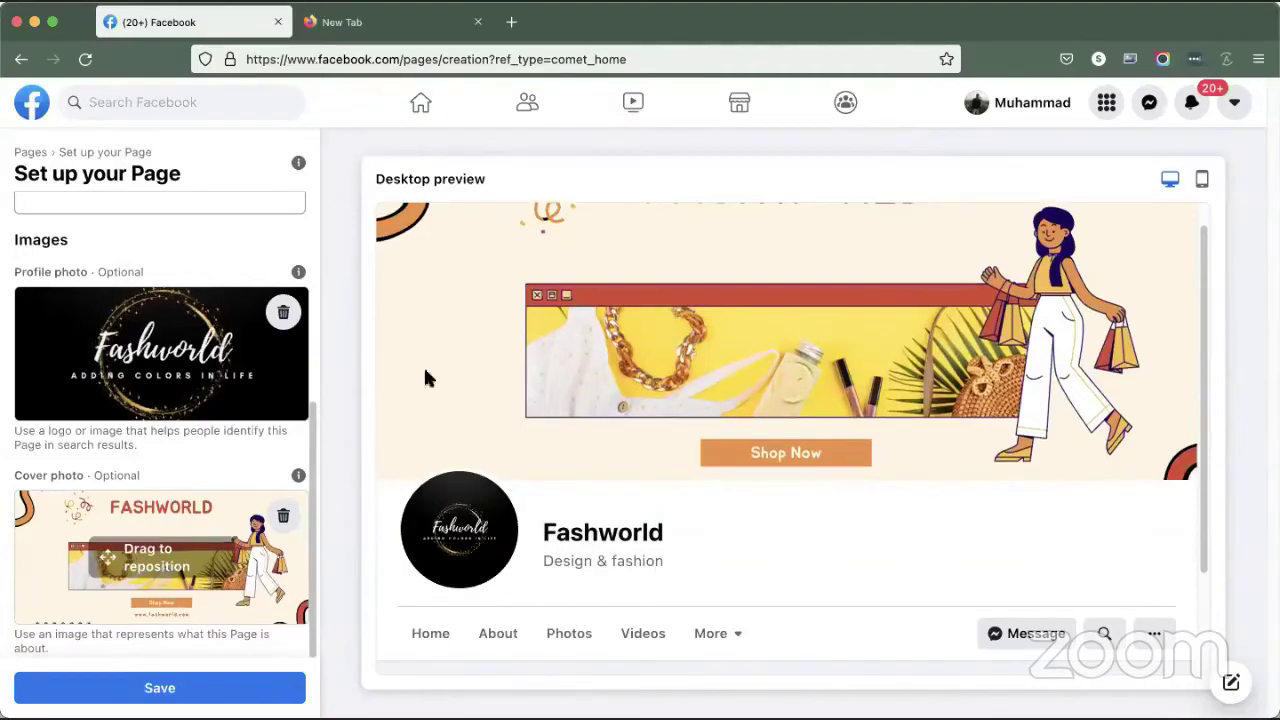
click(154, 690)
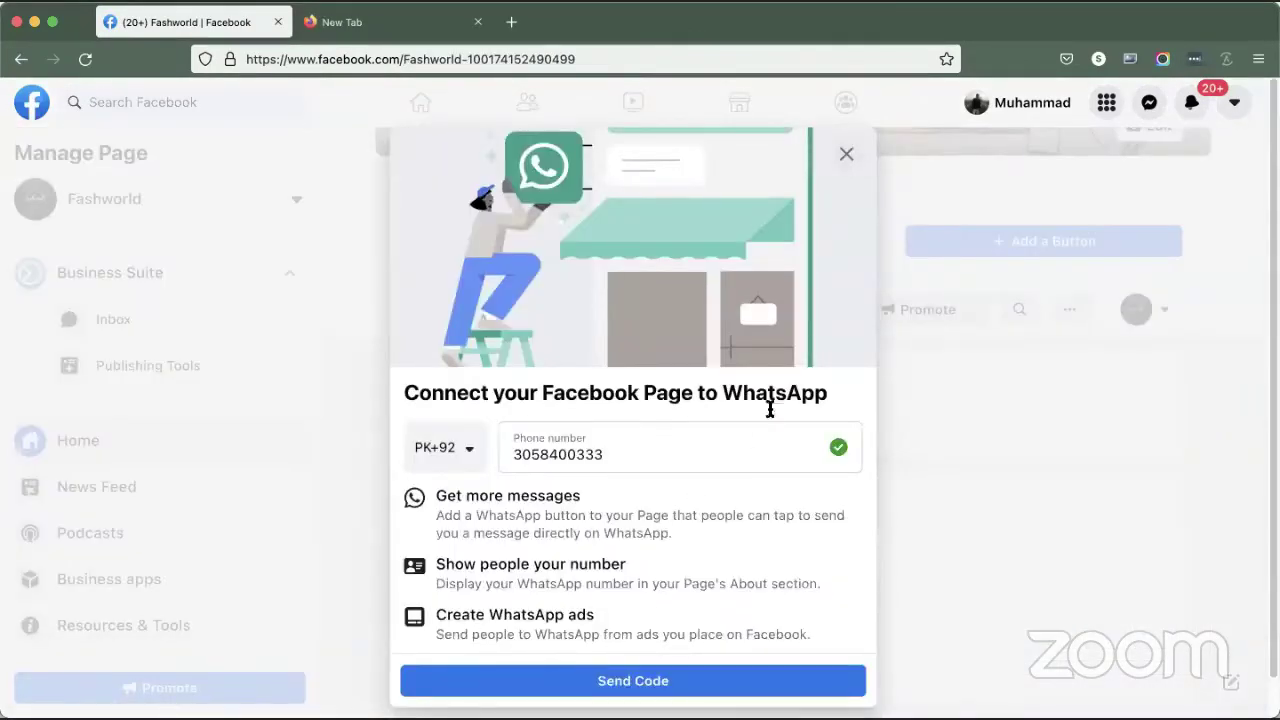
Step: Dismiss the WhatsApp connection offer without sending a code and confirm leaving it
double_click(606, 457)
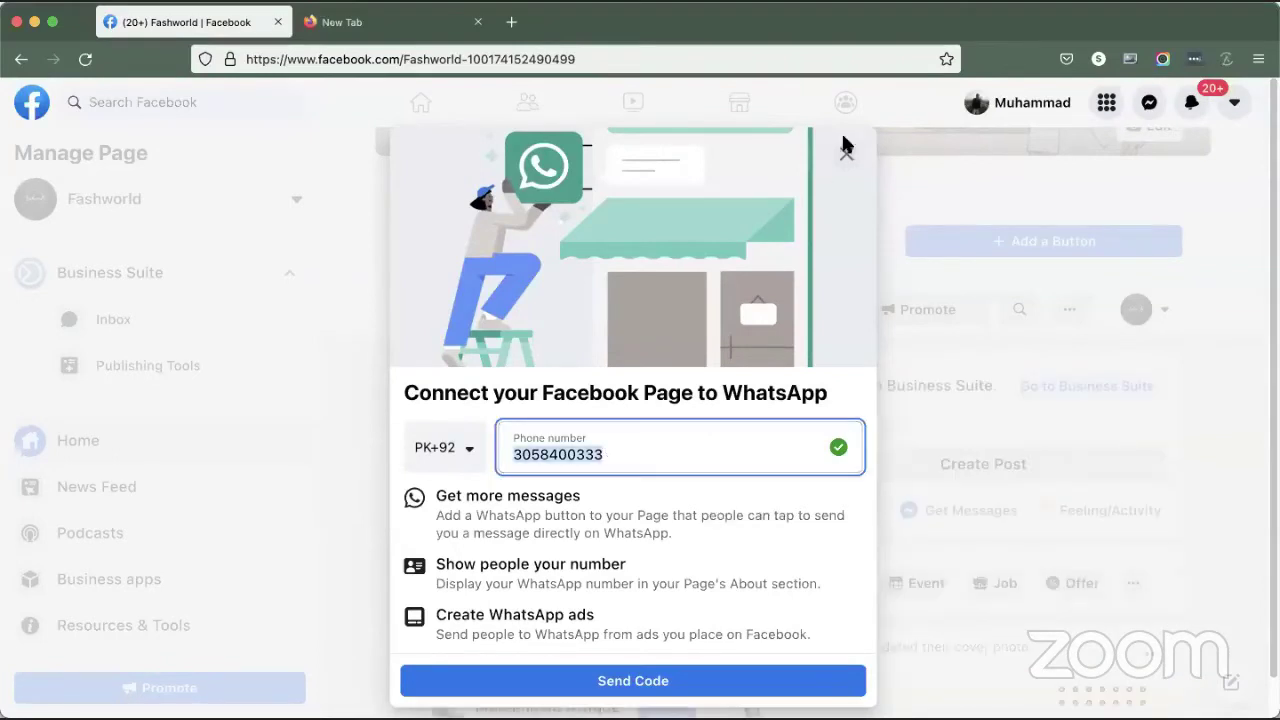
click(845, 148)
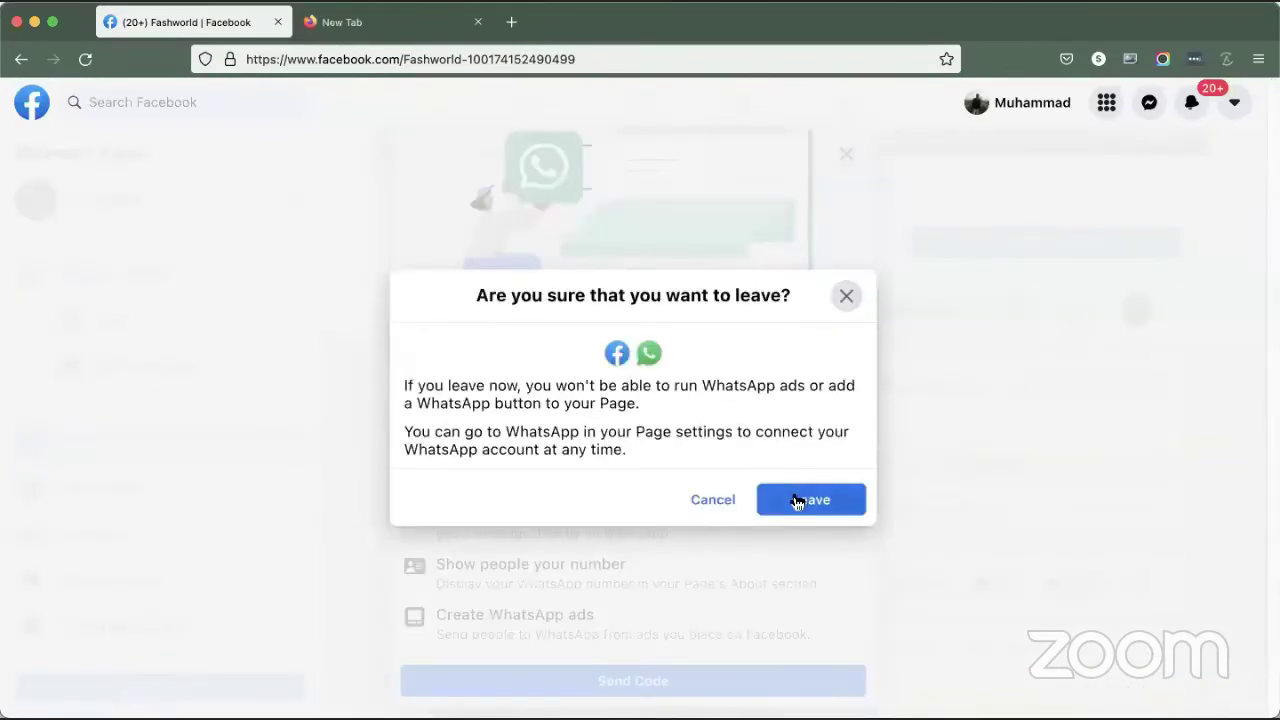
click(851, 508)
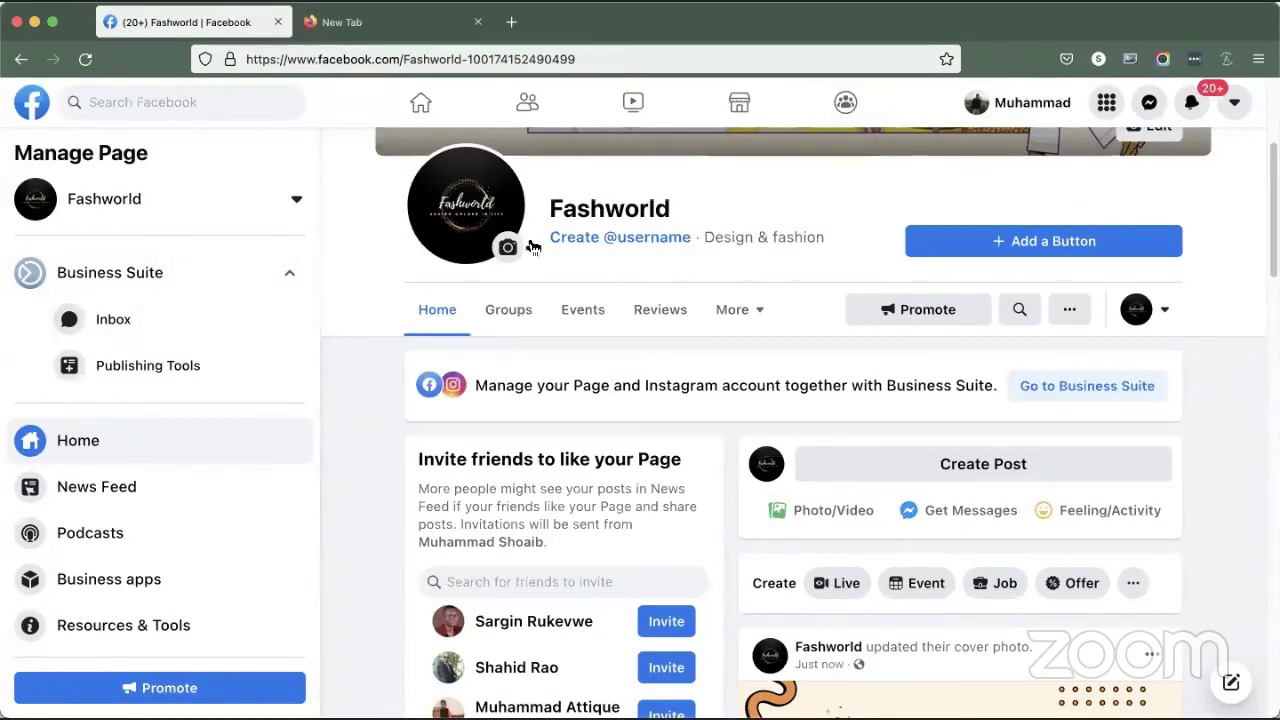
Step: Start creating a Page username and try "fashworld"
click(639, 240)
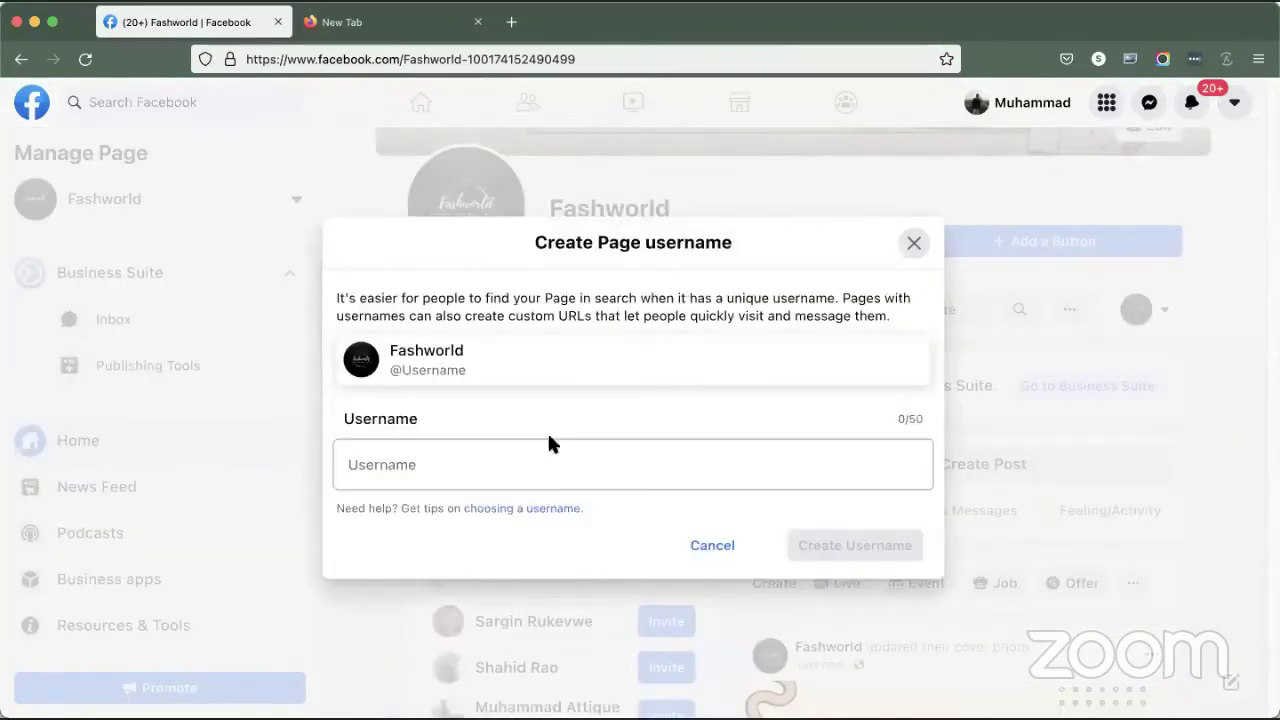
click(914, 242)
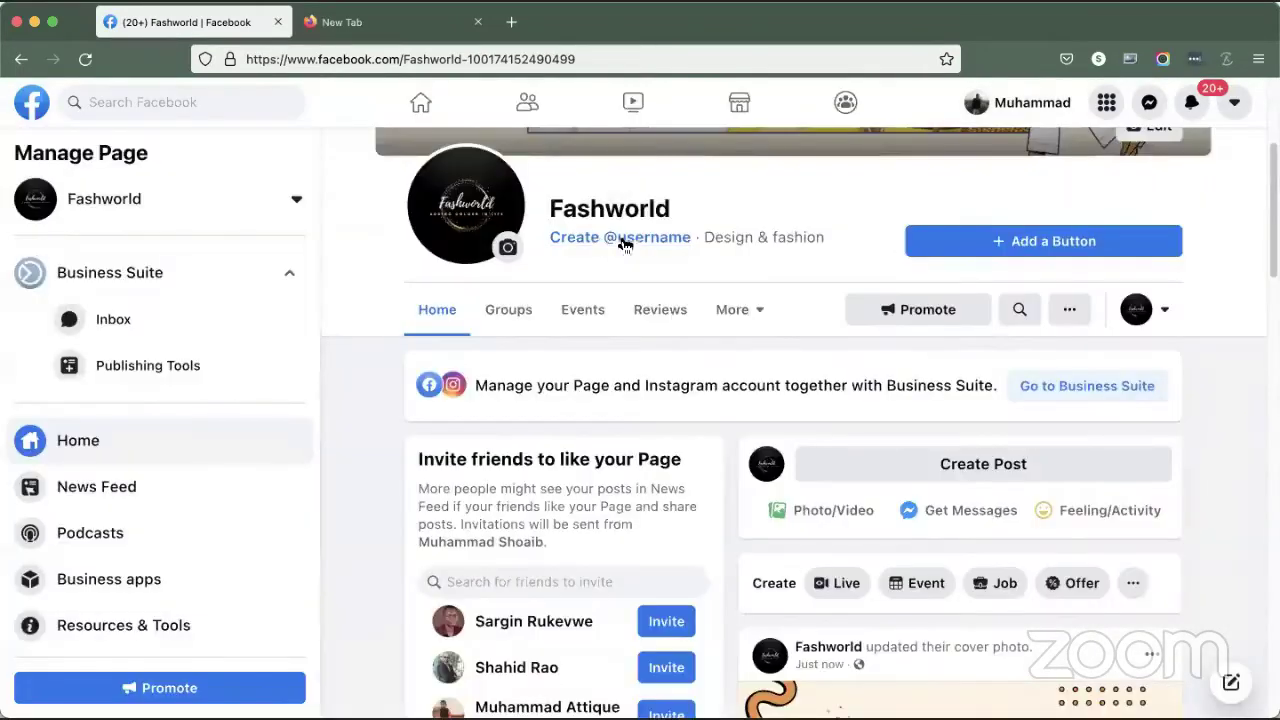
click(614, 236)
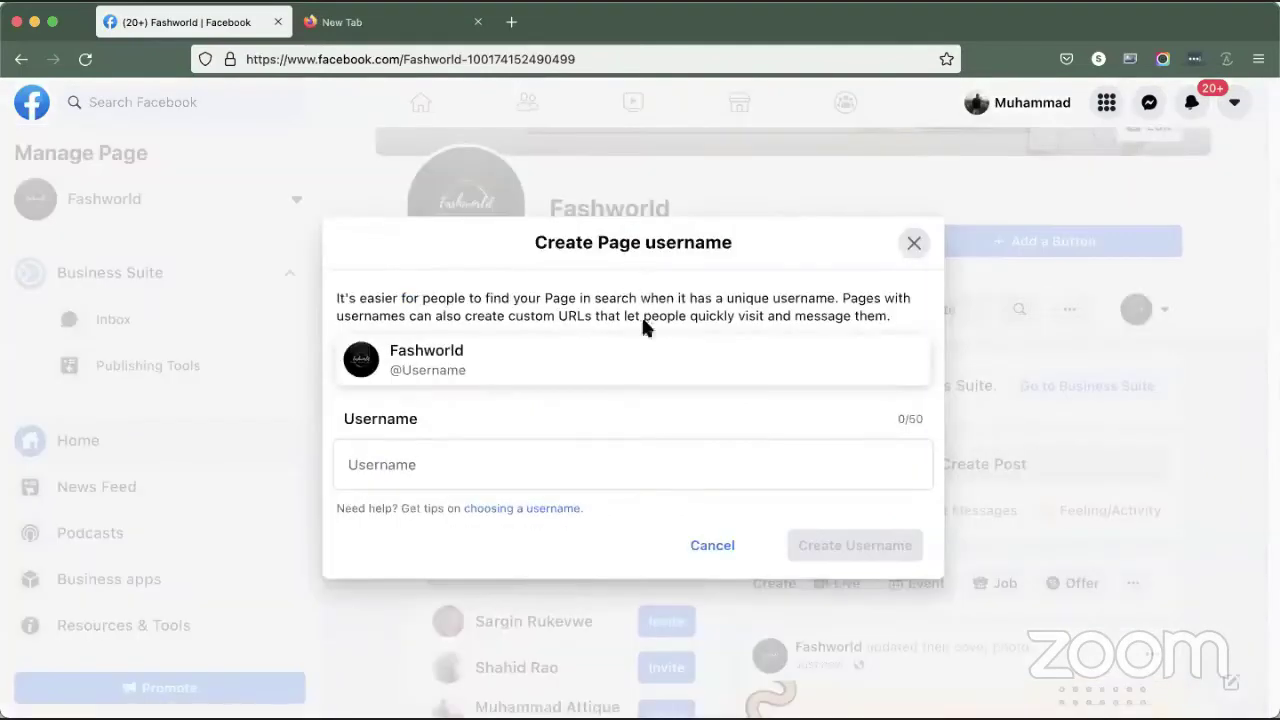
click(502, 470)
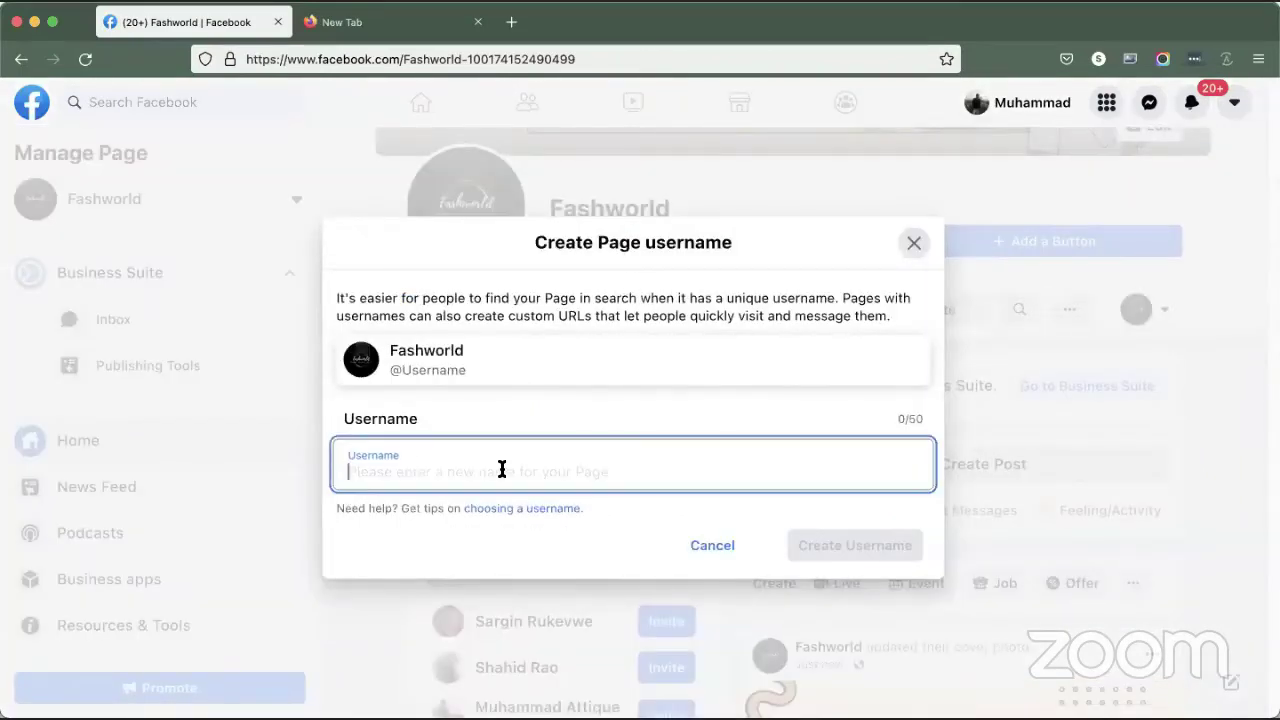
text(fashworld)
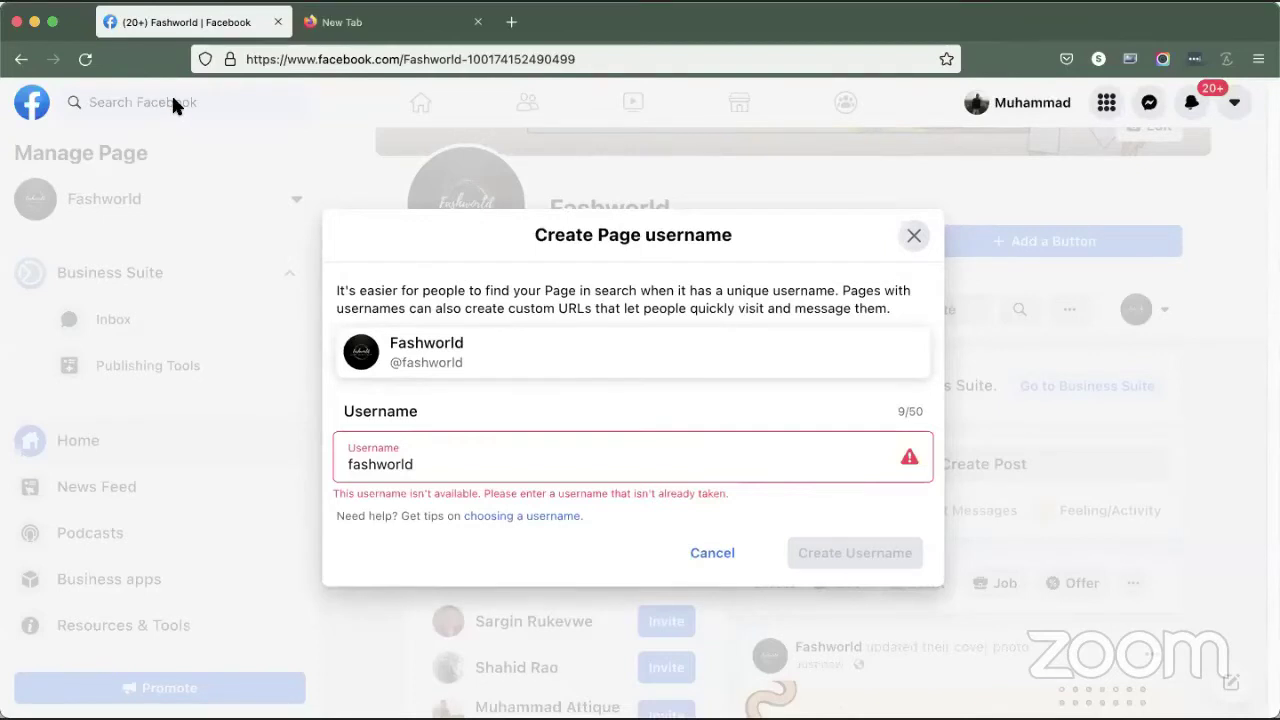
Step: Extend the username to "fashworld.offical", create it for the Page, and finish the dialog
click(440, 469)
text(.officla)
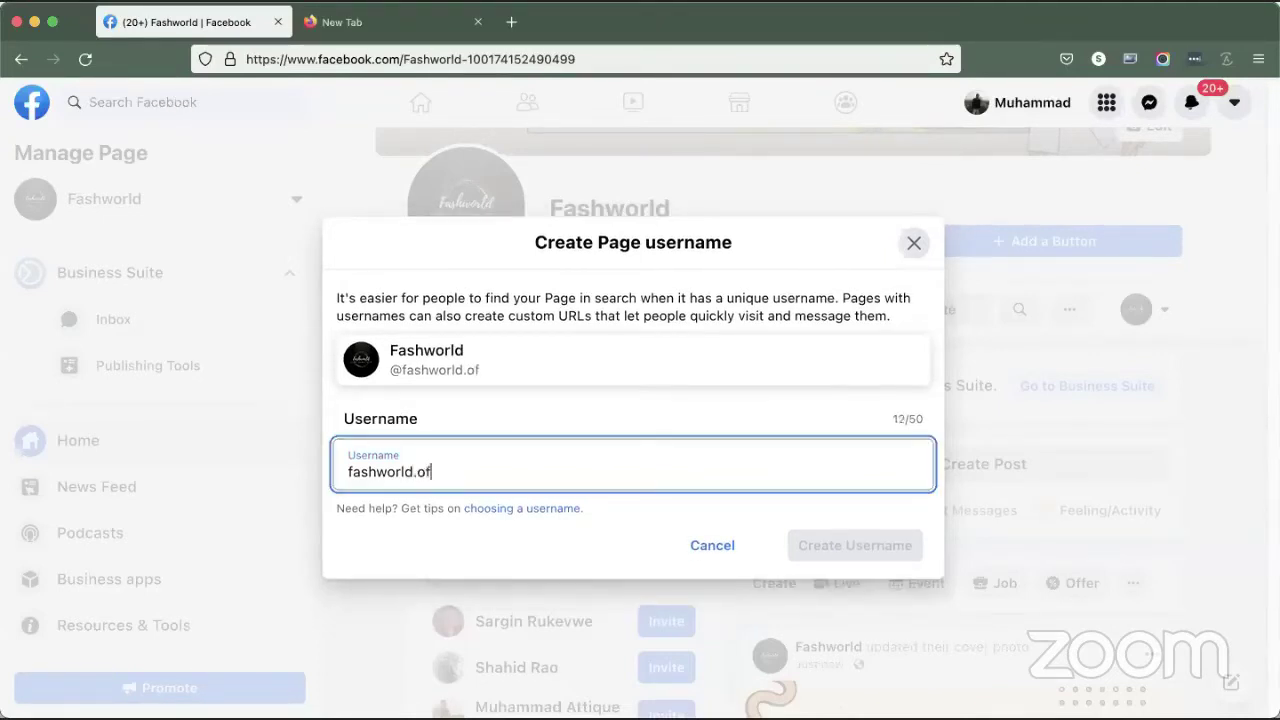
click(551, 552)
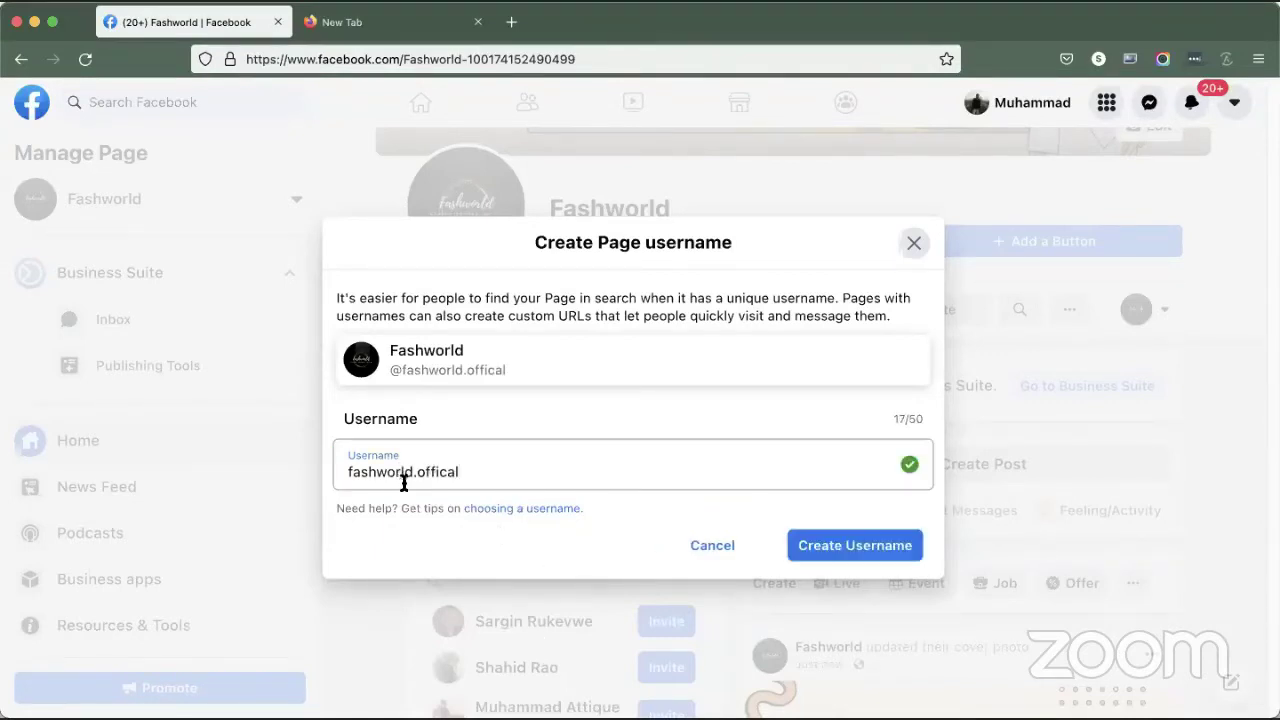
click(834, 547)
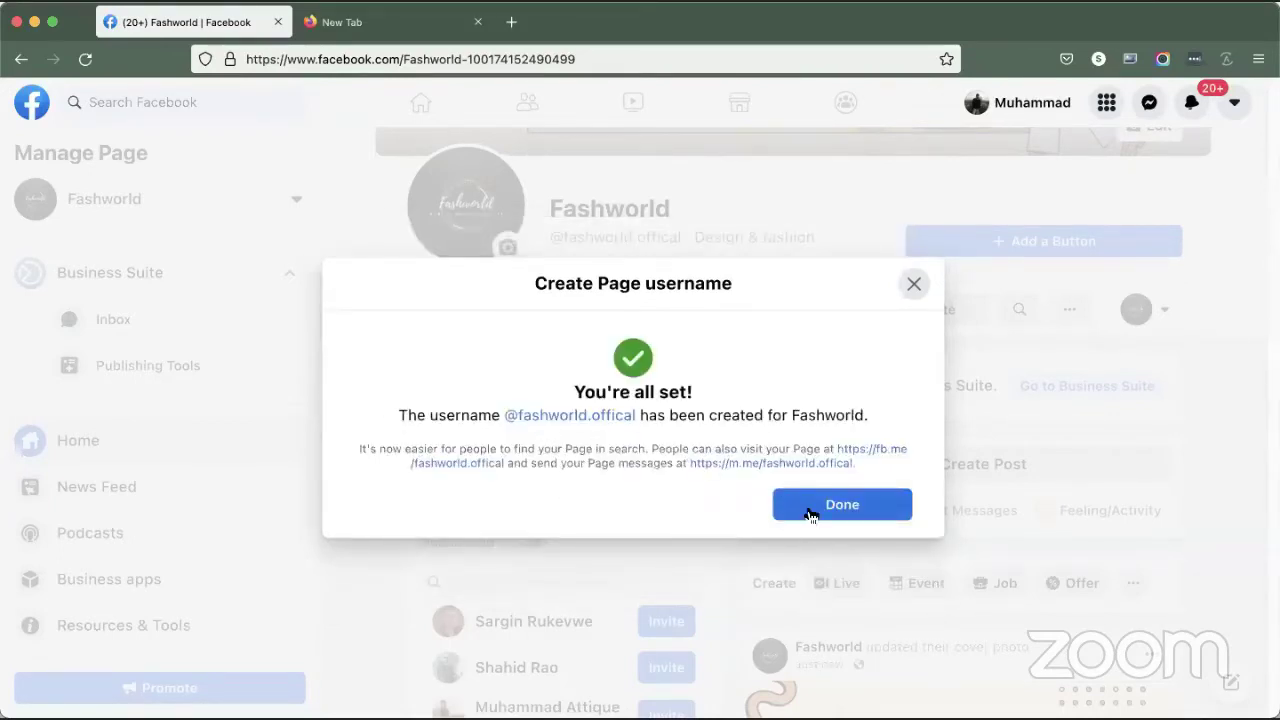
click(810, 512)
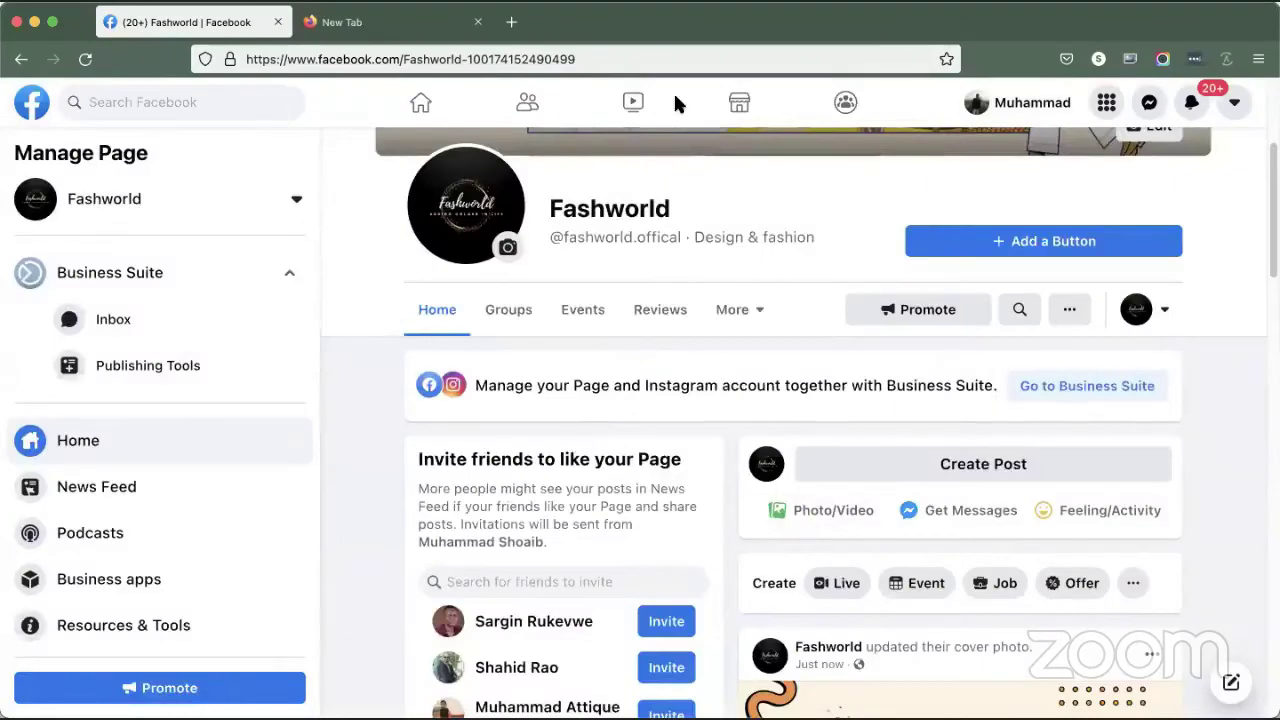
Step: Open facebook.com/fashworld.offical in the other browser tab and look over the Page it leads to
click(395, 24)
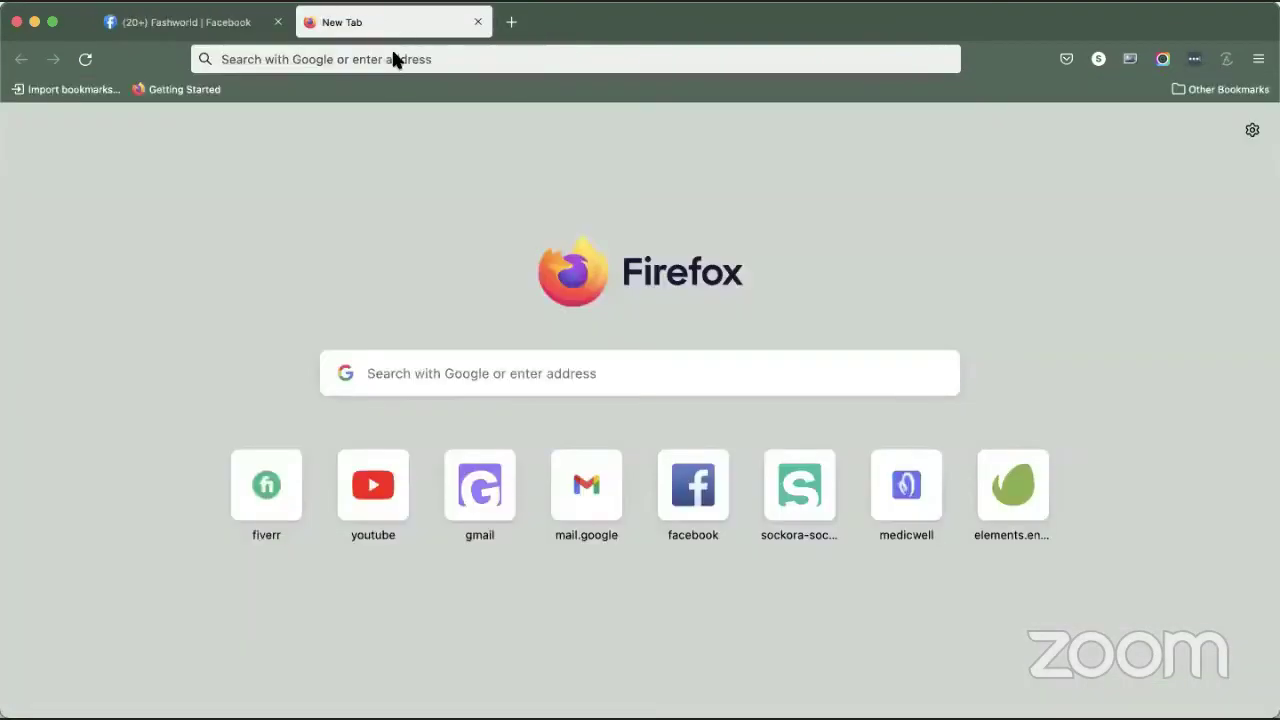
click(393, 60)
text(facebo)
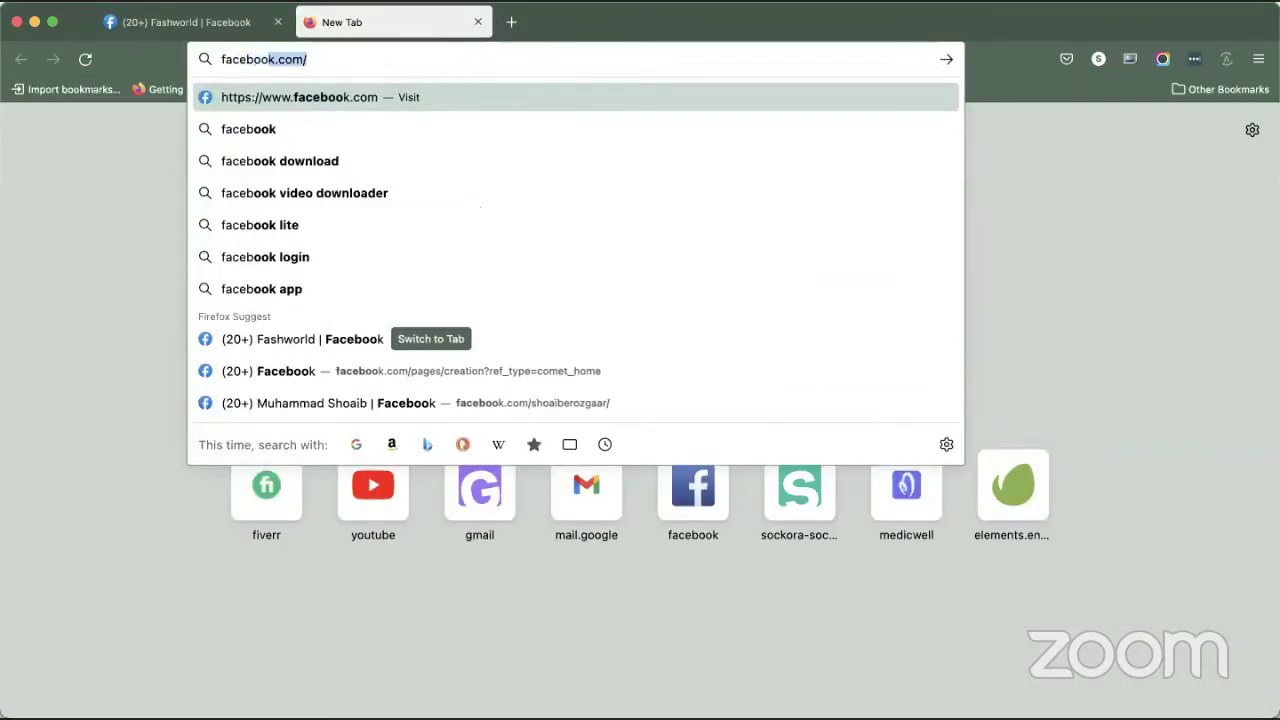
text(ok.com/)
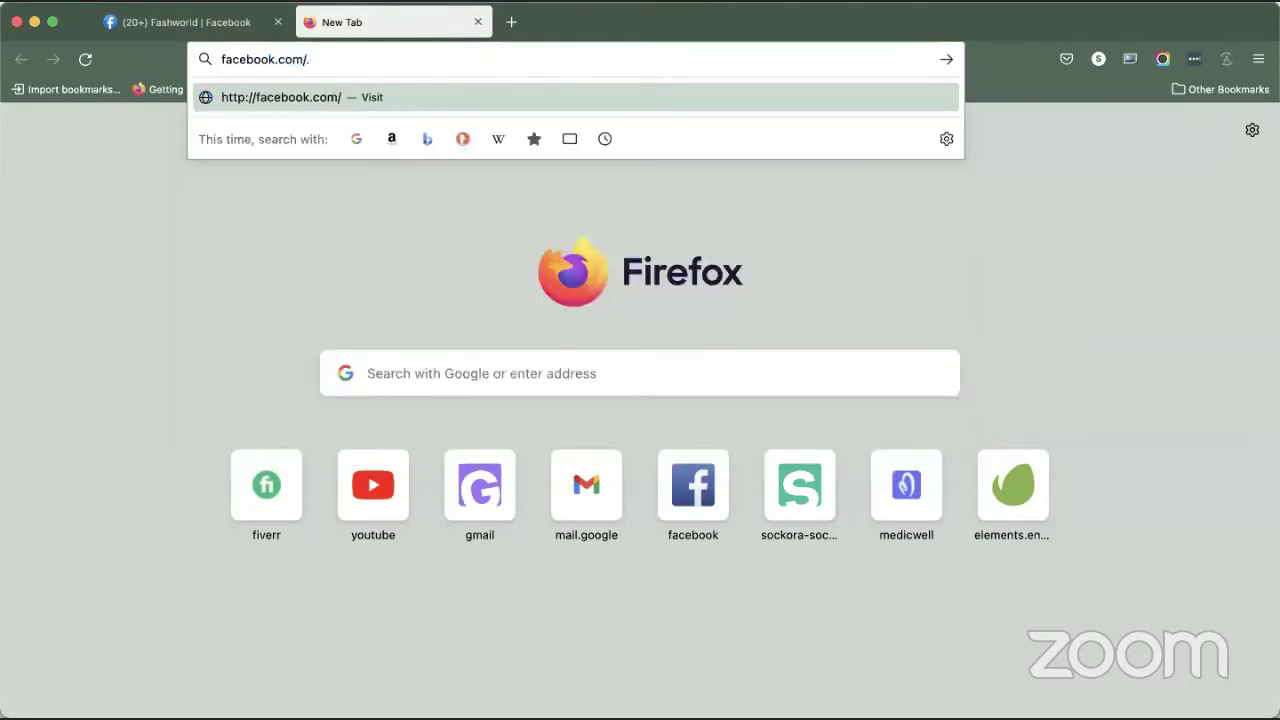
text(fash)
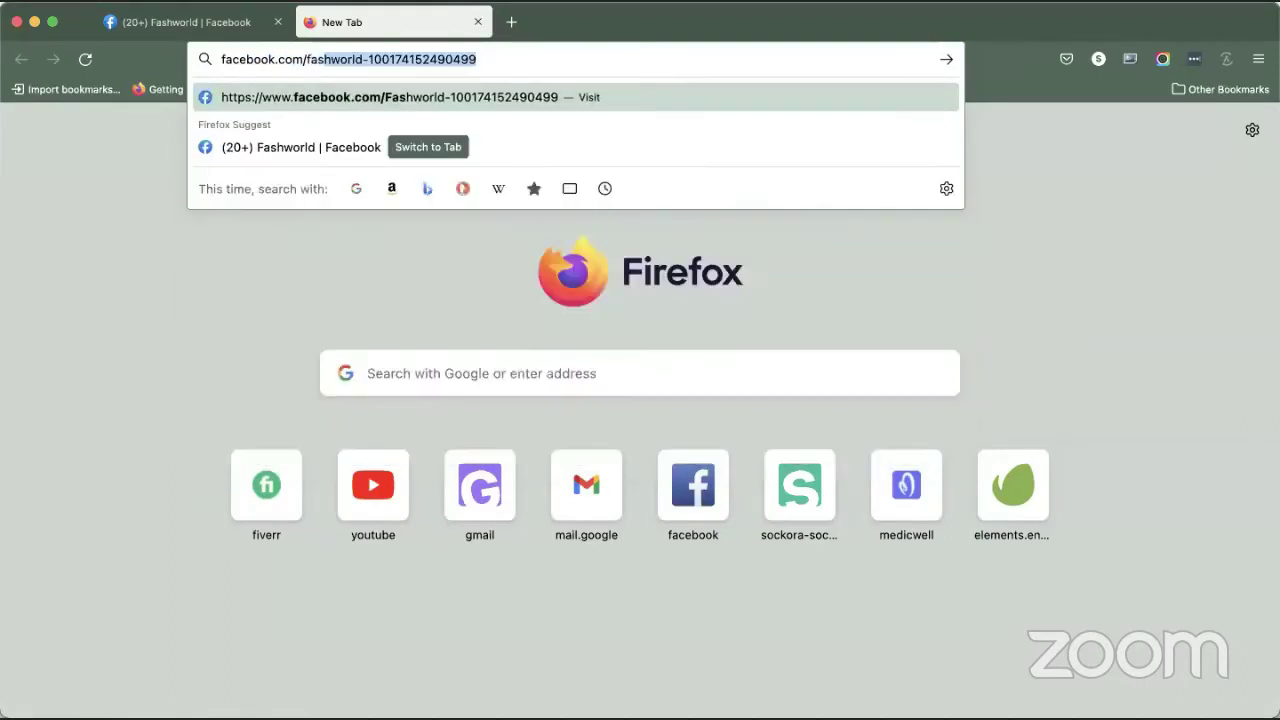
text(world)
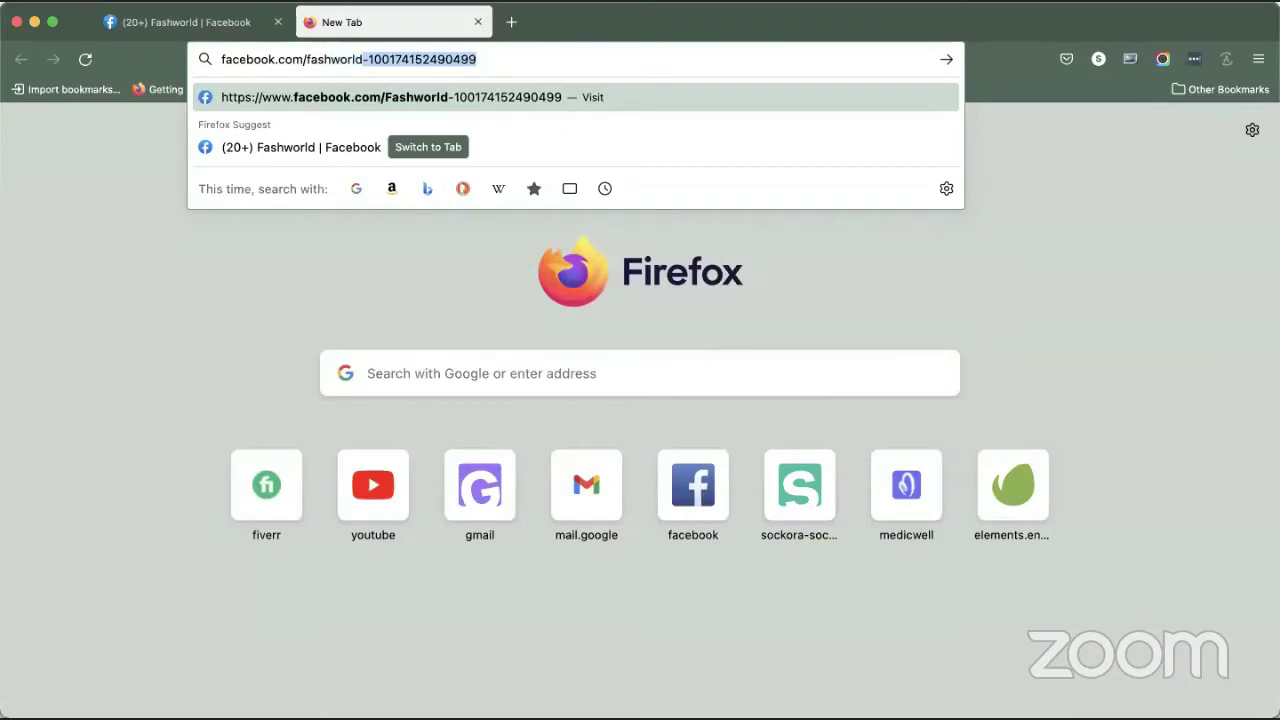
text(.officla)
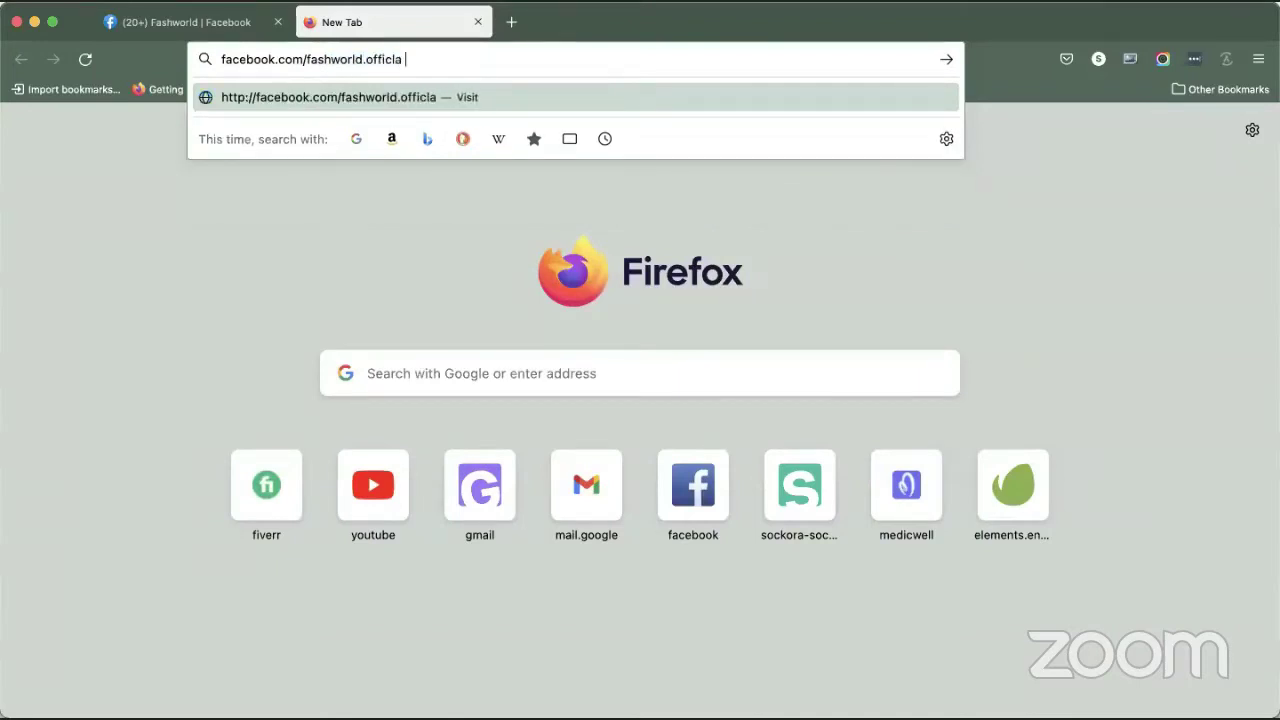
key(BackSpace)
key(BackSpace)
text(al)
key(Return)
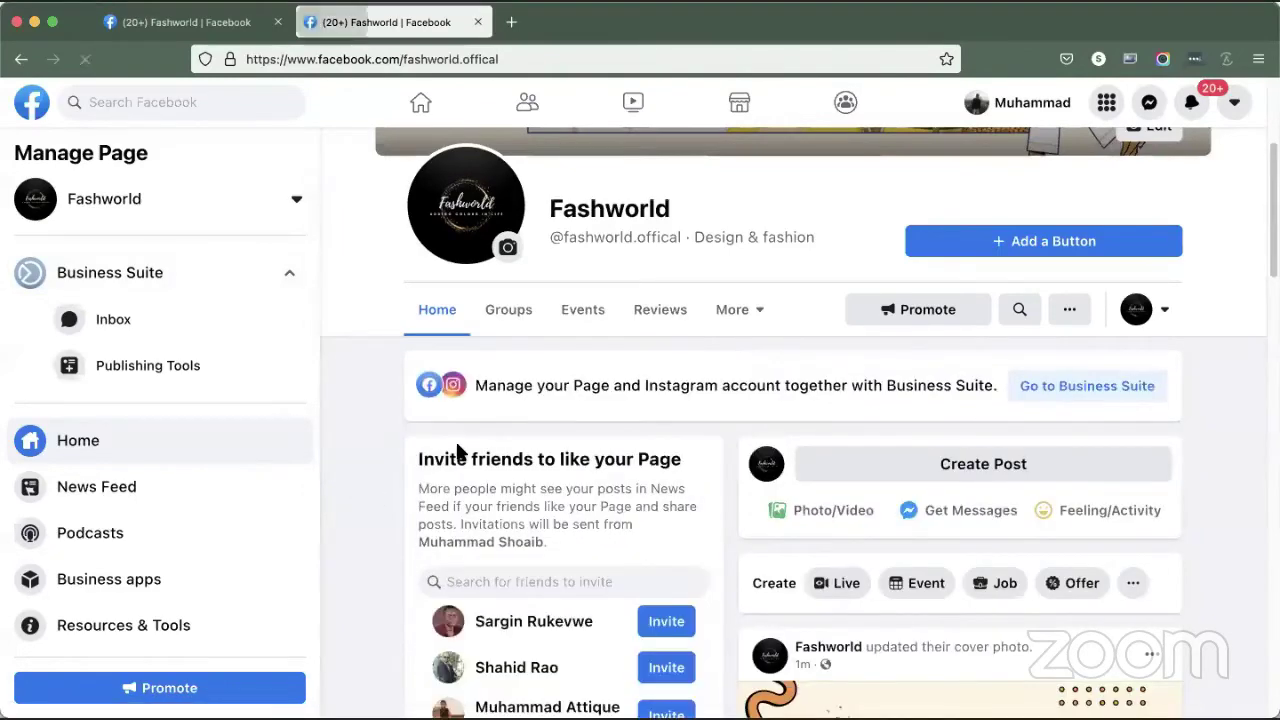
scroll(443, 449, down, 5)
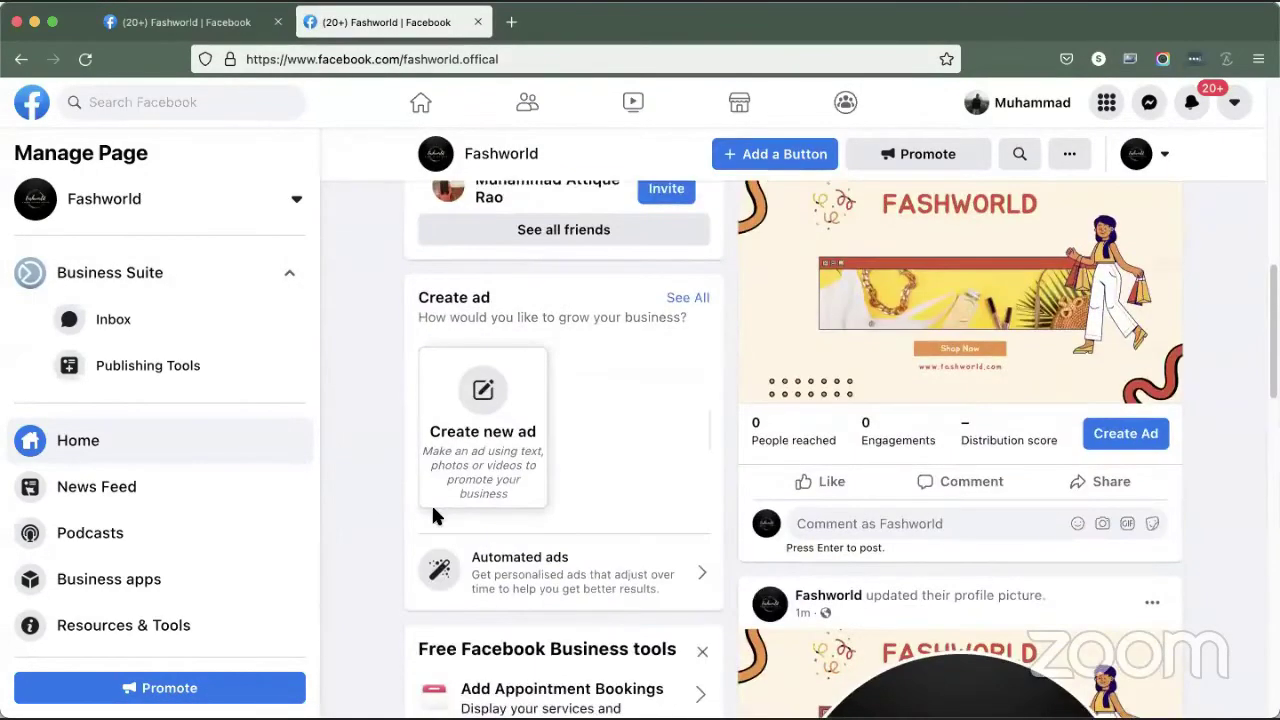
scroll(391, 557, up, 3)
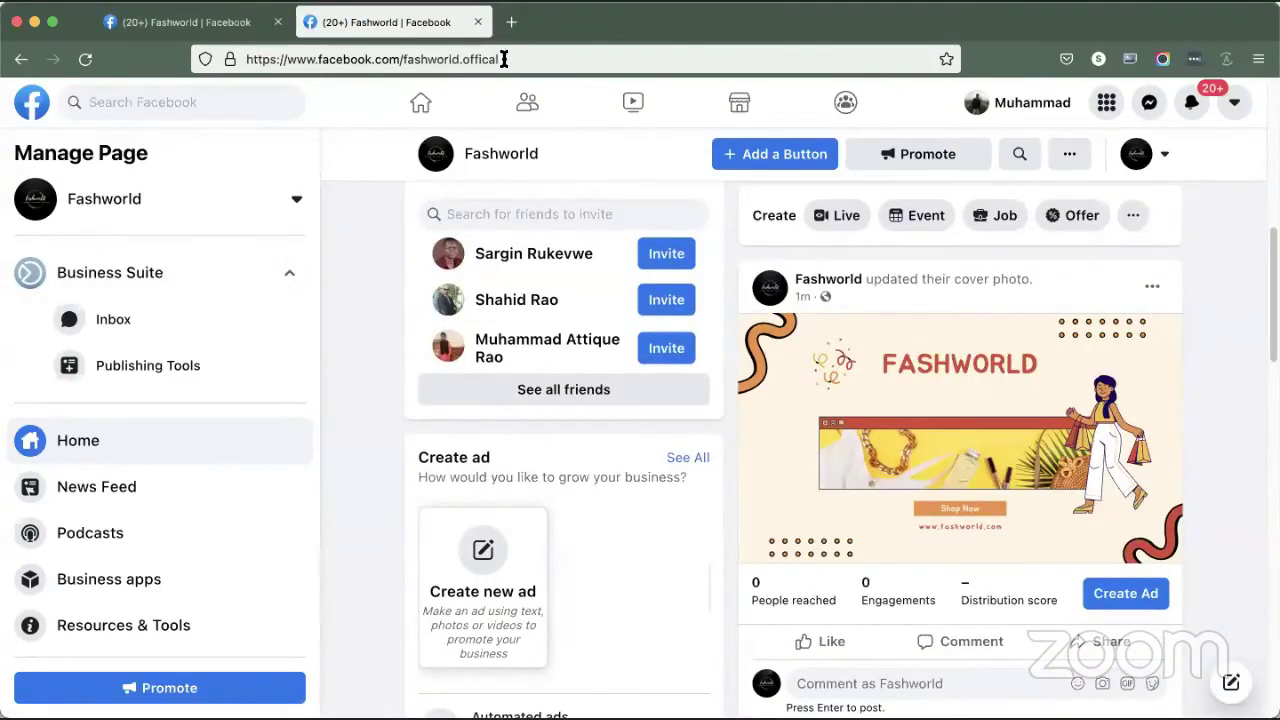
Step: Return to the original Fashworld tab and inspect its full web address for comparison with the username link
click(219, 34)
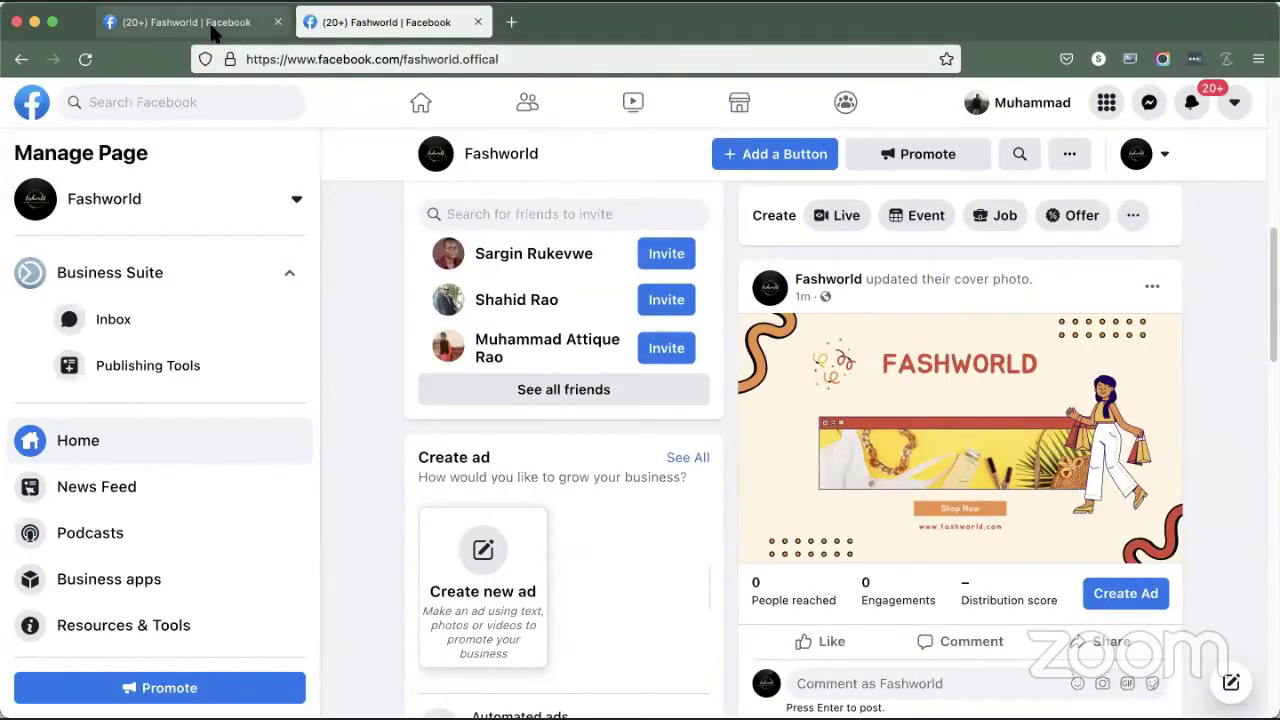
click(571, 59)
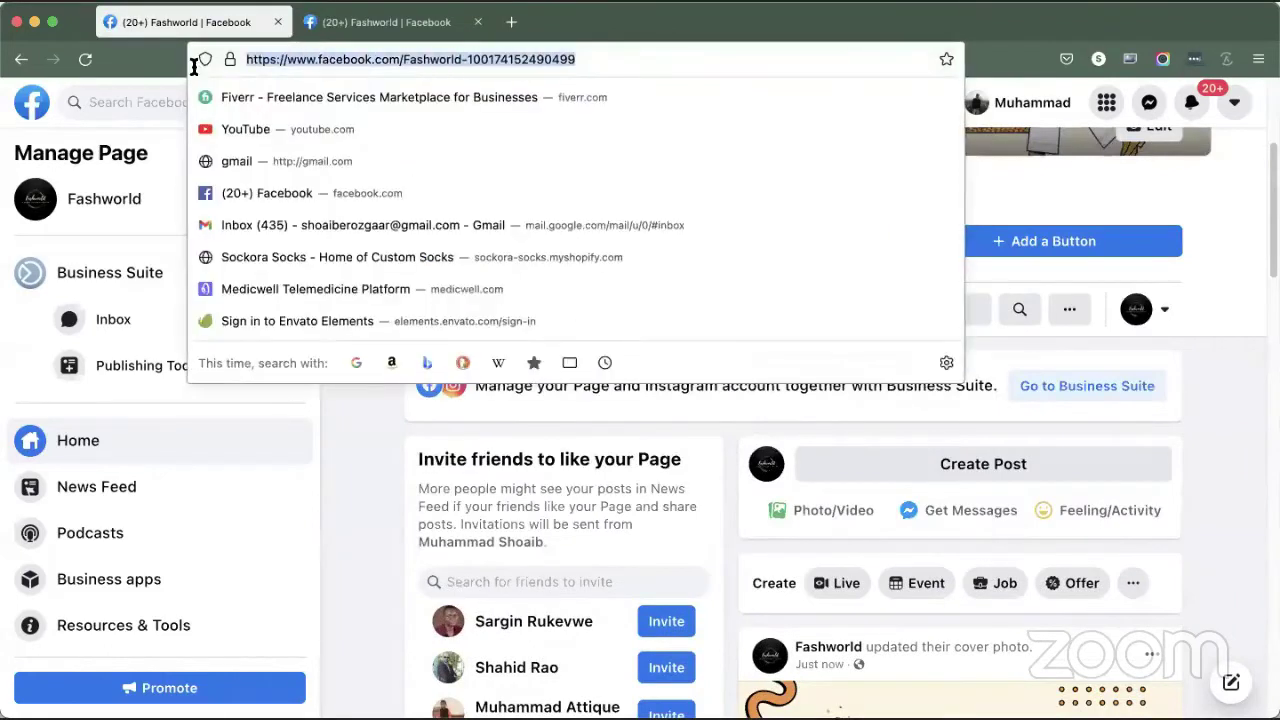
click(360, 484)
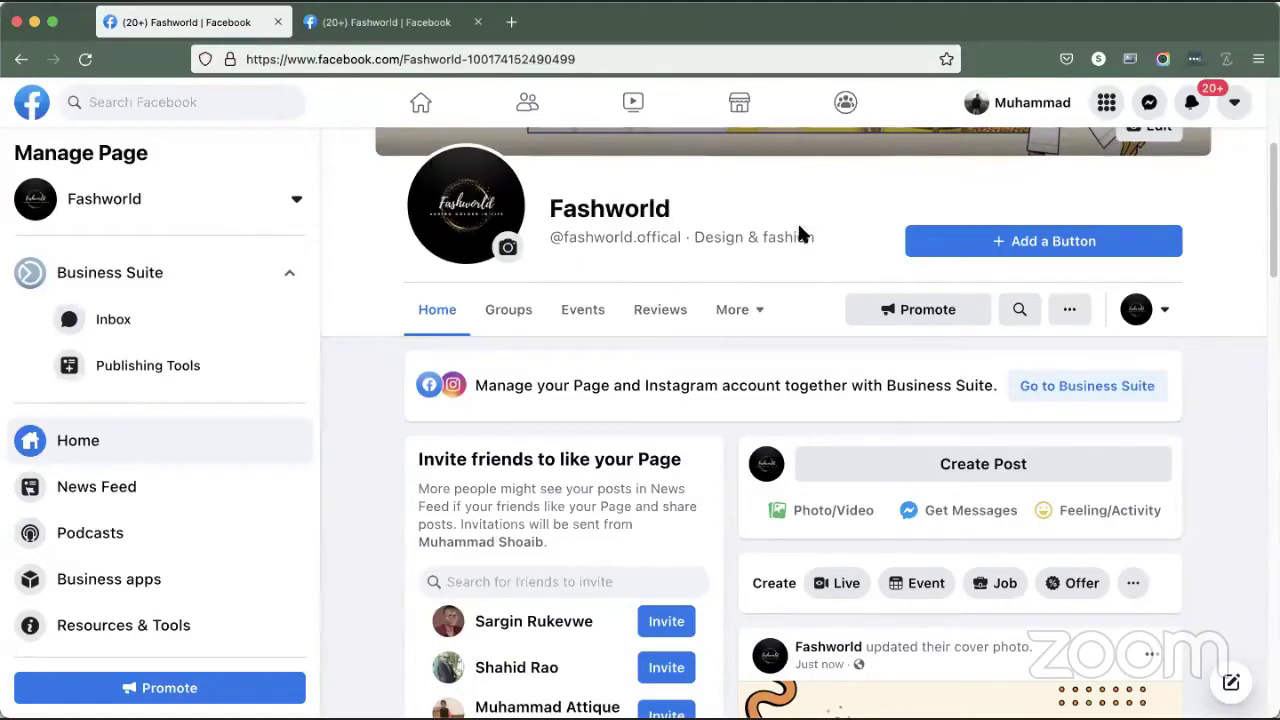
Step: Start adding an action button to the Page, review the available actions, and choose Shop on Website
click(1002, 245)
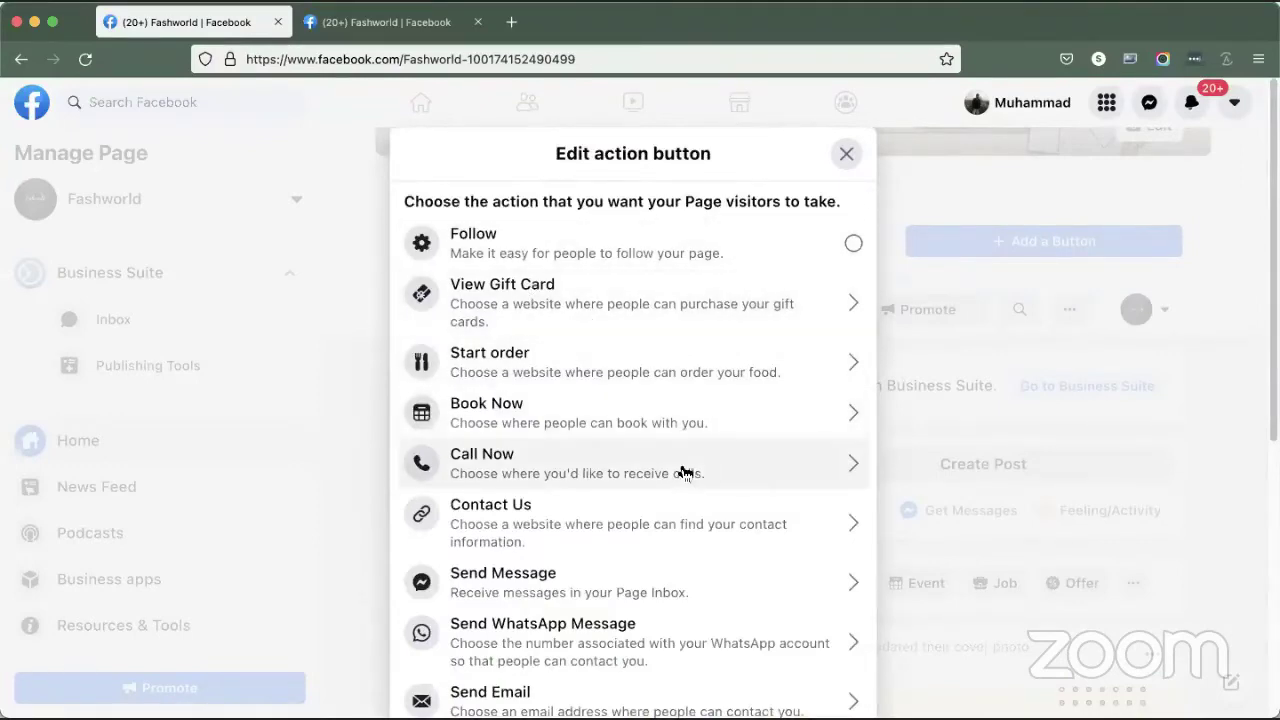
scroll(684, 472, down, 5)
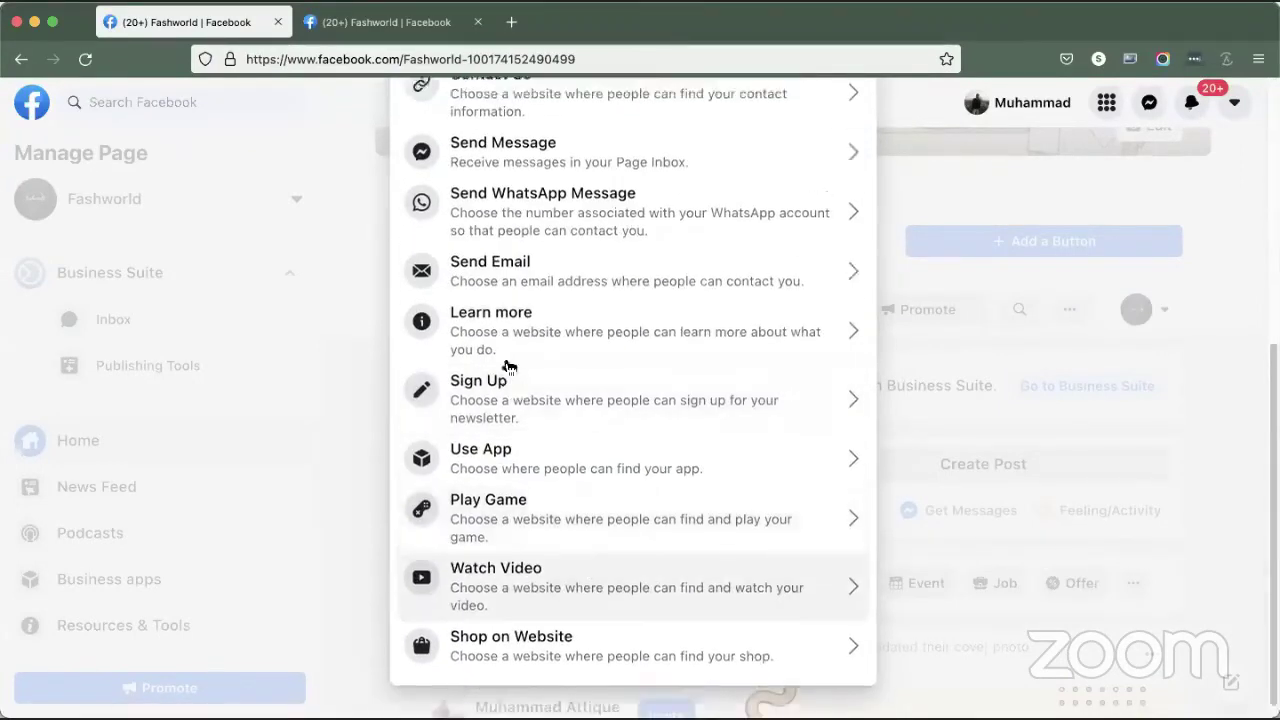
scroll(505, 330, up, 5)
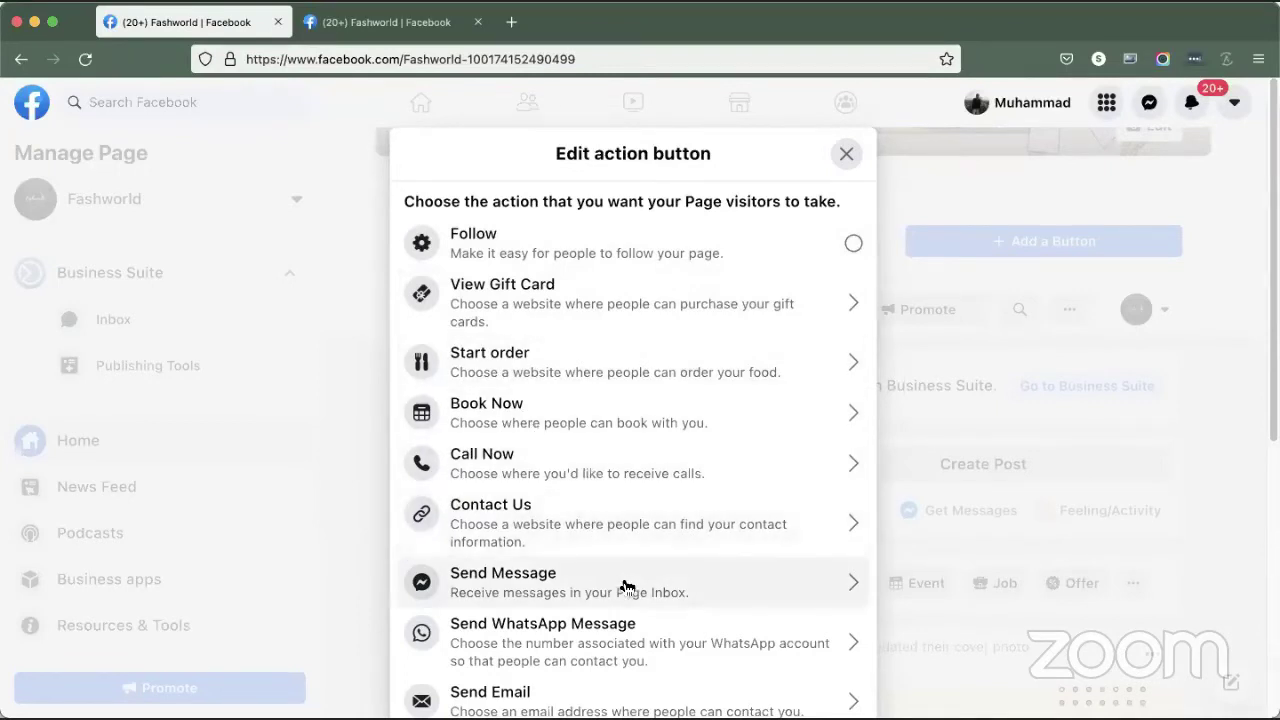
scroll(623, 586, down, 2)
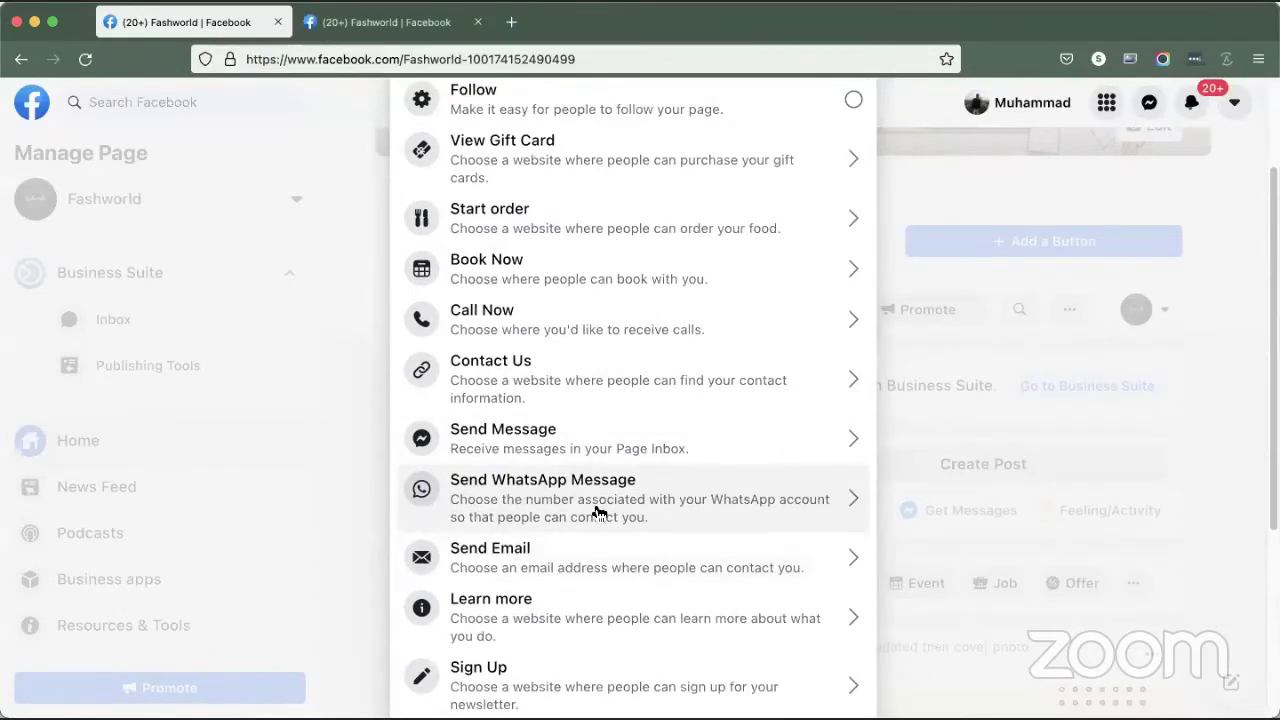
scroll(595, 514, down, 2)
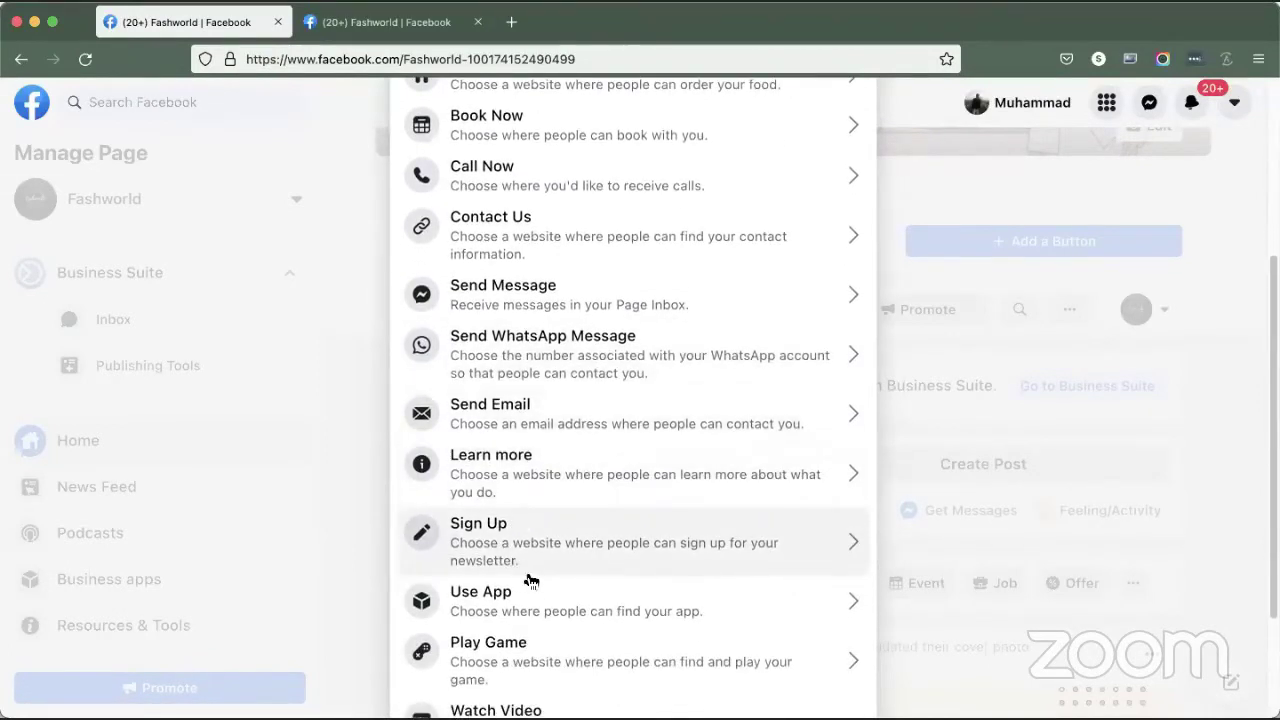
scroll(571, 597, down, 1)
scroll(570, 628, down, 2)
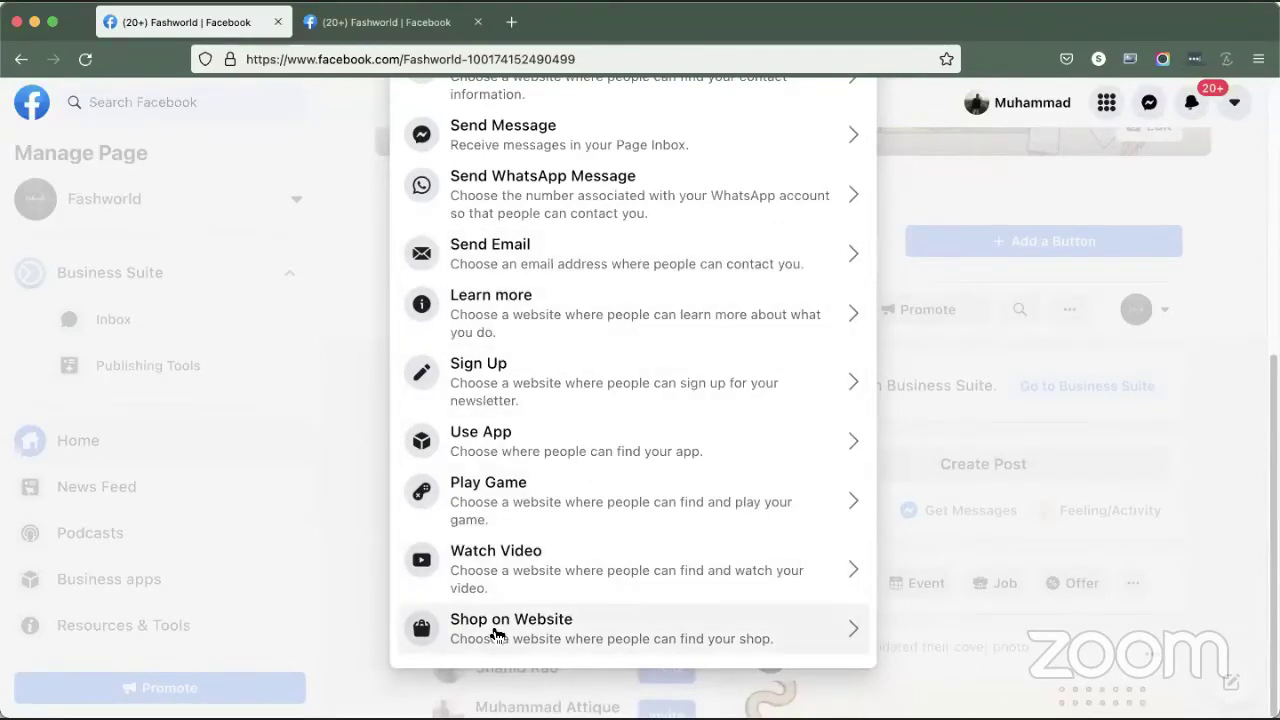
click(495, 633)
click(576, 377)
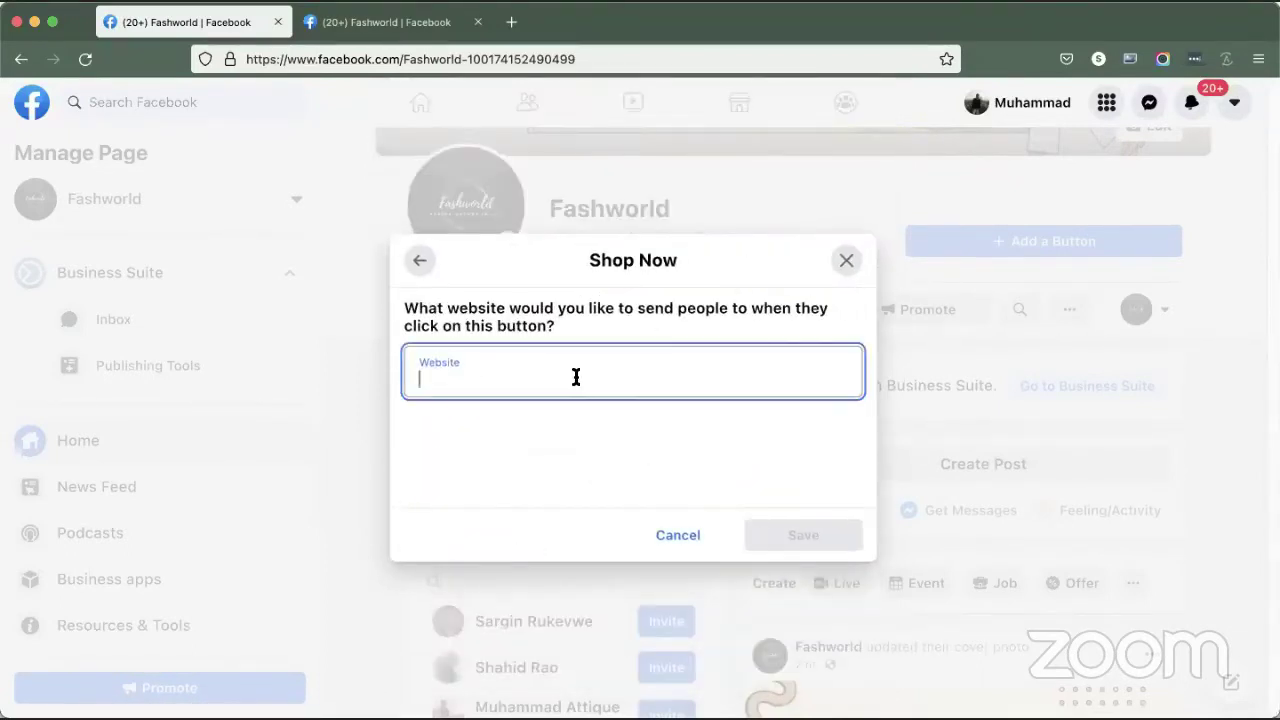
text(www)
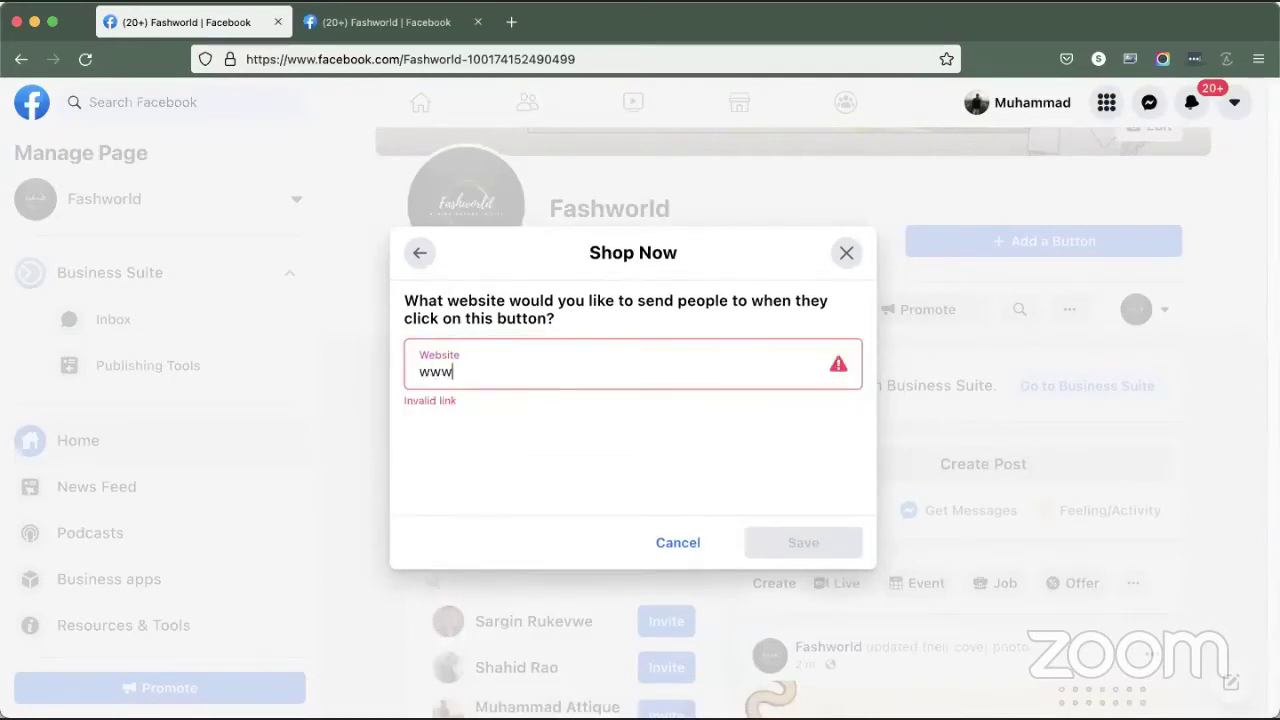
text(.fashwordl)
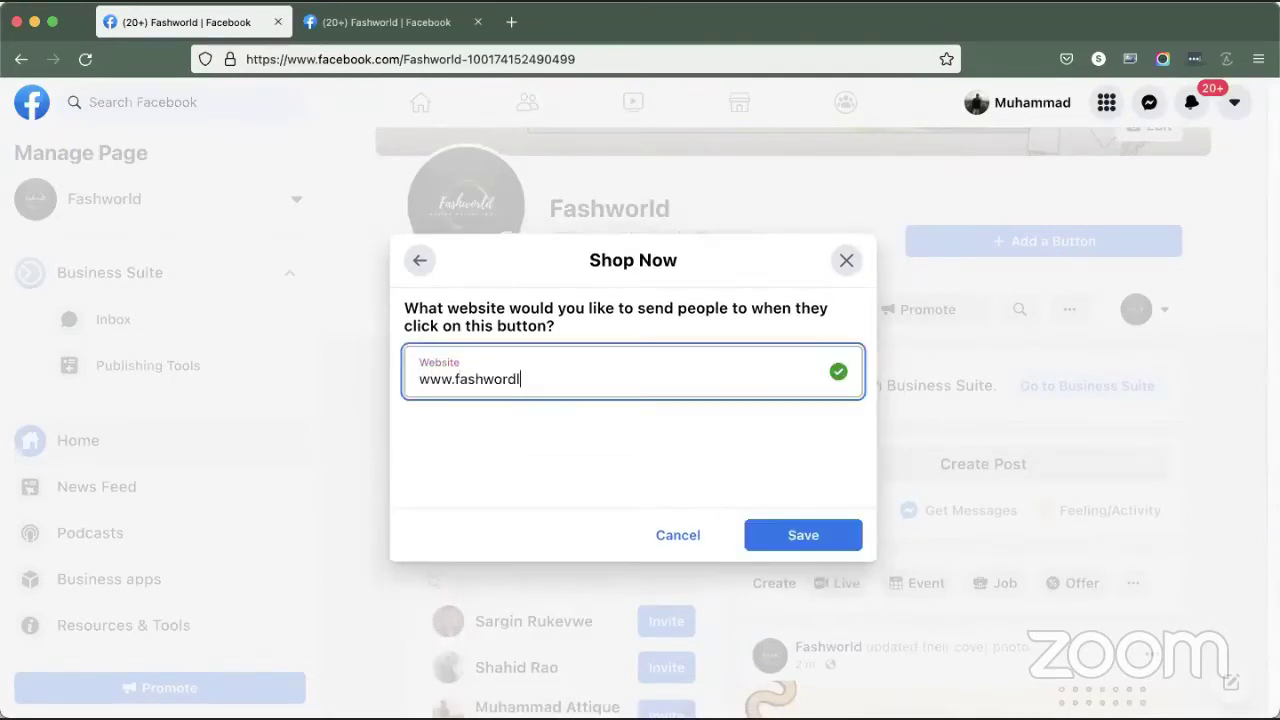
key(BackSpace)
text(ld.com)
click(797, 535)
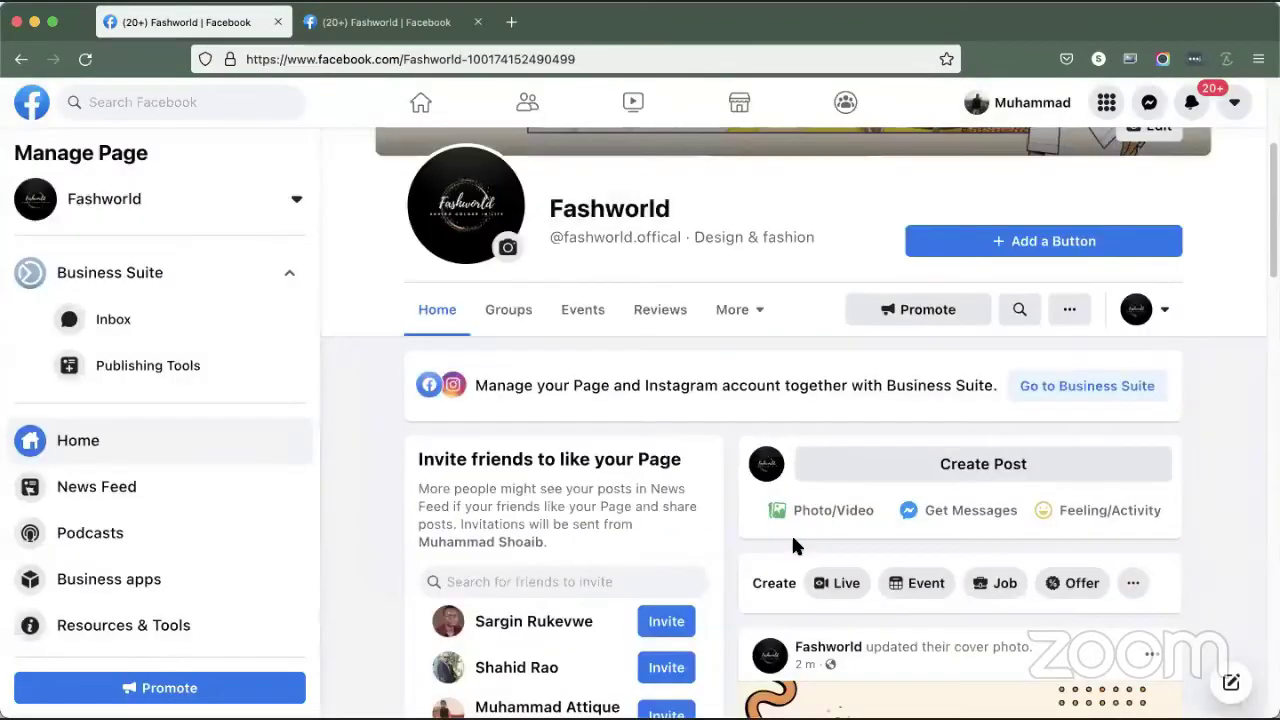
Step: Reopen the action button choices, look through the available actions, and close them without choosing another
click(968, 248)
scroll(600, 465, down, 5)
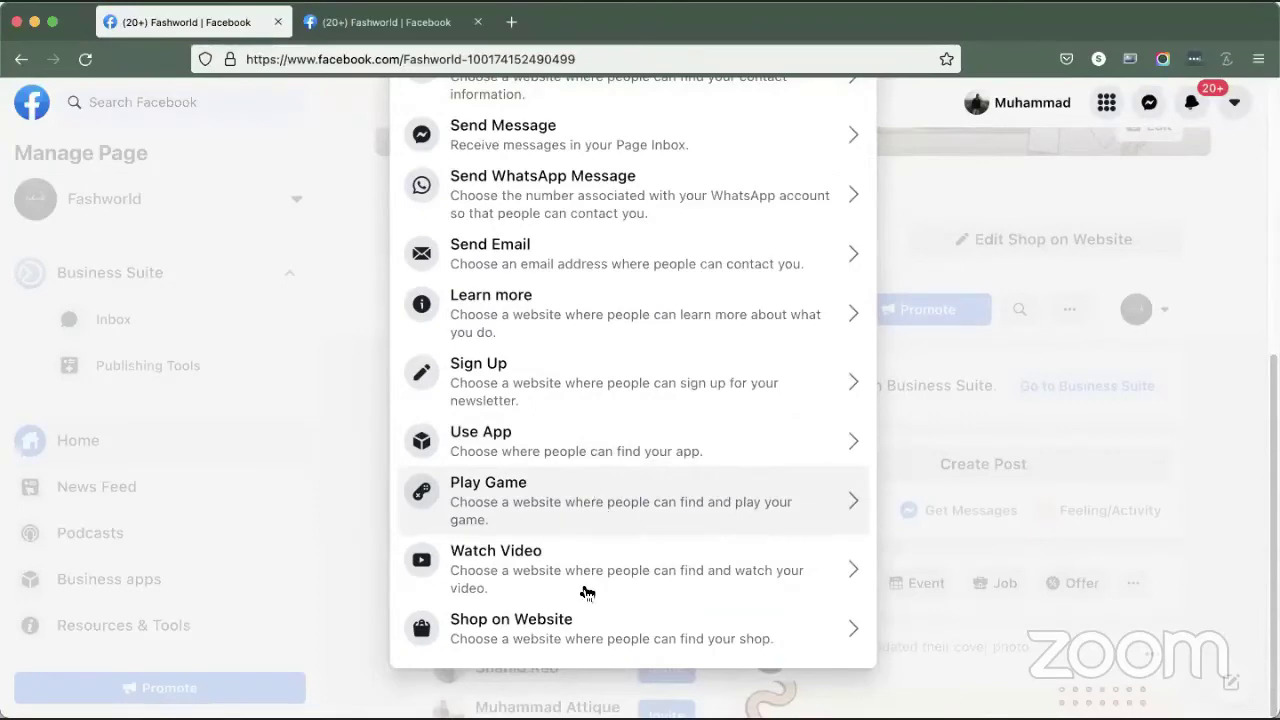
scroll(587, 593, up, 4)
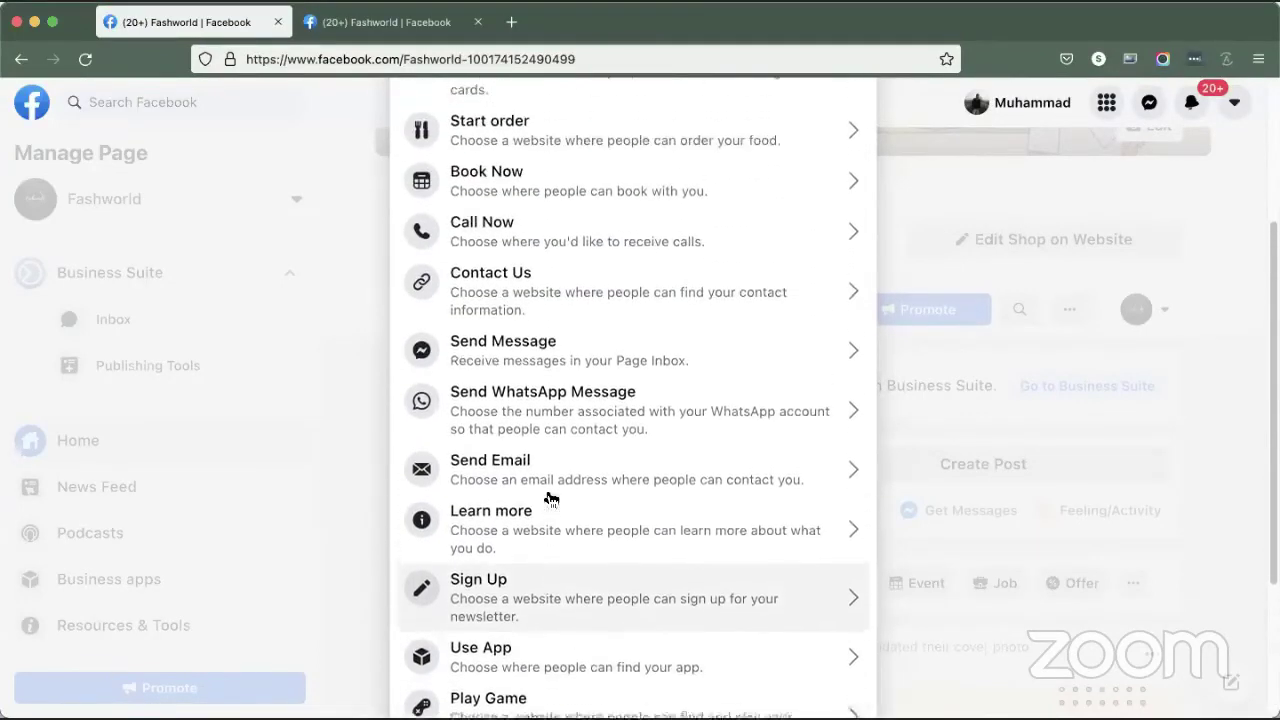
scroll(552, 490, up, 3)
scroll(637, 580, down, 3)
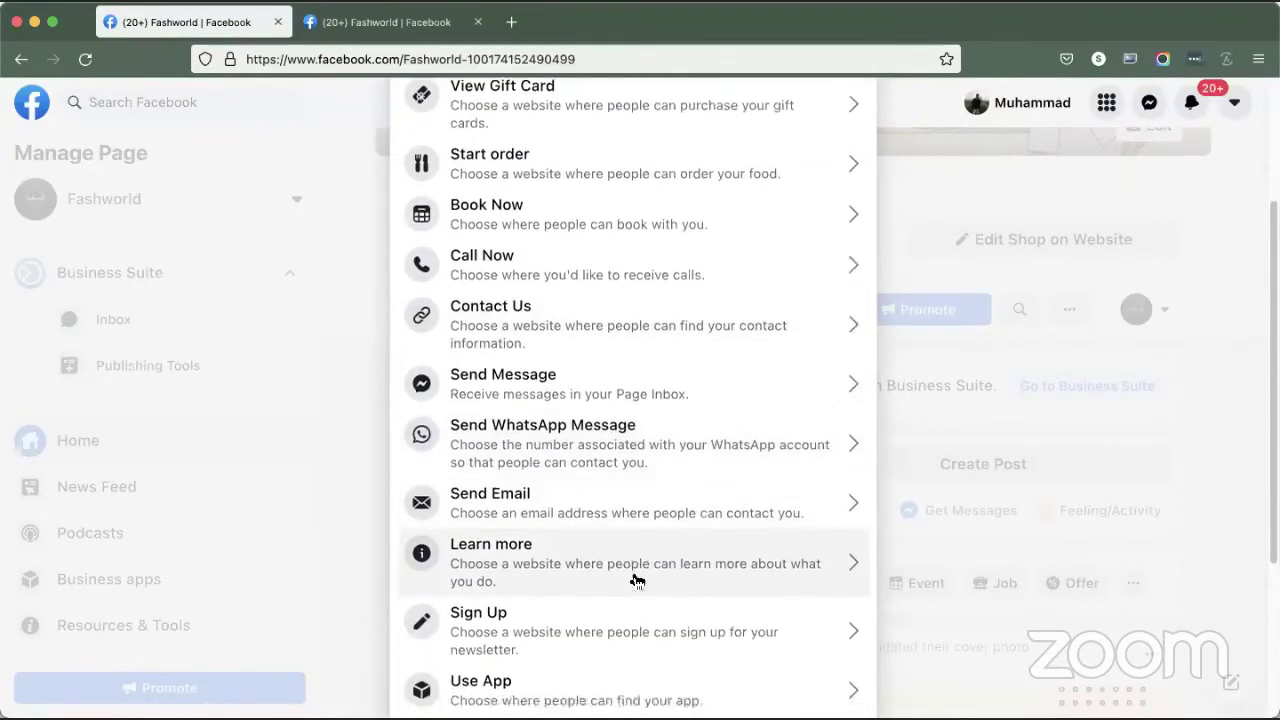
scroll(637, 580, down, 1)
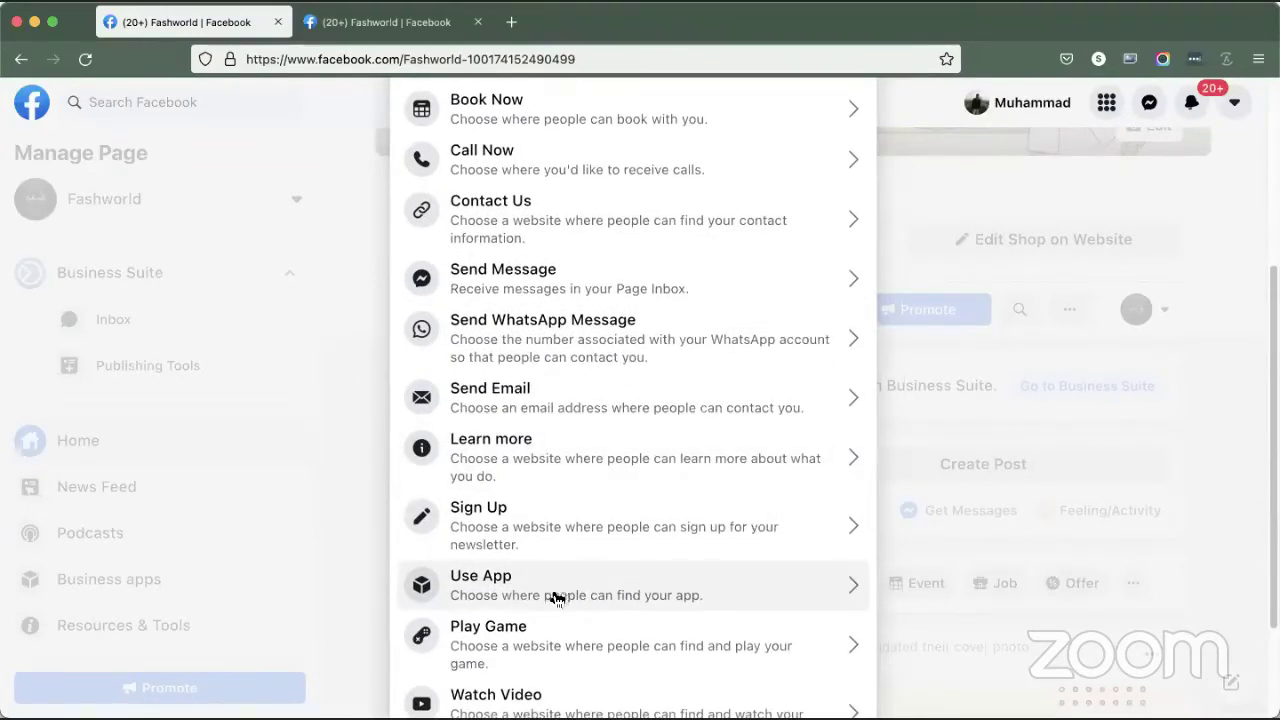
scroll(557, 597, down, 1)
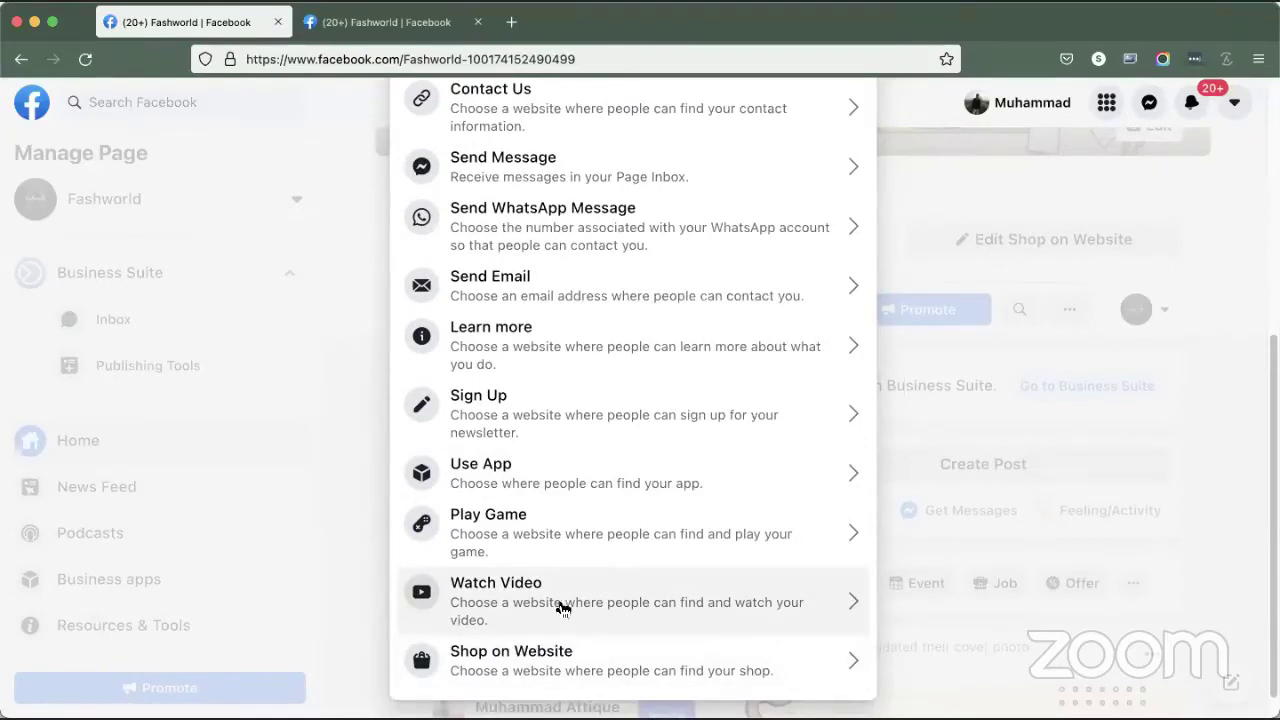
scroll(570, 490, up, 3)
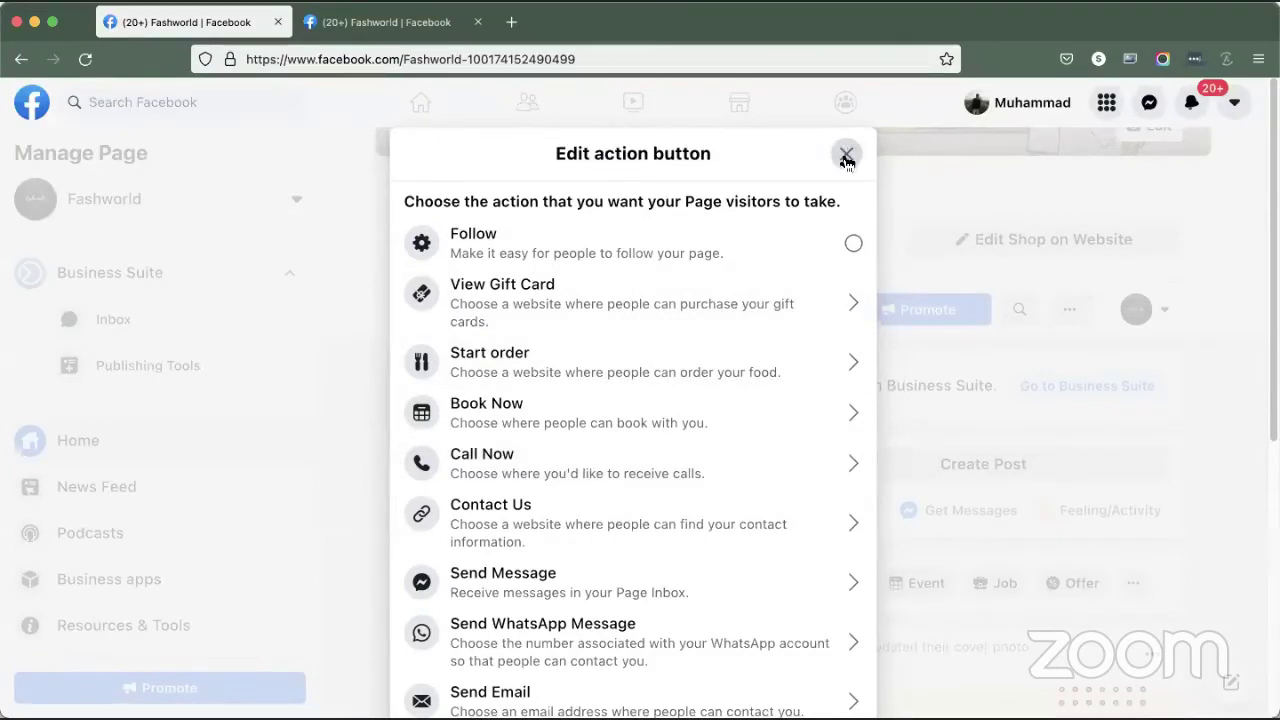
click(846, 156)
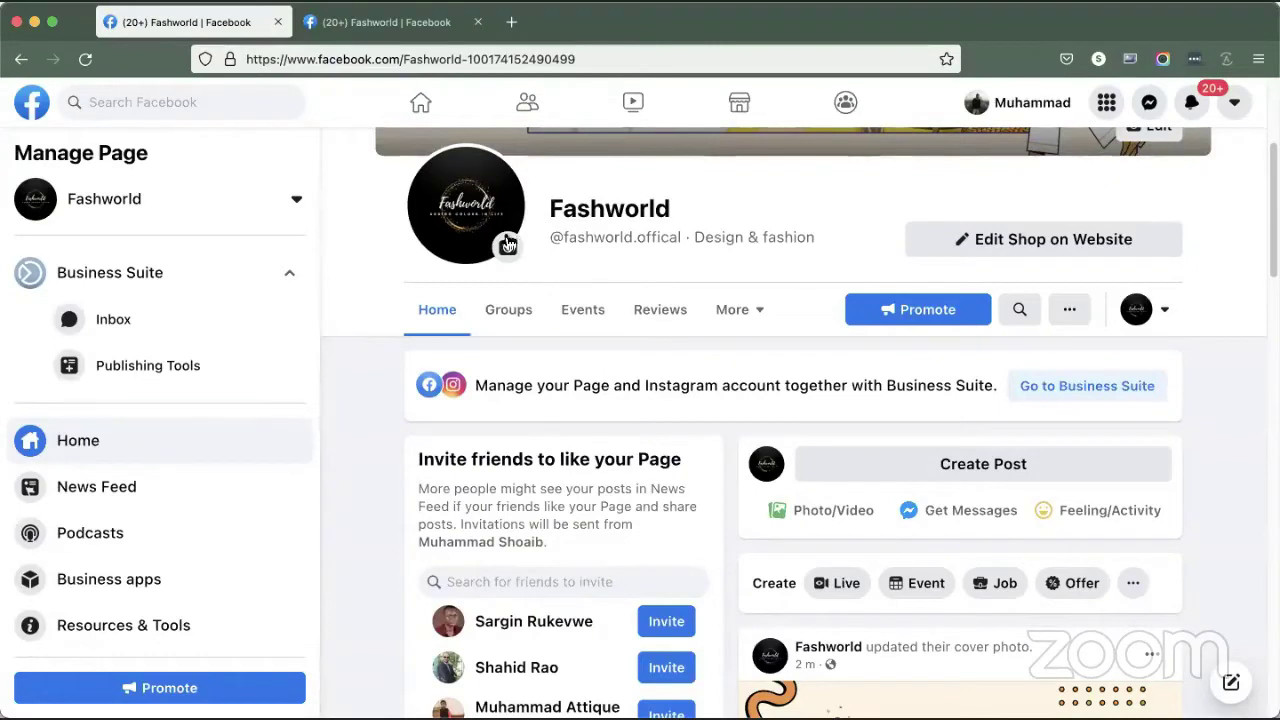
Step: Open the Fashworld Page's settings and look over the General options
click(749, 323)
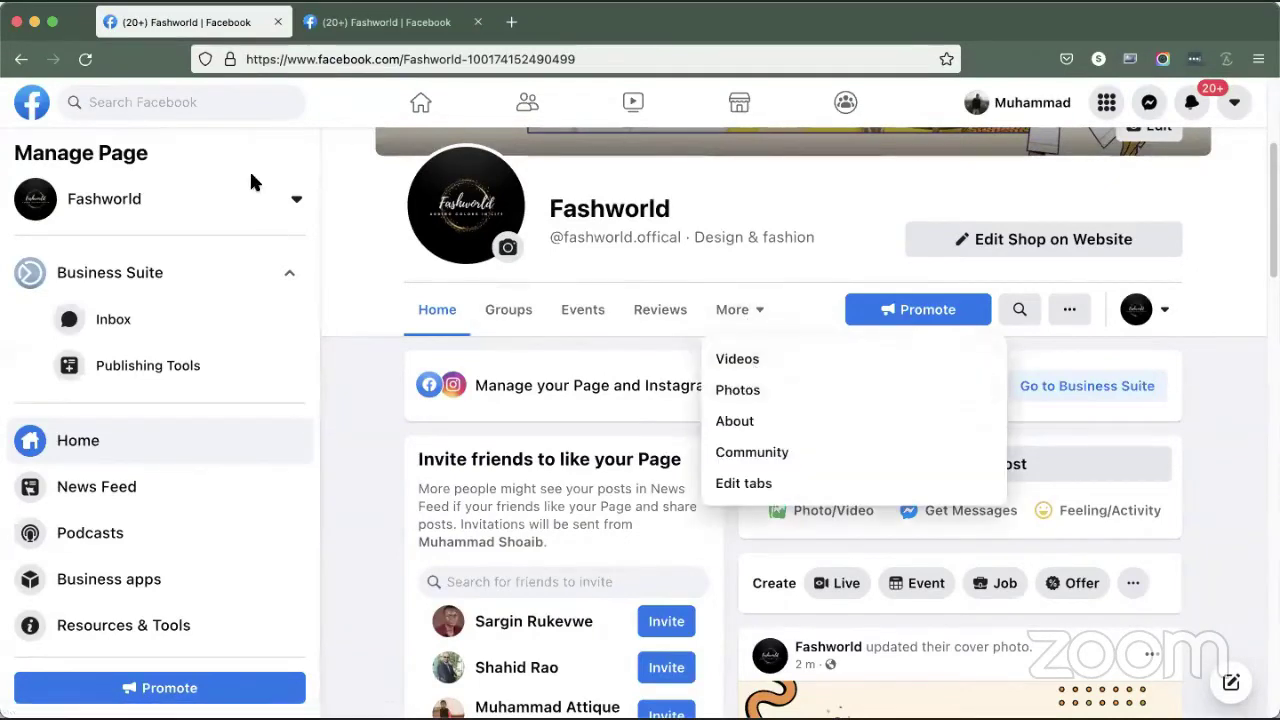
scroll(110, 505, down, 3)
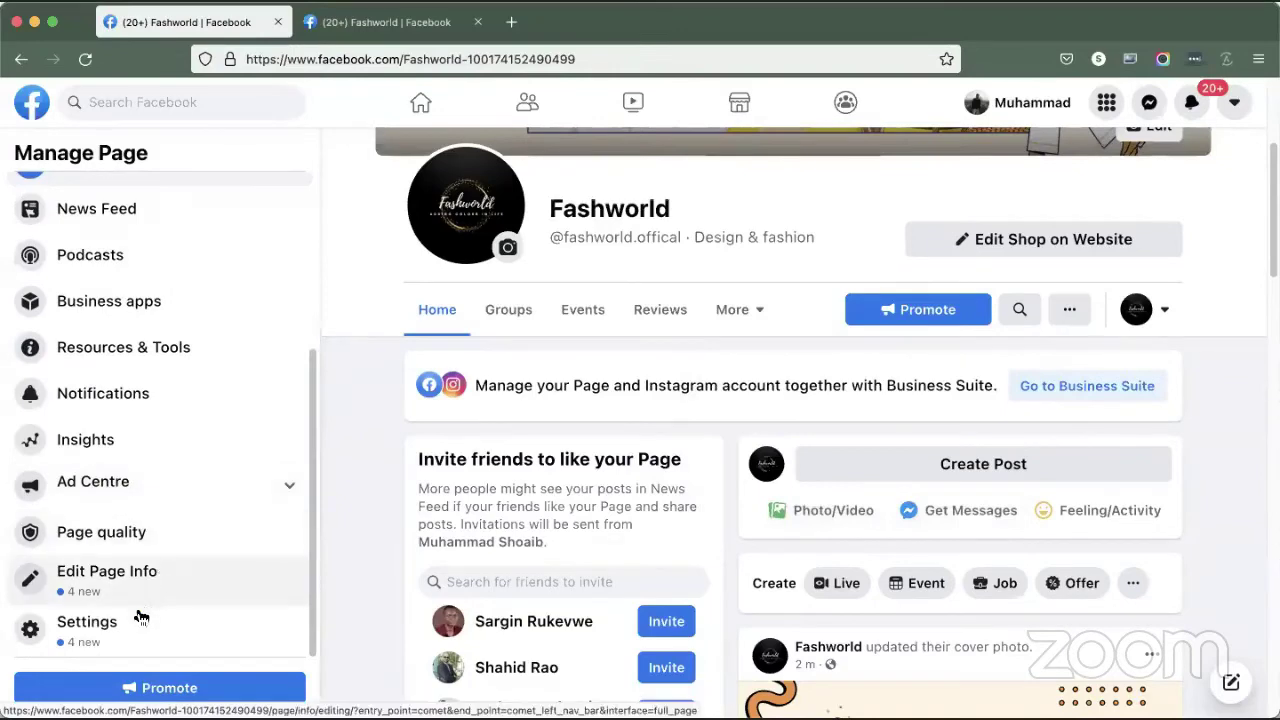
click(141, 620)
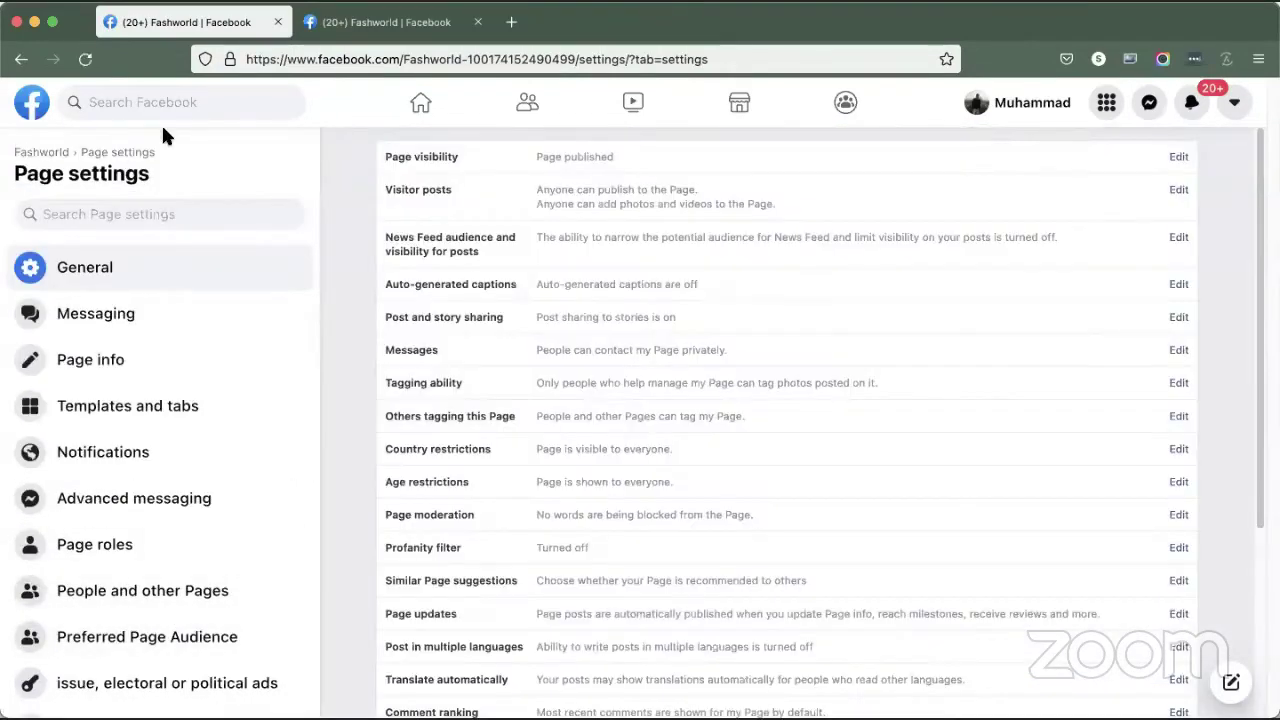
scroll(657, 490, down, 3)
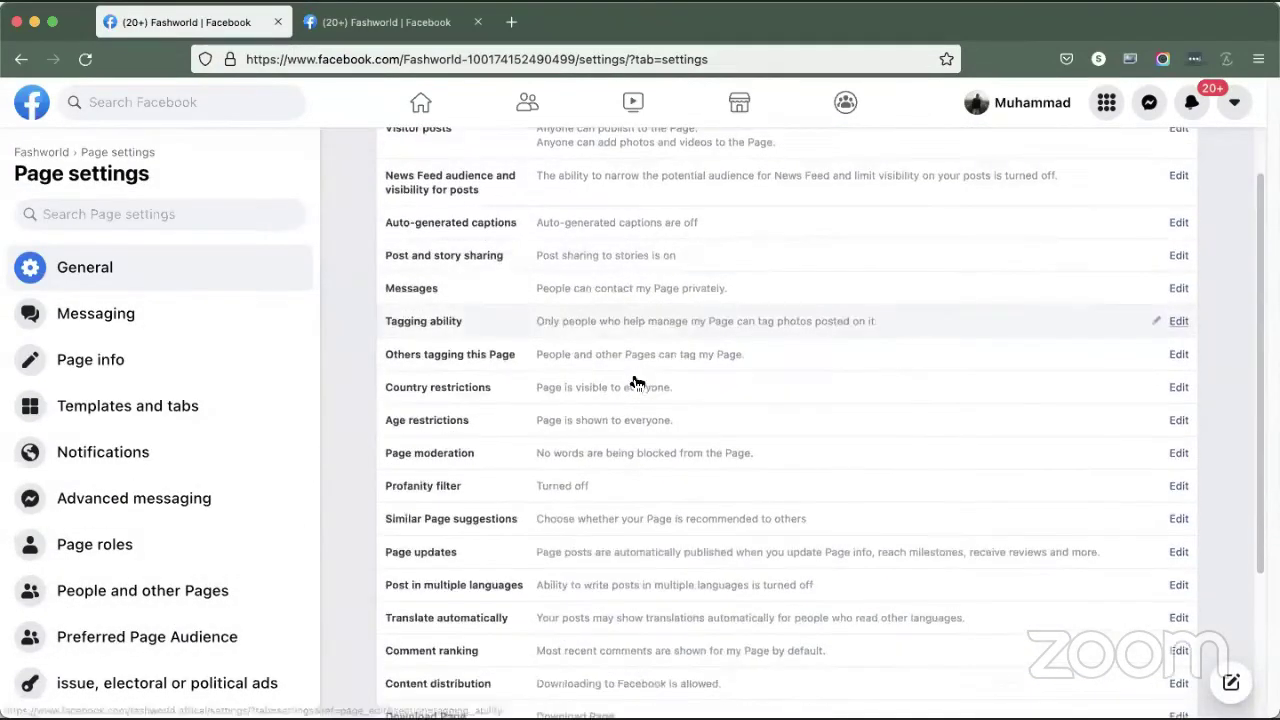
scroll(634, 514, up, 3)
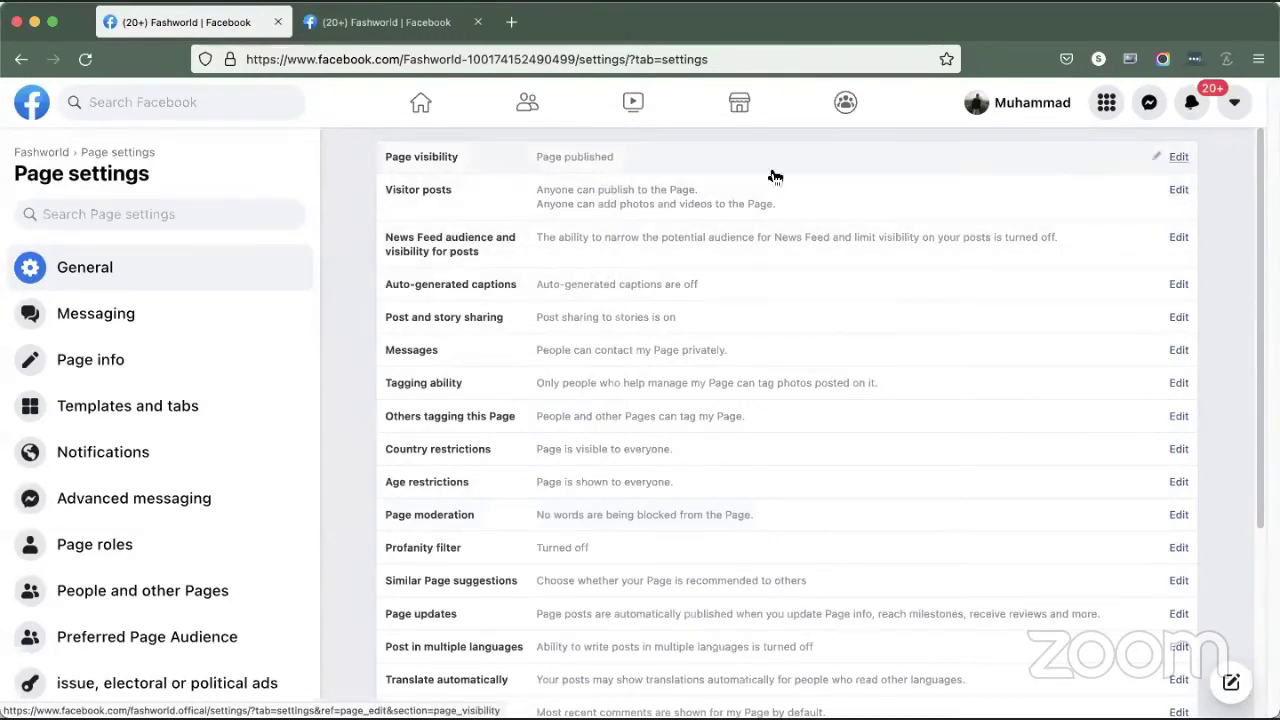
Step: Try the Page unpublished option under Page visibility and cancel the edit
click(1178, 157)
click(604, 172)
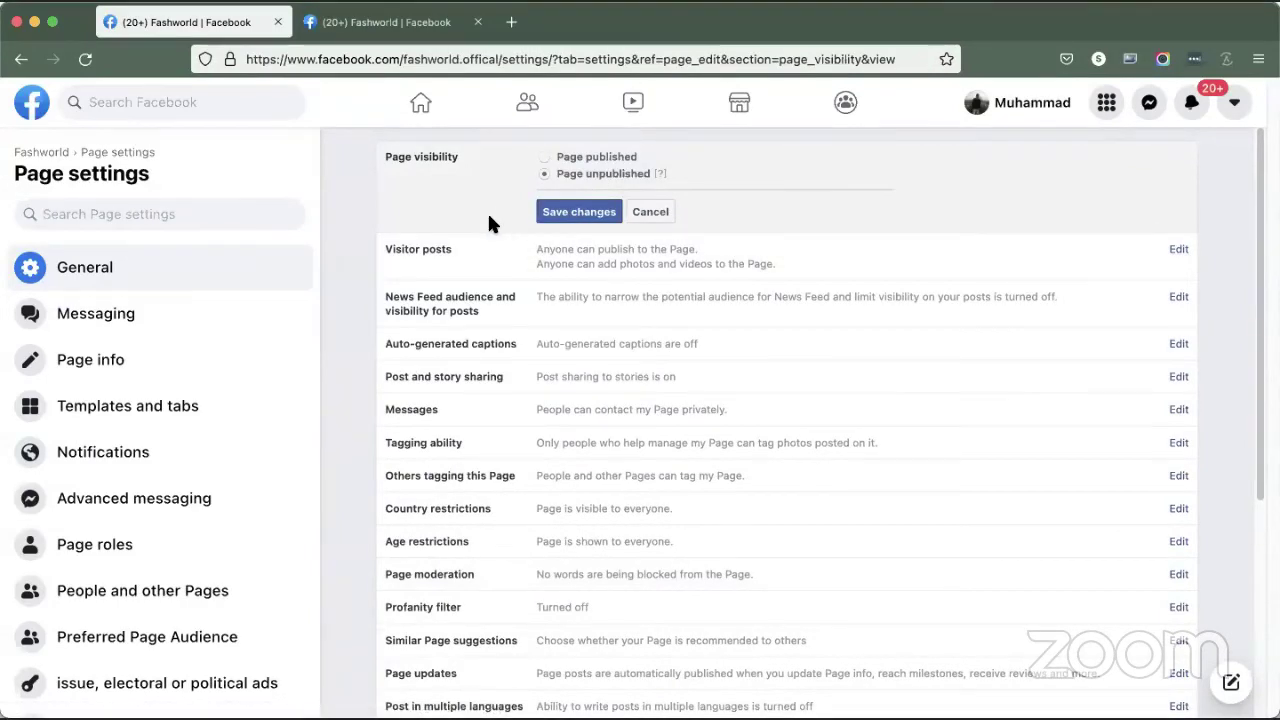
click(651, 212)
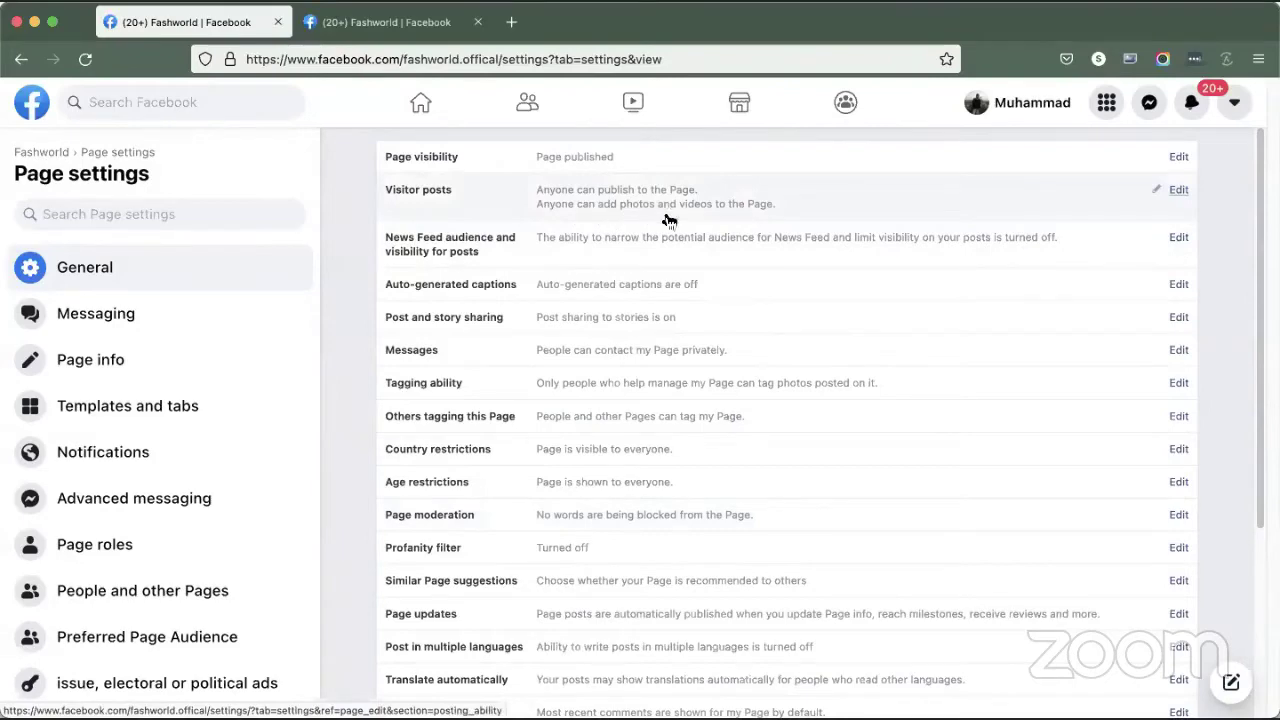
Step: Look over the Fashworld Page in the other browser tab and open a blank new tab
click(410, 22)
scroll(761, 461, up, 10)
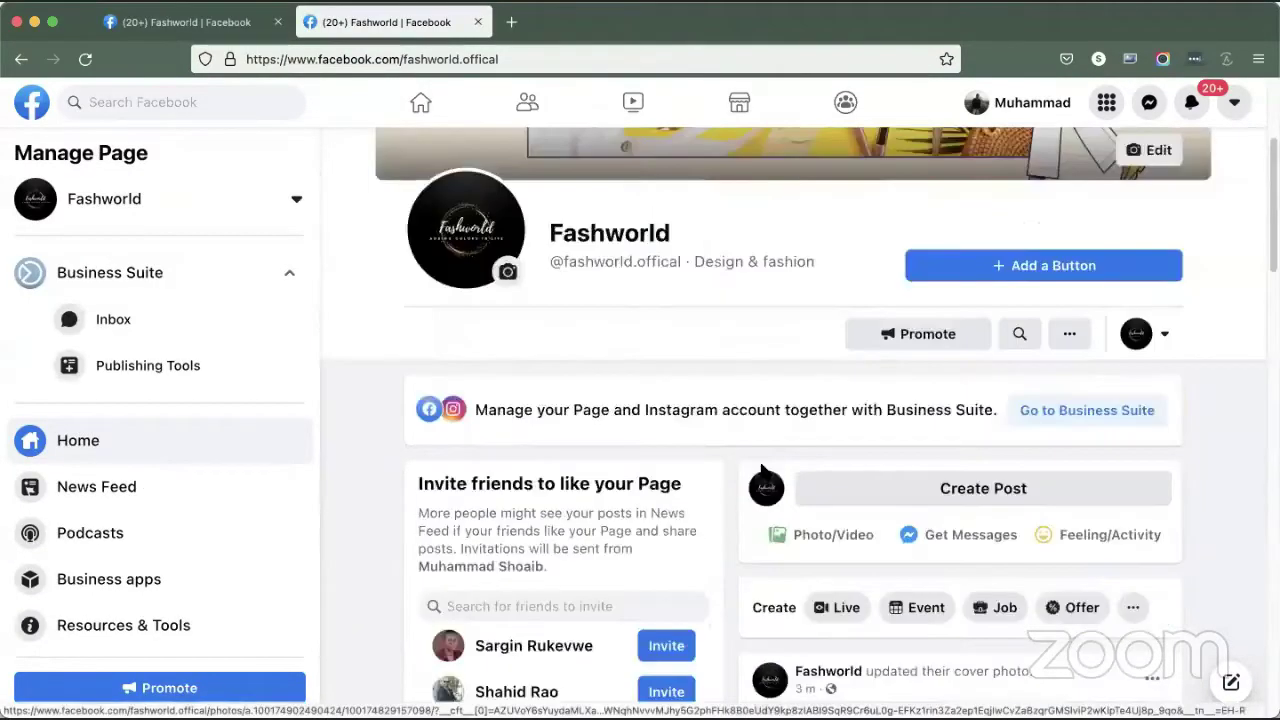
scroll(843, 479, down, 2)
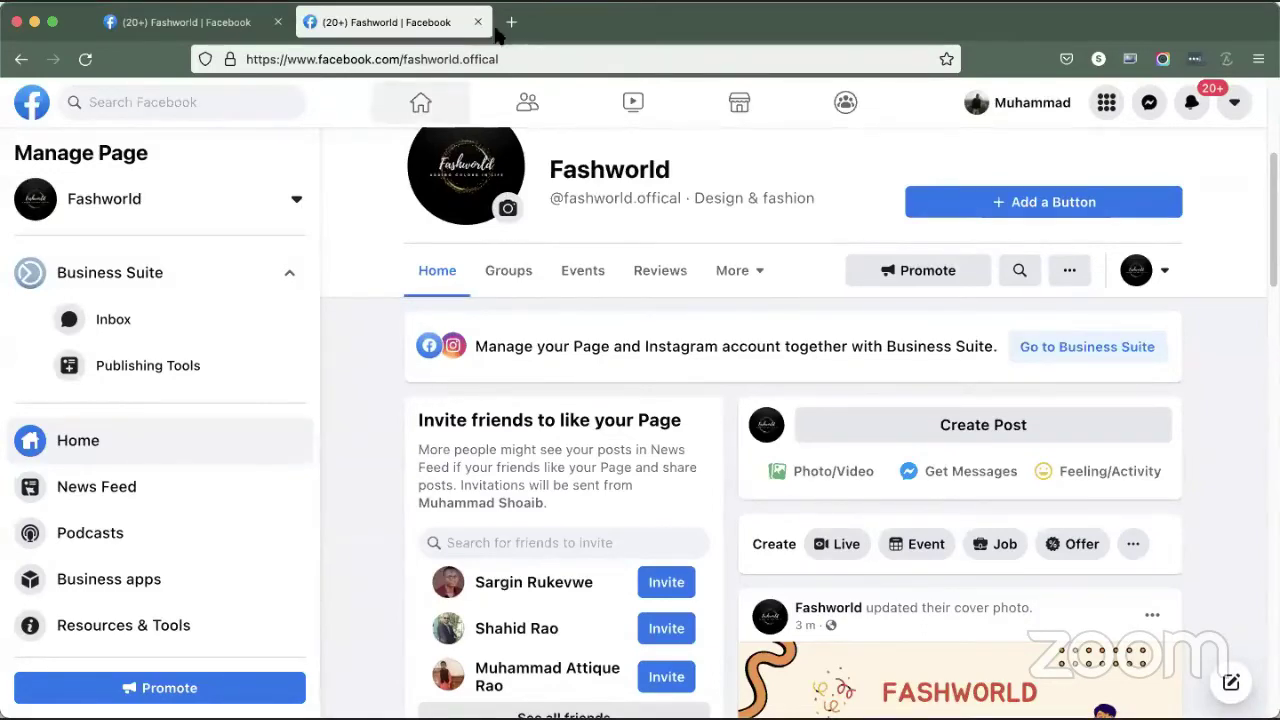
key(super+t)
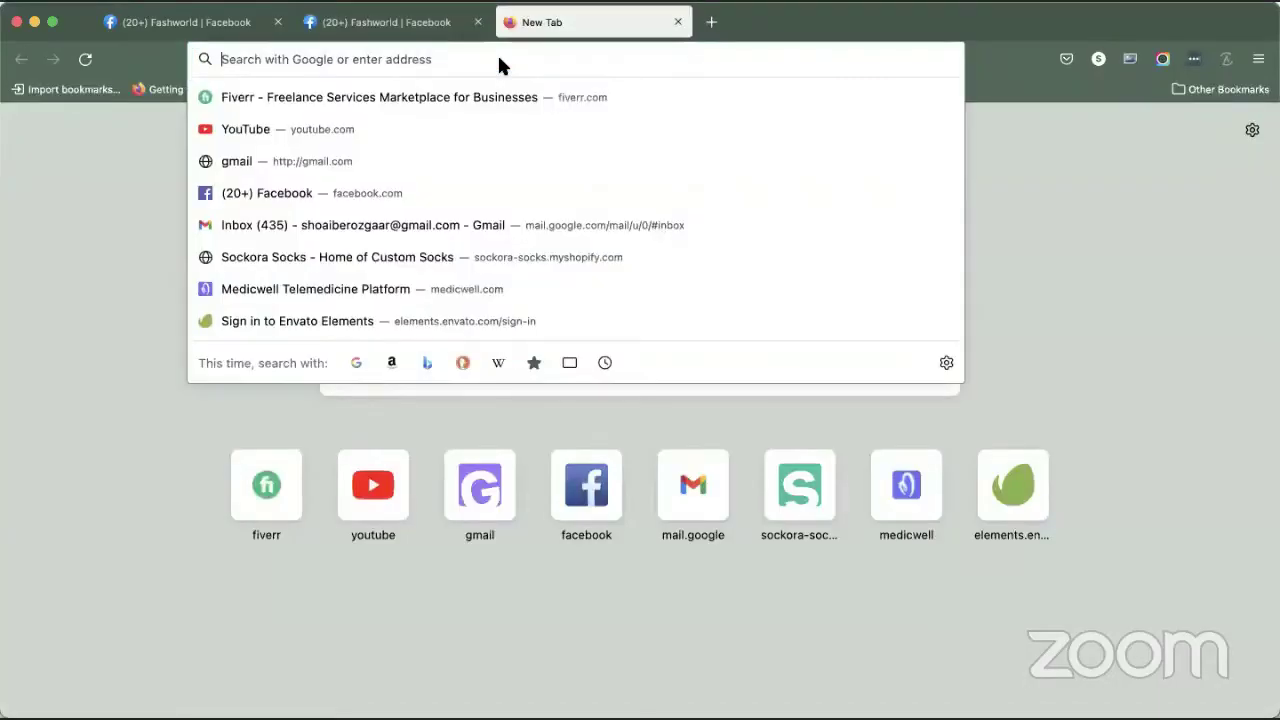
click(1196, 266)
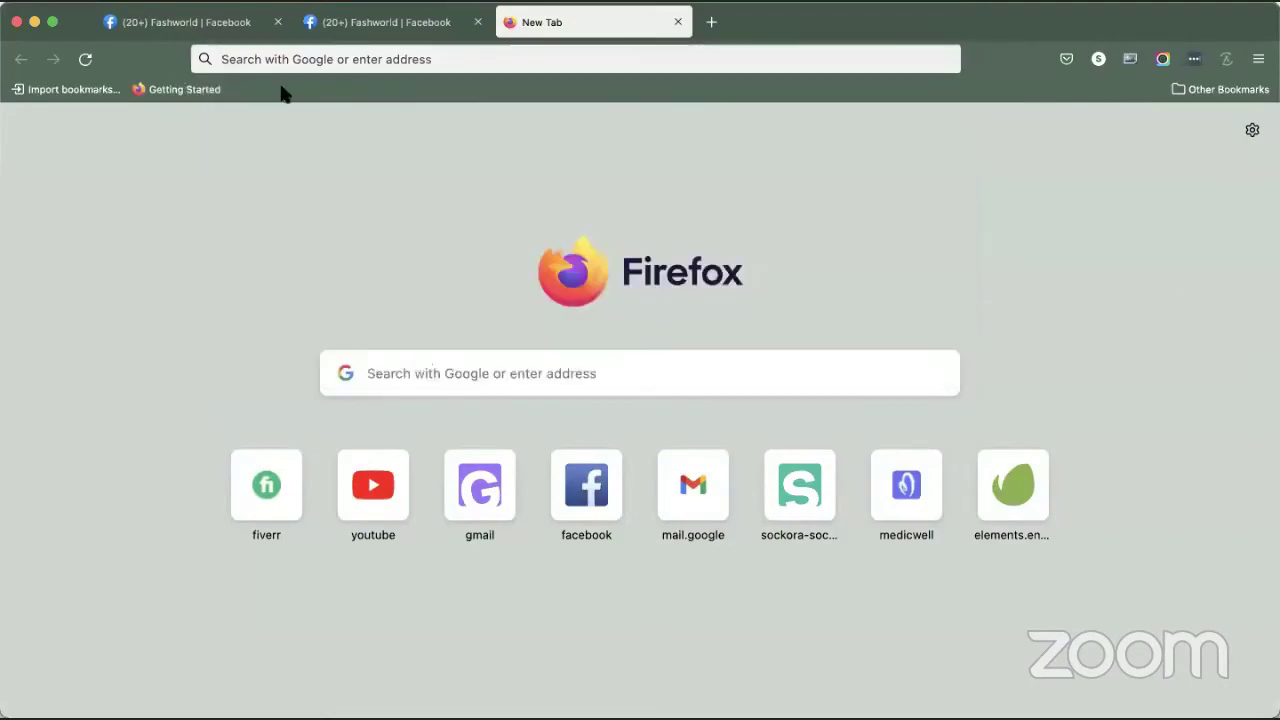
Step: Open facebook.com/j.junaidjamshed in the second browser tab and look over the clothing brand's Page and posts
click(372, 30)
click(233, 190)
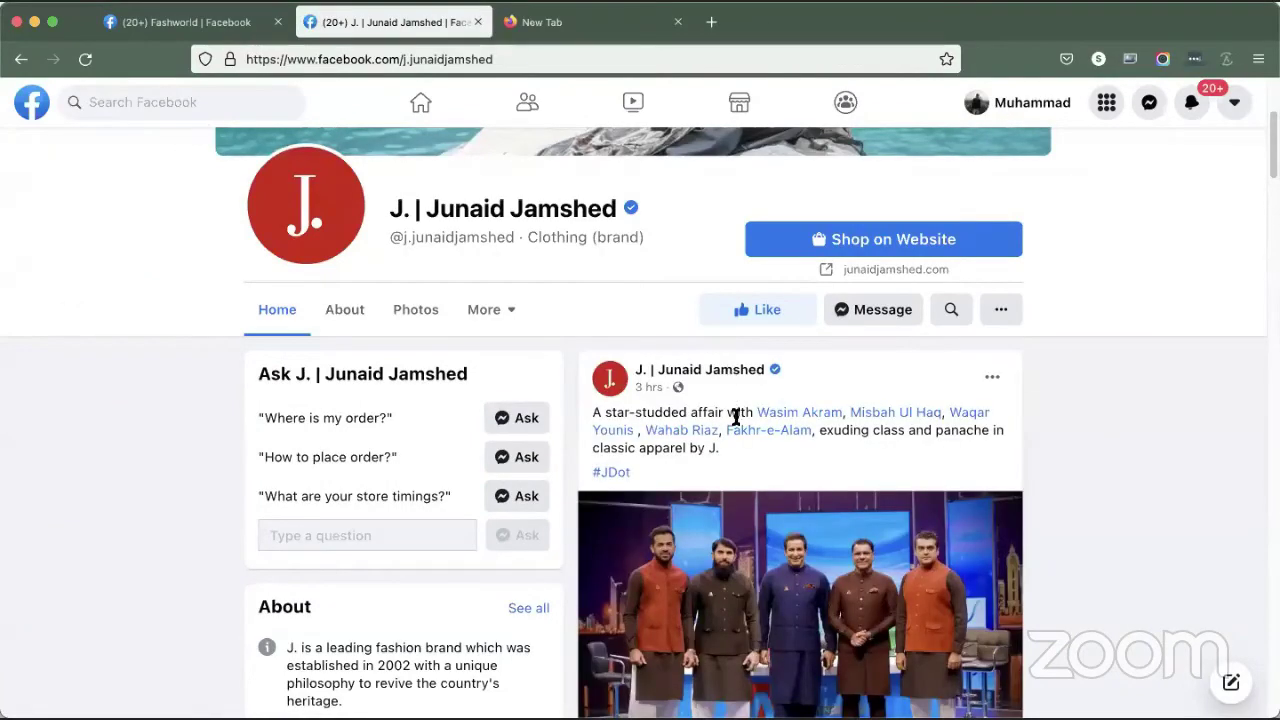
scroll(738, 422, down, 3)
scroll(738, 425, down, 10)
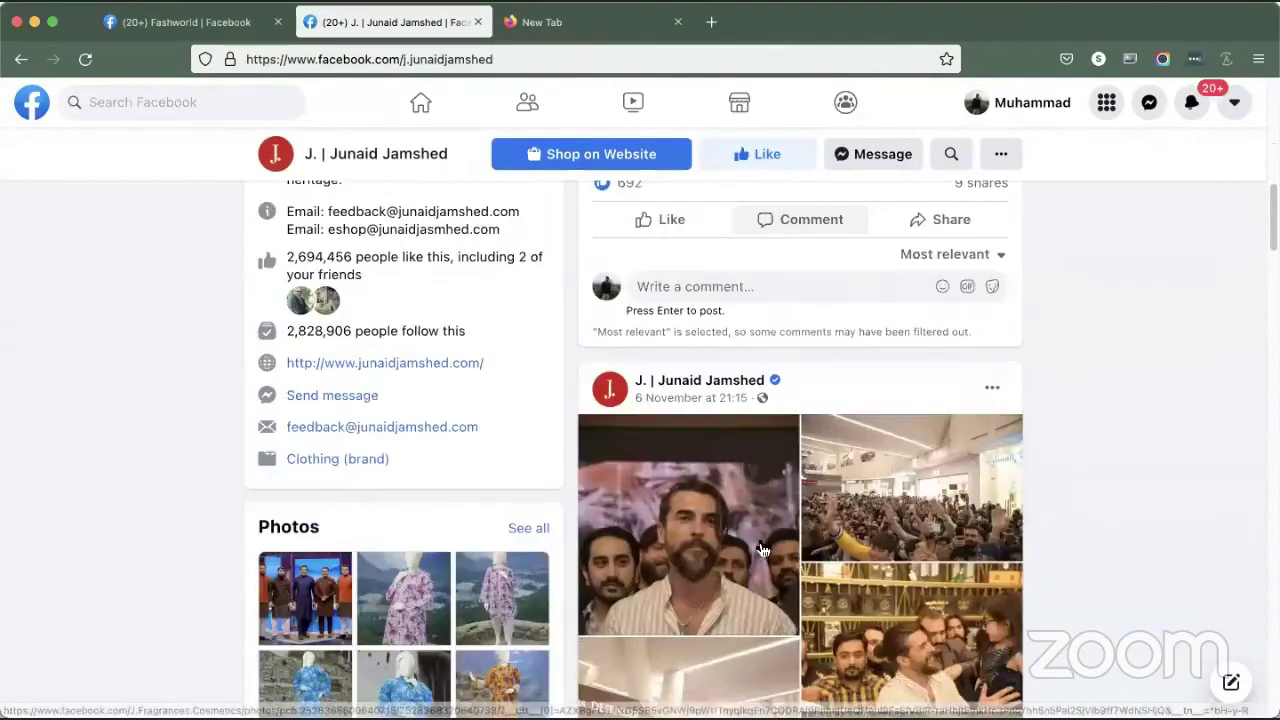
scroll(780, 523, up, 12)
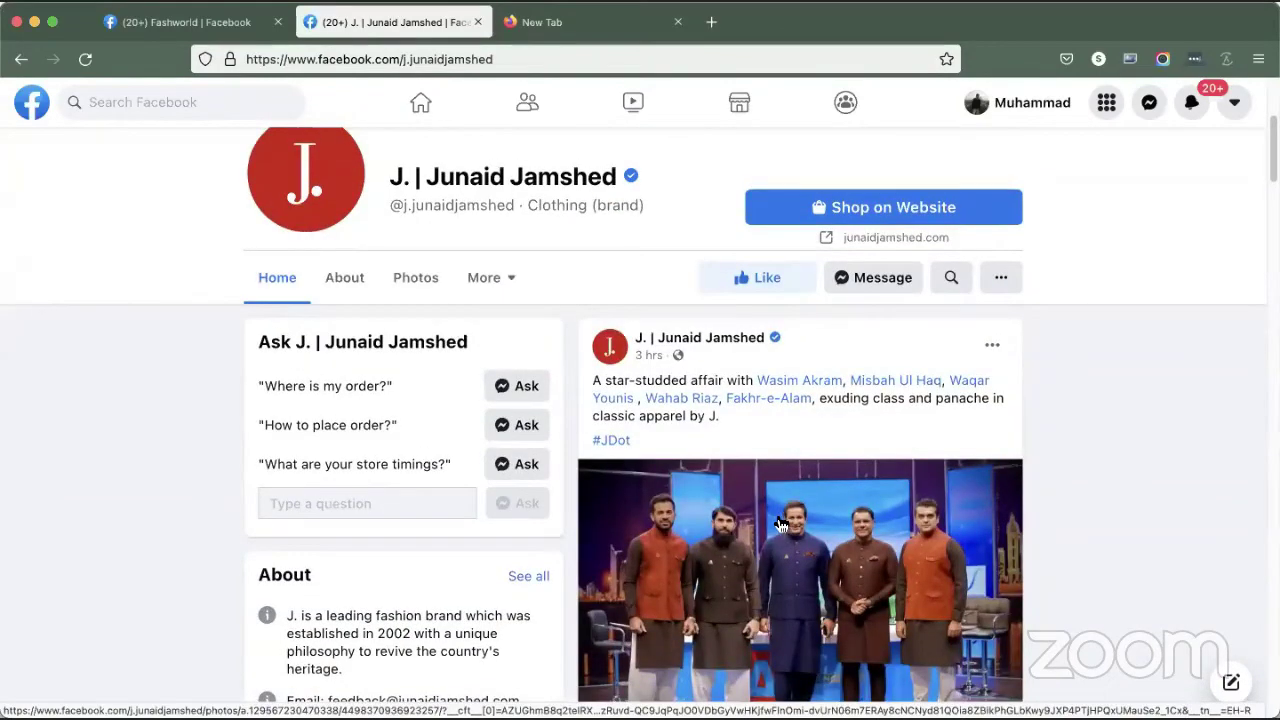
Step: Disable posts by other people on the Fashworld Page under Visitor posts and save the change
click(150, 20)
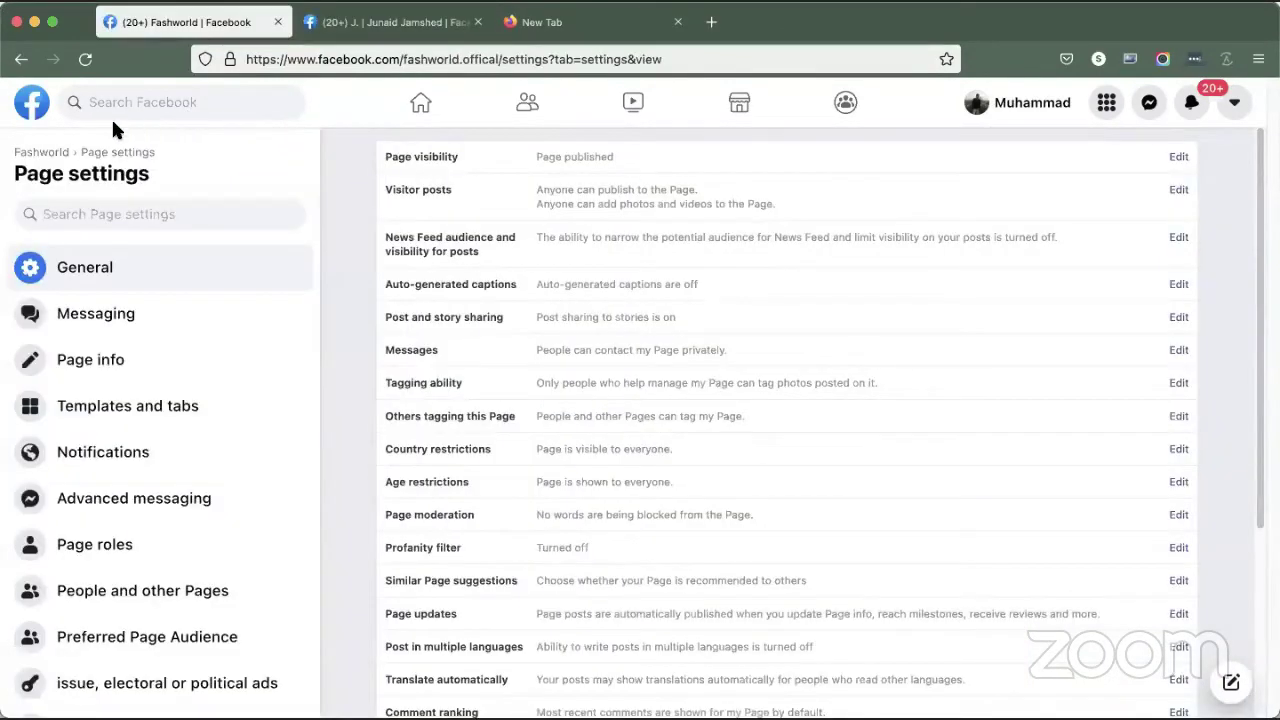
click(601, 192)
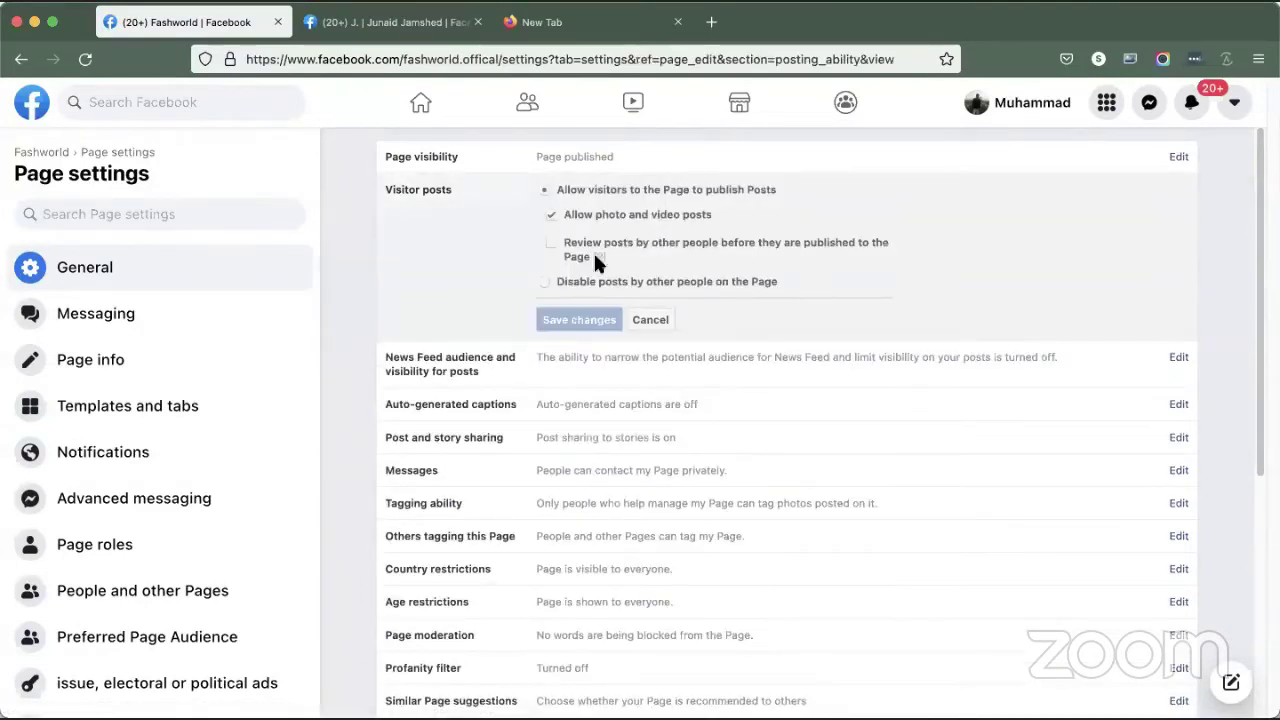
mouse_move(599, 256)
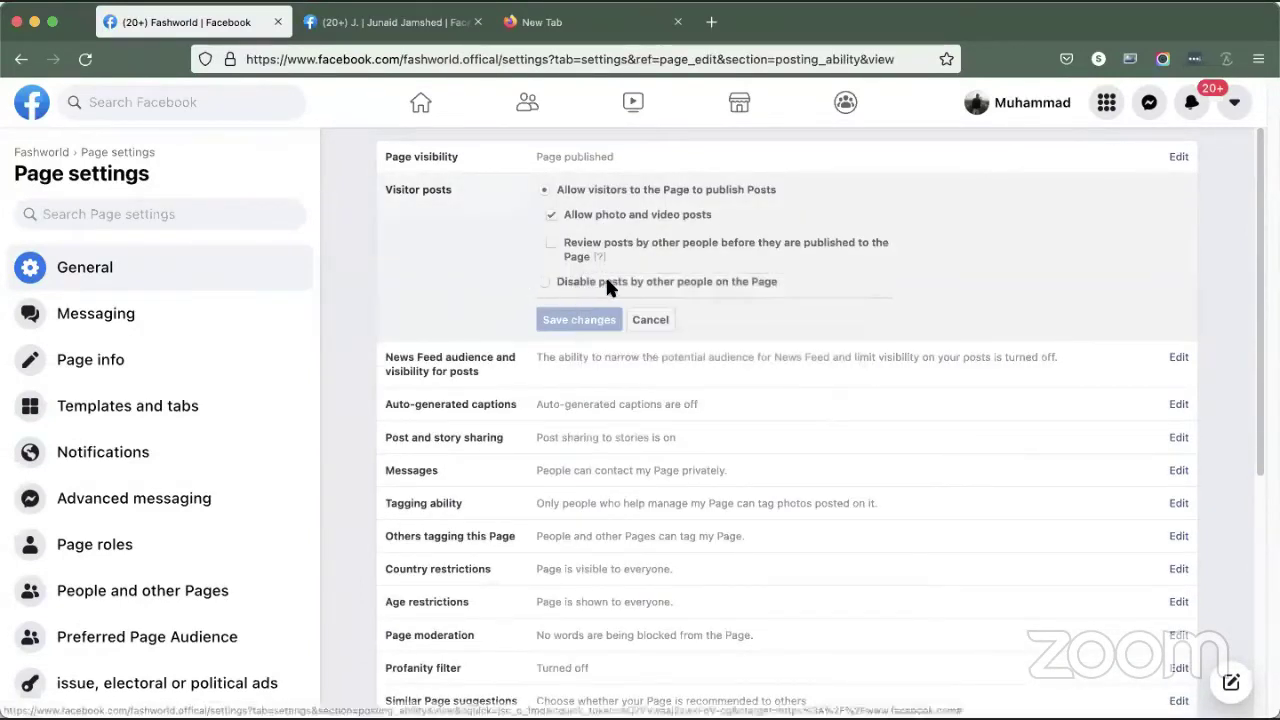
click(605, 278)
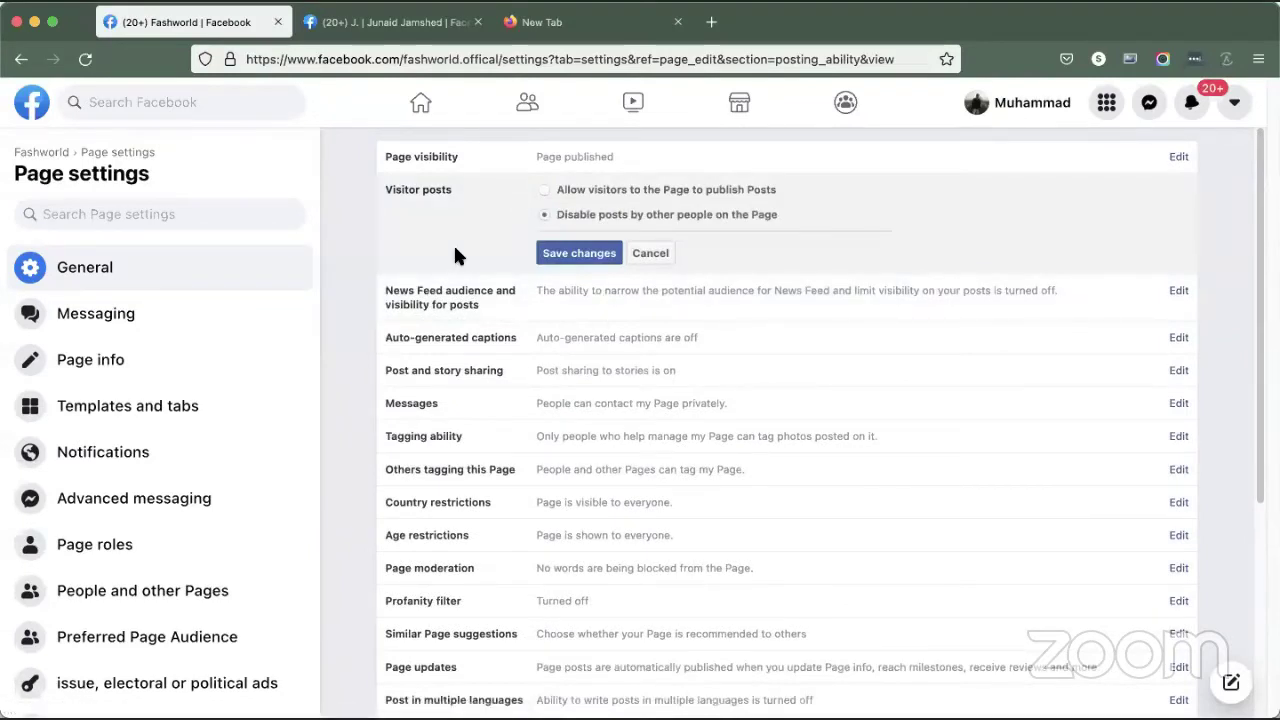
click(565, 254)
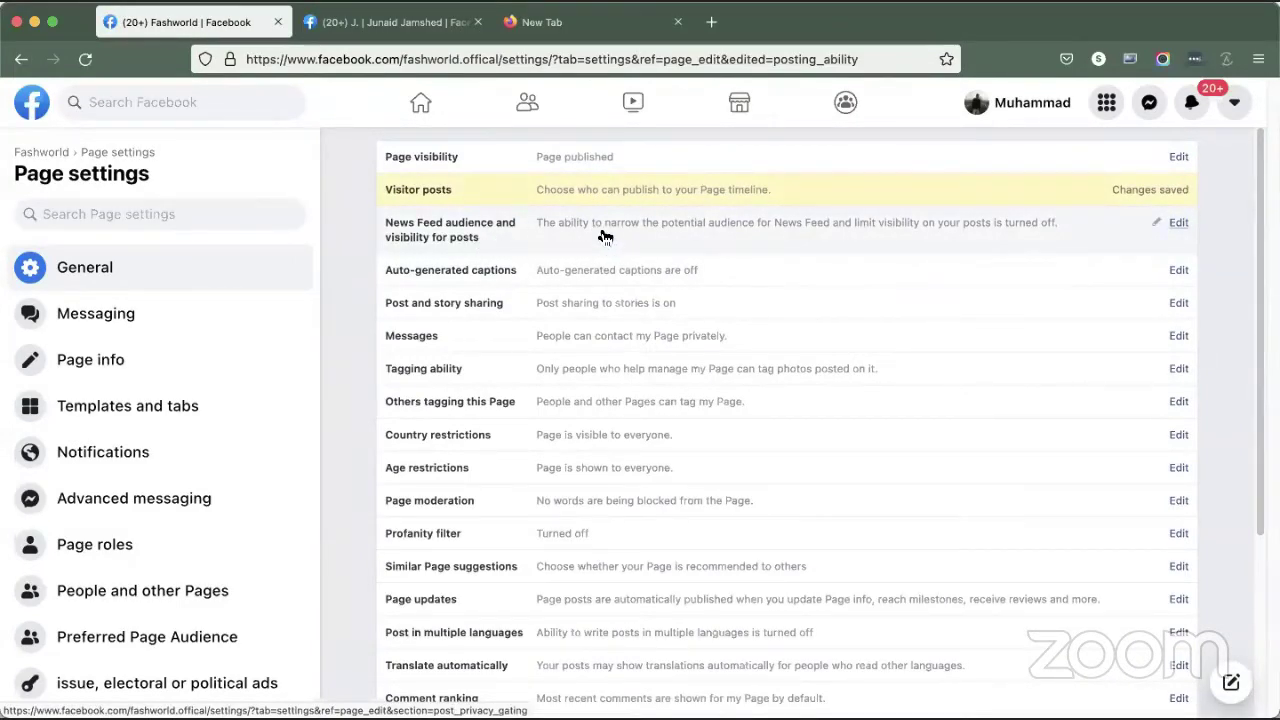
Step: Allow News Feed audience selection and post visibility options for the Page and save the change
click(630, 244)
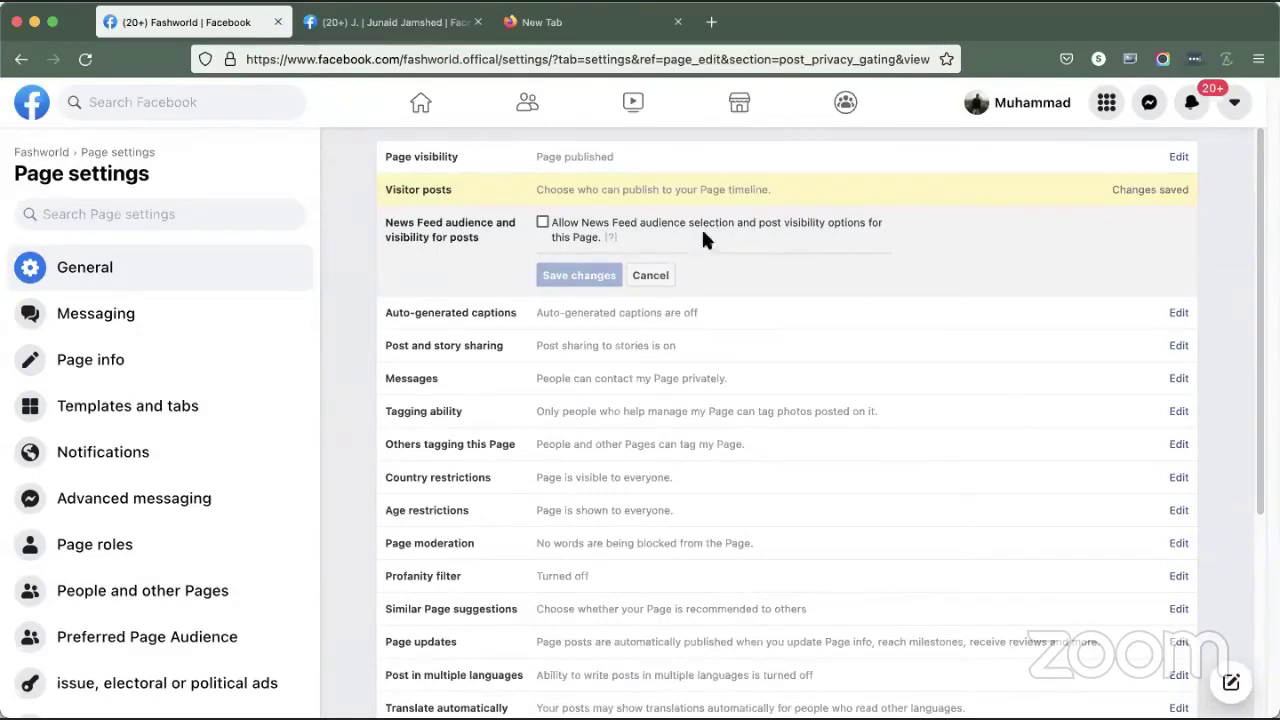
mouse_move(595, 243)
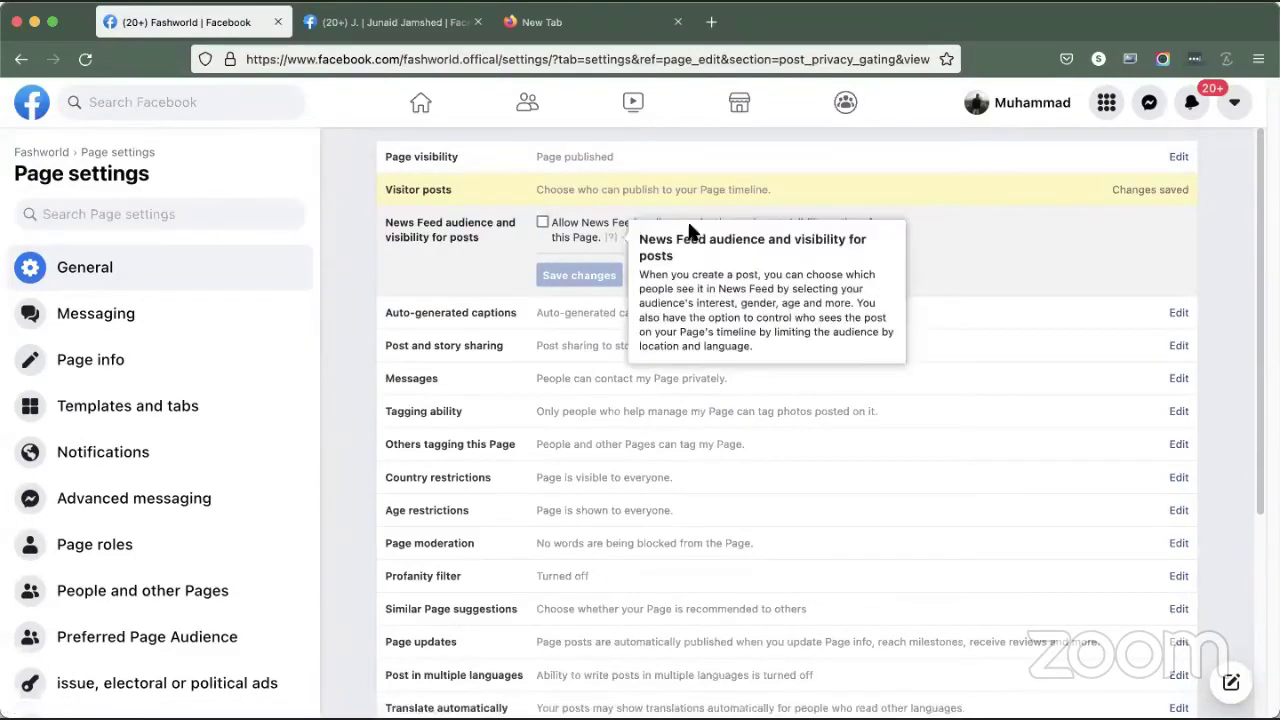
click(542, 223)
click(560, 275)
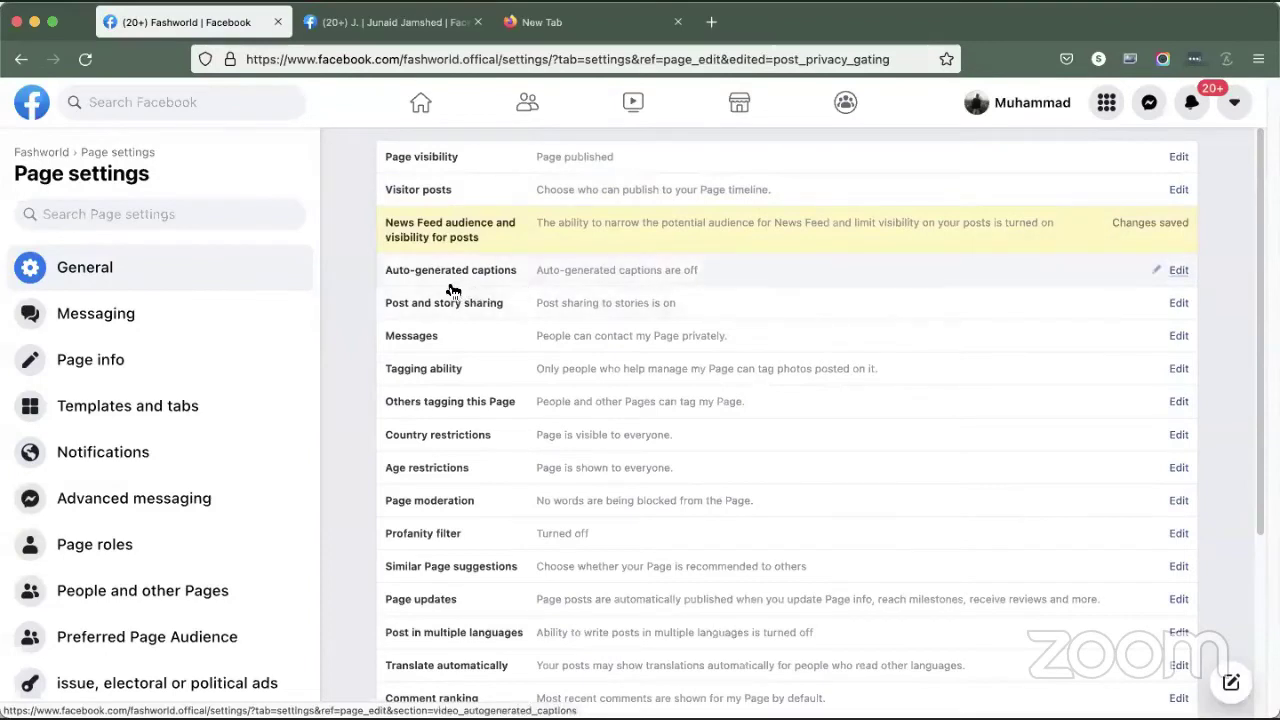
Step: Try to turn on auto-generated captions for uploaded videos, with captions held until reviewed, and save the setting
click(671, 277)
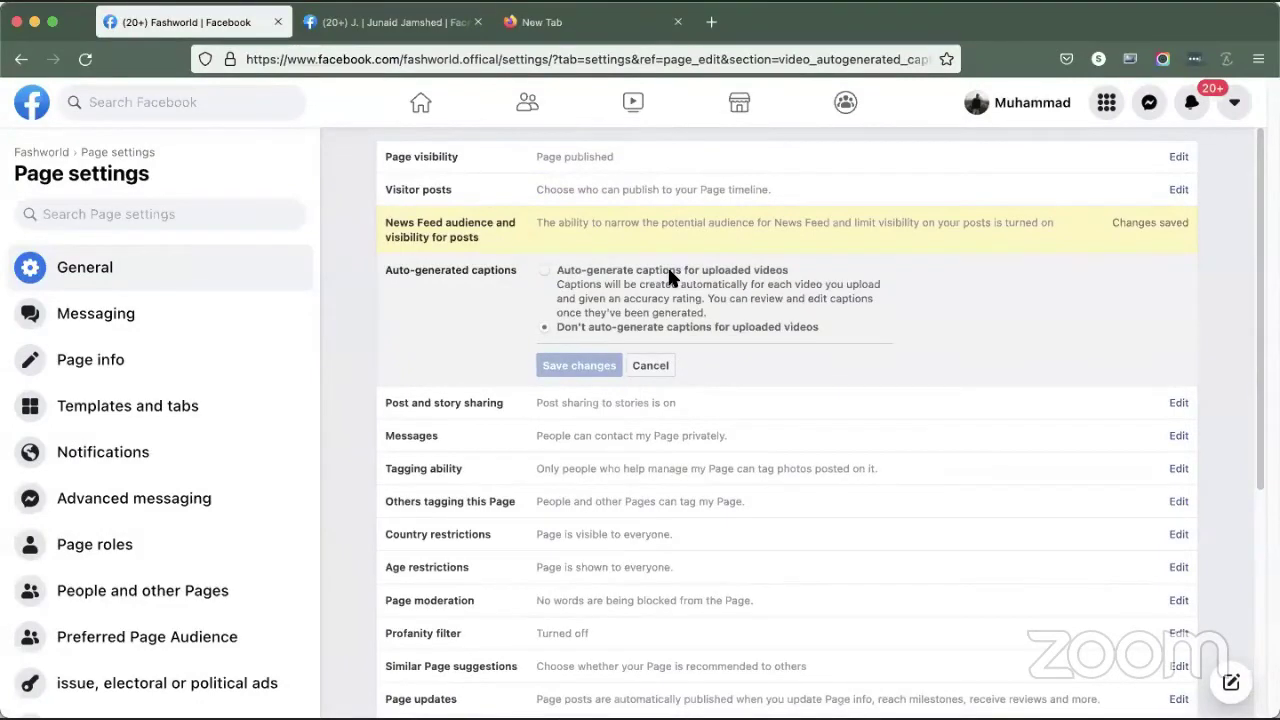
click(545, 270)
click(578, 452)
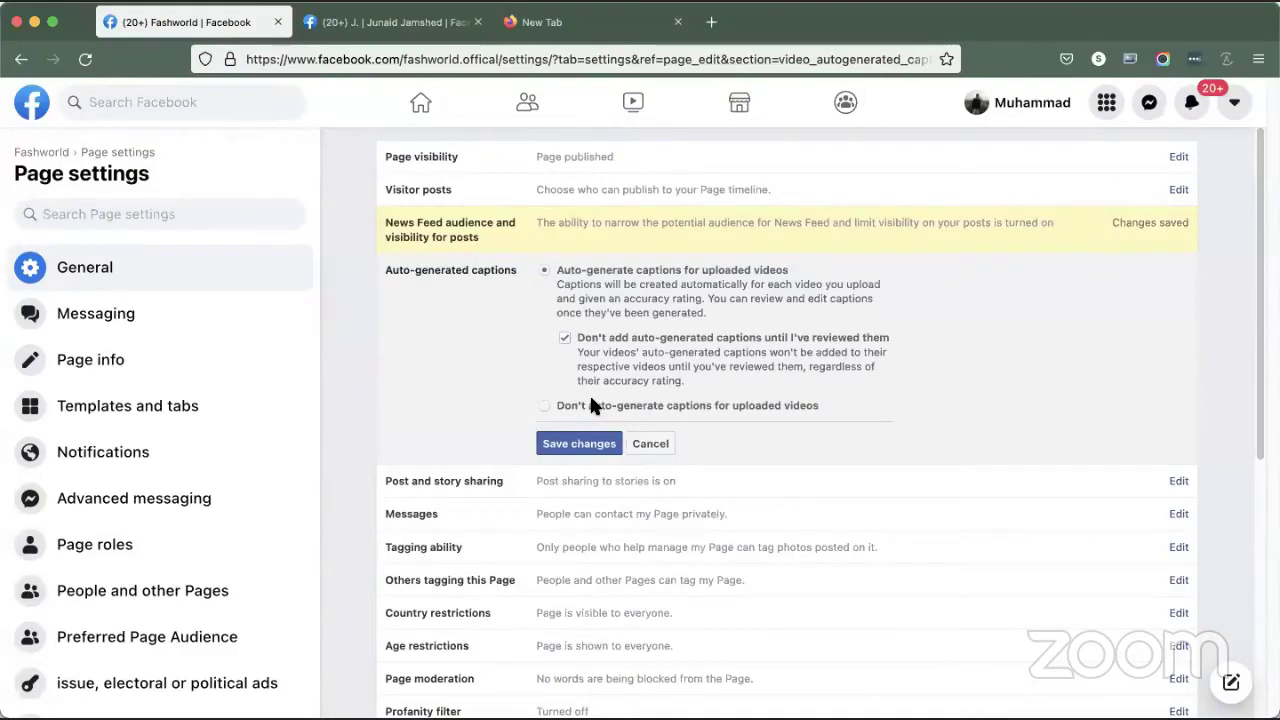
click(583, 437)
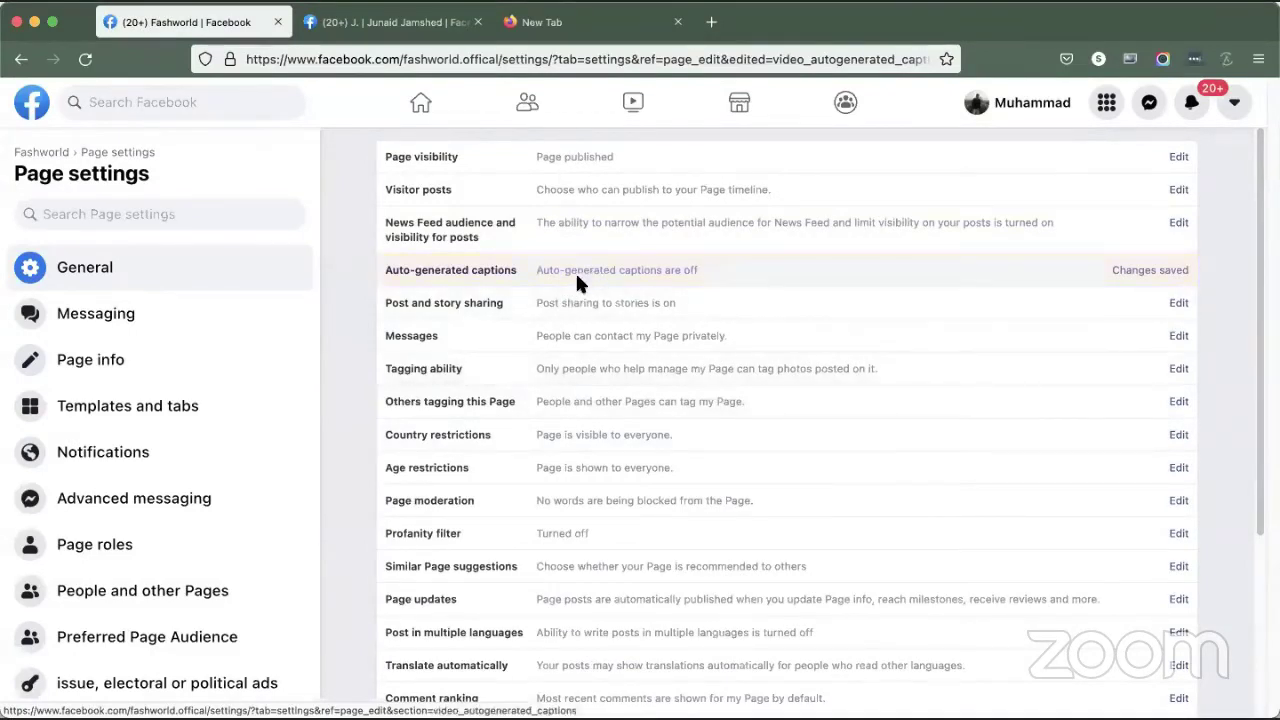
Step: Set Auto-generated captions to auto-generate for uploaded videos without requiring review first, and save the setting
click(577, 277)
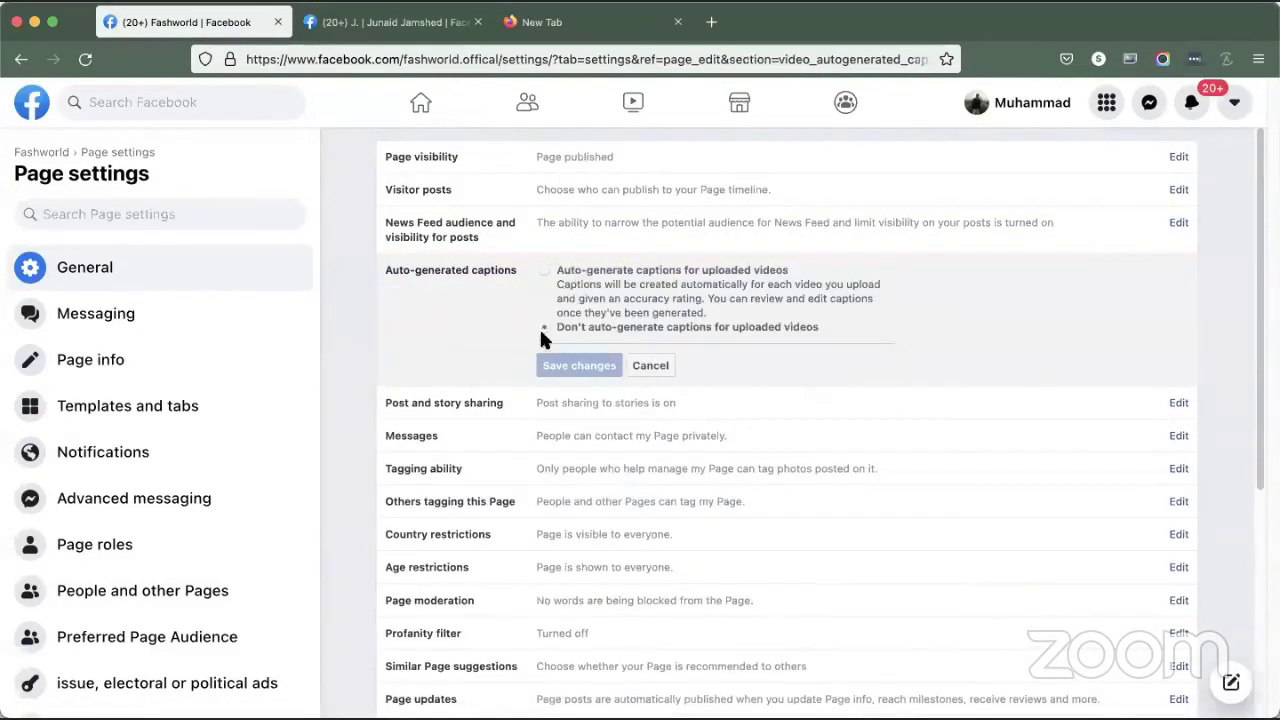
click(544, 269)
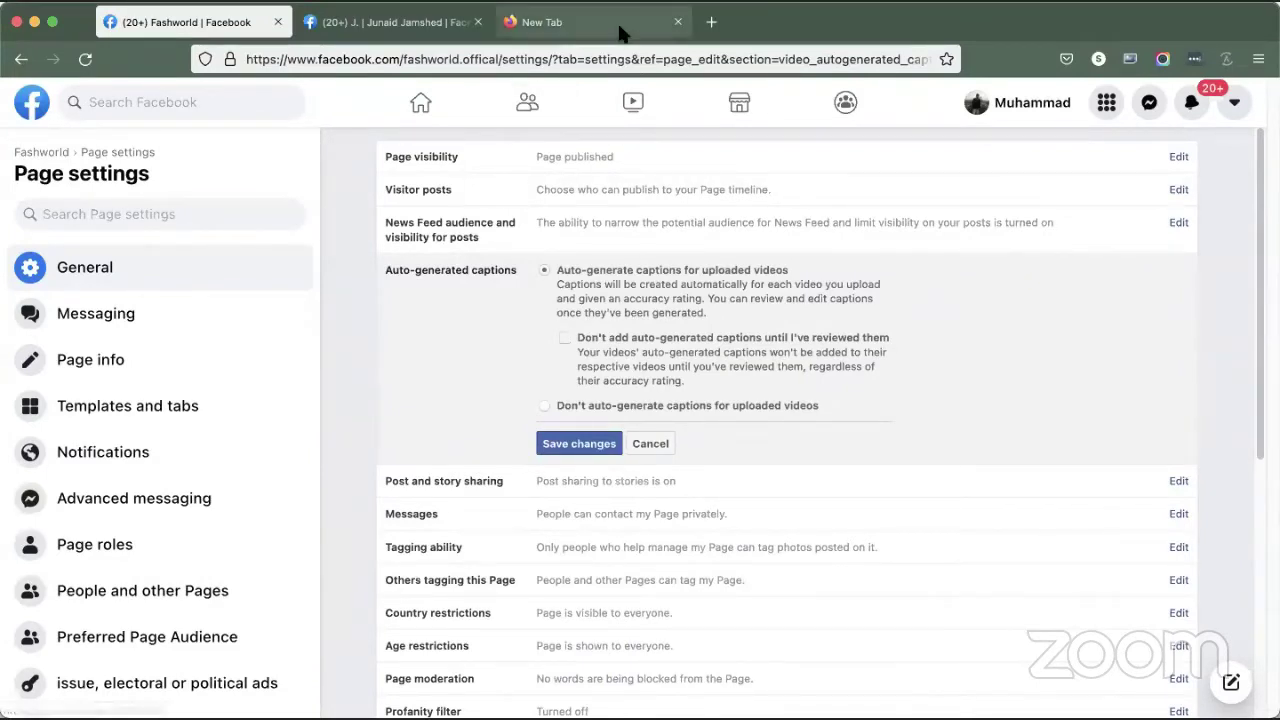
click(570, 22)
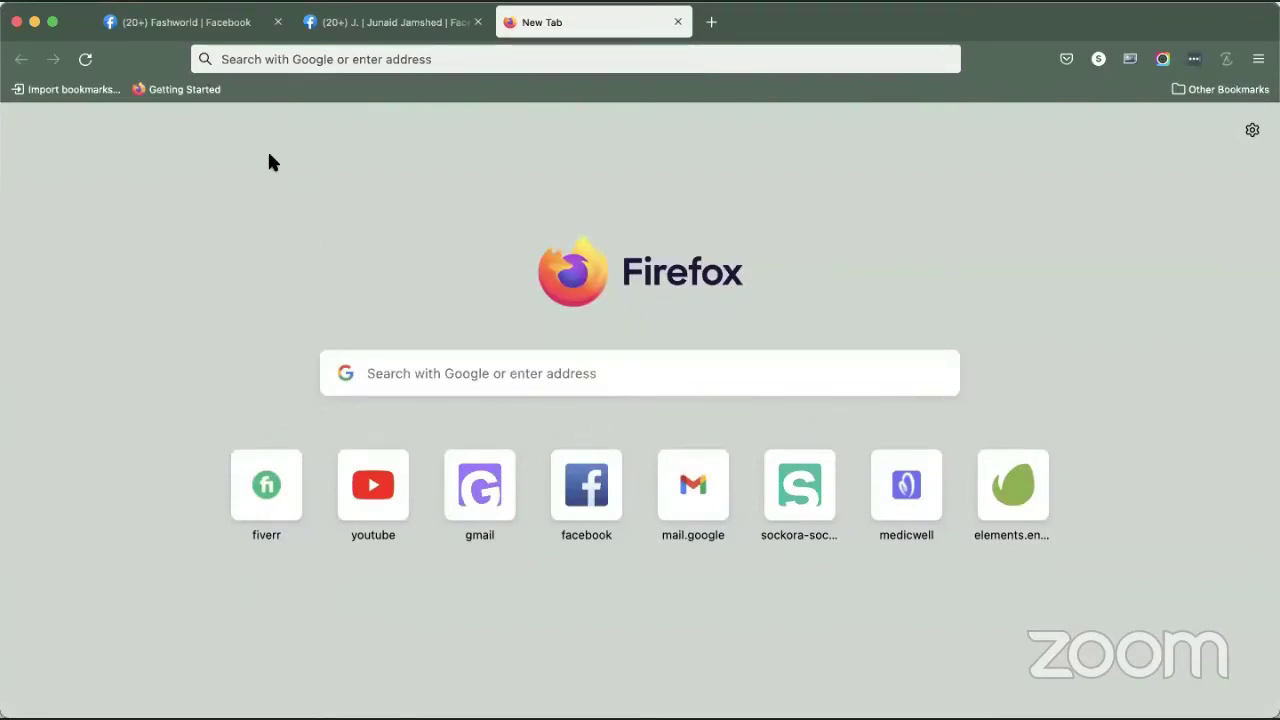
click(250, 24)
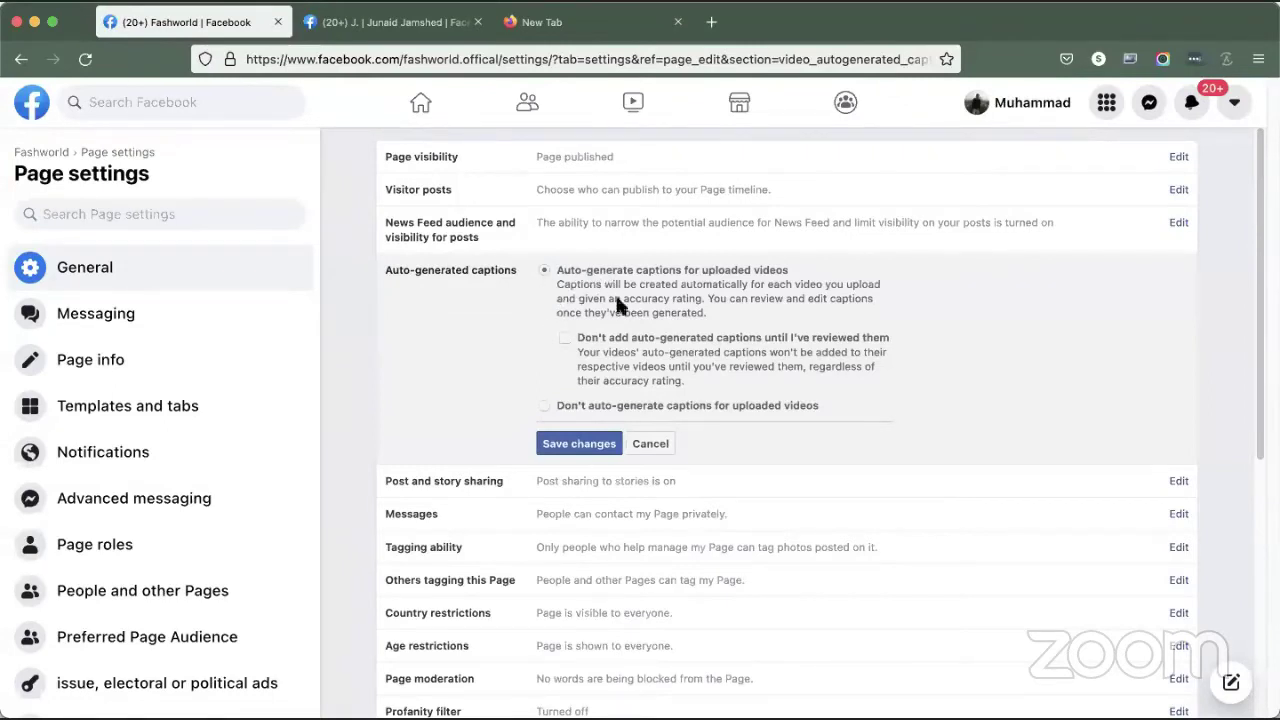
click(566, 442)
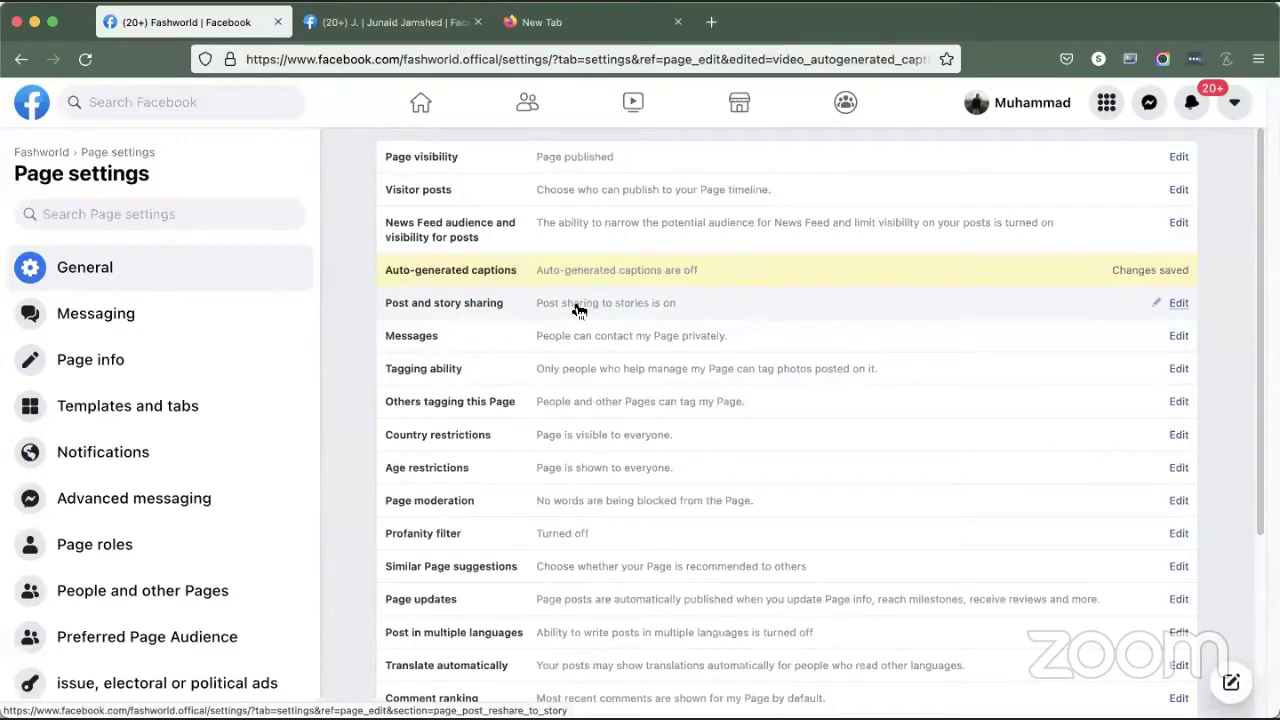
click(580, 311)
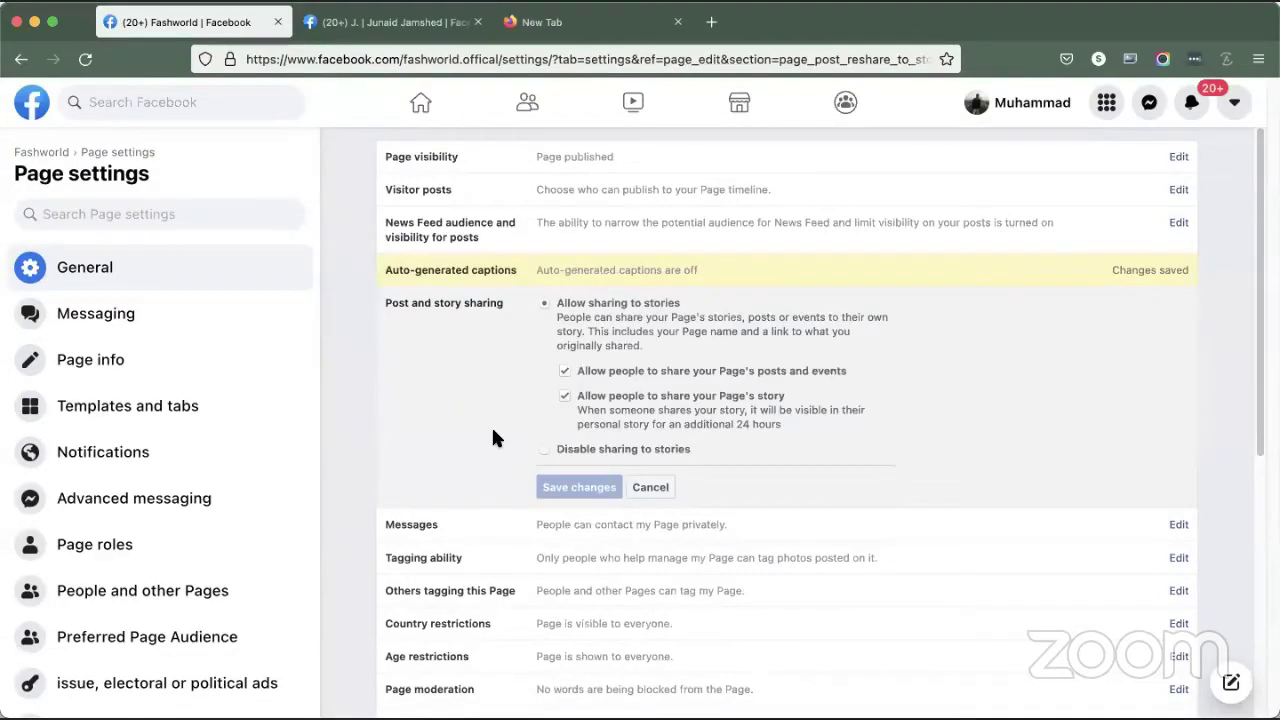
click(546, 450)
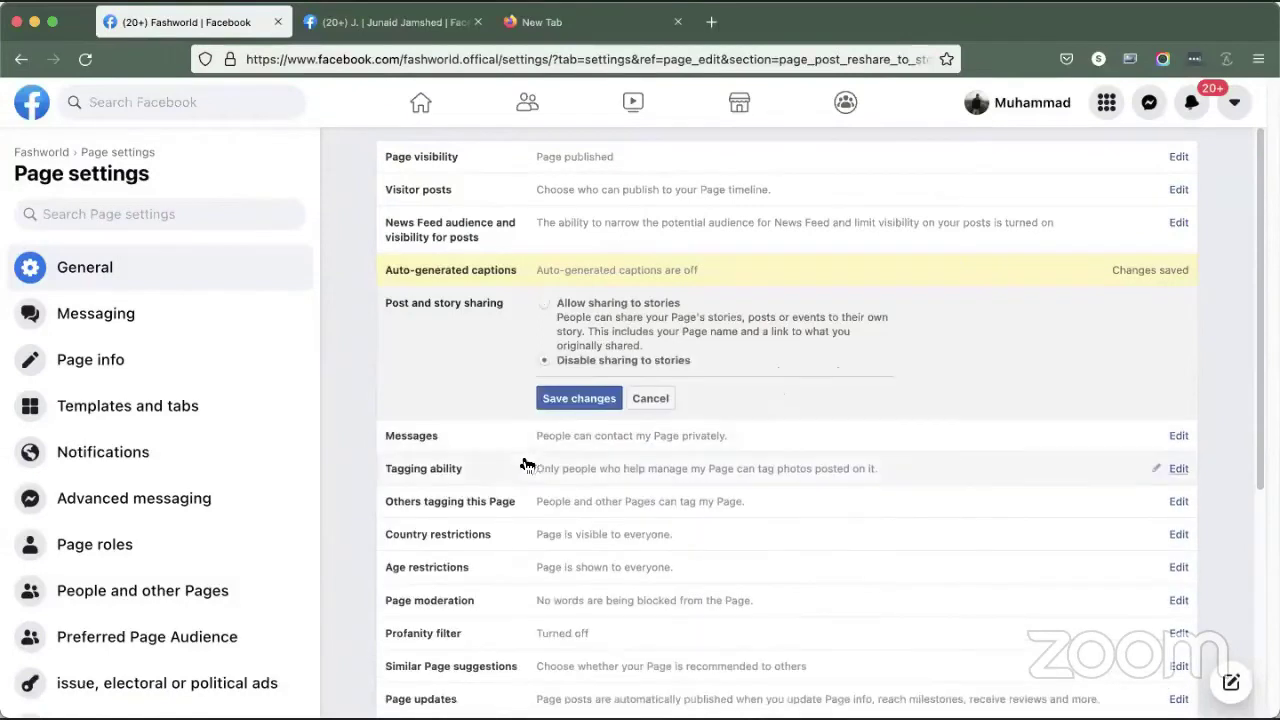
click(651, 400)
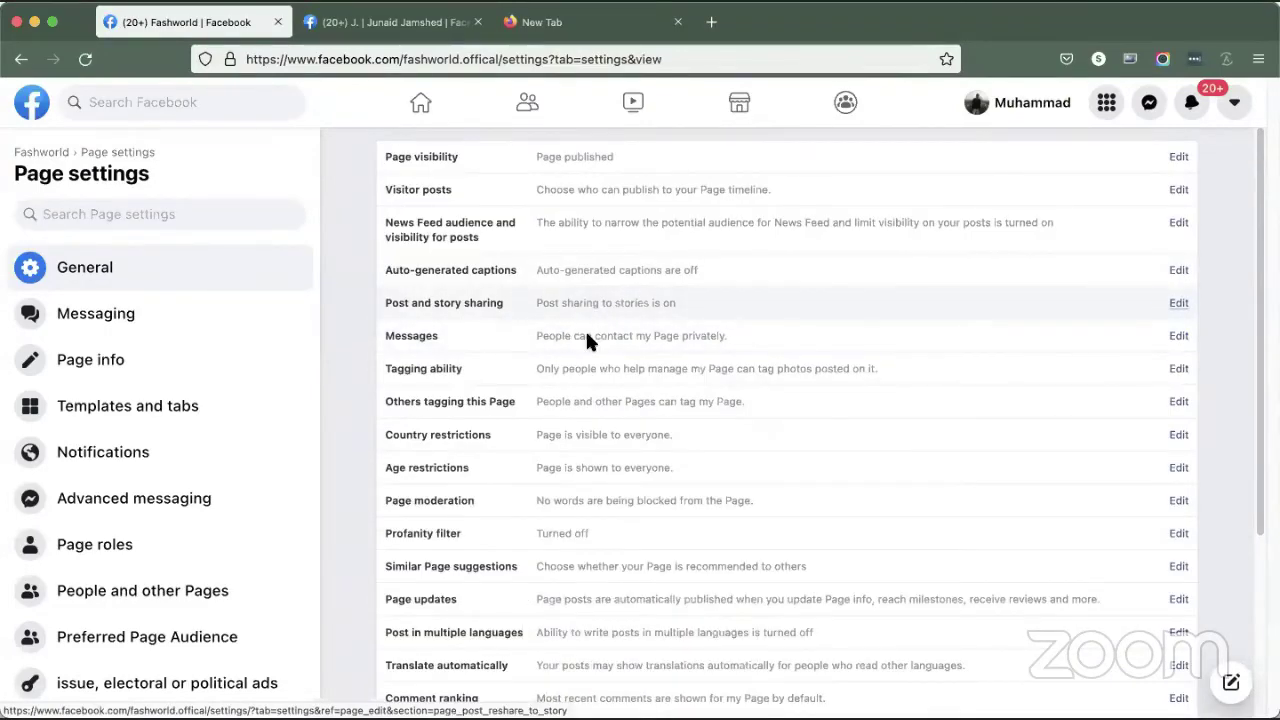
Step: Disable sharing to stories under Post and story sharing and save the change
click(587, 336)
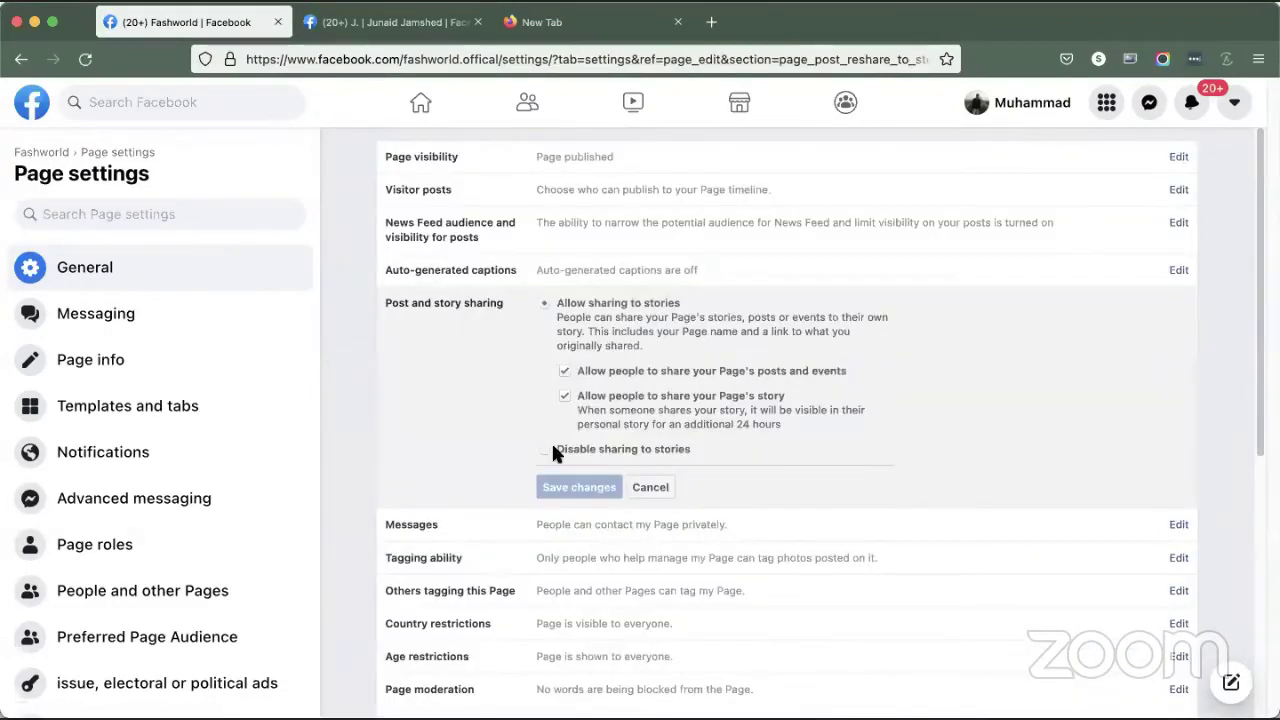
click(546, 451)
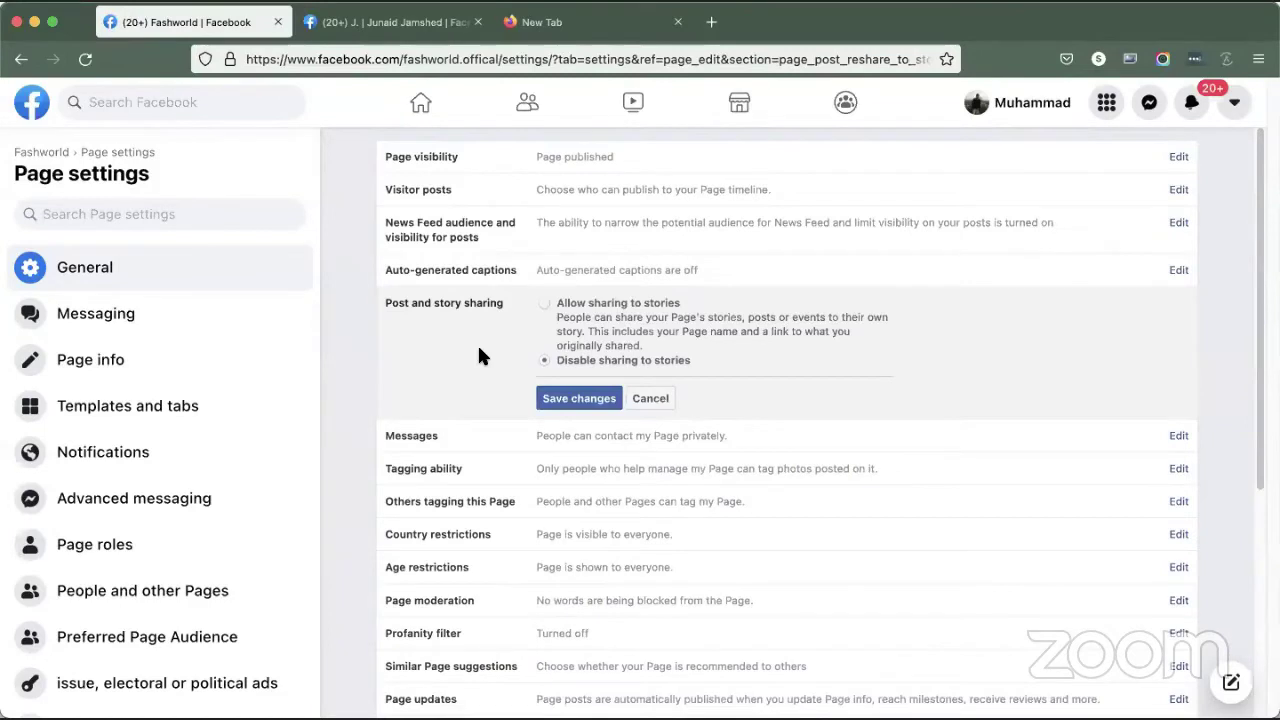
click(544, 303)
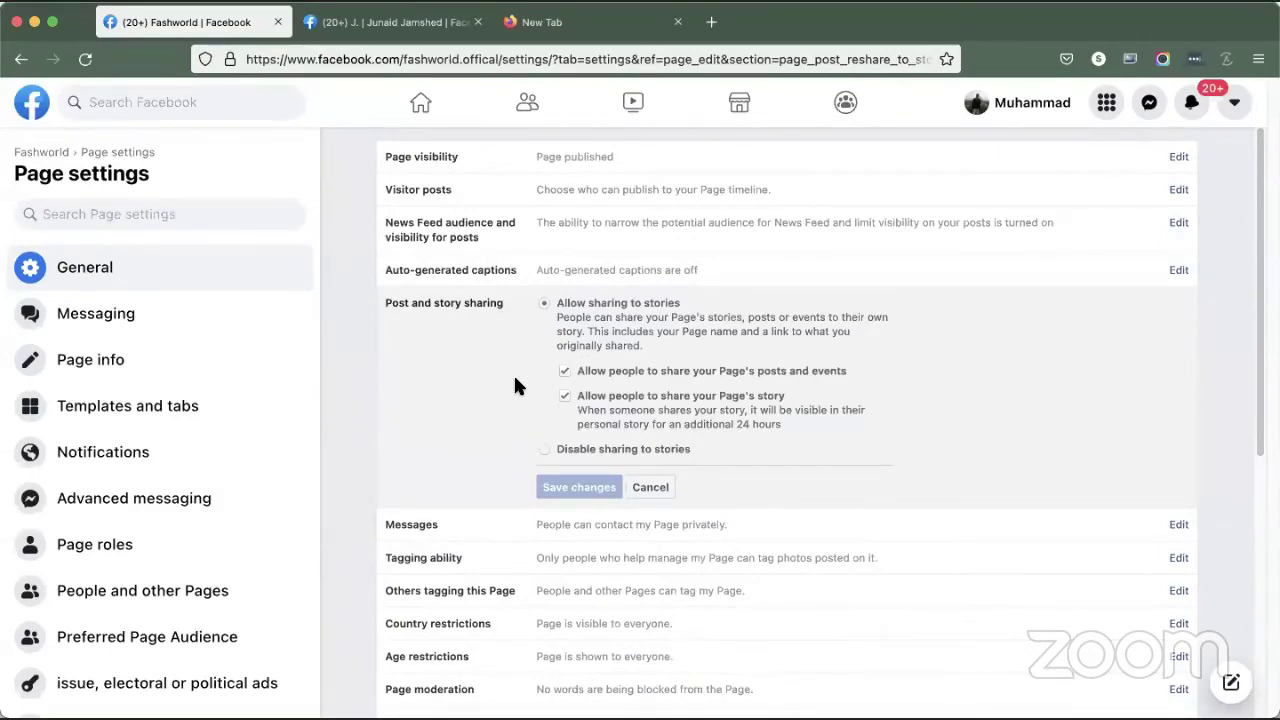
click(572, 452)
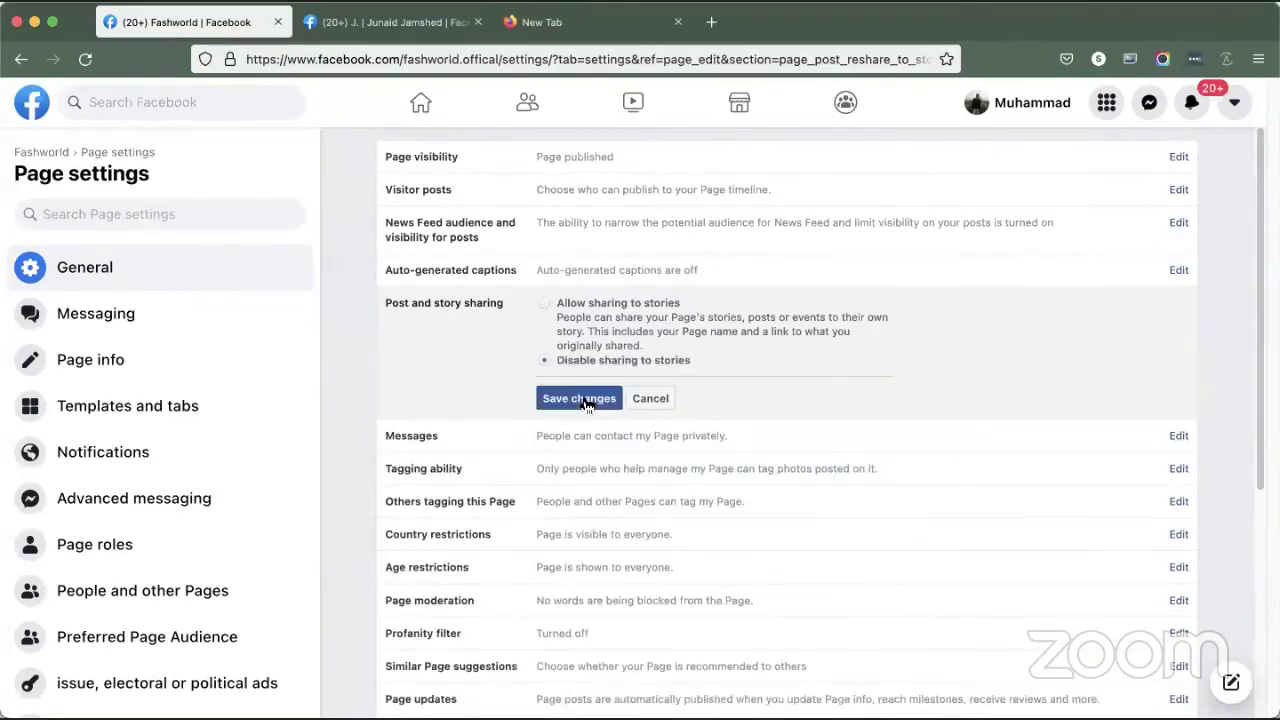
click(585, 400)
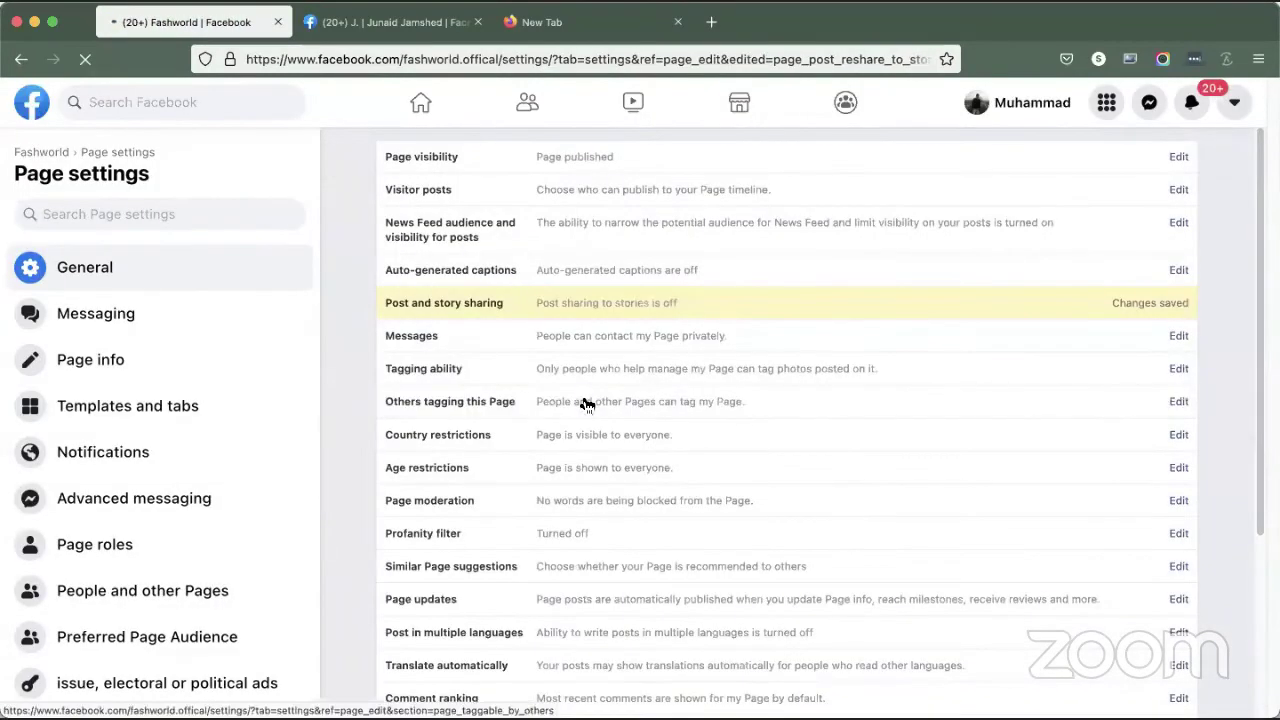
Step: Turn off the Messages option that lets people contact the Page privately, and save the change
click(629, 344)
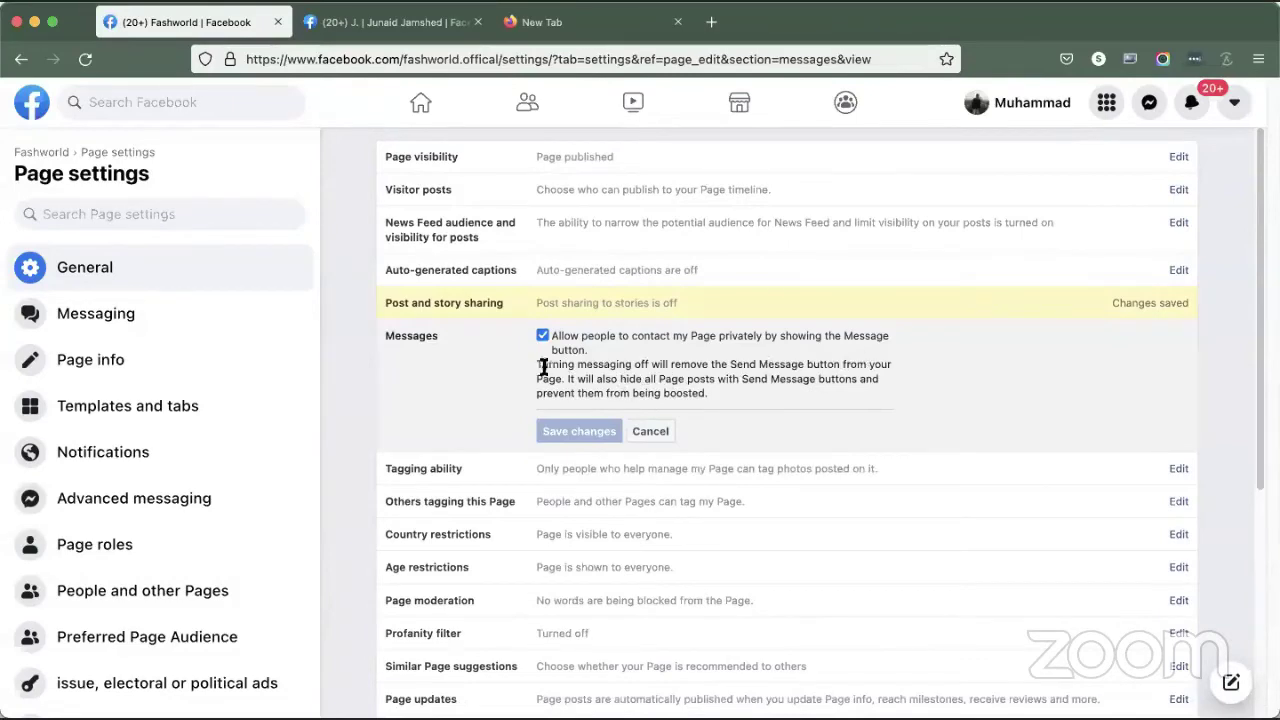
click(370, 22)
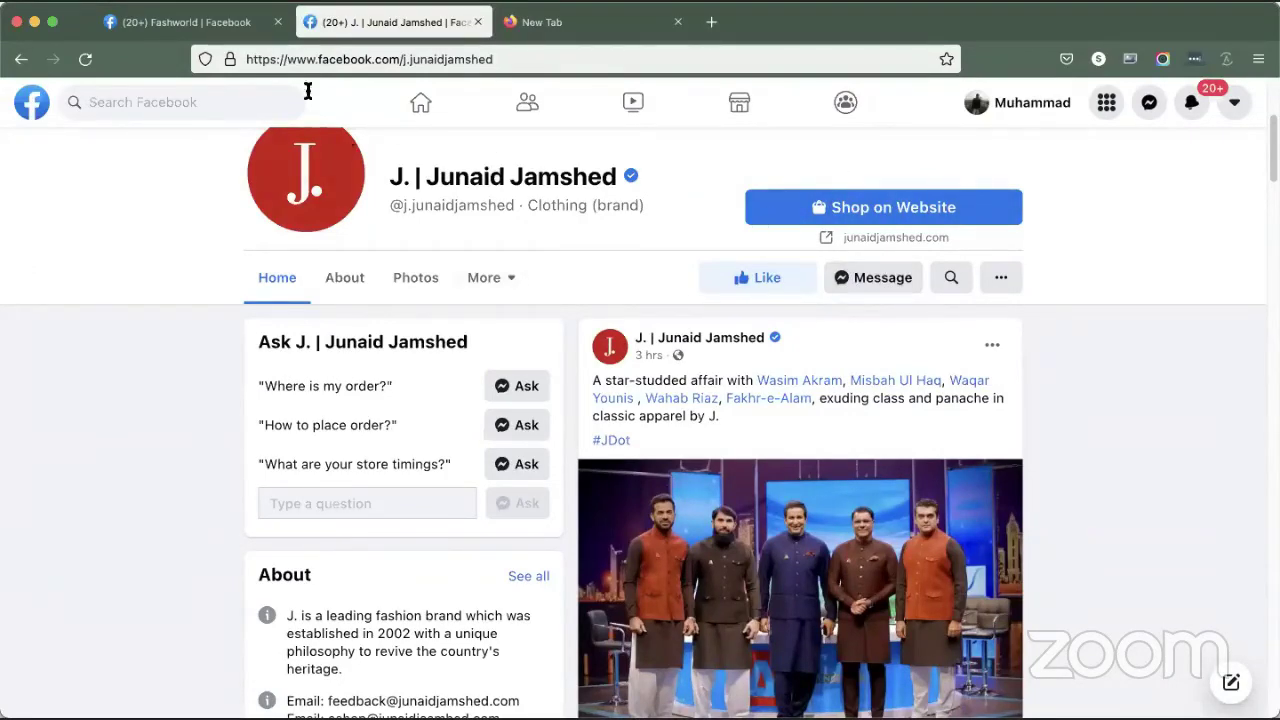
click(228, 30)
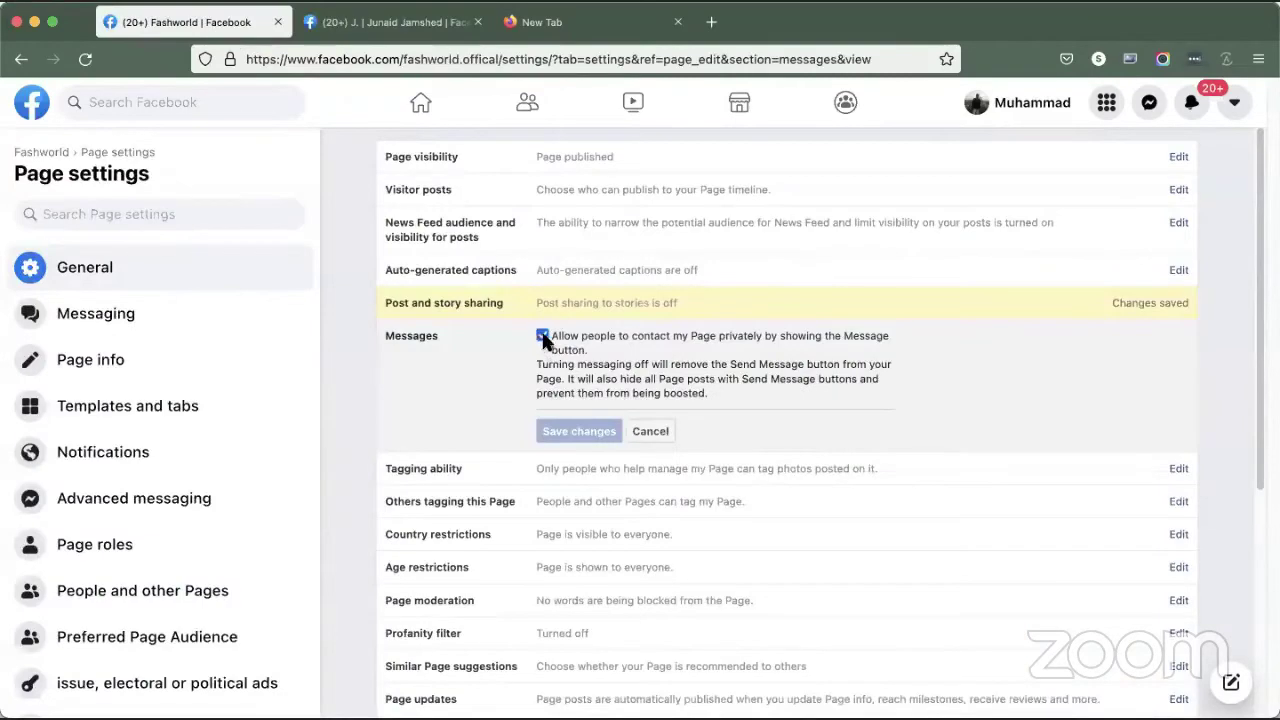
click(542, 336)
click(565, 431)
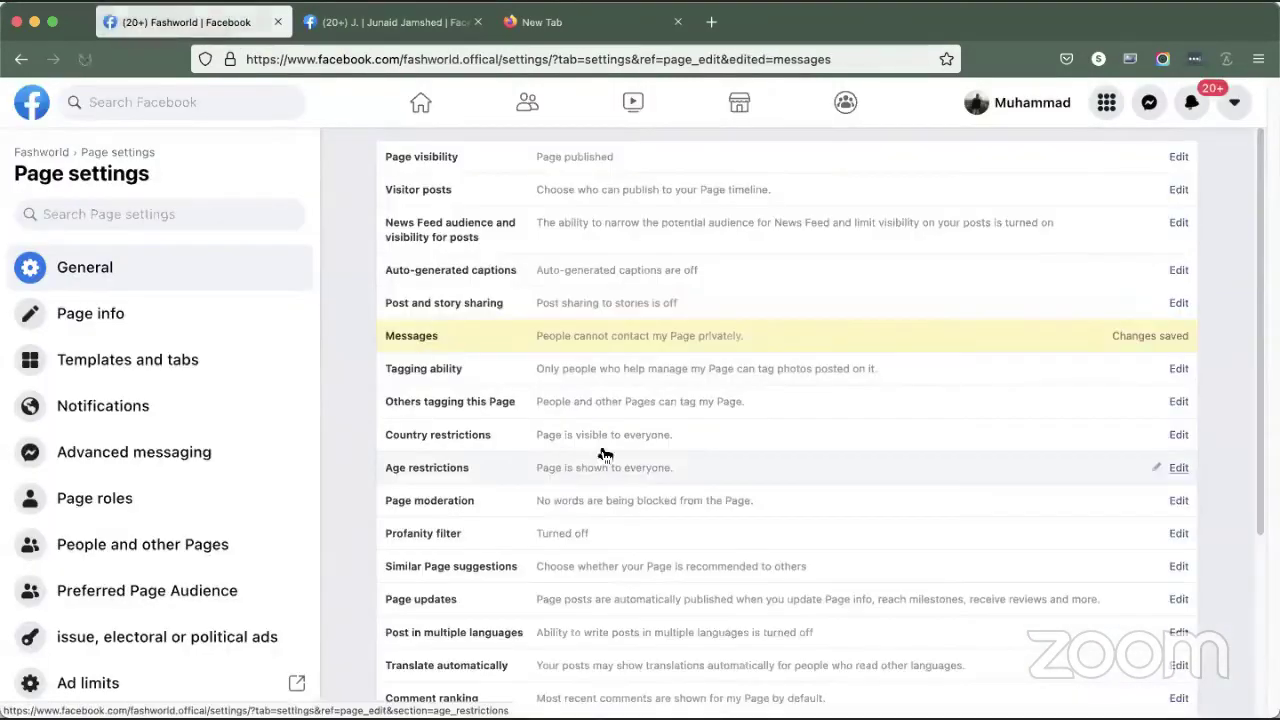
Step: Reopen the Messages setting, search Facebook for Justin Bieber in the second browser tab, and look over the artist's Page and its buttons
click(627, 337)
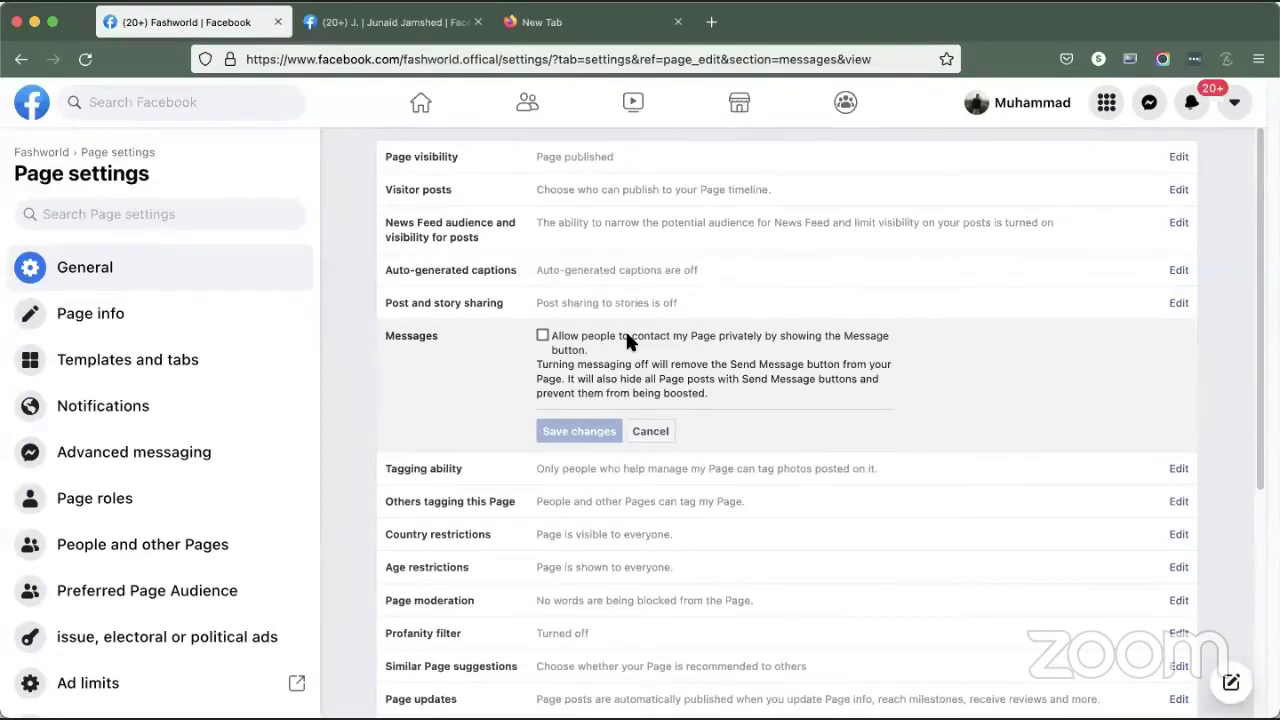
click(345, 24)
click(226, 102)
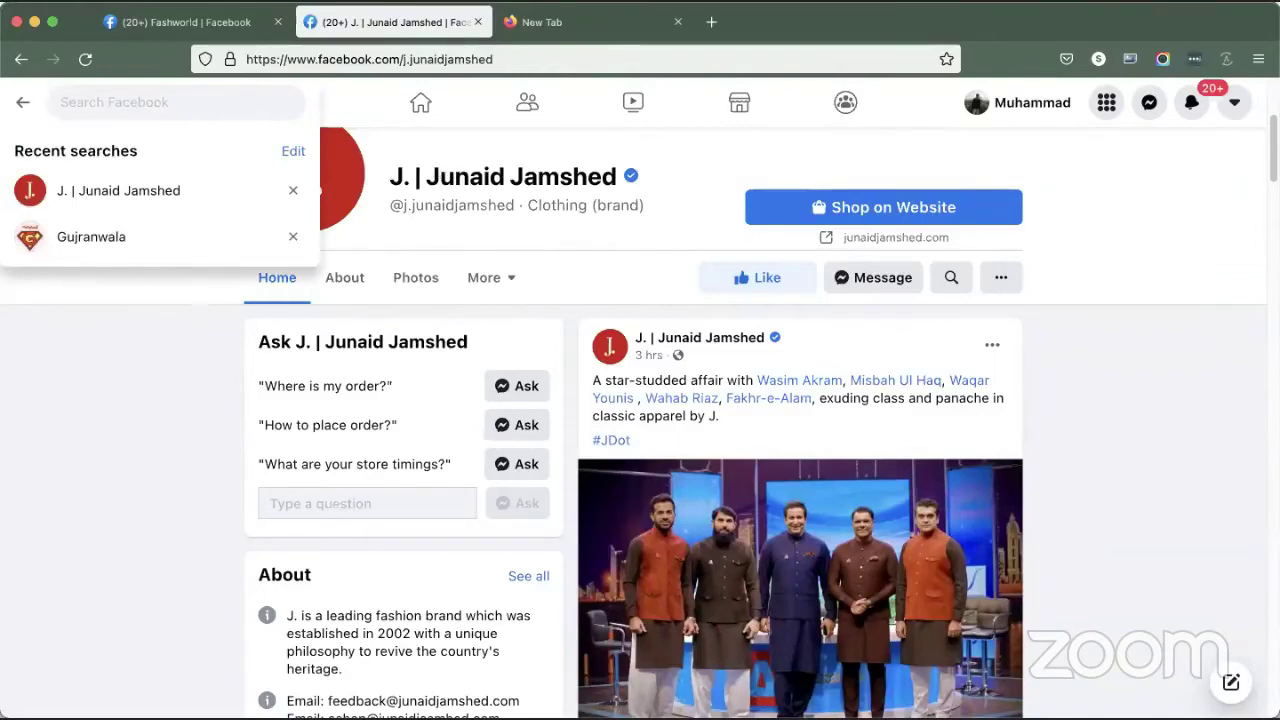
text(Justin Bieber)
key(Return)
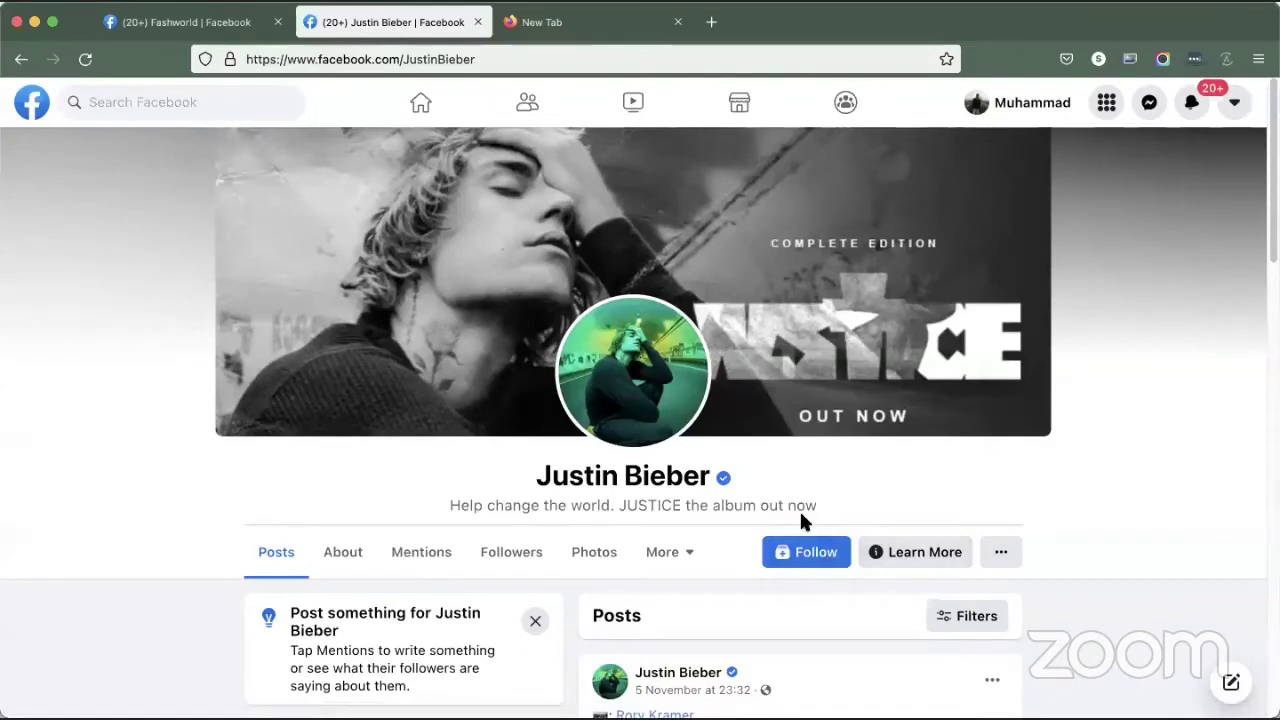
scroll(676, 502, down, 5)
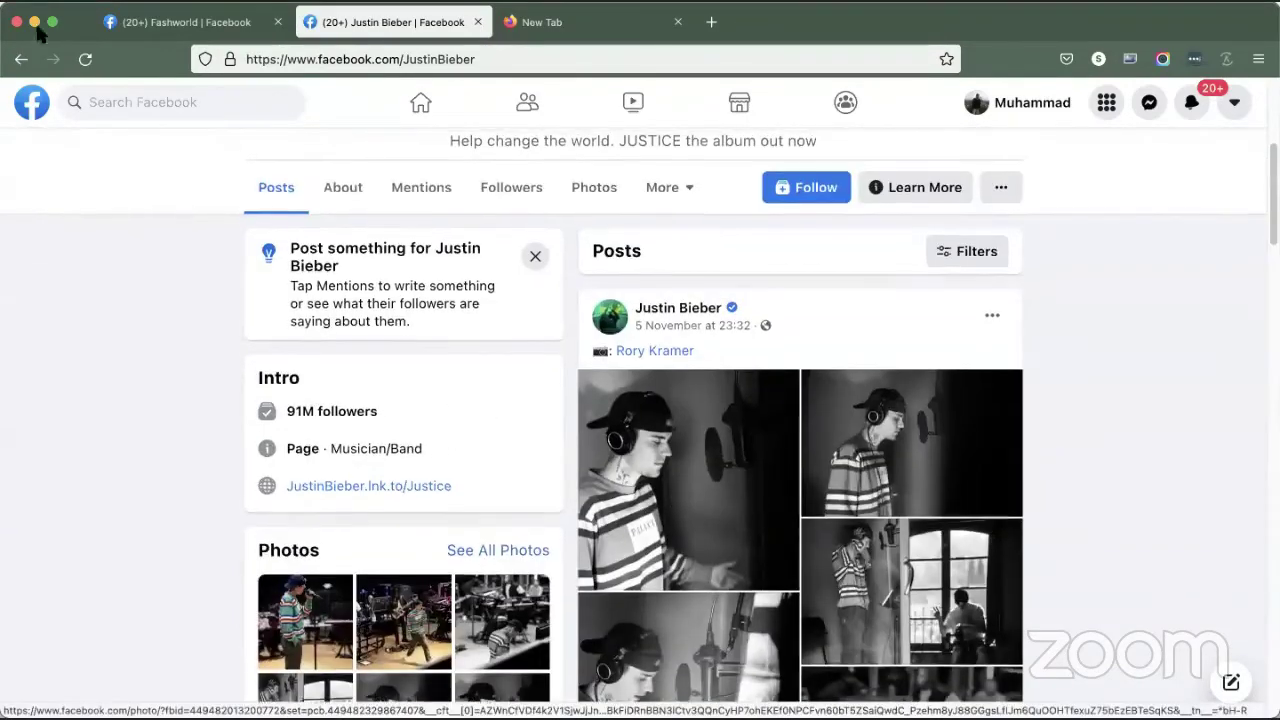
scroll(445, 391, up, 5)
key(ctrl+shift+Tab)
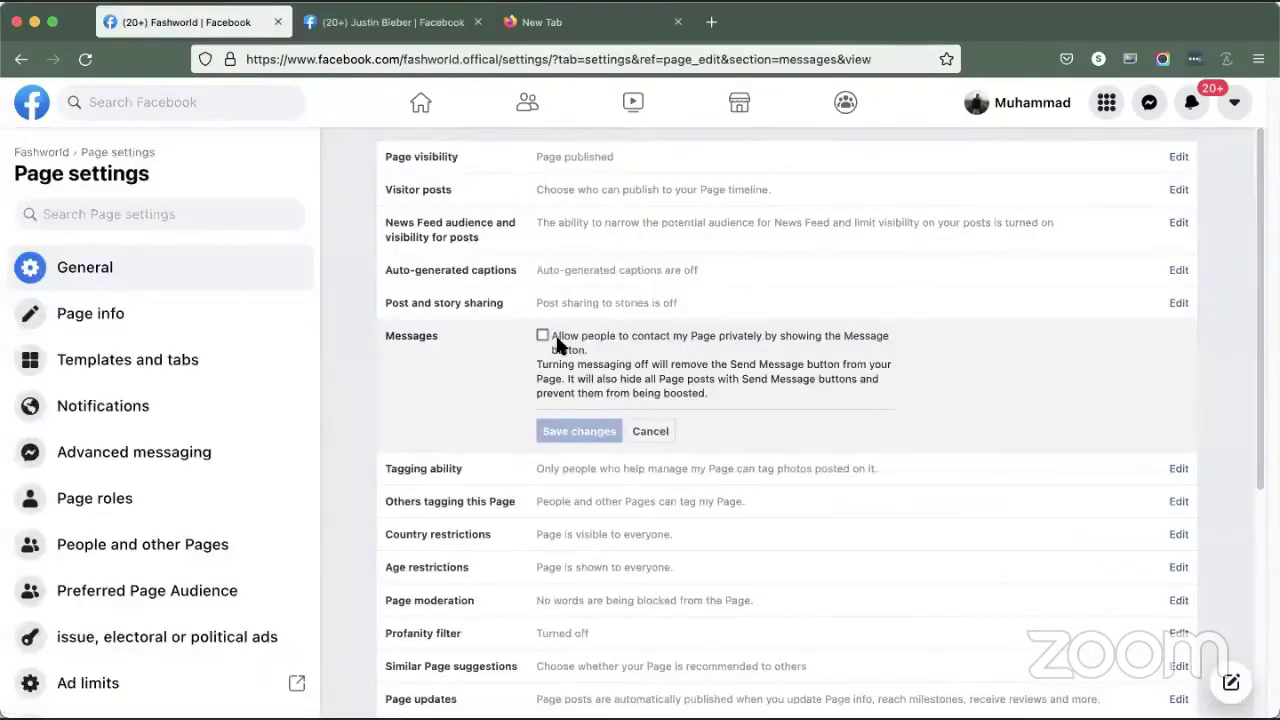
Step: Open the Fashworld Page at facebook.com/fashworld.offical in the empty third browser tab to check its buttons
click(560, 22)
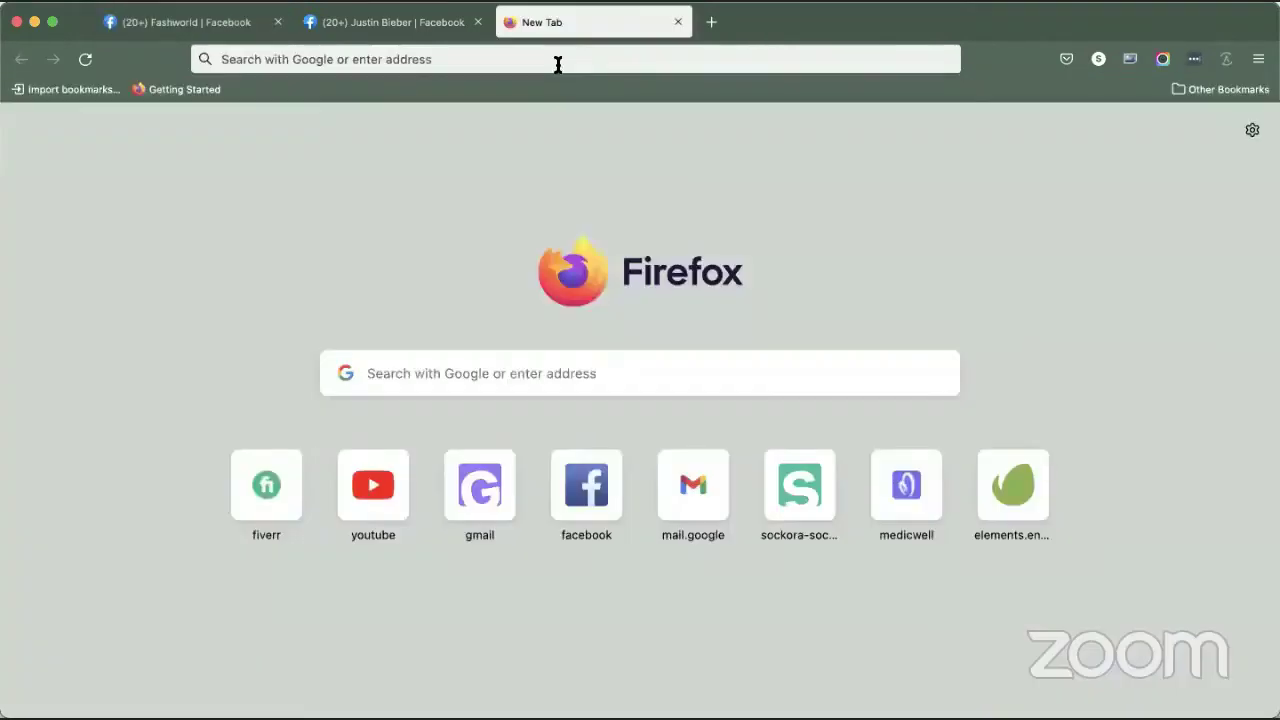
click(557, 63)
text(facebook.com/)
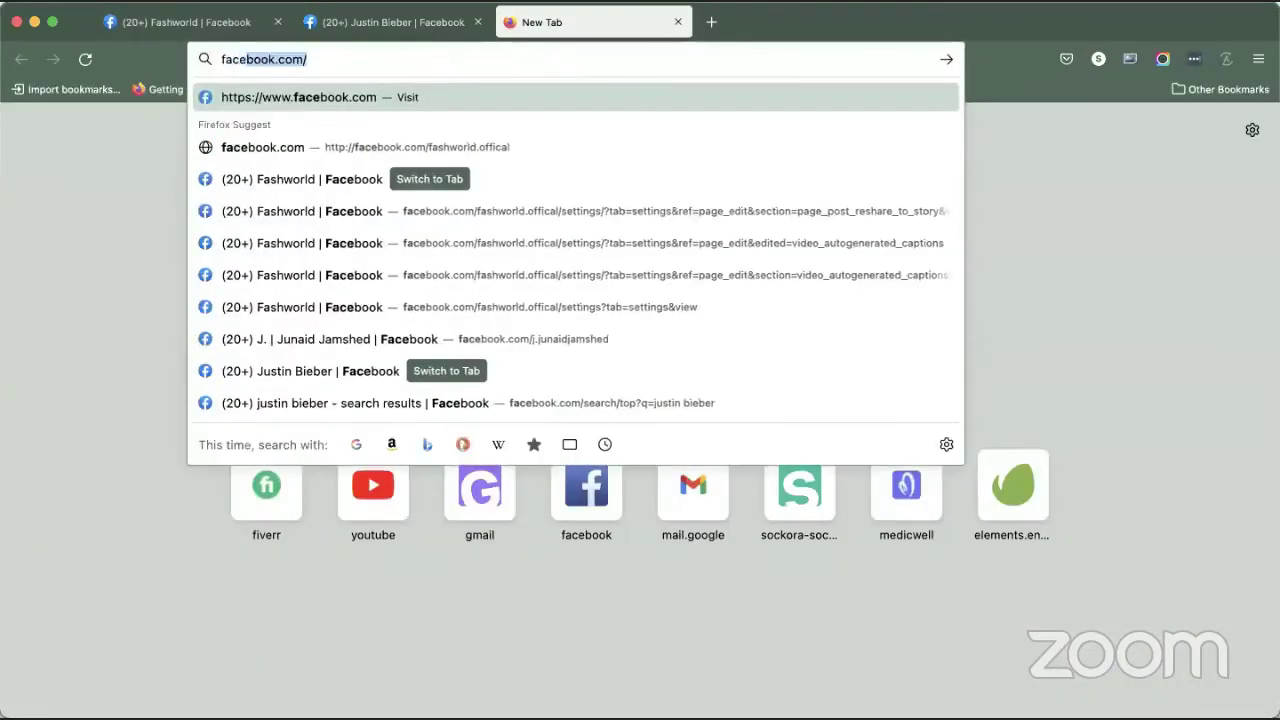
key(Right)
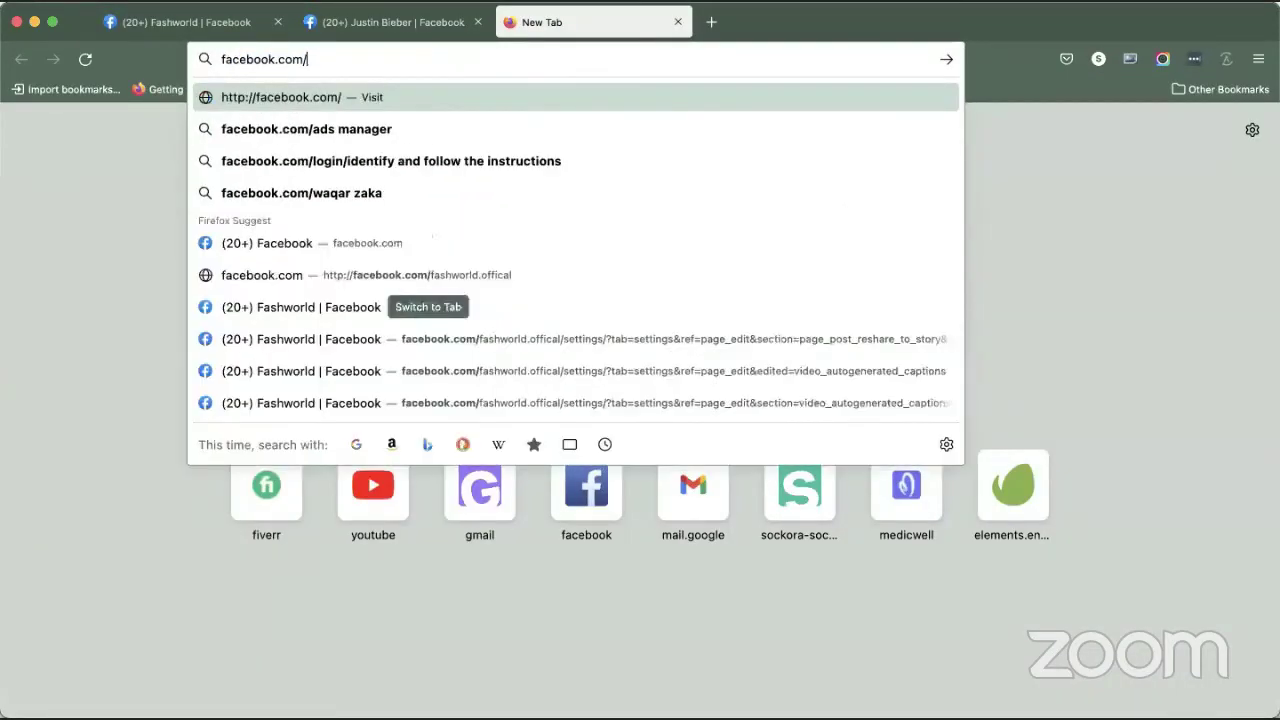
text(fa)
key(Return)
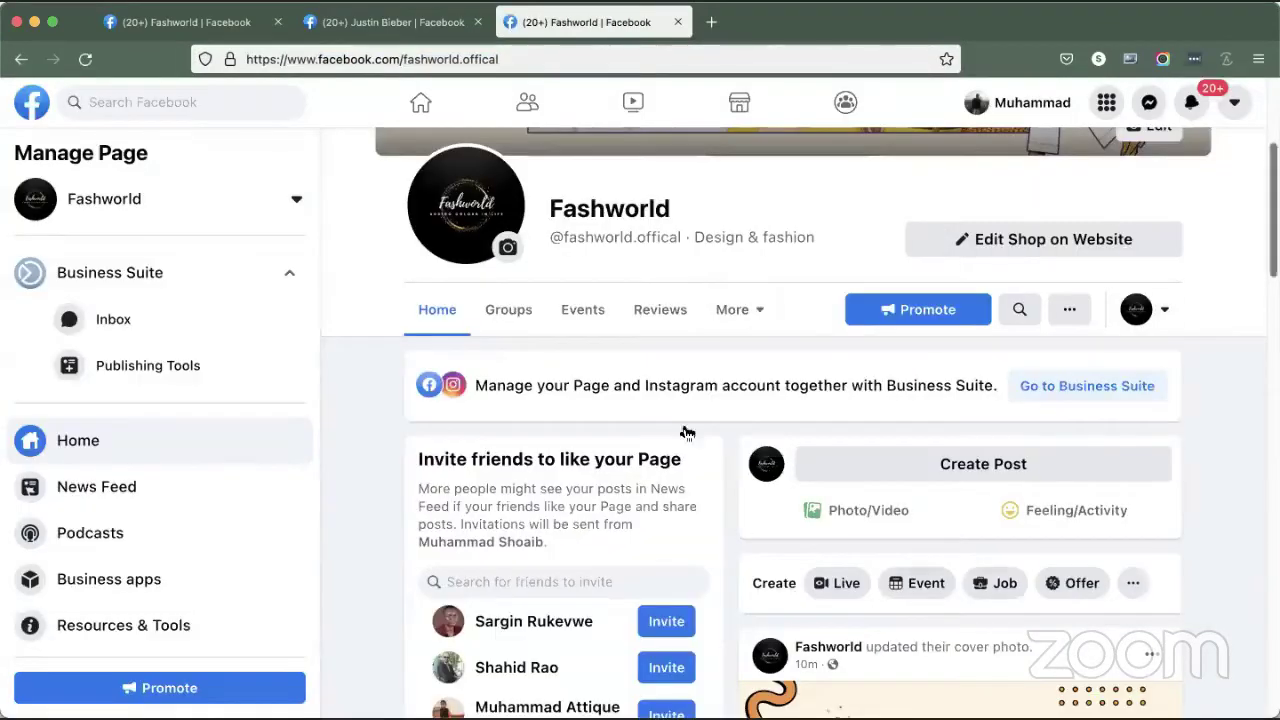
Step: Turn on the Messages option that lets people contact the Page privately, and save the change
click(225, 24)
click(542, 336)
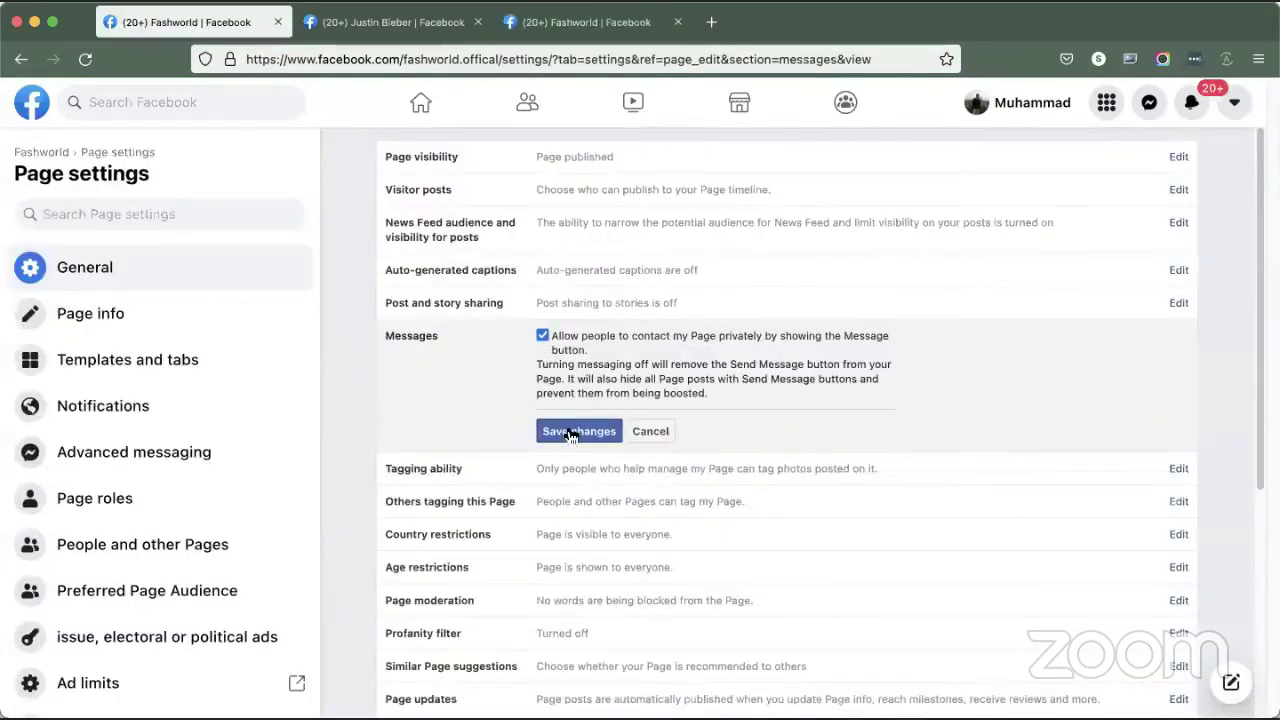
click(573, 434)
Step: Reload the Fashworld Page in the third browser tab, look through its other actions, and close that tab
click(590, 23)
click(85, 61)
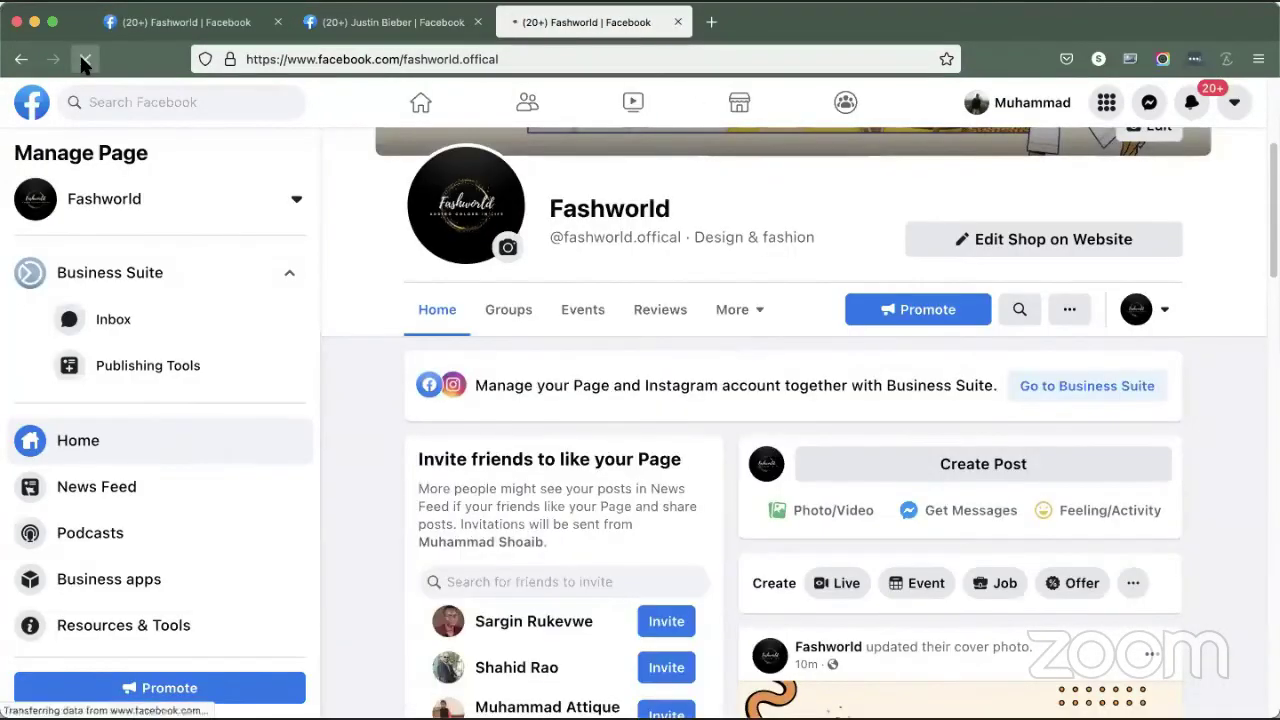
click(1071, 318)
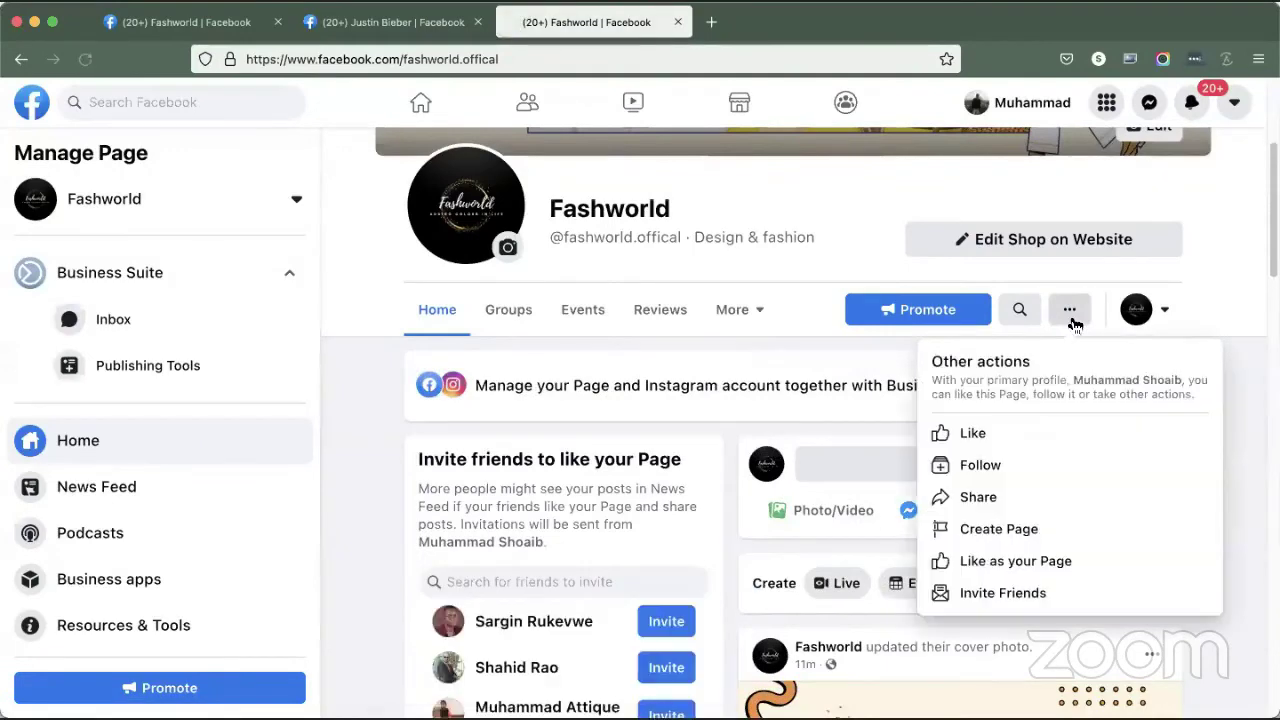
click(1071, 318)
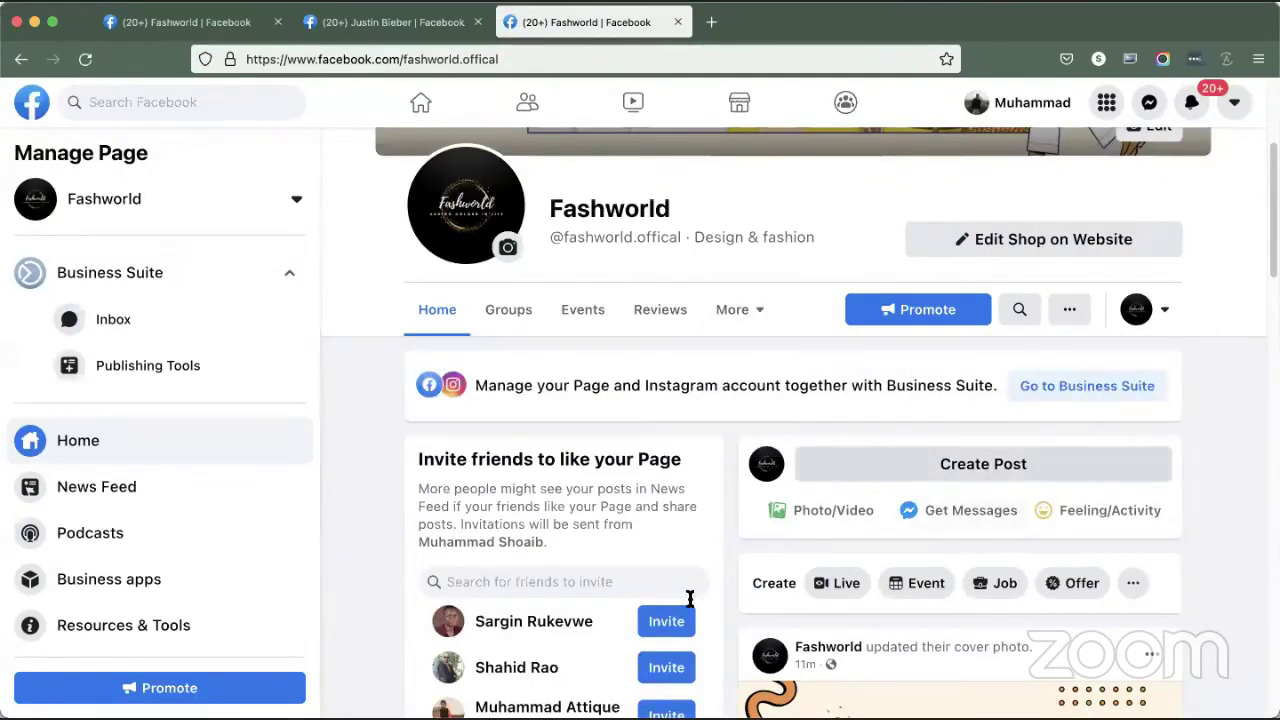
click(677, 22)
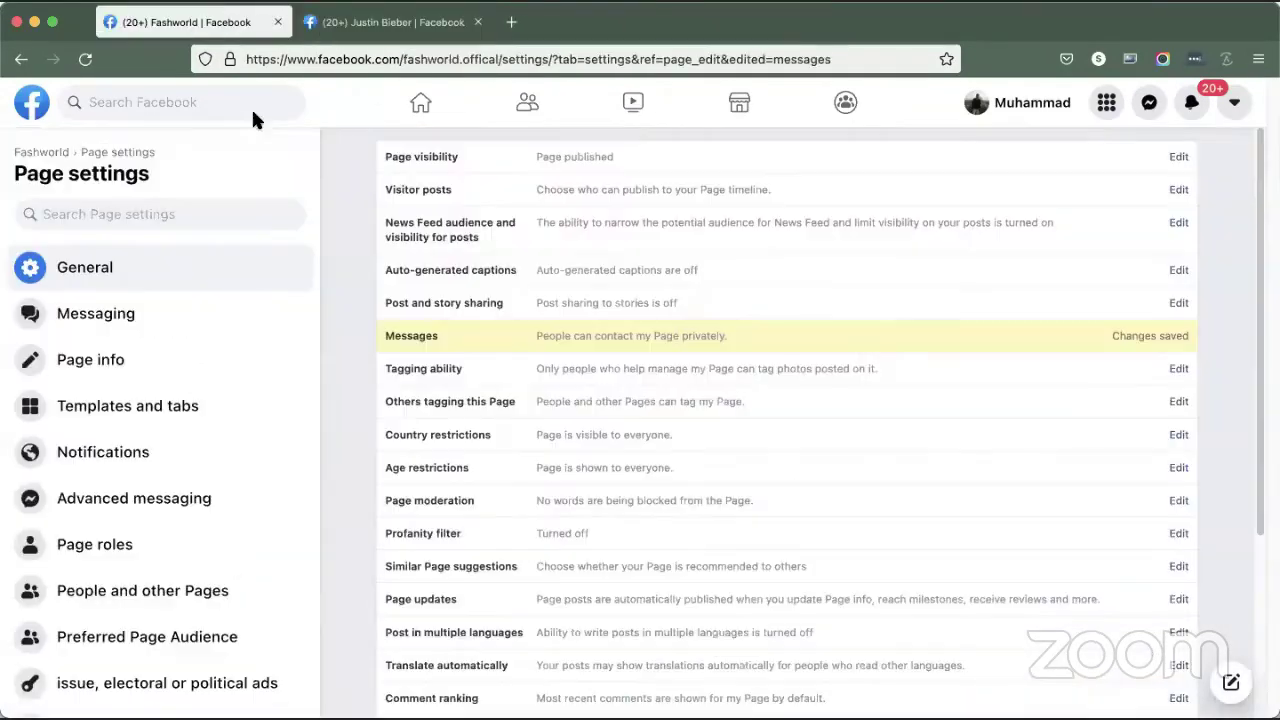
click(561, 372)
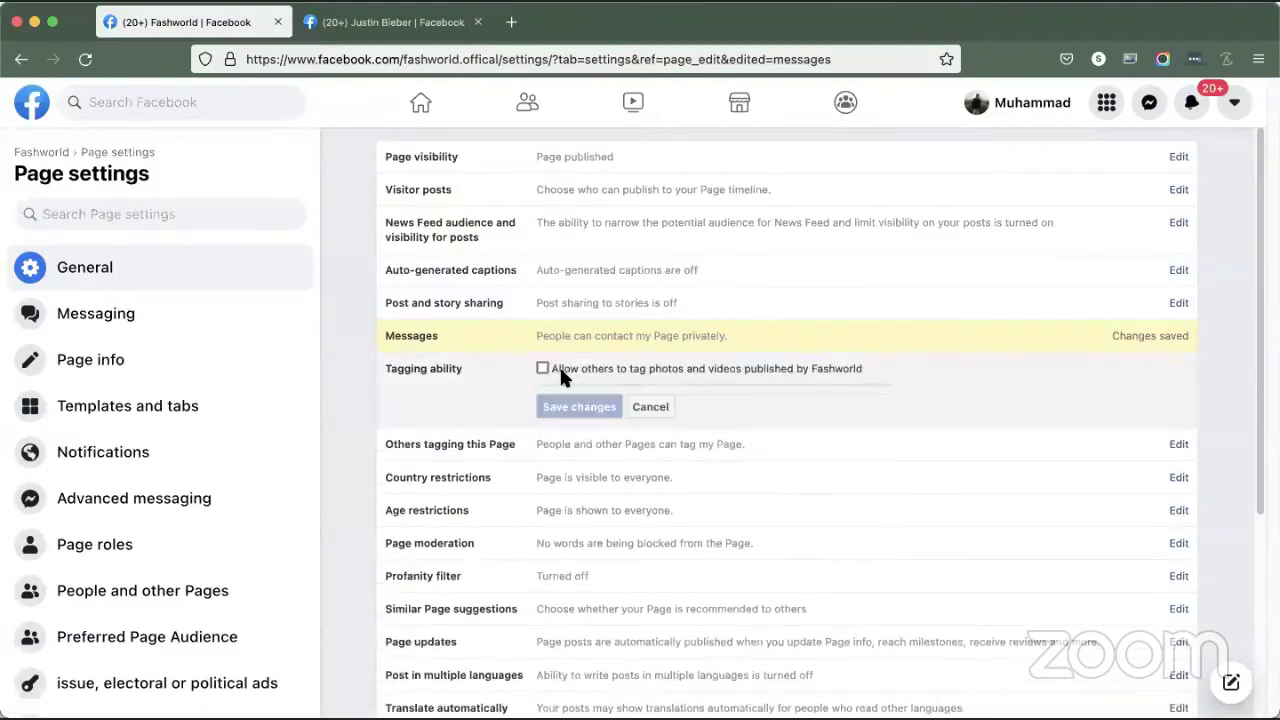
click(613, 370)
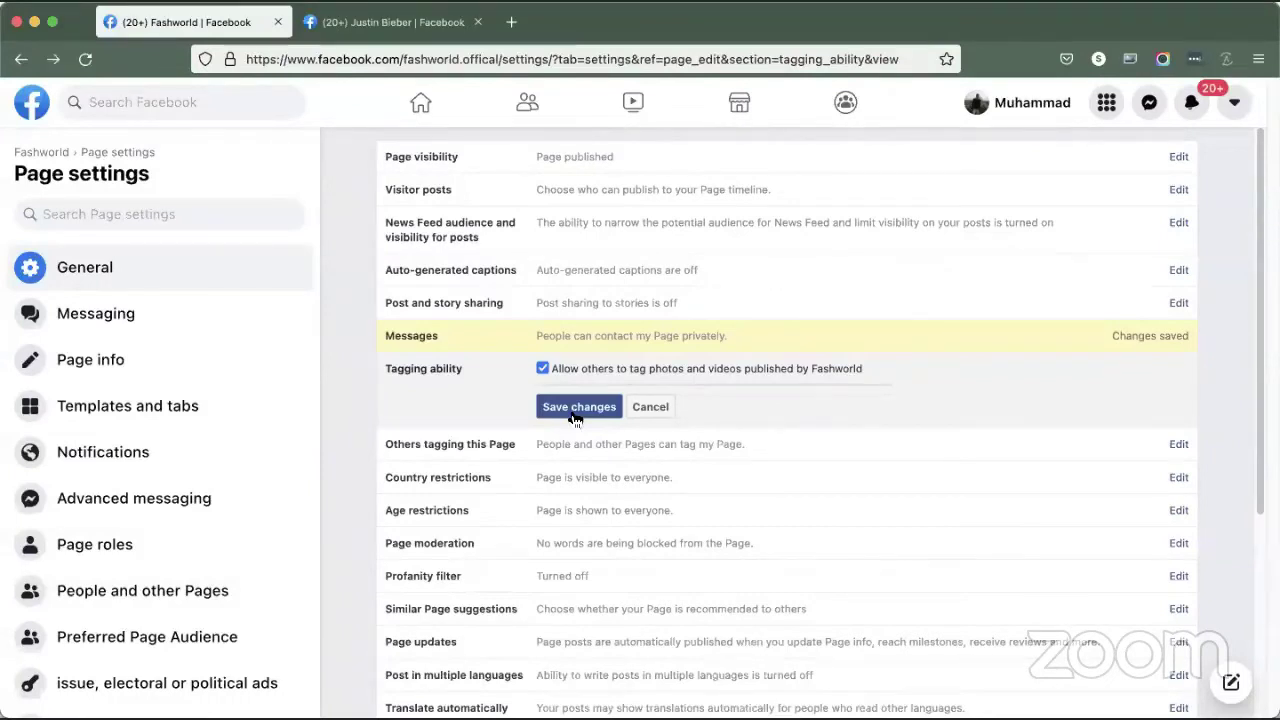
click(542, 368)
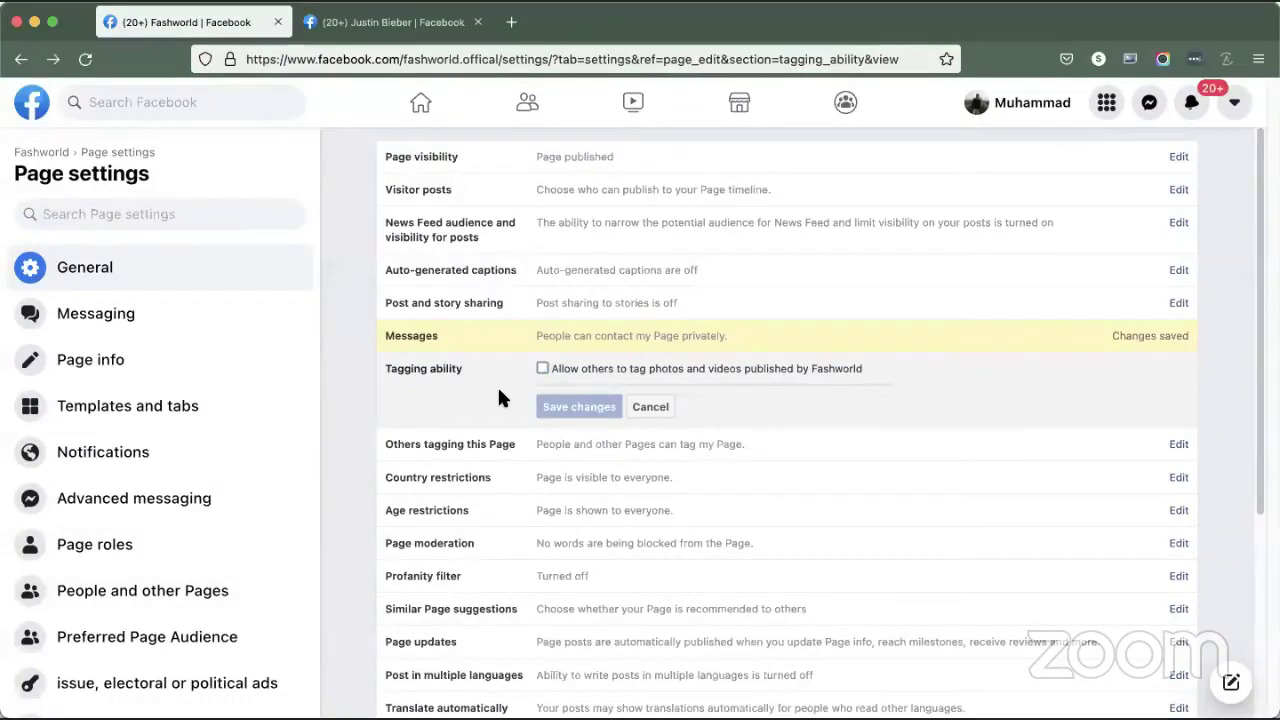
Step: Disallow people and other Pages from tagging Fashworld under Others tagging this Page, and save the change
click(540, 457)
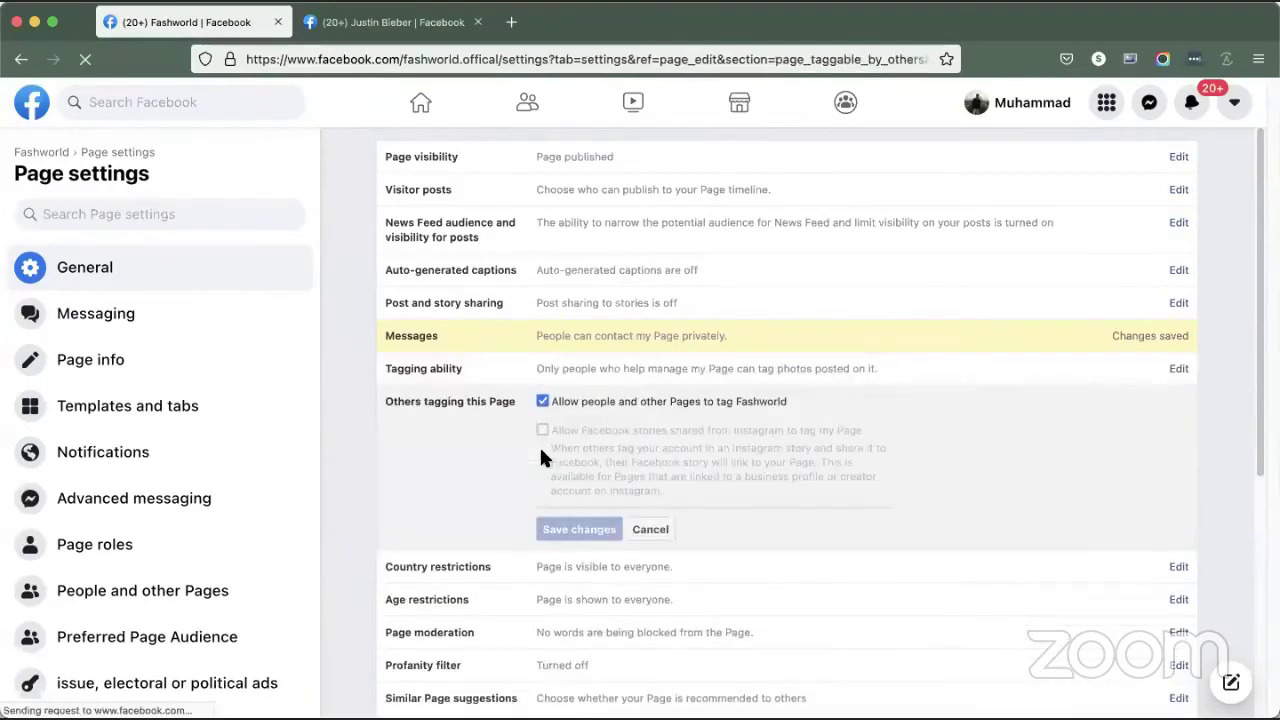
click(542, 401)
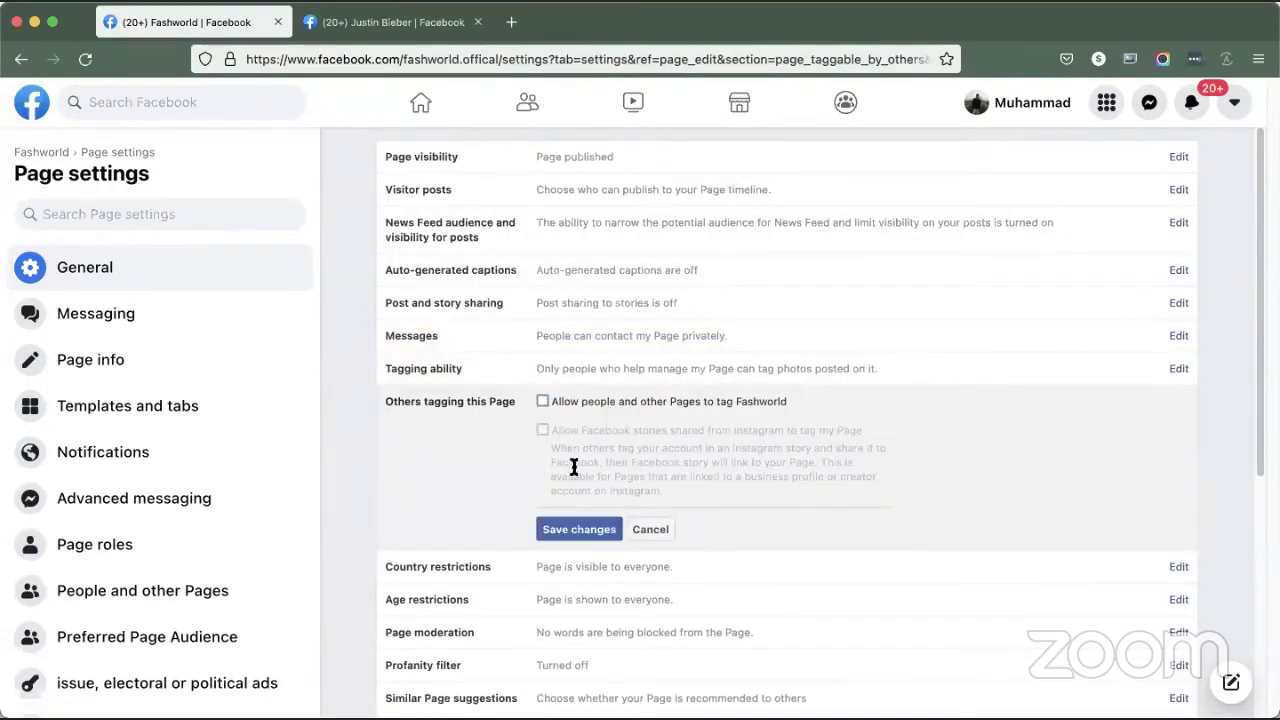
click(570, 530)
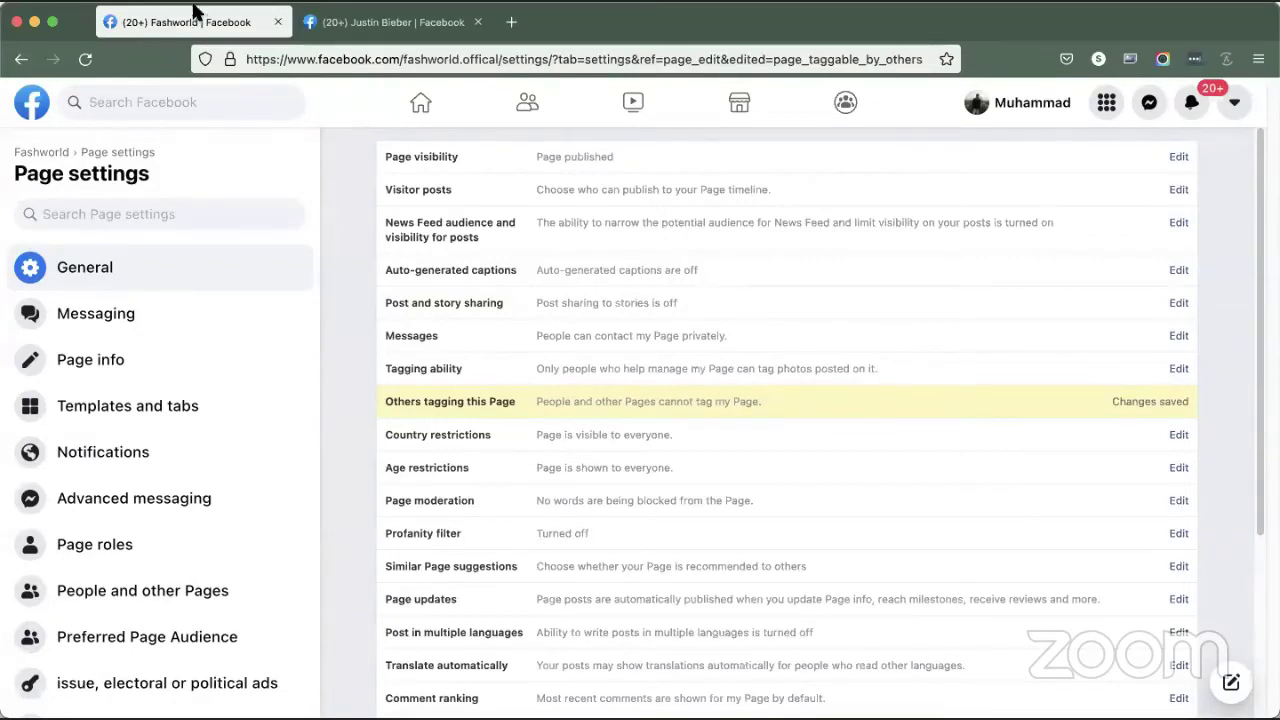
Step: Review the Tagging ability and Others tagging this Page settings, cancelling each without changes
click(559, 375)
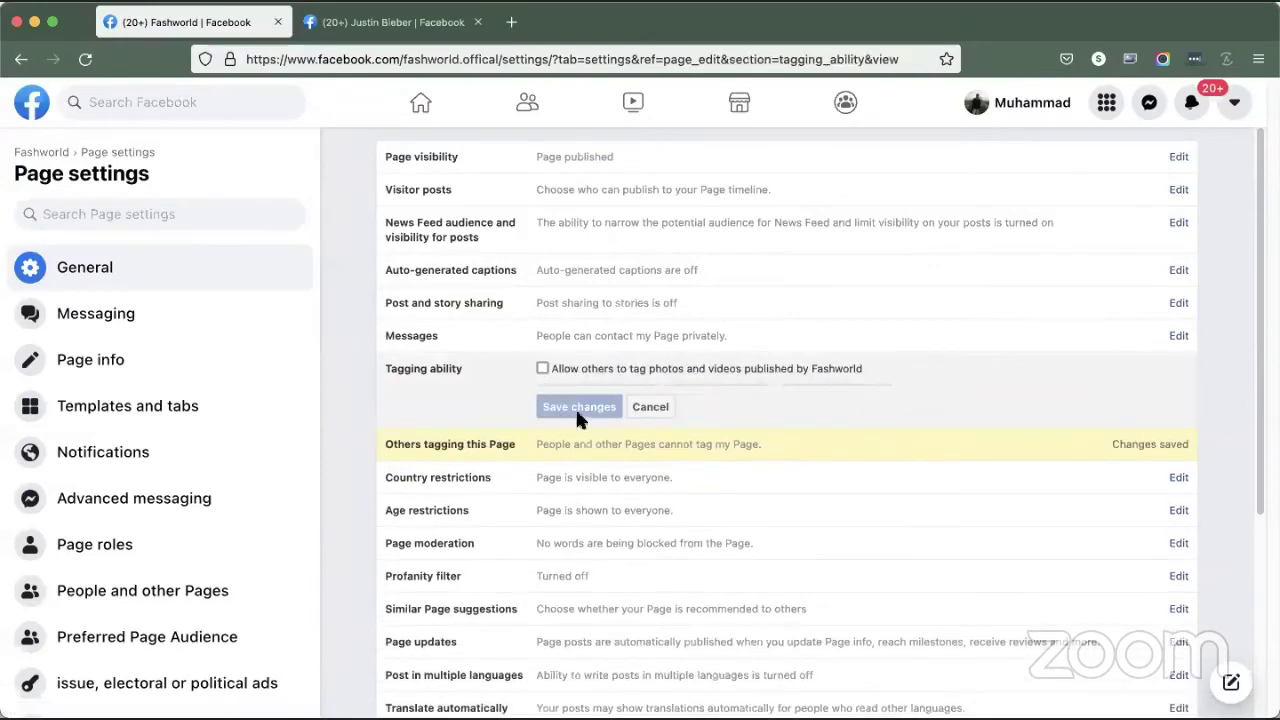
click(652, 408)
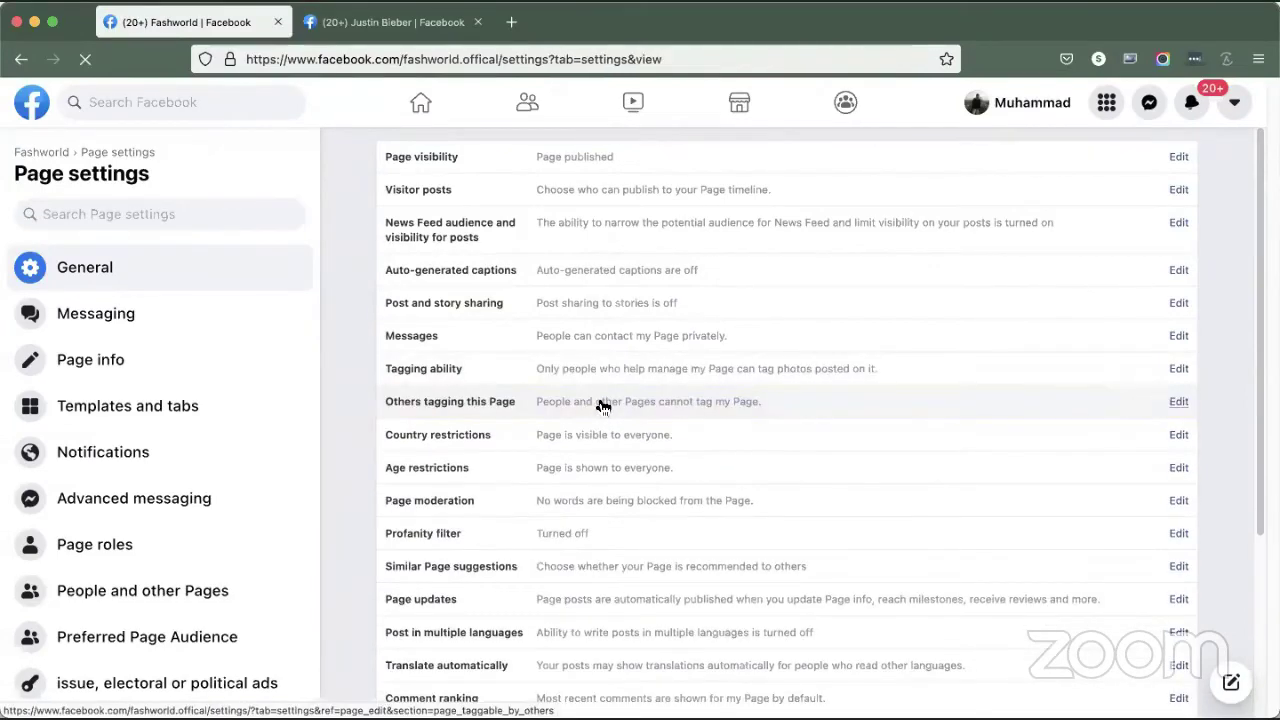
click(598, 400)
click(650, 529)
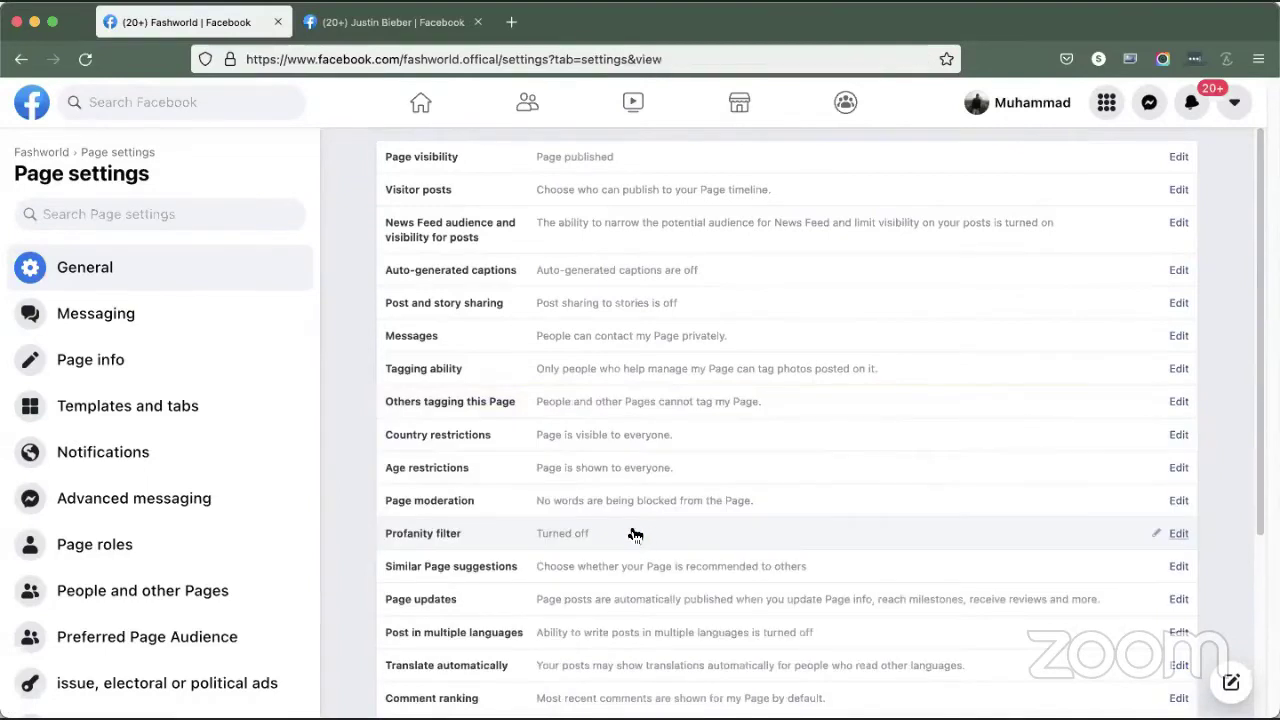
Step: Browse the posts on the Justin Bieber Page in the second browser tab, and return to the Fashworld Page settings
click(370, 37)
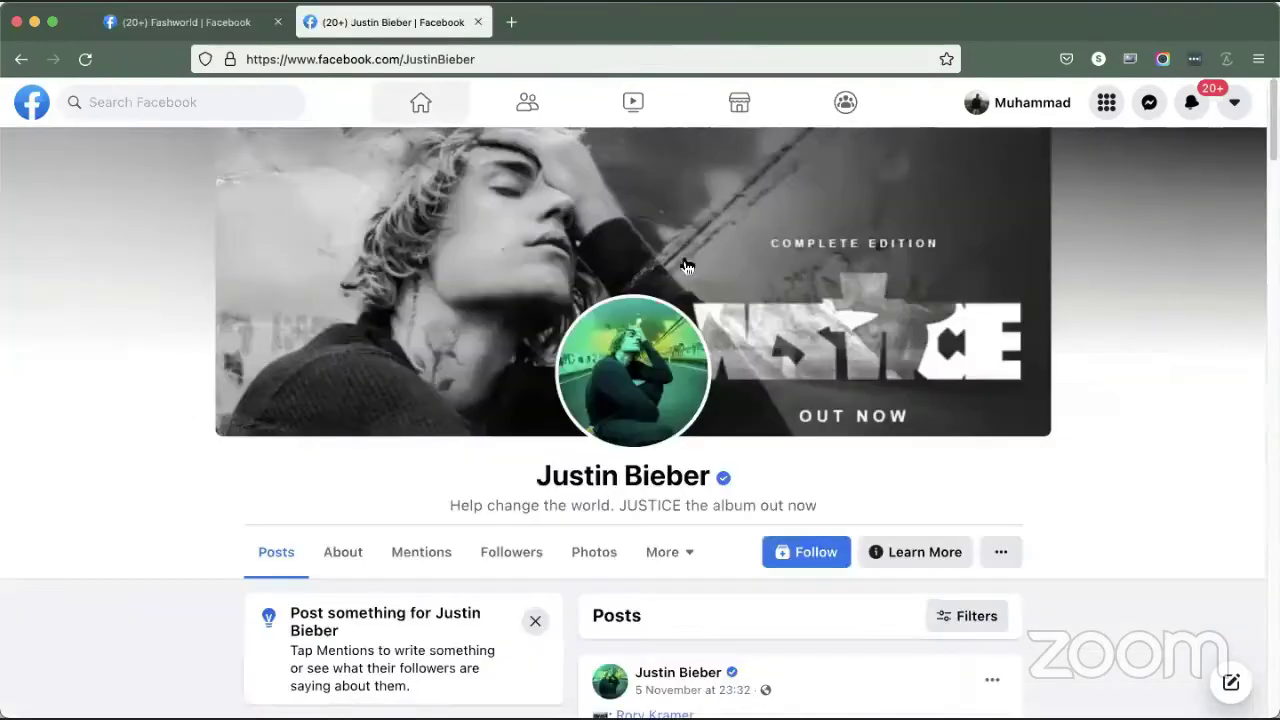
scroll(537, 493, down, 3)
scroll(540, 495, down, 5)
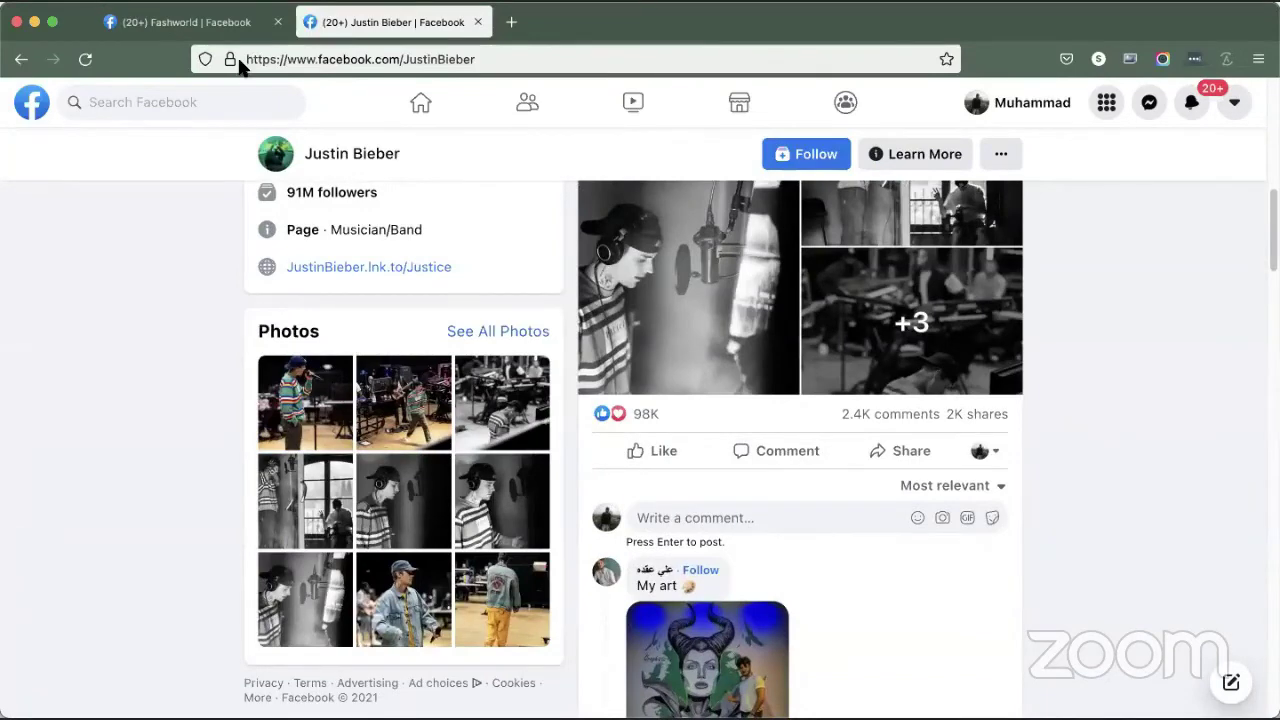
click(157, 23)
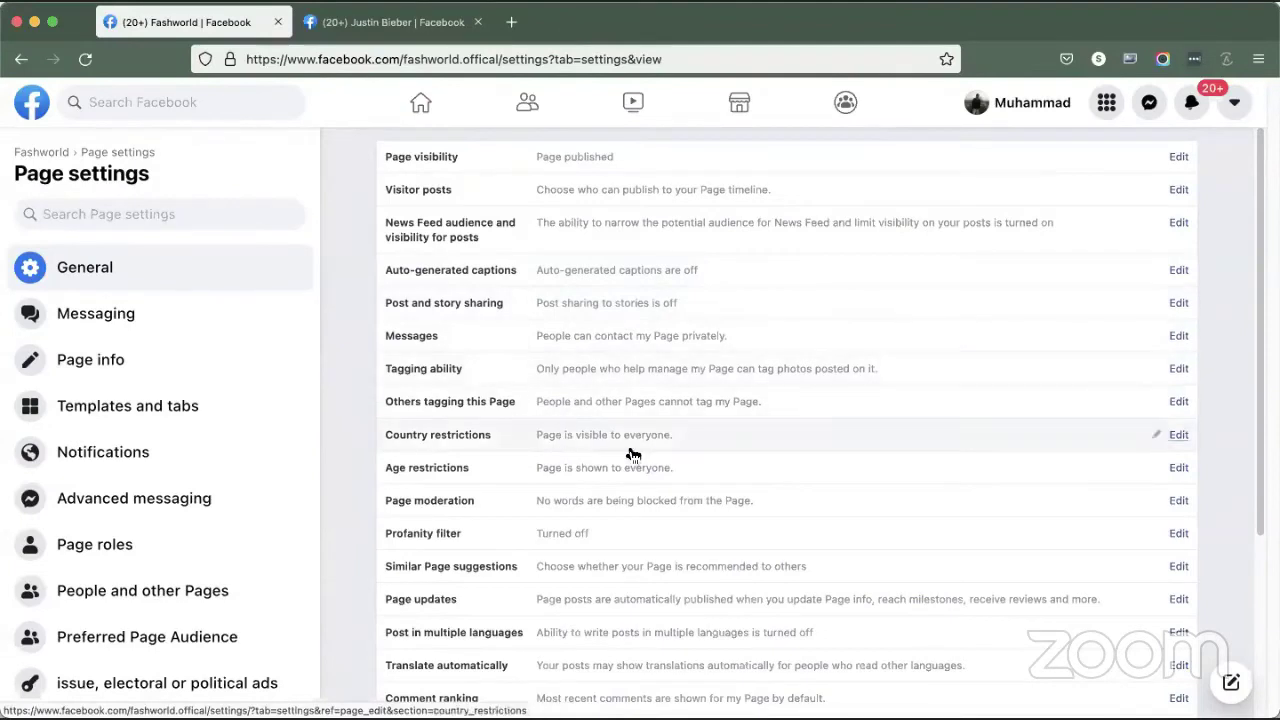
Step: Examine the Country restrictions options for showing or hiding the Page by country, and cancel without changes
click(577, 441)
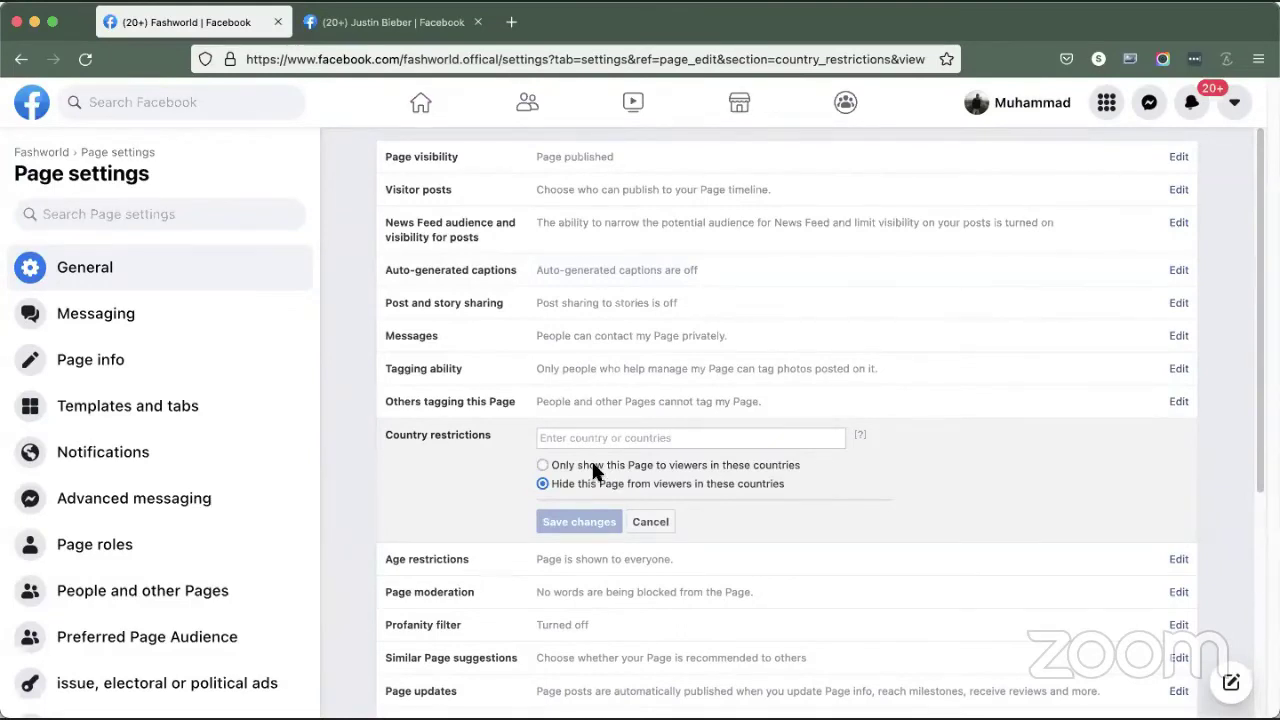
click(571, 436)
click(658, 527)
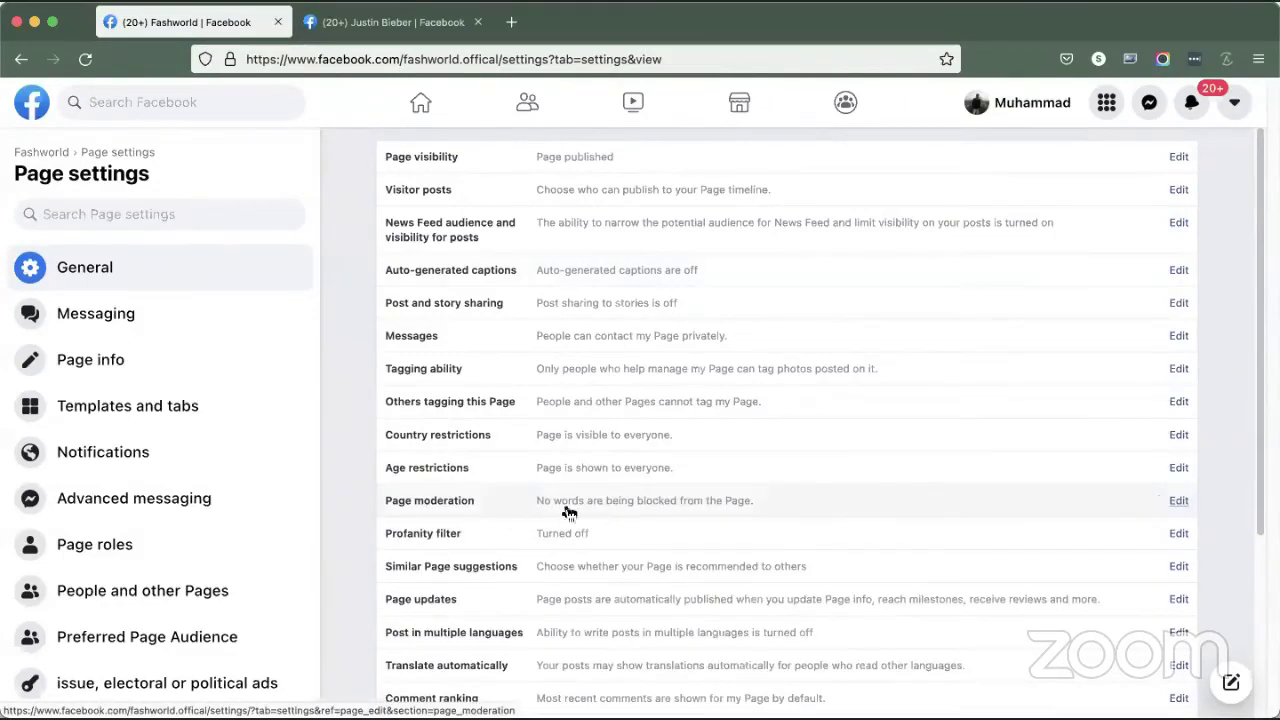
Step: Open the Page moderation setting, read its guidance, and add trump and modi to the words hidden from the Page
click(603, 510)
scroll(518, 495, down, 1)
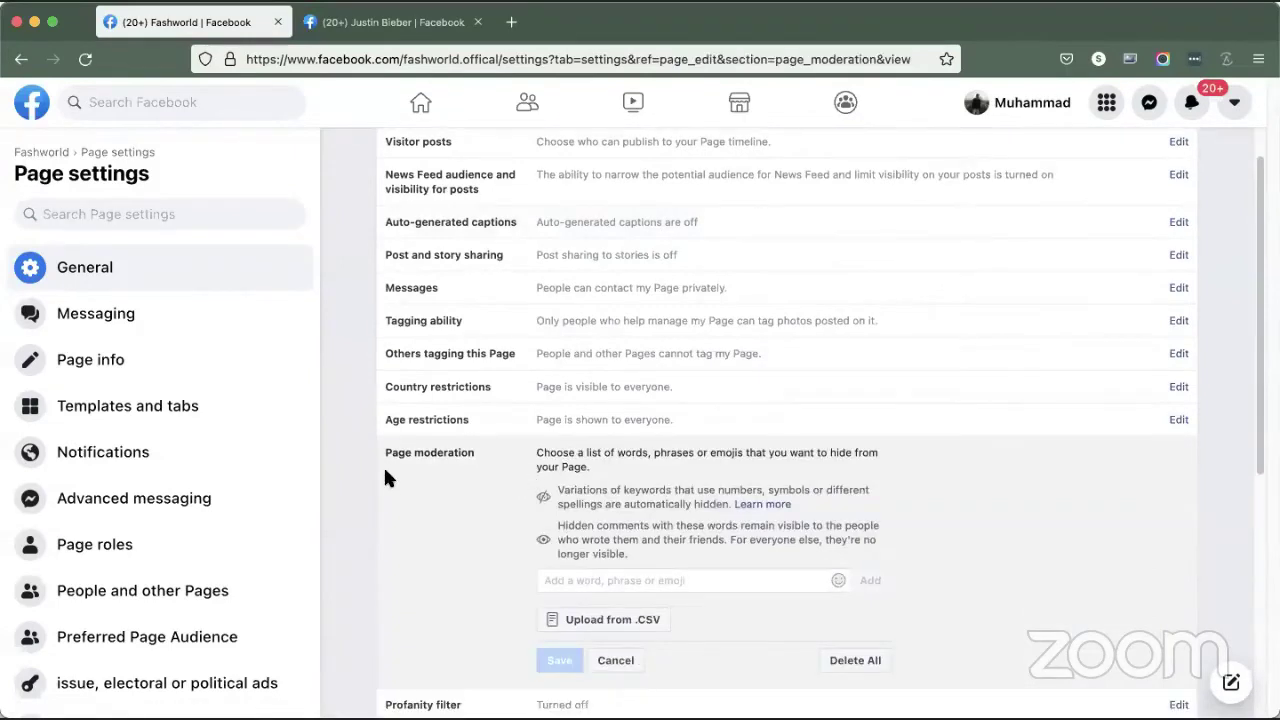
scroll(480, 543, down, 1)
scroll(473, 547, down, 1)
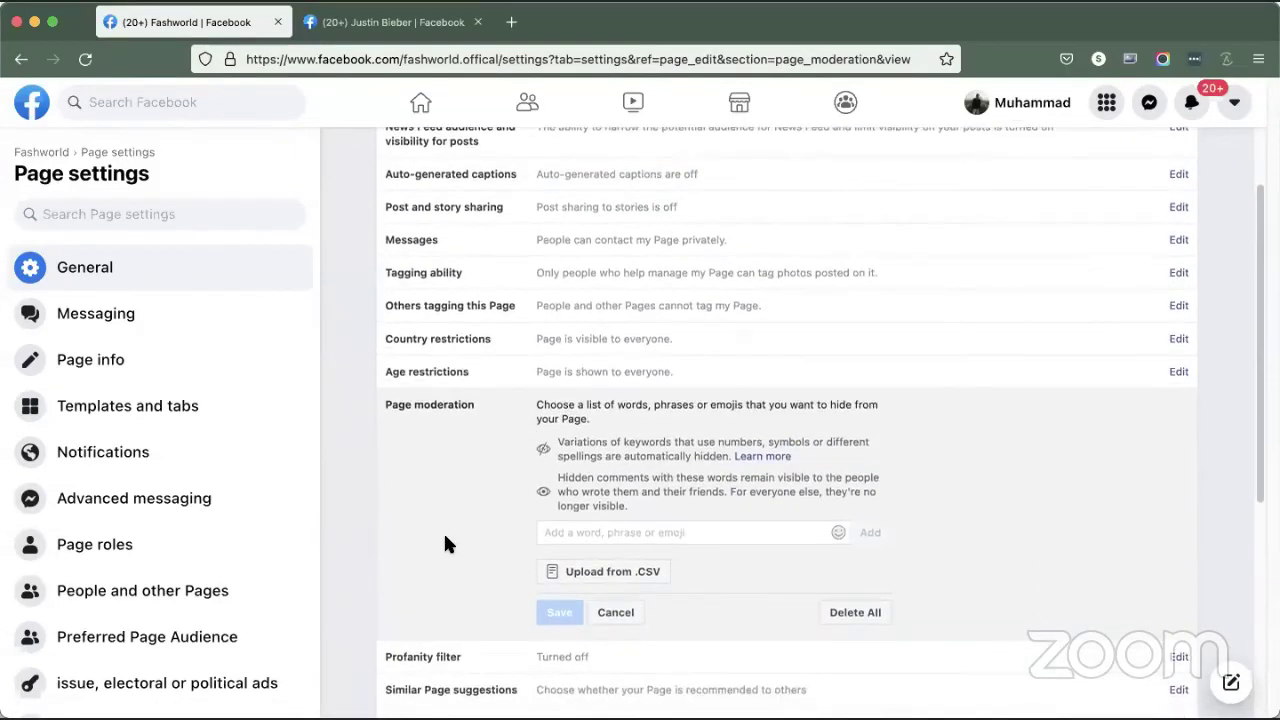
drag(650, 443, 719, 427)
click(664, 443)
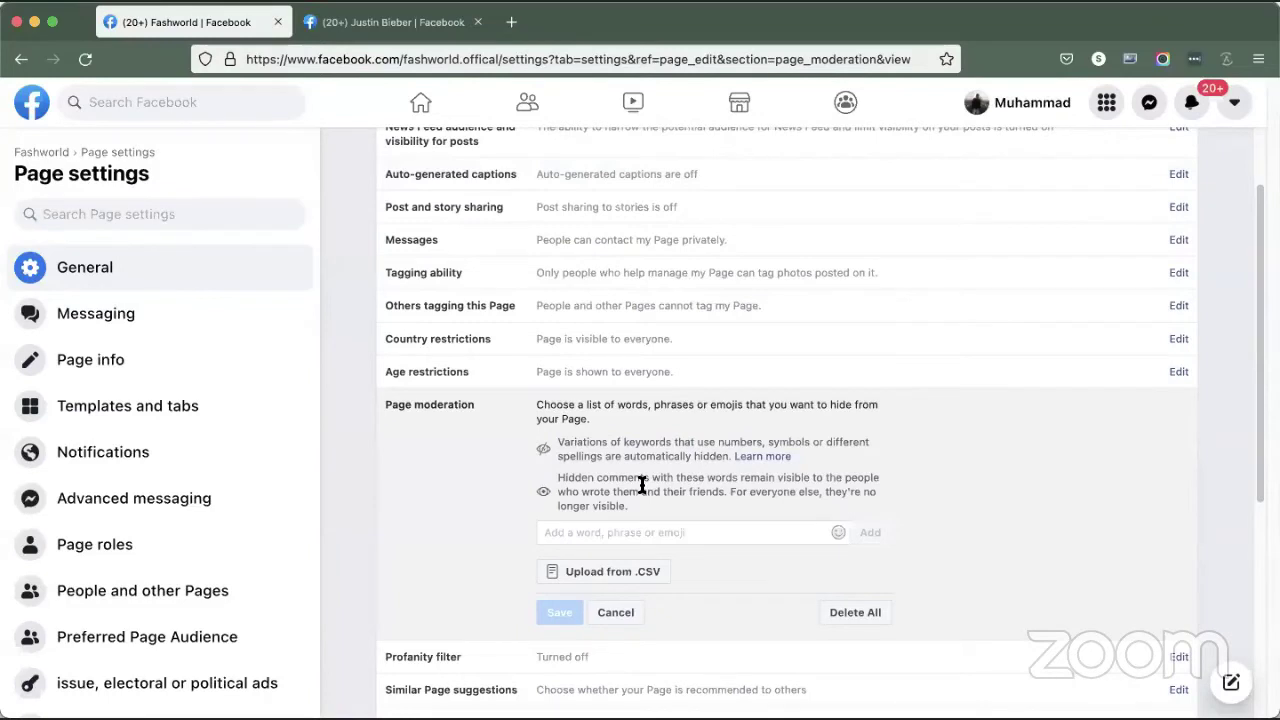
click(589, 527)
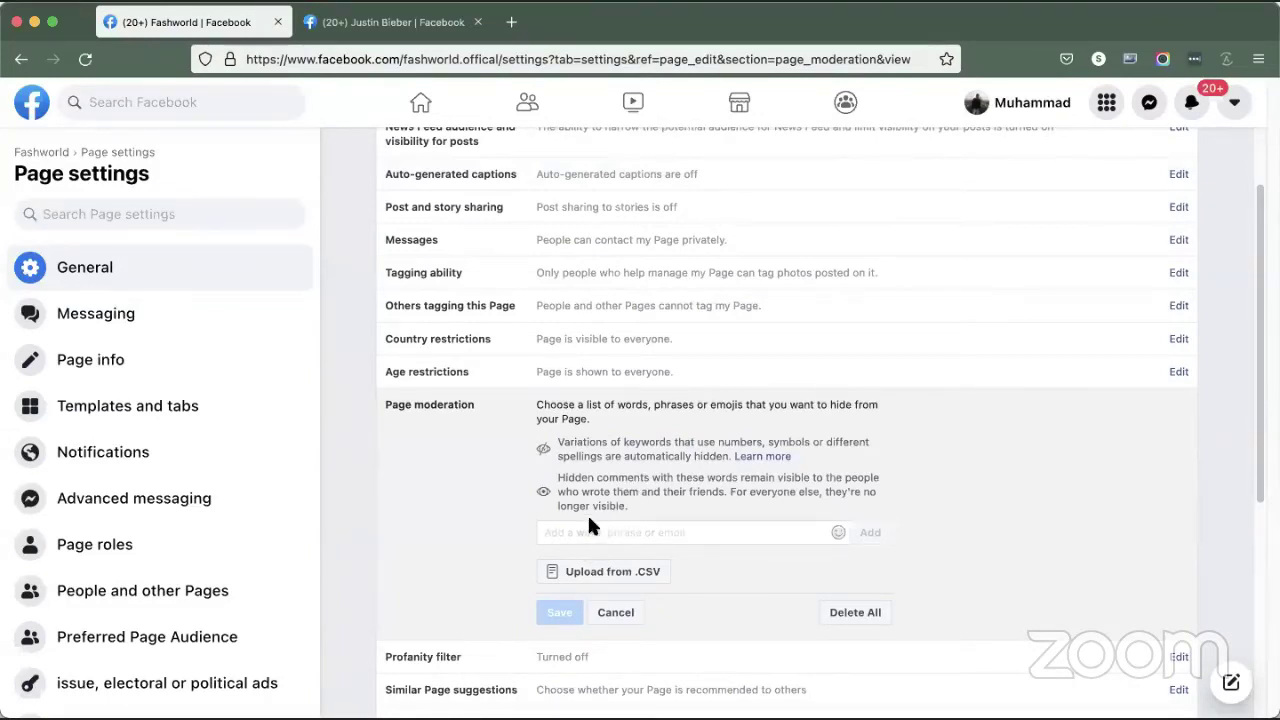
text(trump)
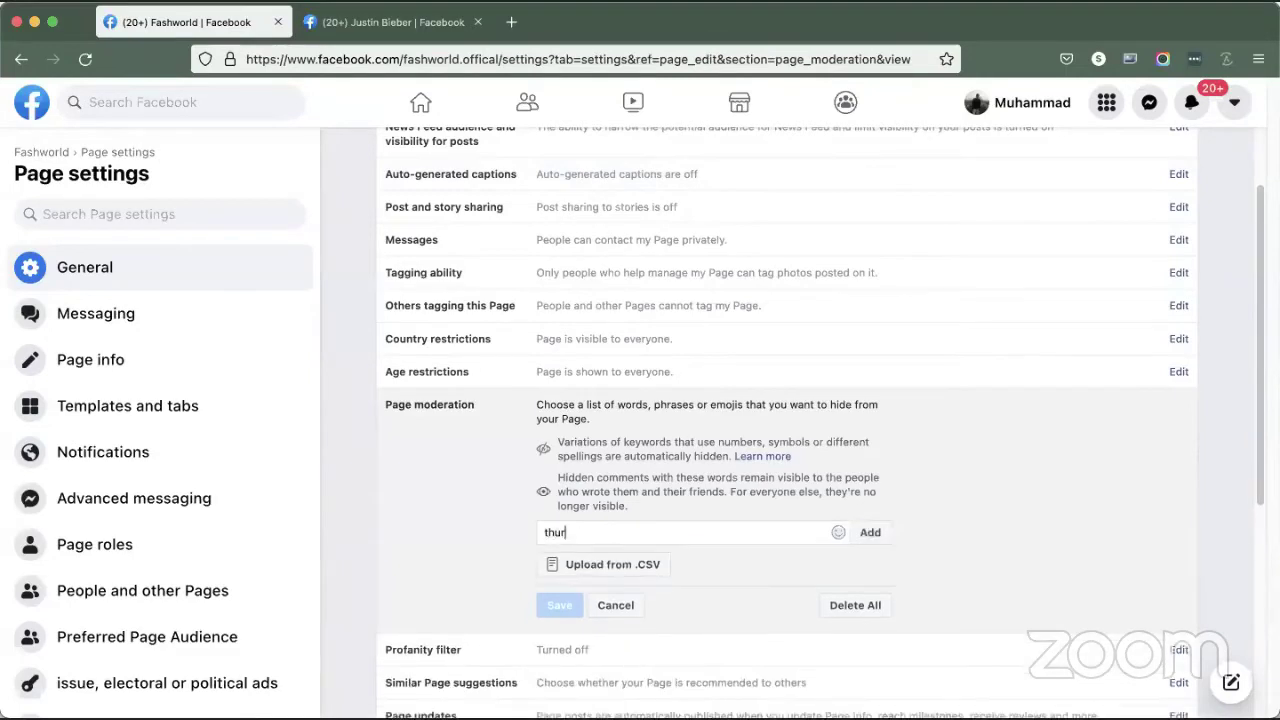
key(Return)
text(modi)
key(Return)
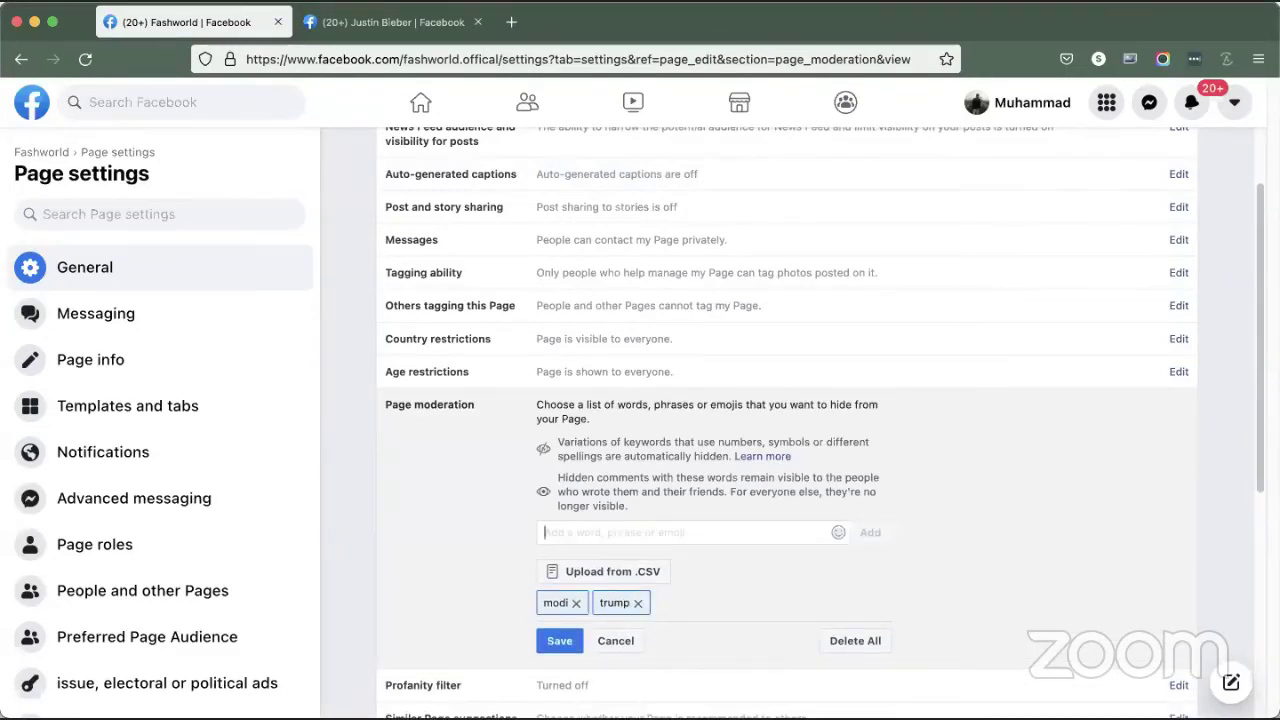
Step: Add nawaz sharif, bkwas, fazool, butto and bilo rani to the Page moderation word list
text(nawaz sharif)
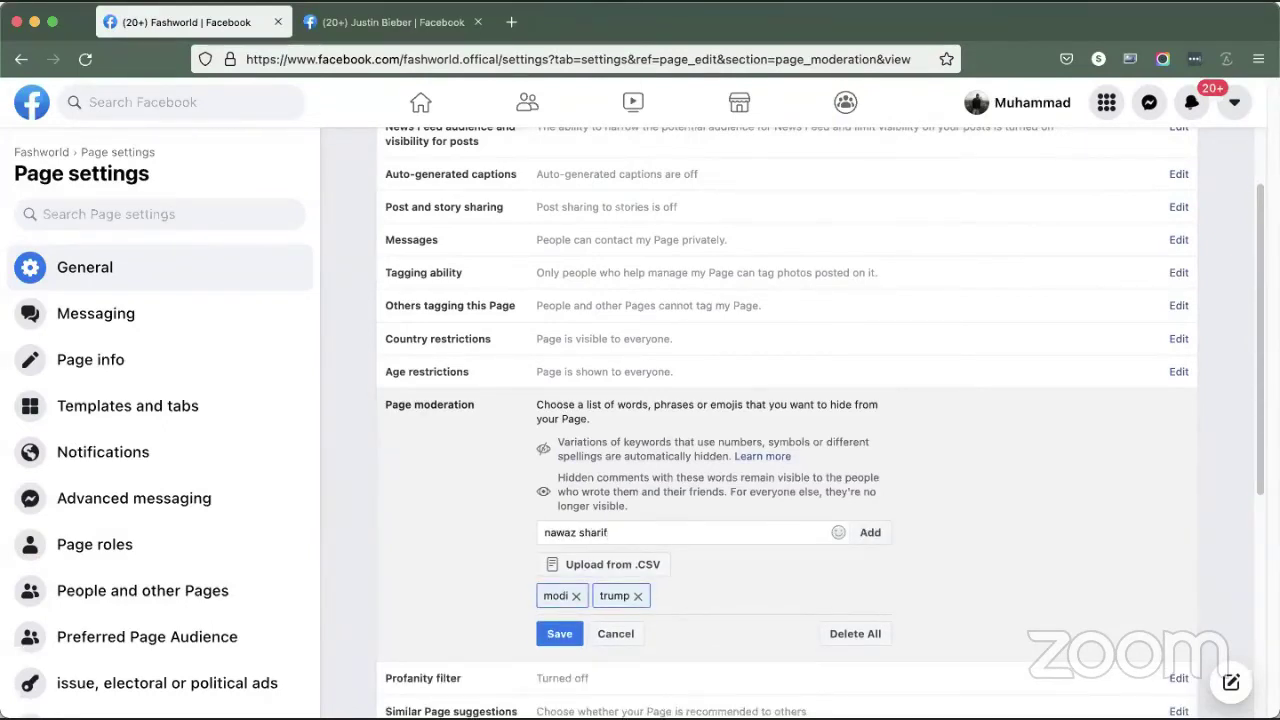
key(Return)
text(bkwas)
key(Return)
text(fazool)
key(Return)
text(butto)
key(Return)
text(bilo rani)
key(Return)
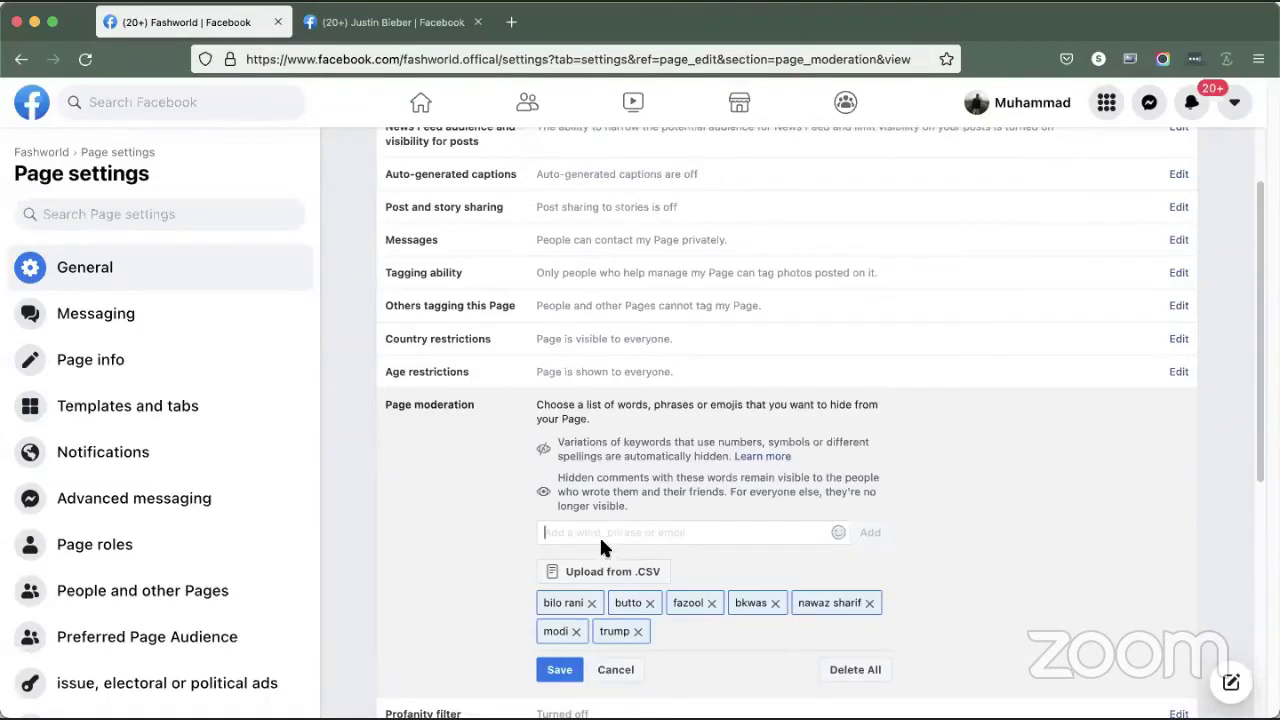
scroll(520, 510, down, 3)
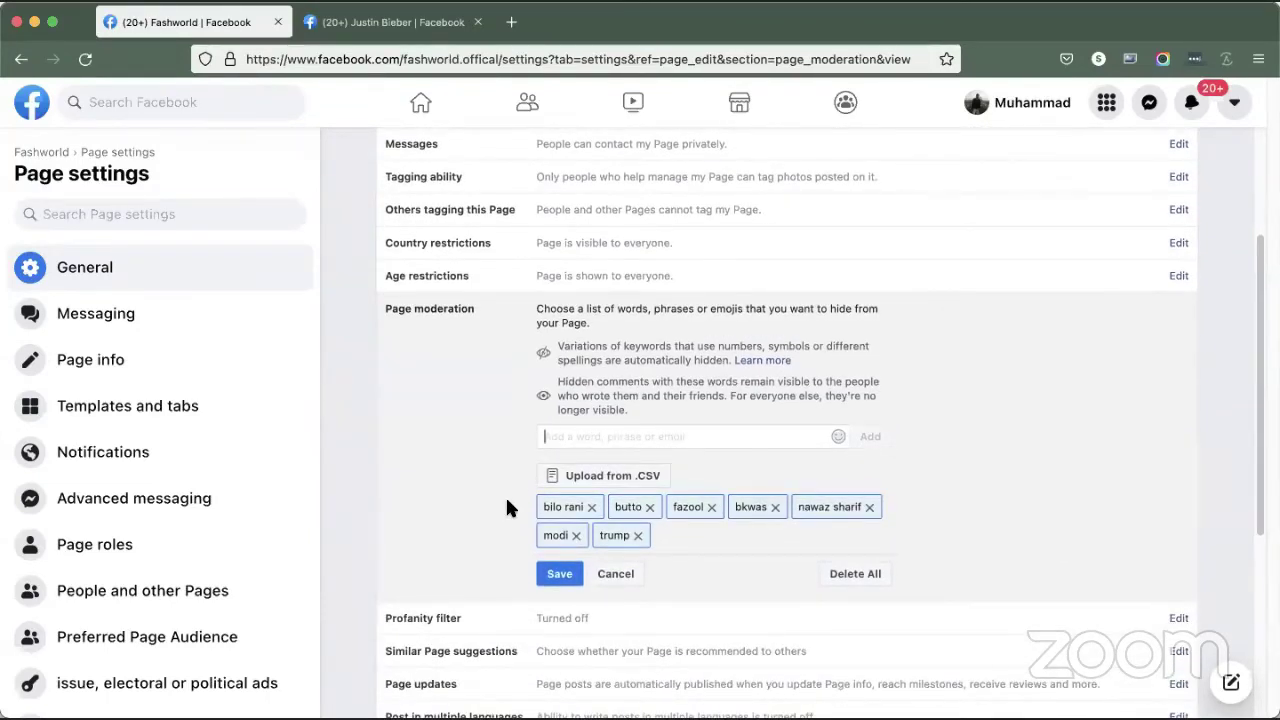
scroll(506, 509, down, 1)
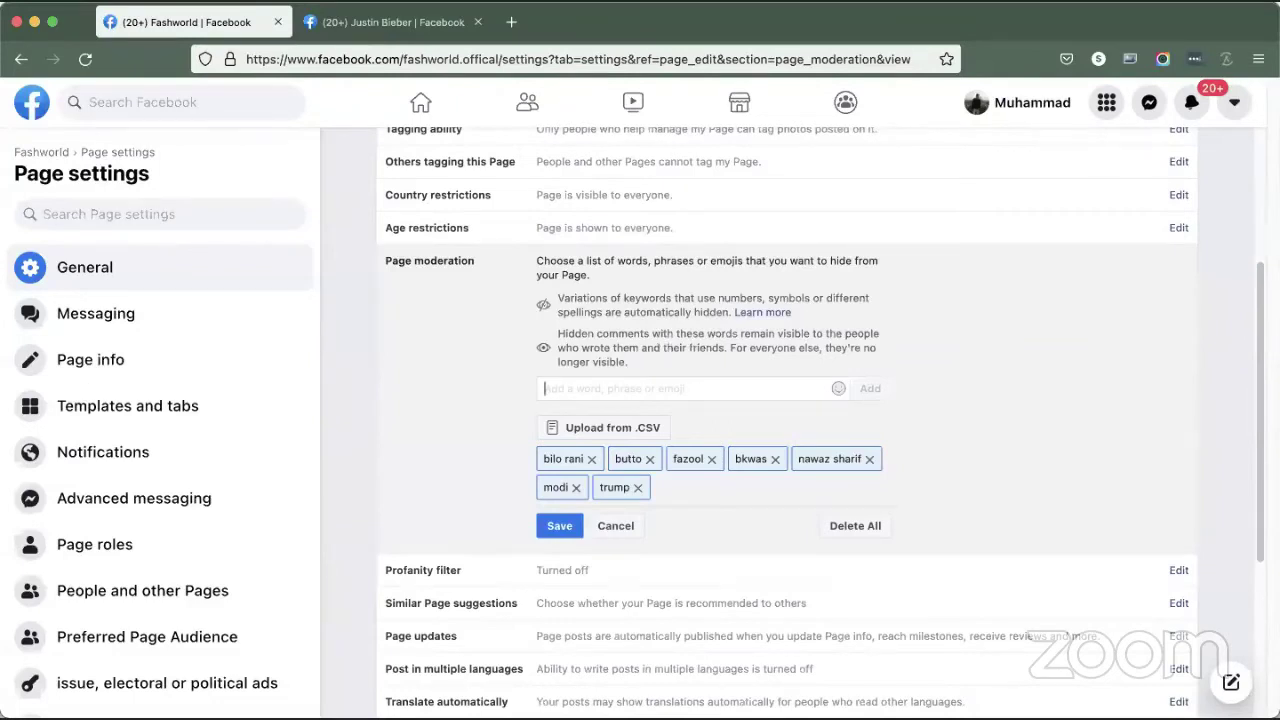
Step: Open google.com in a new browser tab
click(511, 22)
click(504, 59)
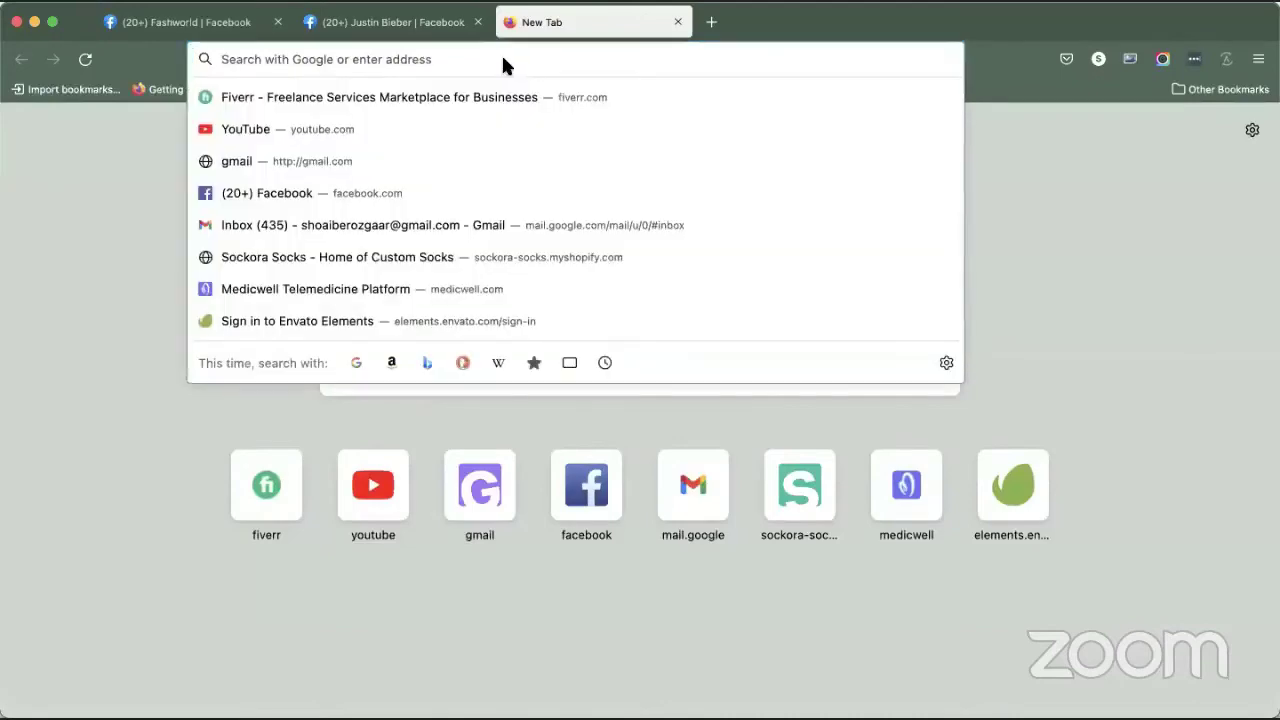
text(google.com/)
key(Return)
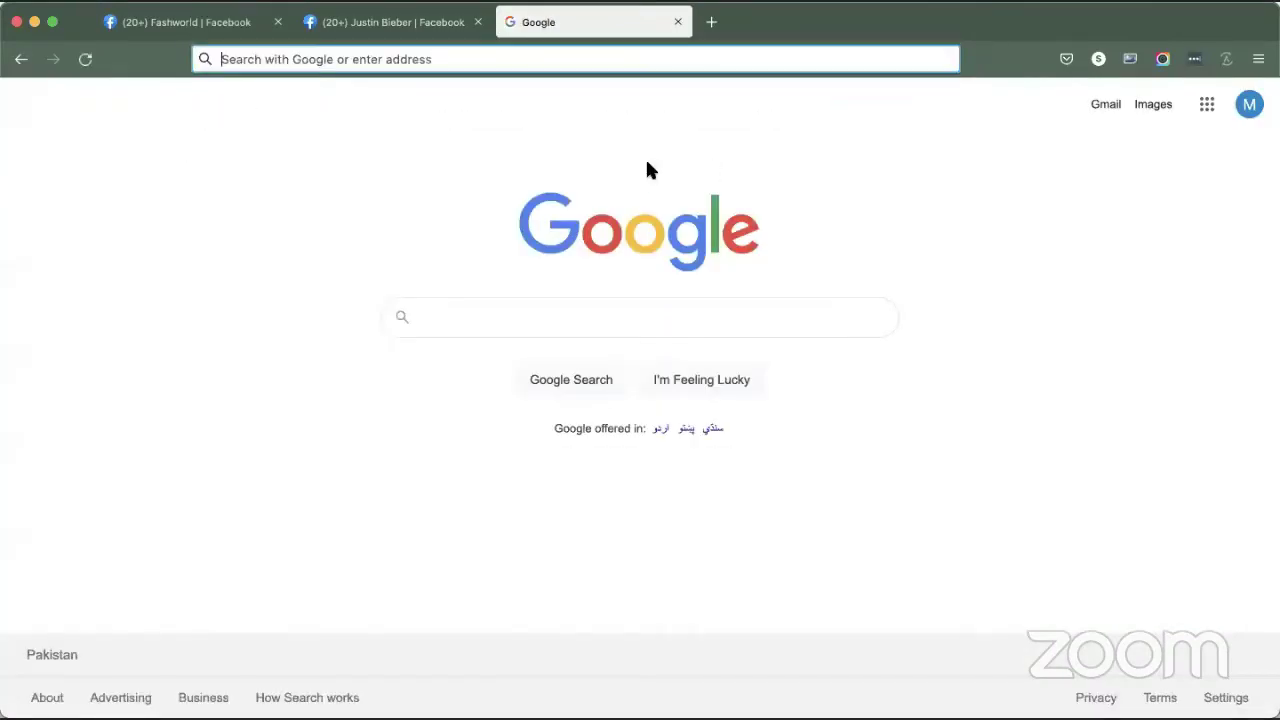
Step: Search Google for "list of block words"
key(super+l)
text(li)
click(498, 305)
text(list o)
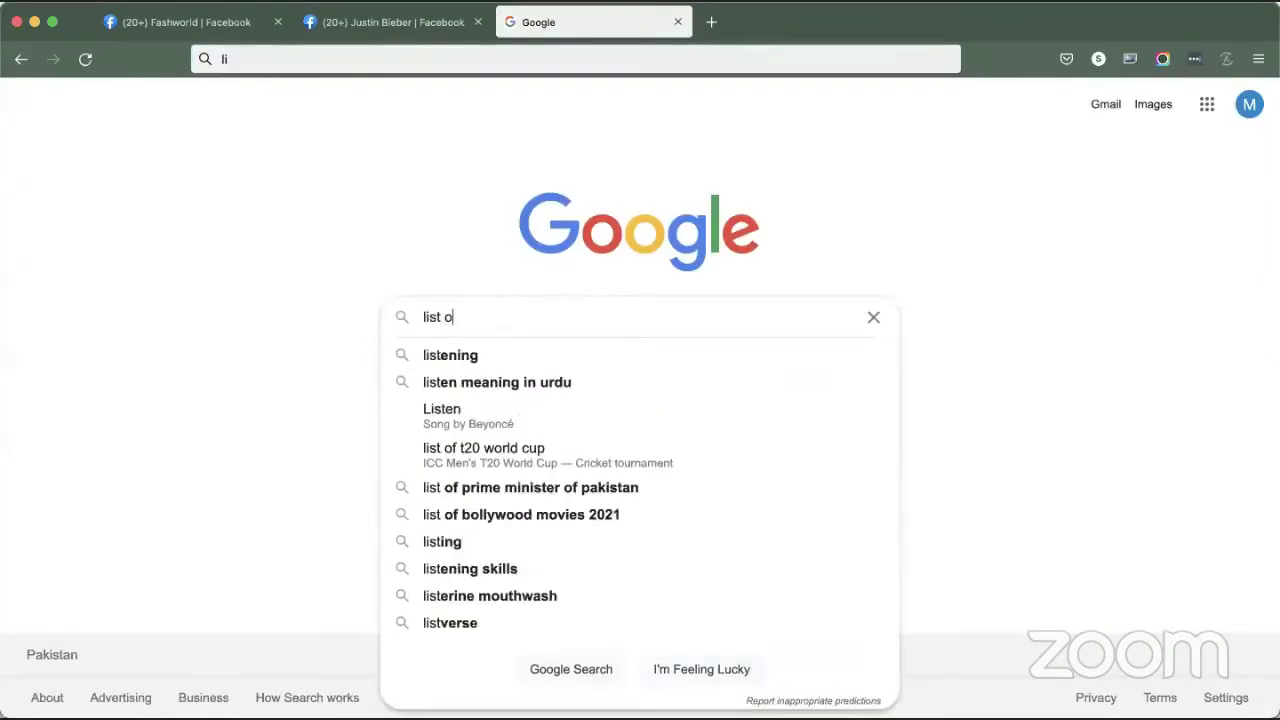
text(f block words)
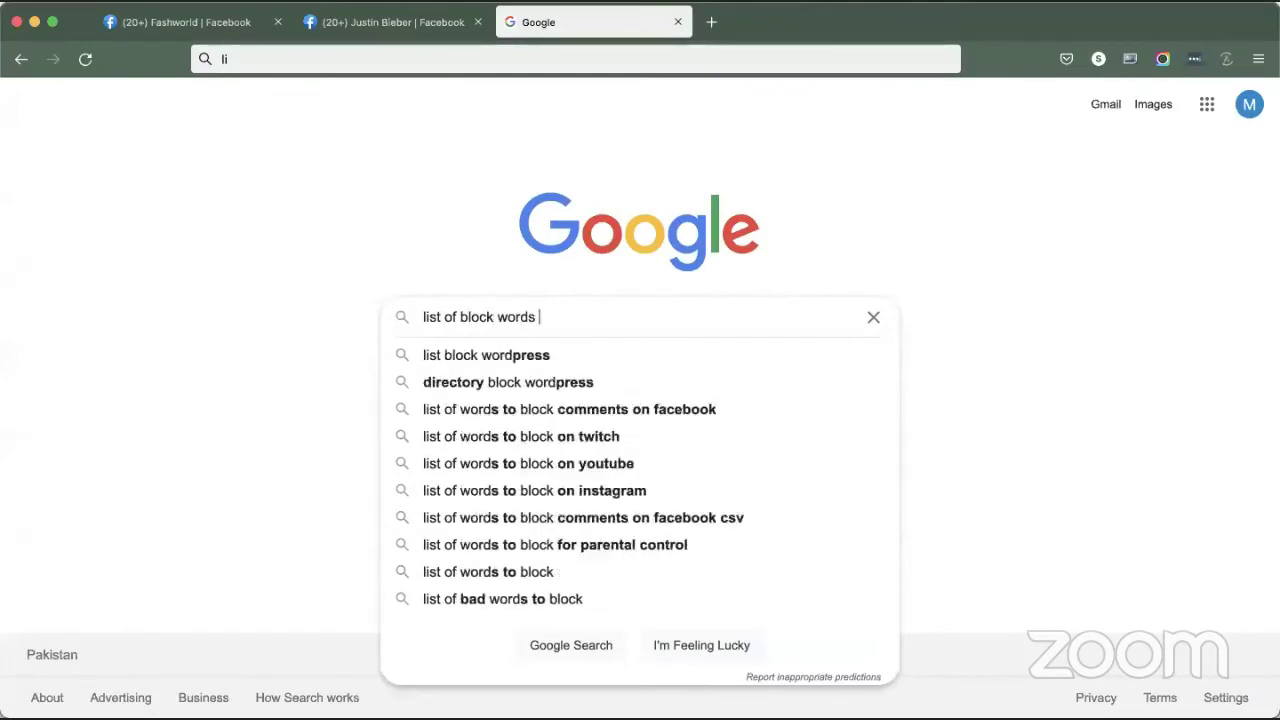
key(Return)
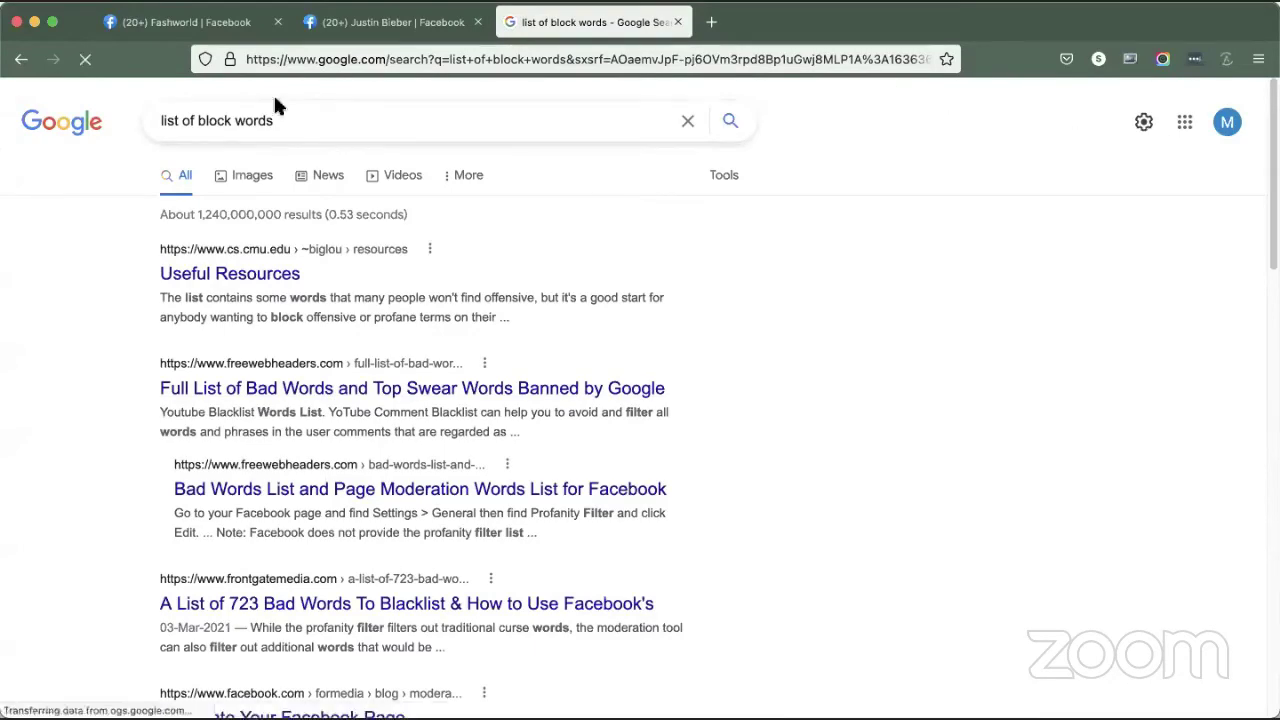
click(362, 25)
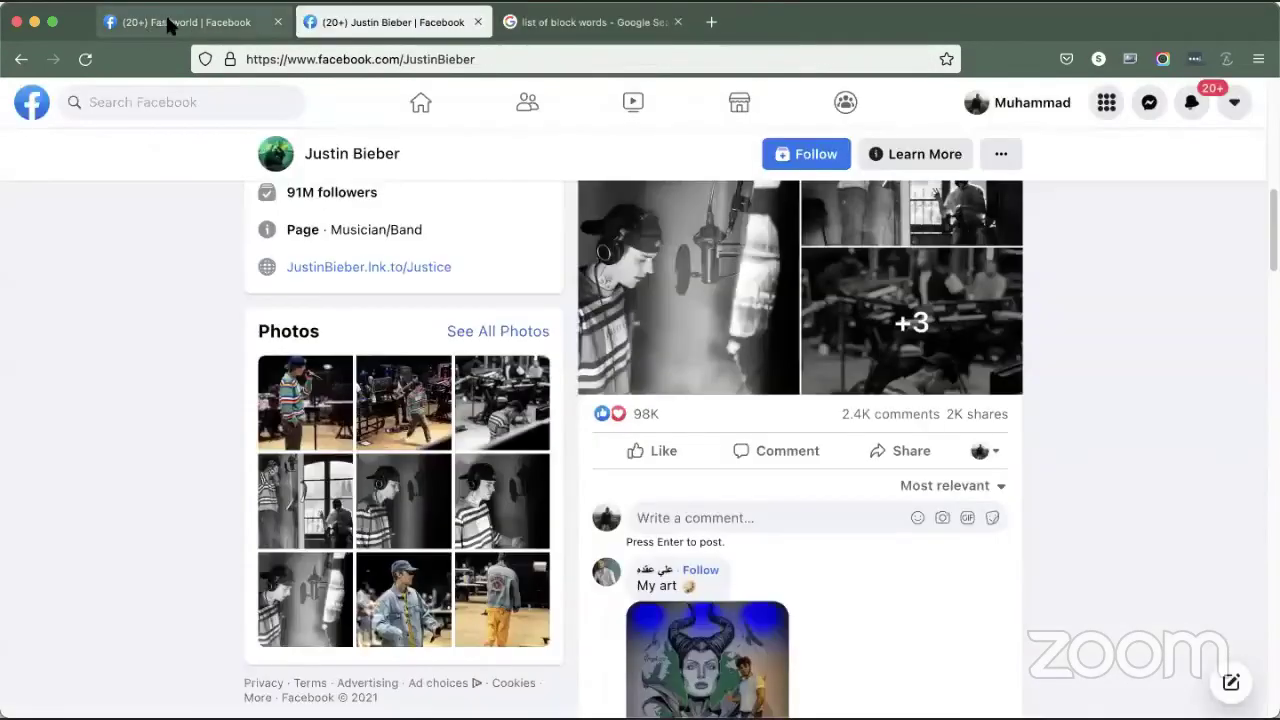
click(165, 16)
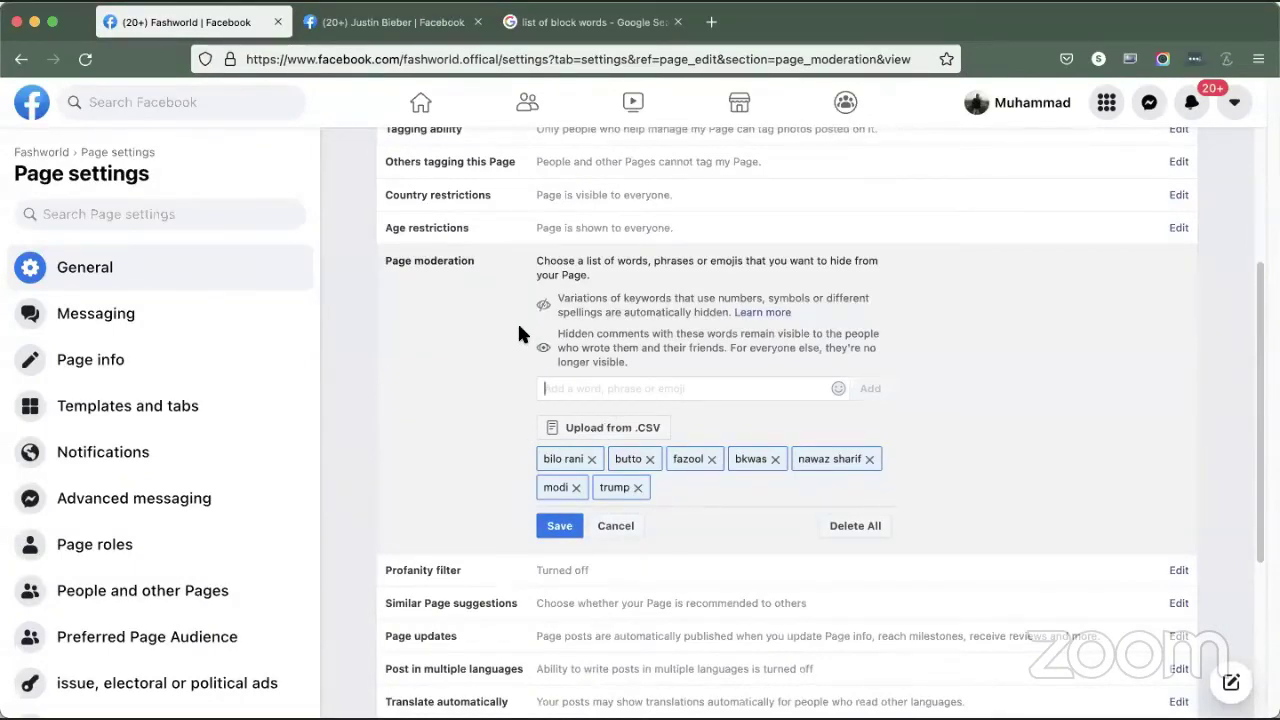
text(https://www.bbc.com)
key(Return)
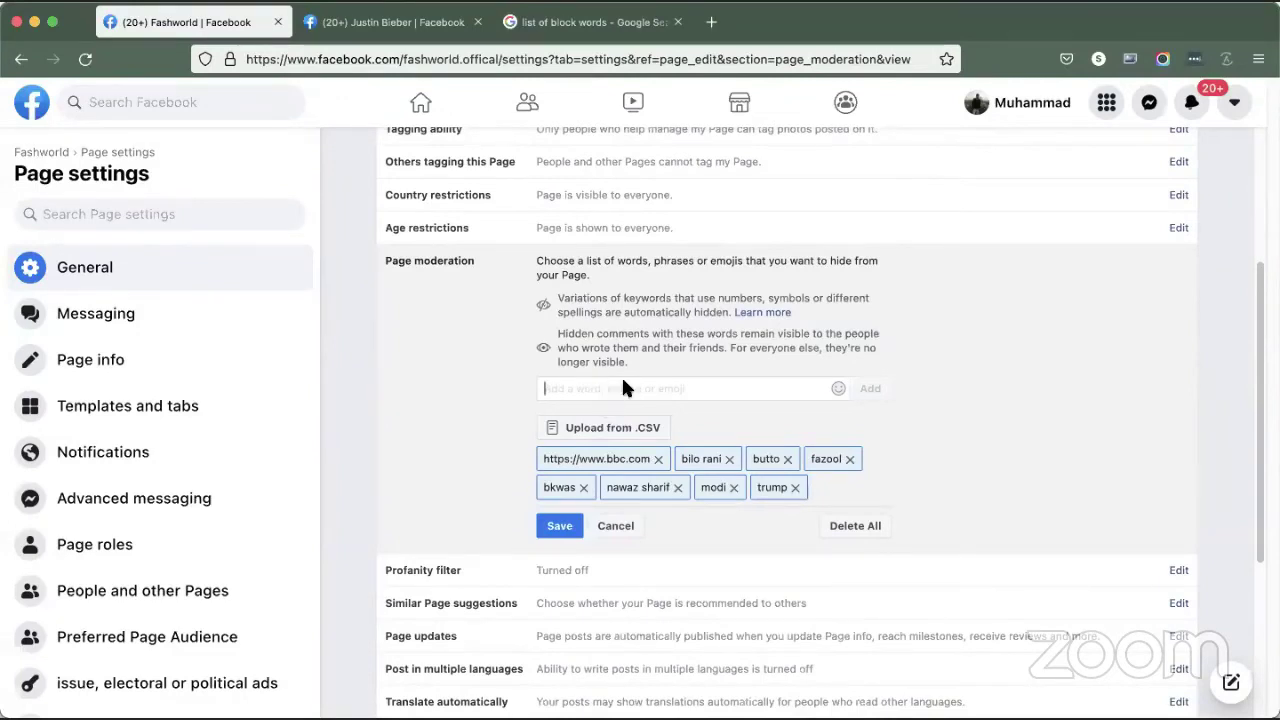
text(http)
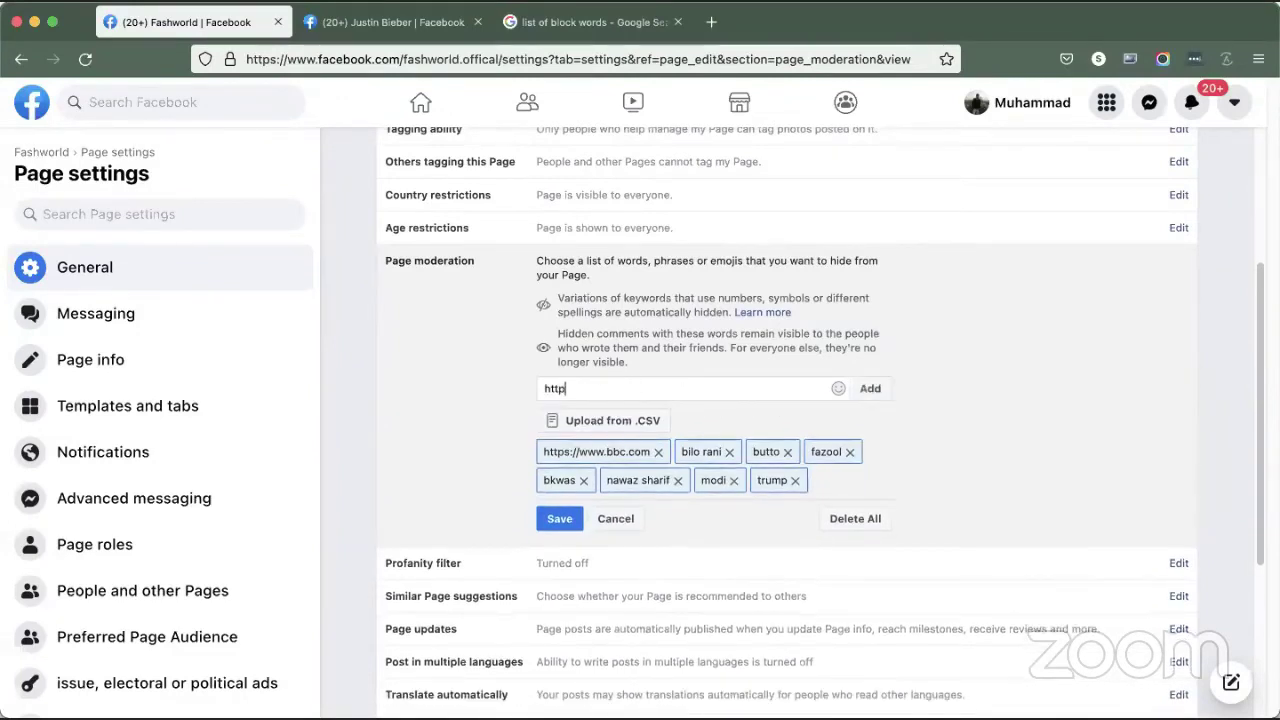
text(s://www)
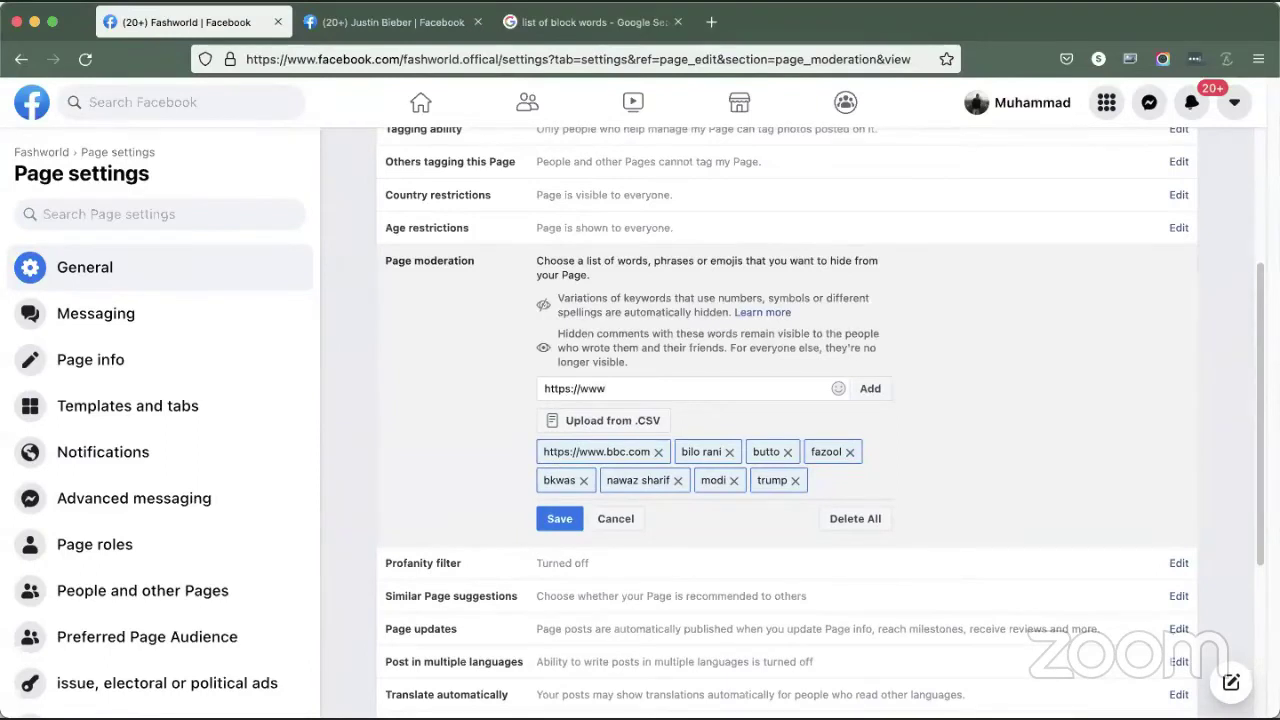
text(.bbc.com)
text(/)
key(Return)
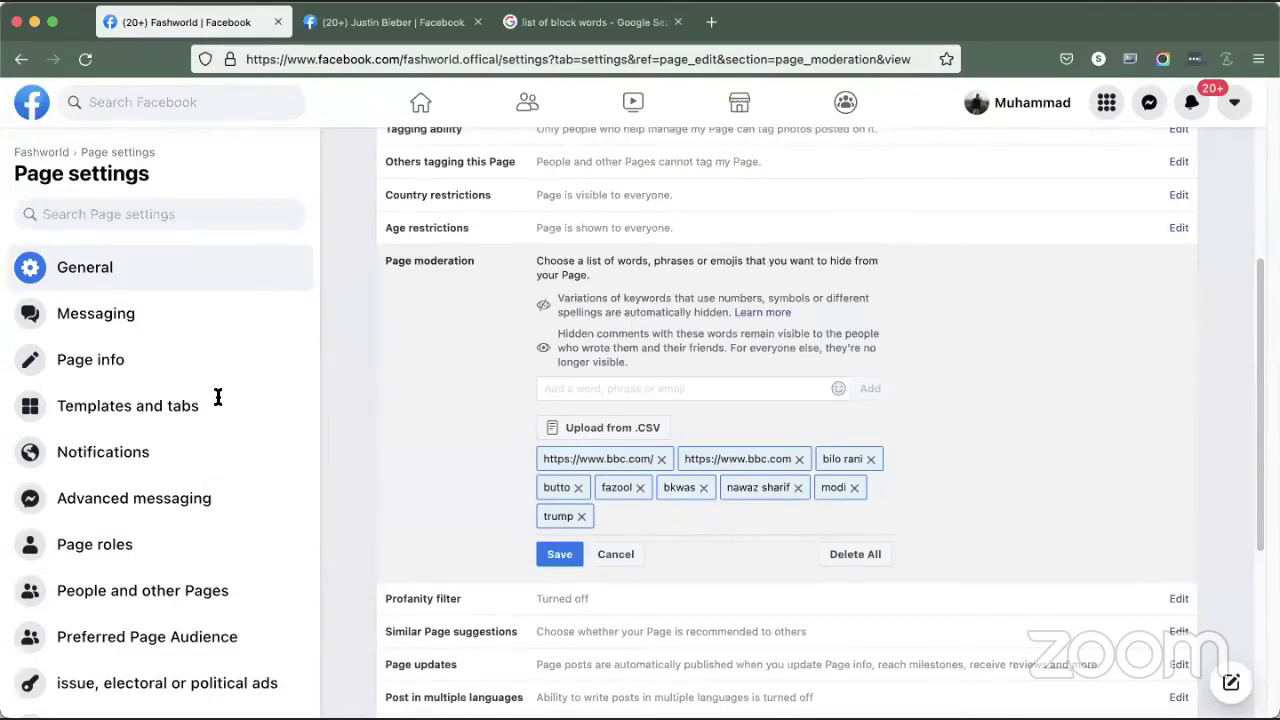
Step: Turn on the Profanity filter for the Page and save the change
scroll(476, 496, down, 1)
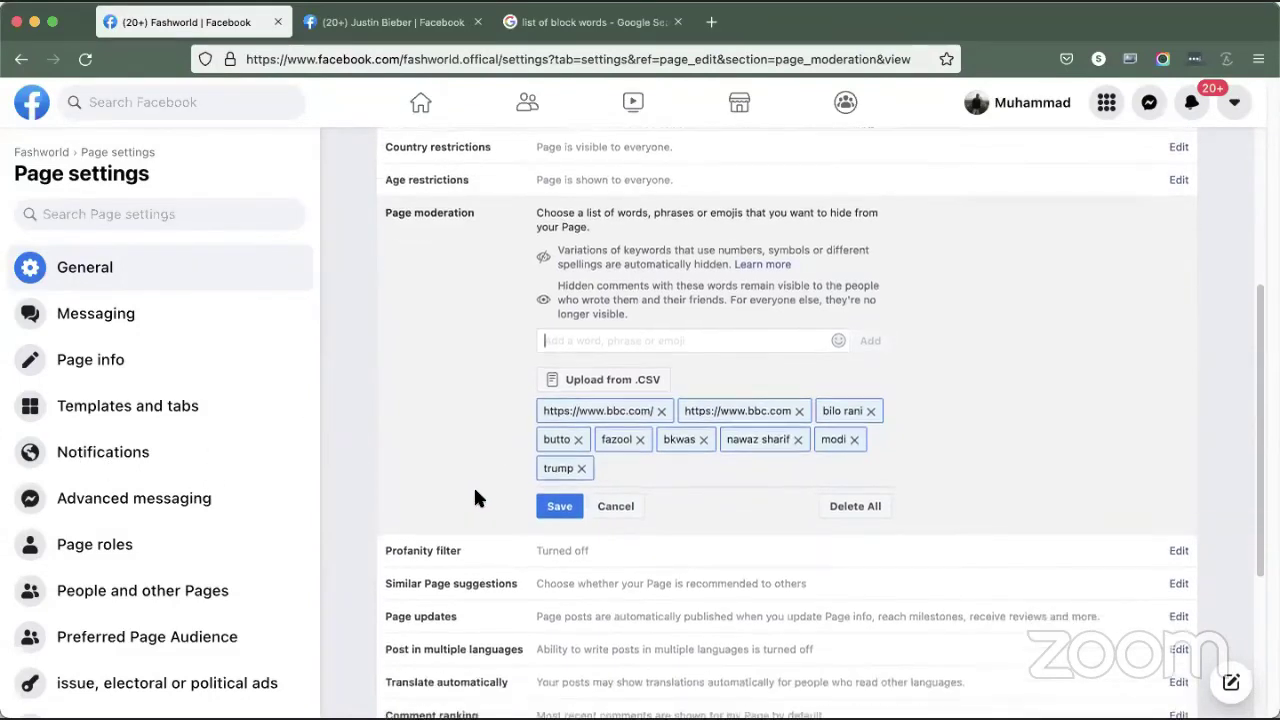
click(489, 548)
mouse_move(566, 254)
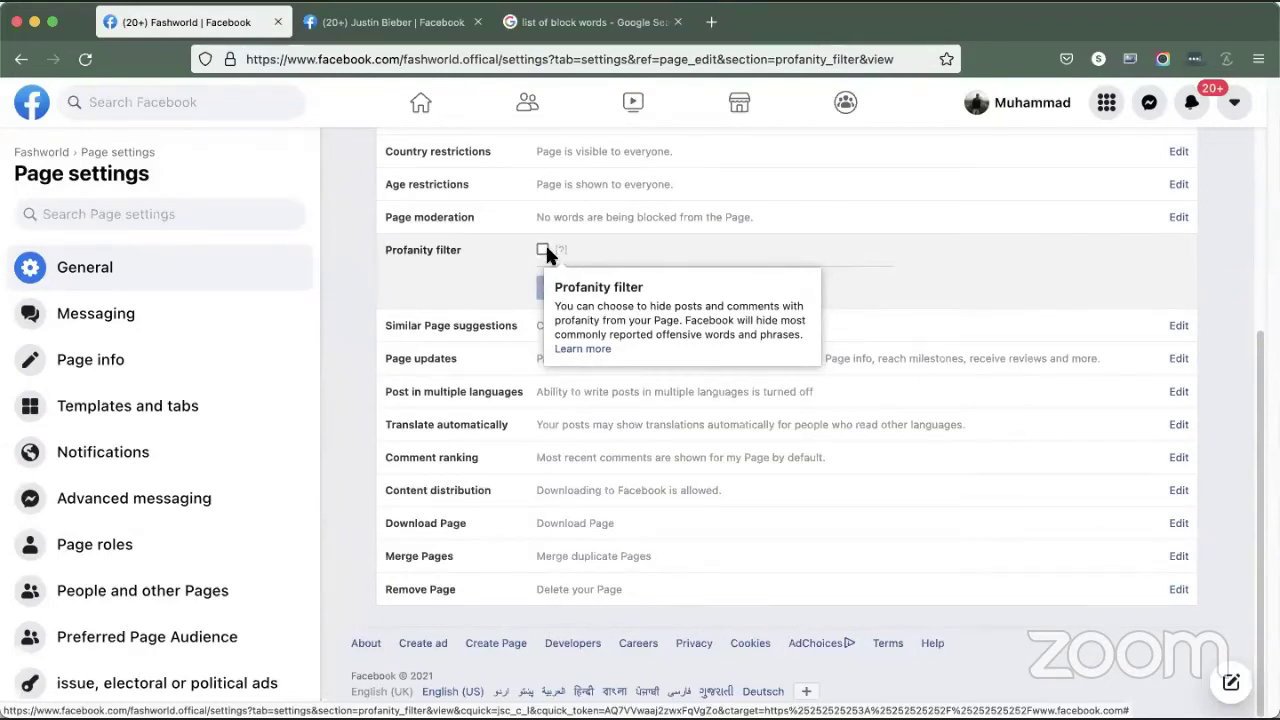
click(542, 248)
click(556, 285)
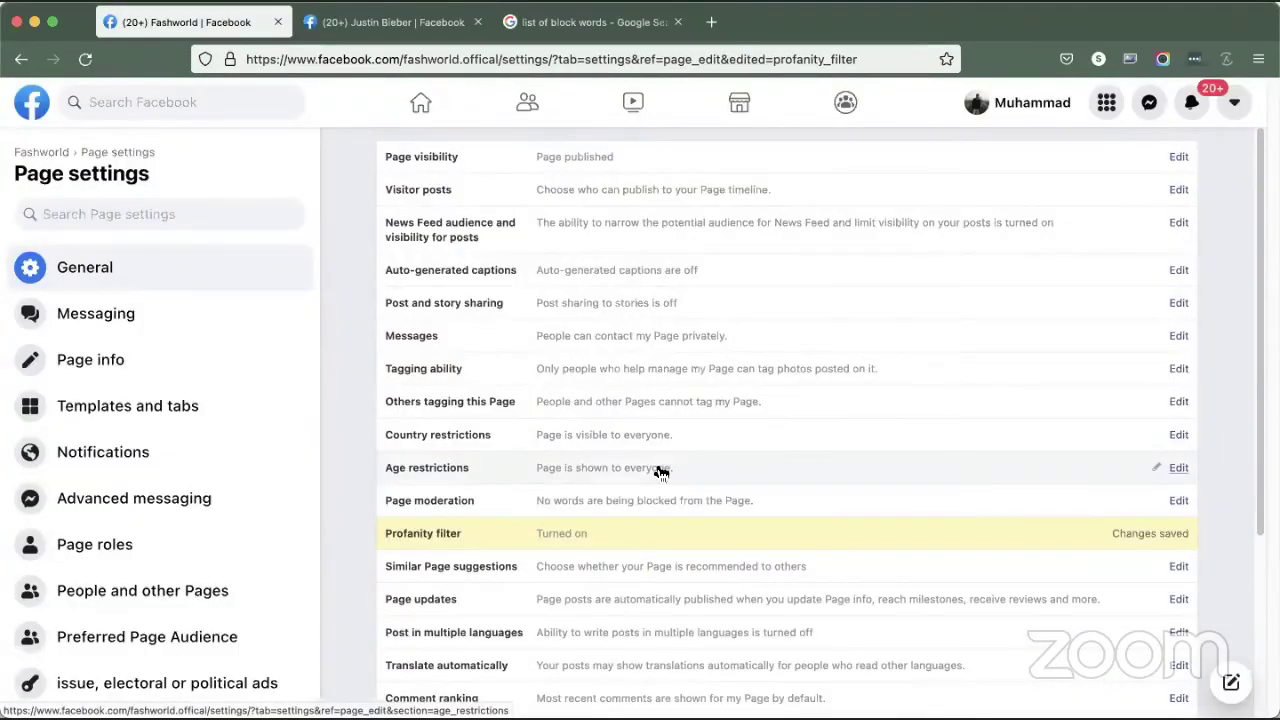
Step: Examine the Similar Page suggestions option for recommending Fashworld, and cancel without changes
scroll(660, 472, down, 4)
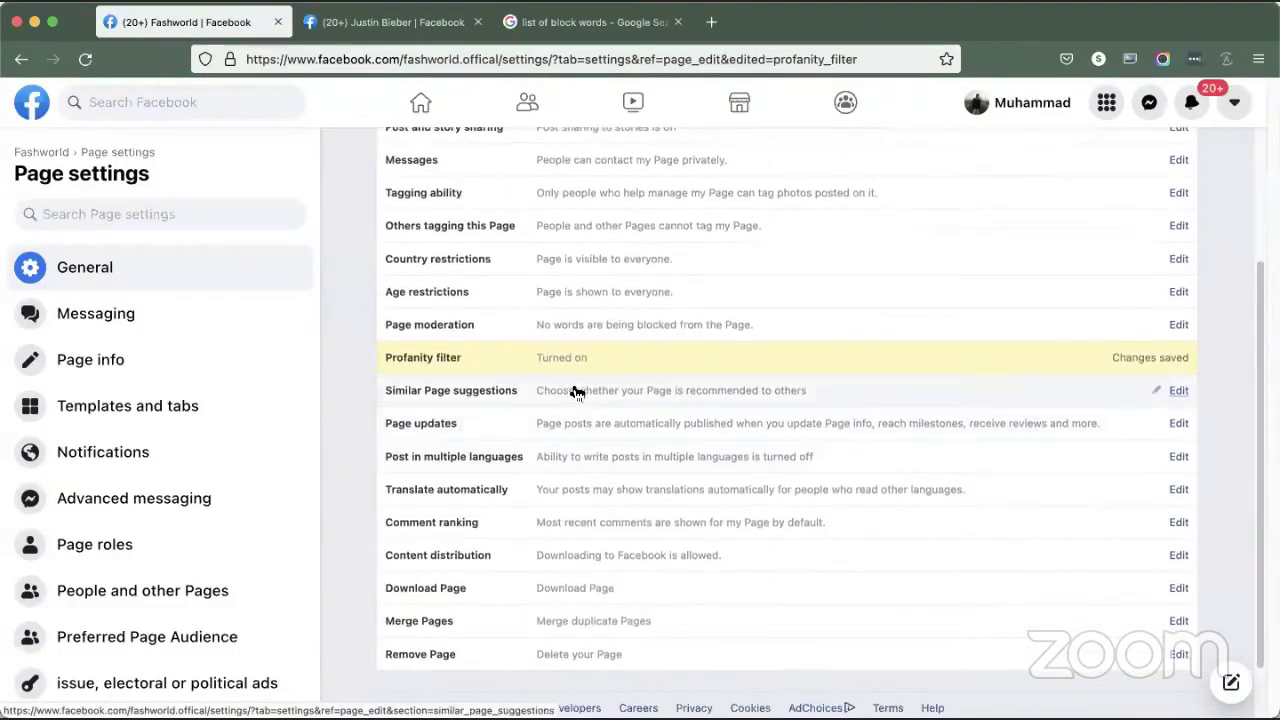
click(573, 391)
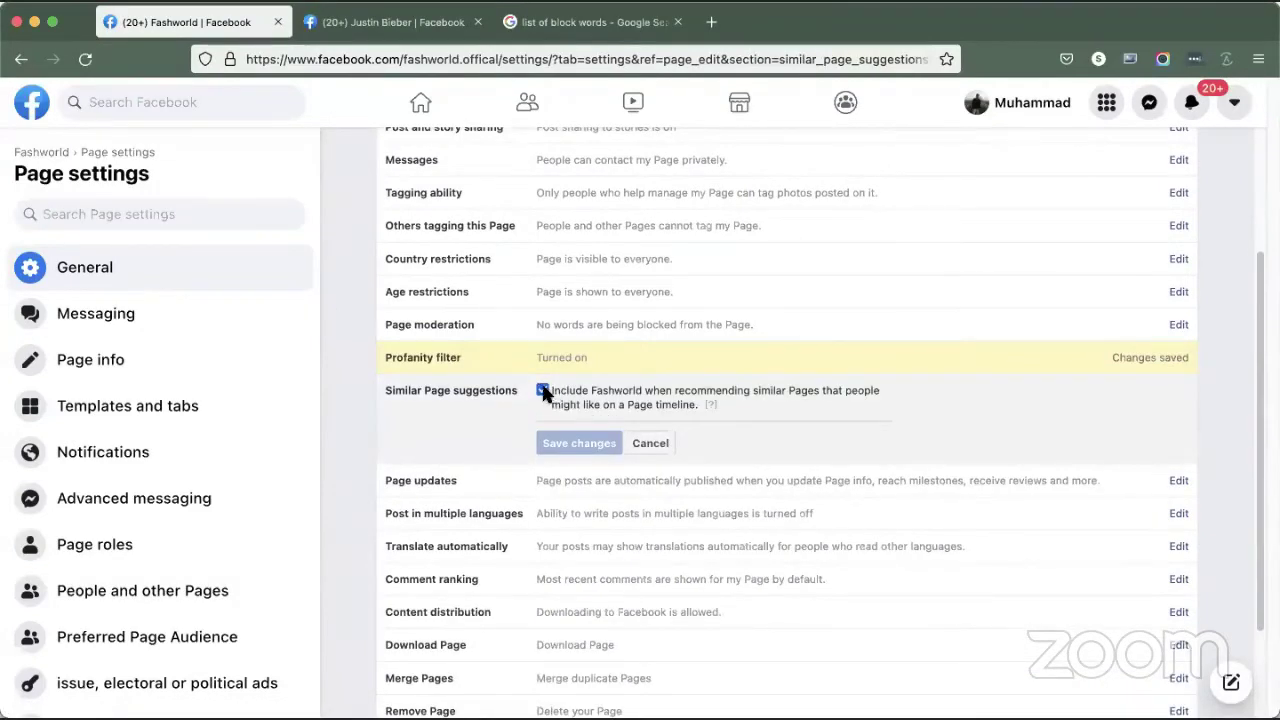
click(650, 443)
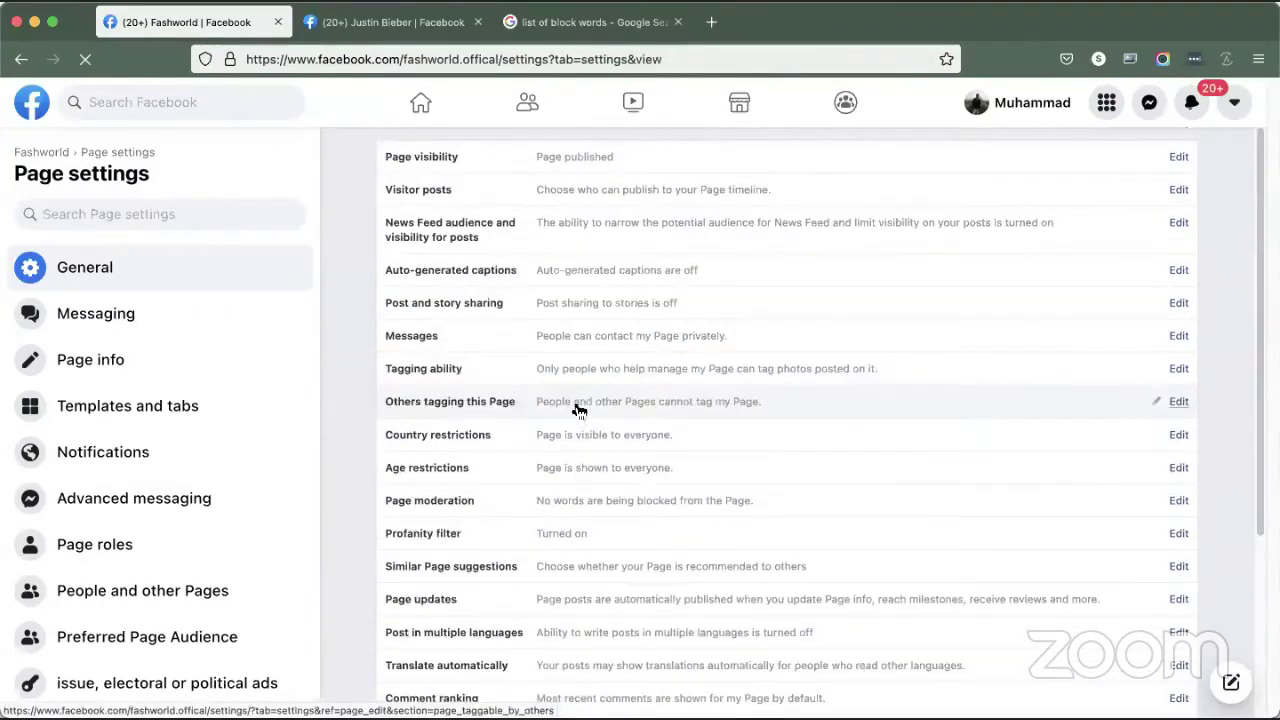
Step: Open the Page updates setting, and look over the header and posts of the Justin Bieber Page as an example
scroll(590, 480, down, 3)
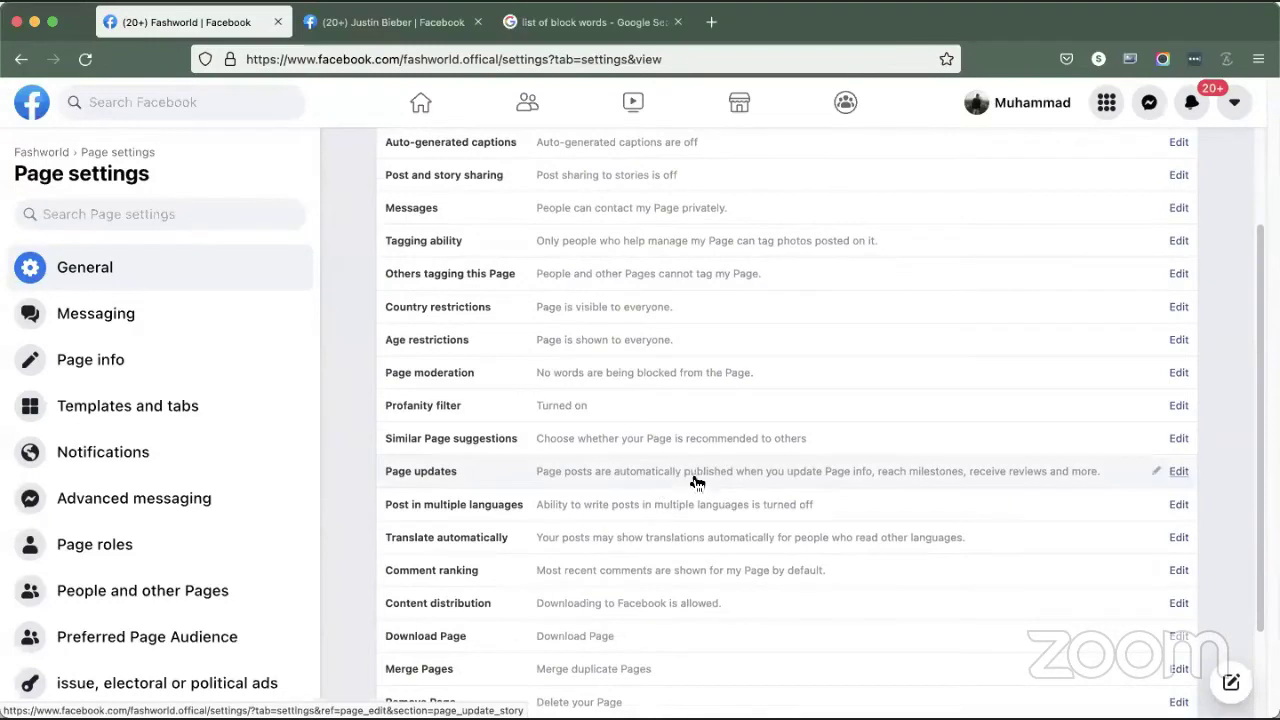
click(763, 476)
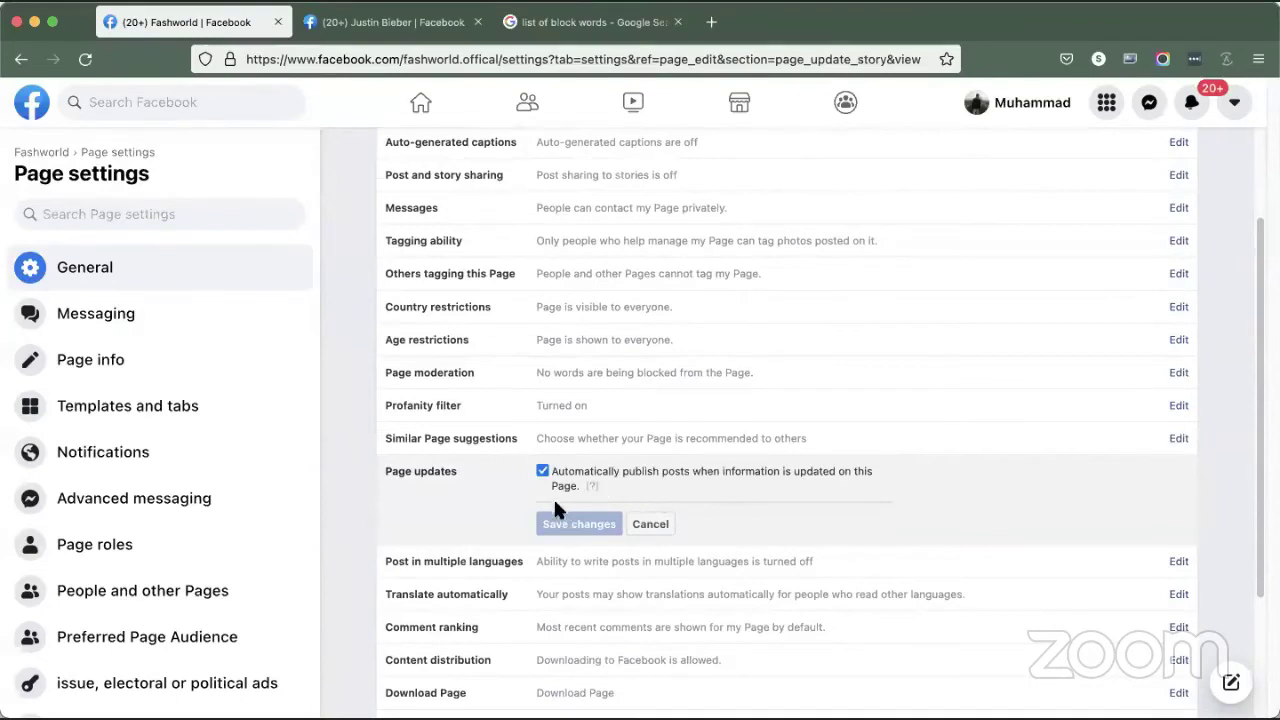
click(365, 13)
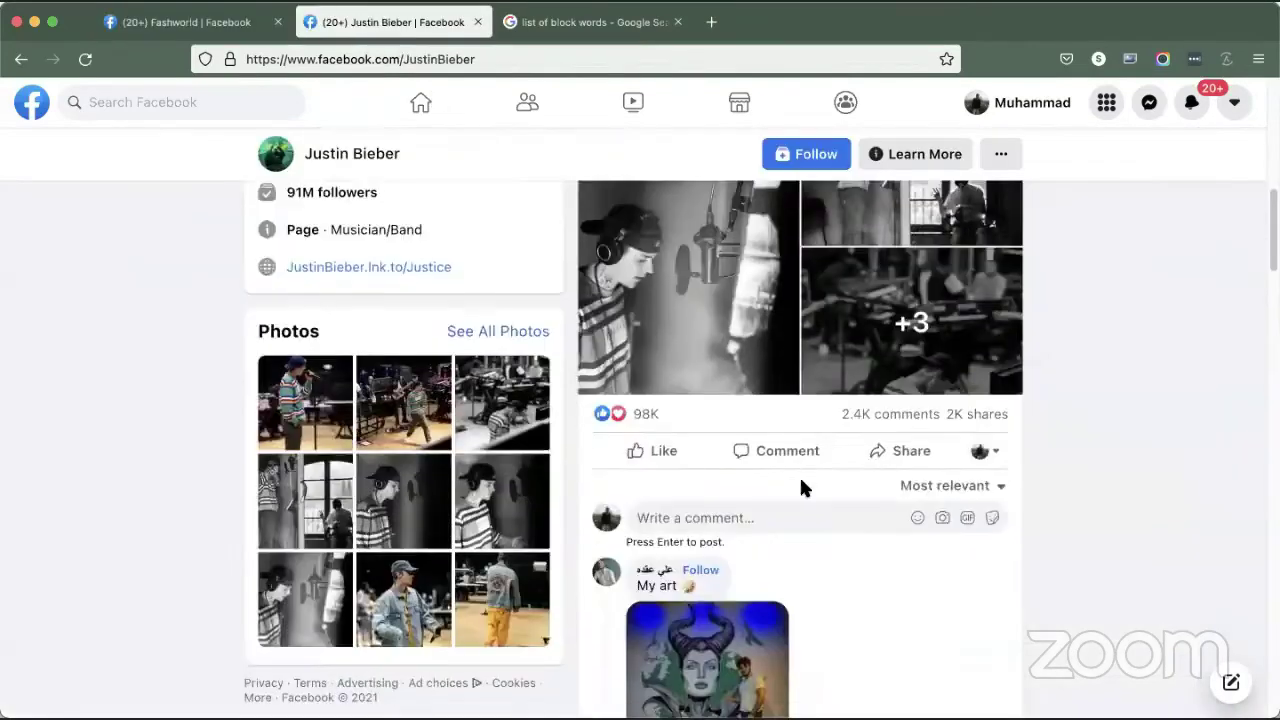
scroll(751, 442, up, 1)
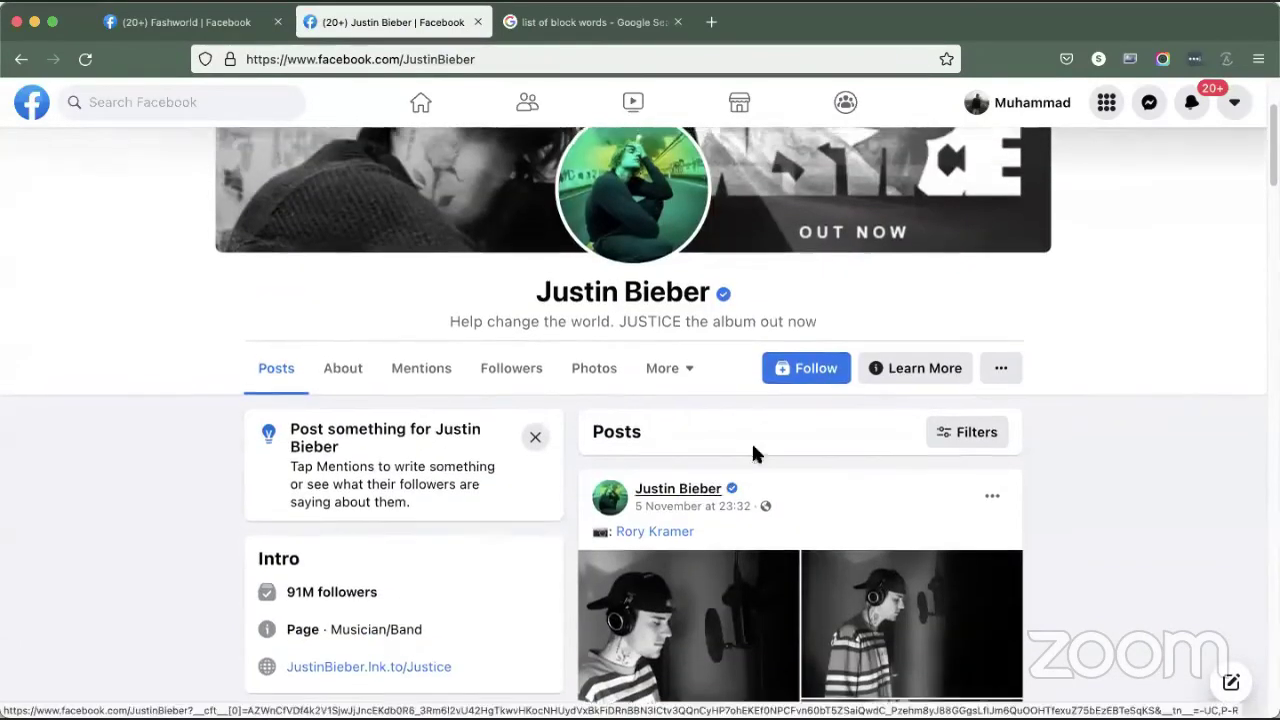
scroll(834, 328, up, 1)
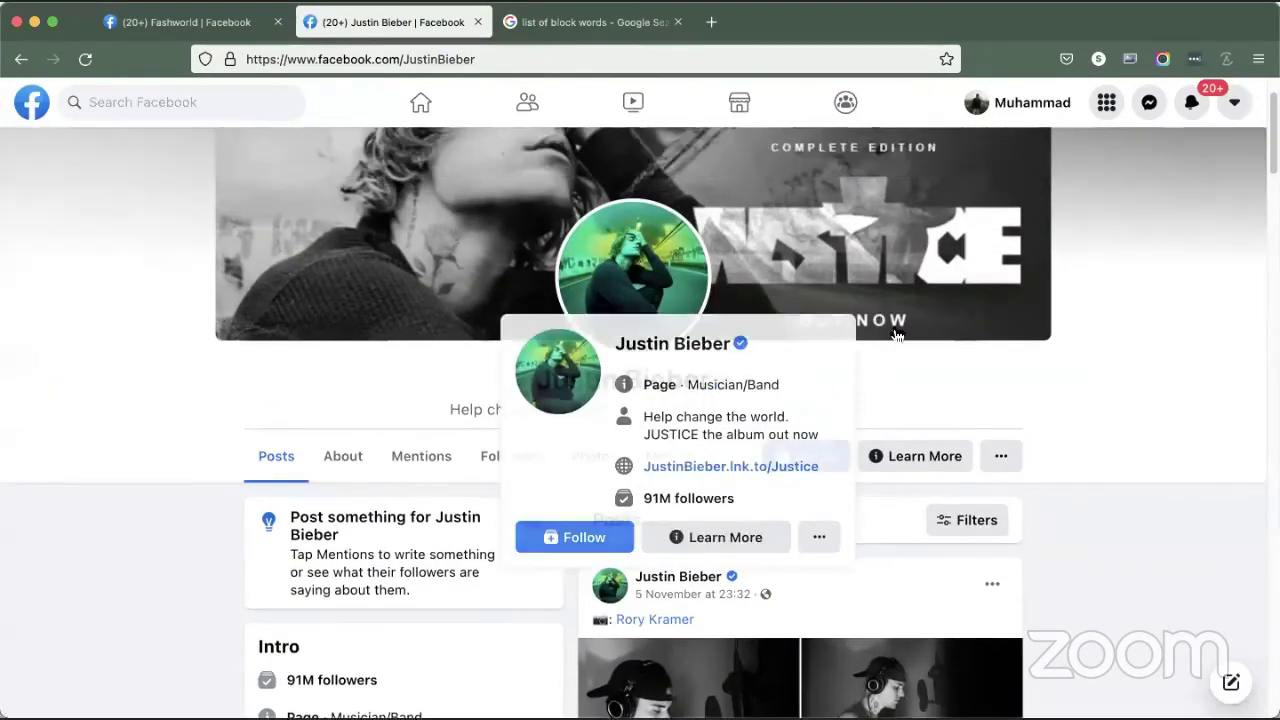
scroll(1017, 231, up, 1)
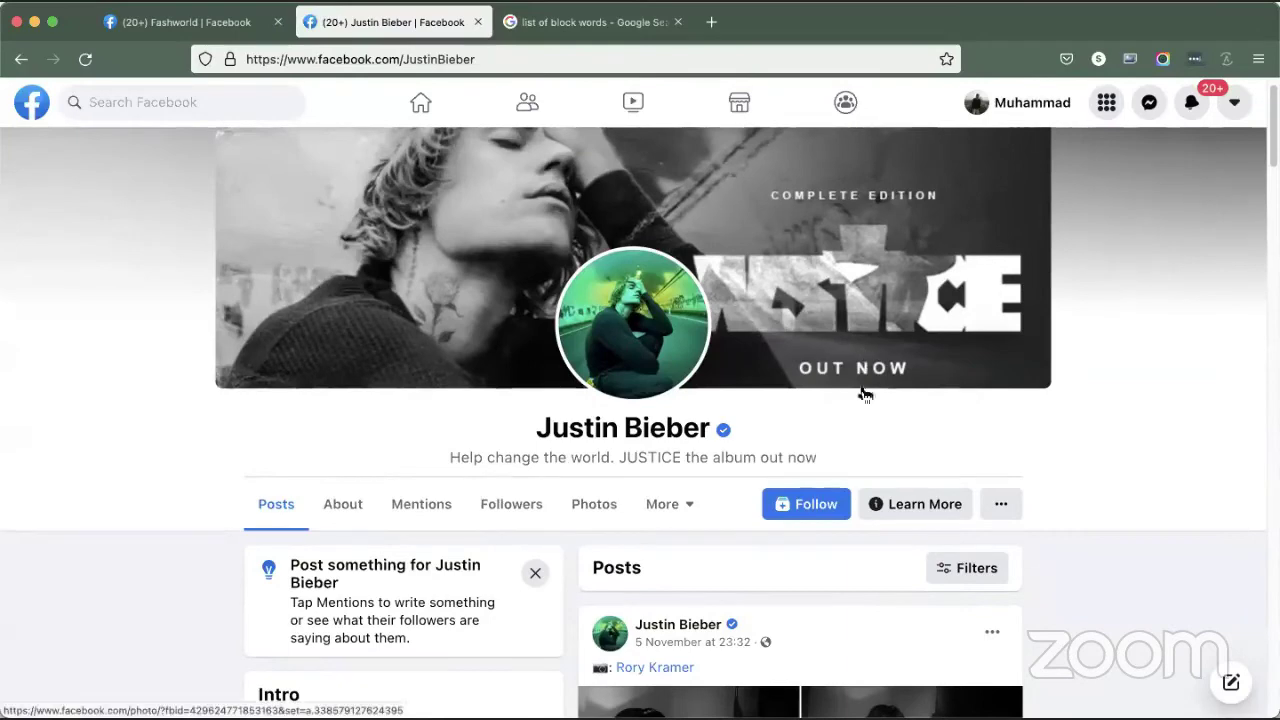
scroll(825, 440, down, 4)
scroll(787, 480, down, 3)
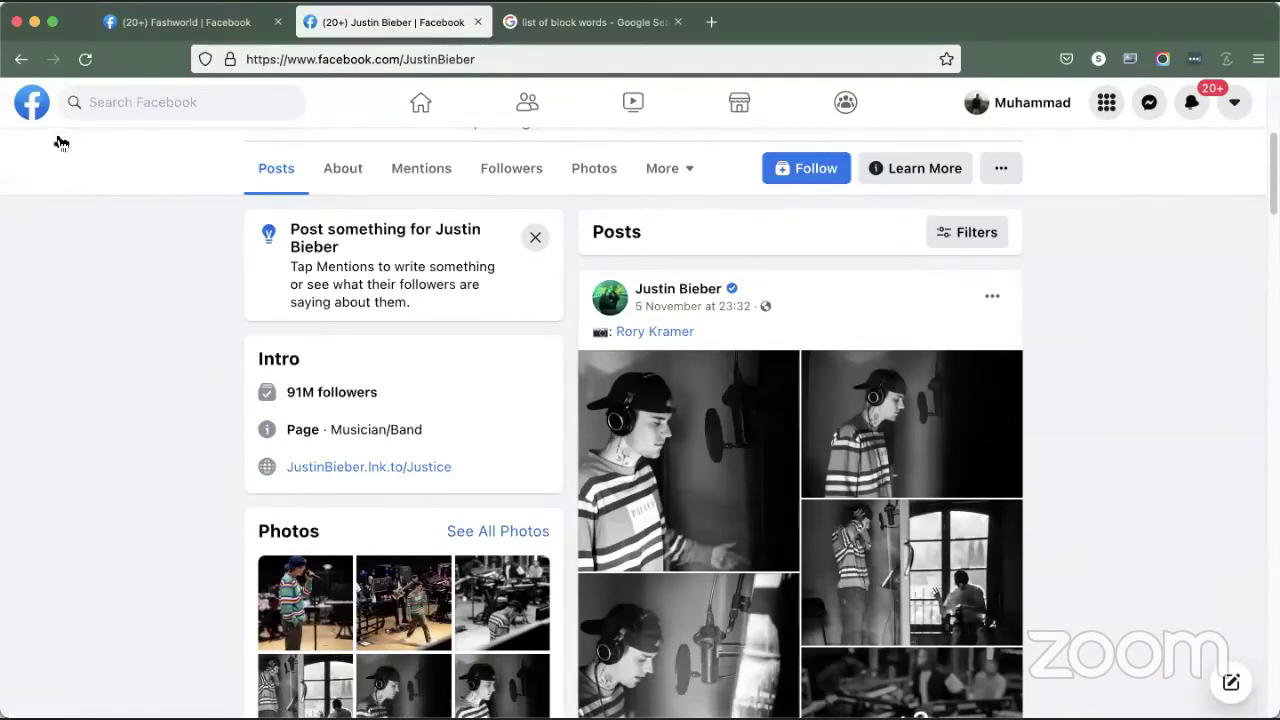
Step: Back in the Fashworld settings, turn off automatic publishing of posts when Page information is updated, and save
click(210, 35)
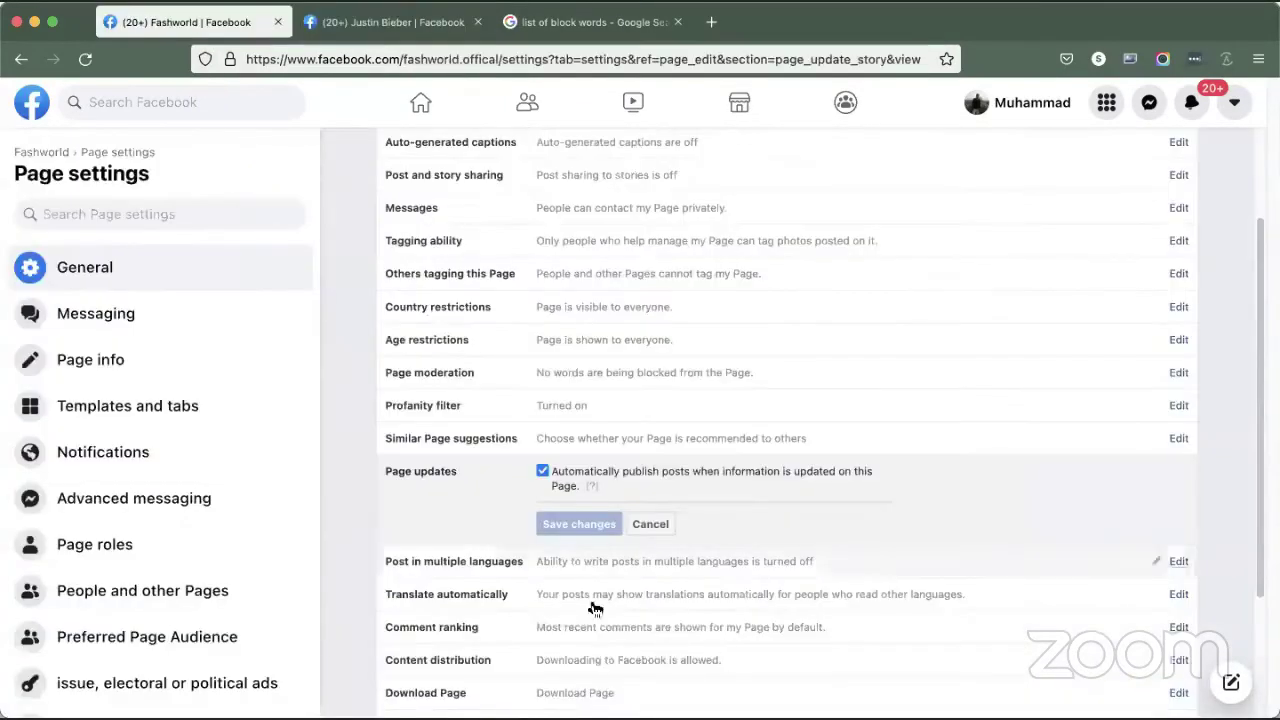
click(542, 472)
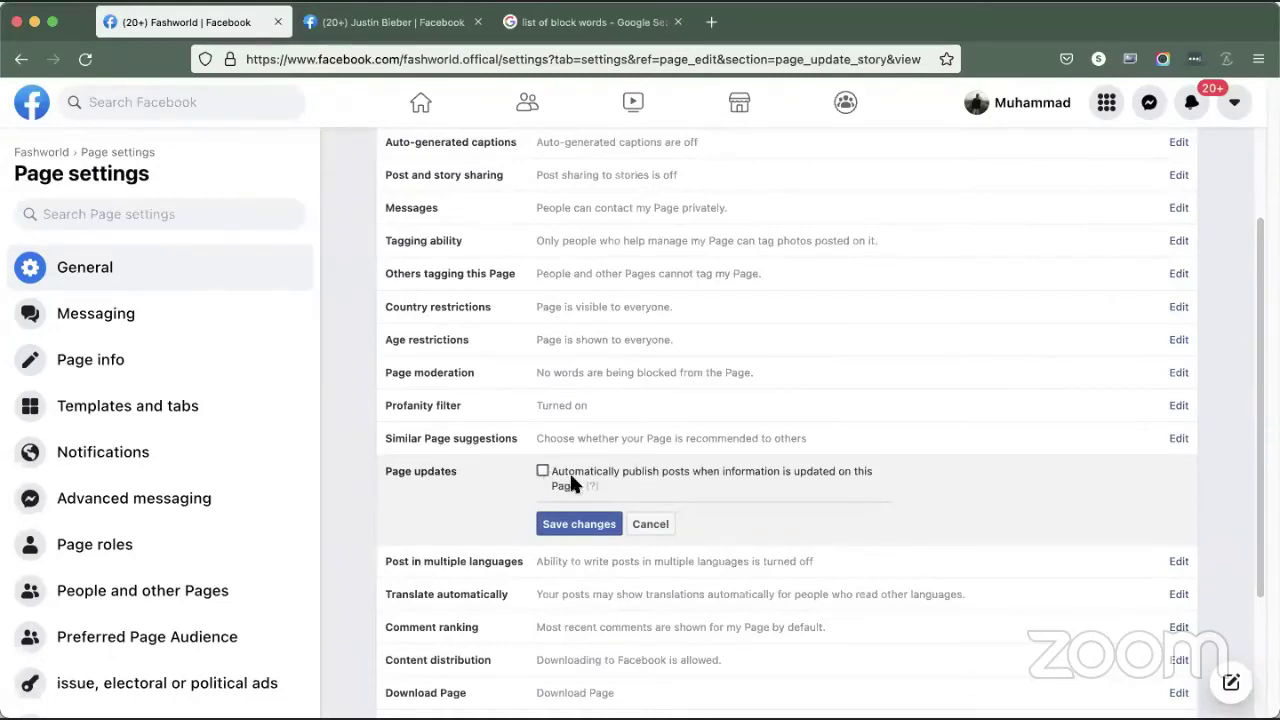
click(579, 524)
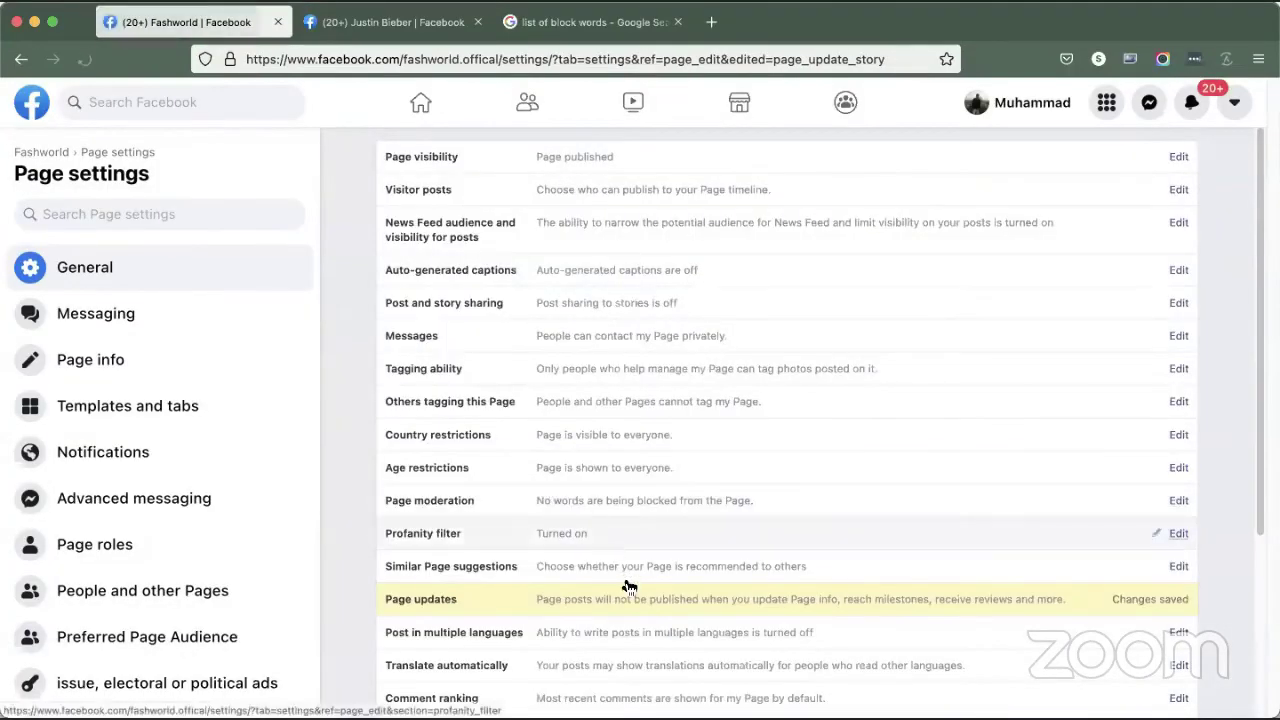
Step: Allow people who manage the Page to write posts in multiple languages, and save the change
click(629, 631)
scroll(659, 583, down, 1)
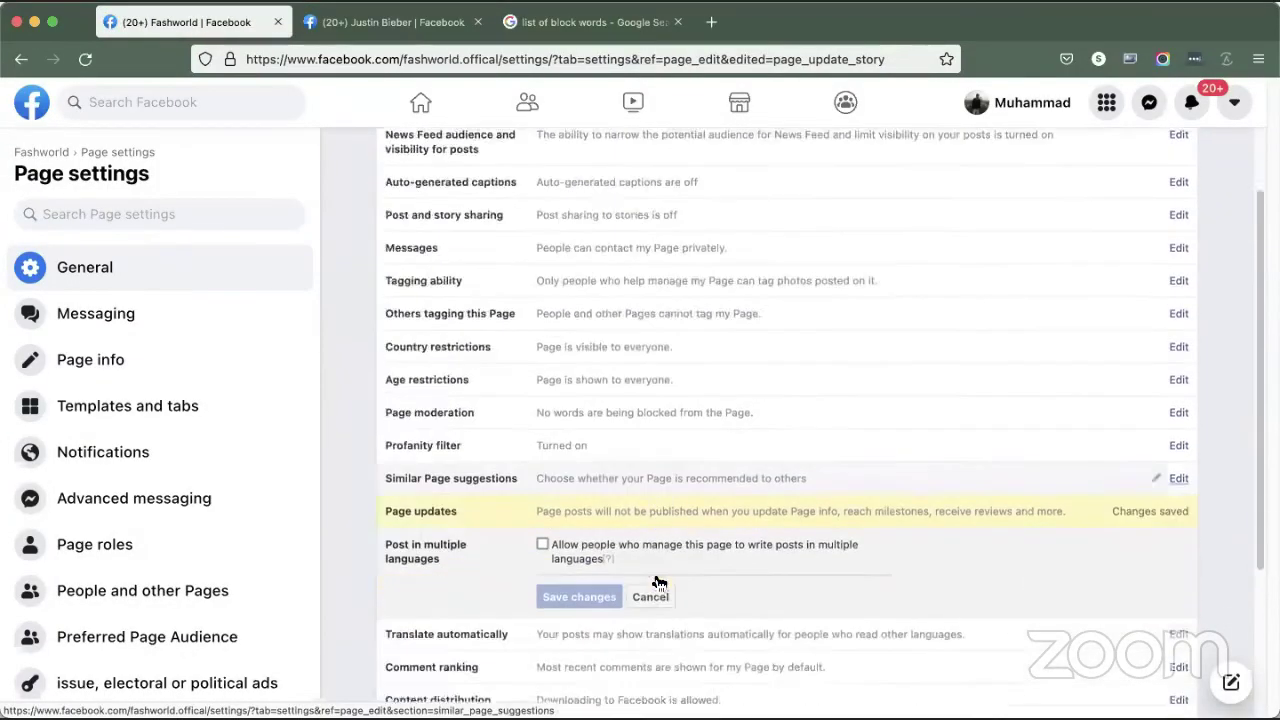
scroll(659, 583, down, 2)
click(543, 441)
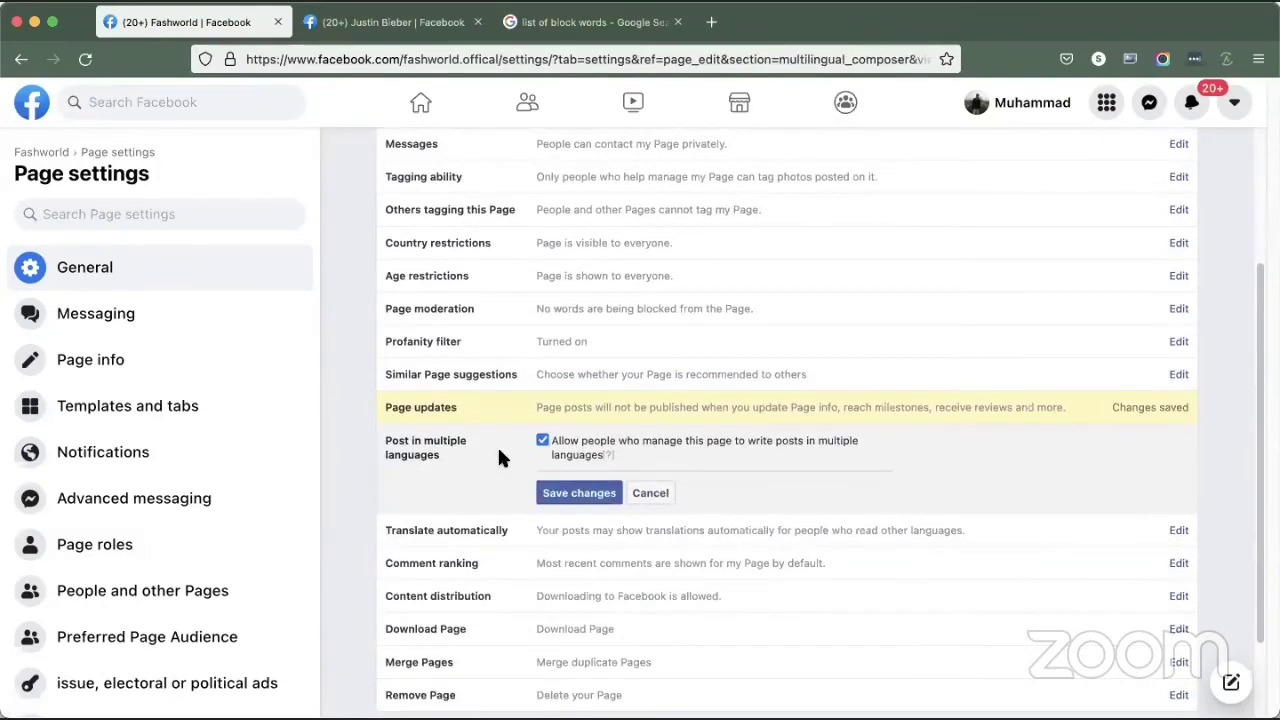
click(576, 494)
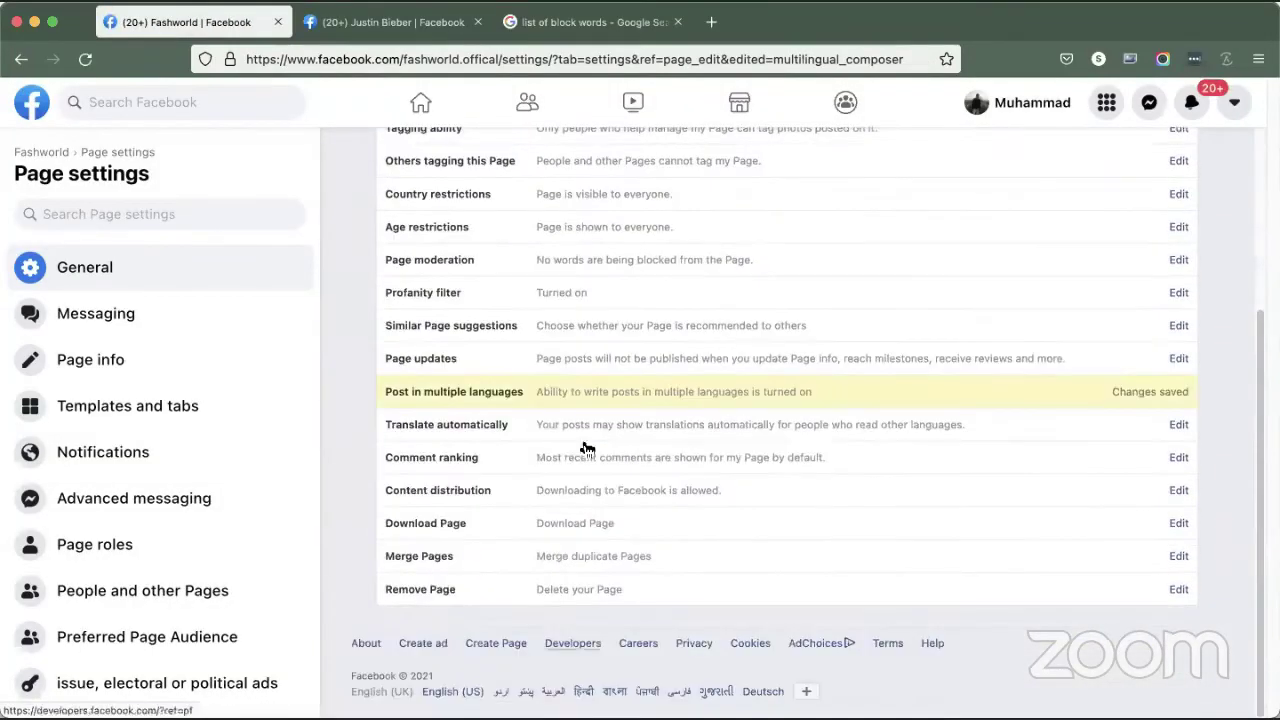
Step: Try switching automatic translation of the Page's posts off and on again, and cancel without saving
click(585, 434)
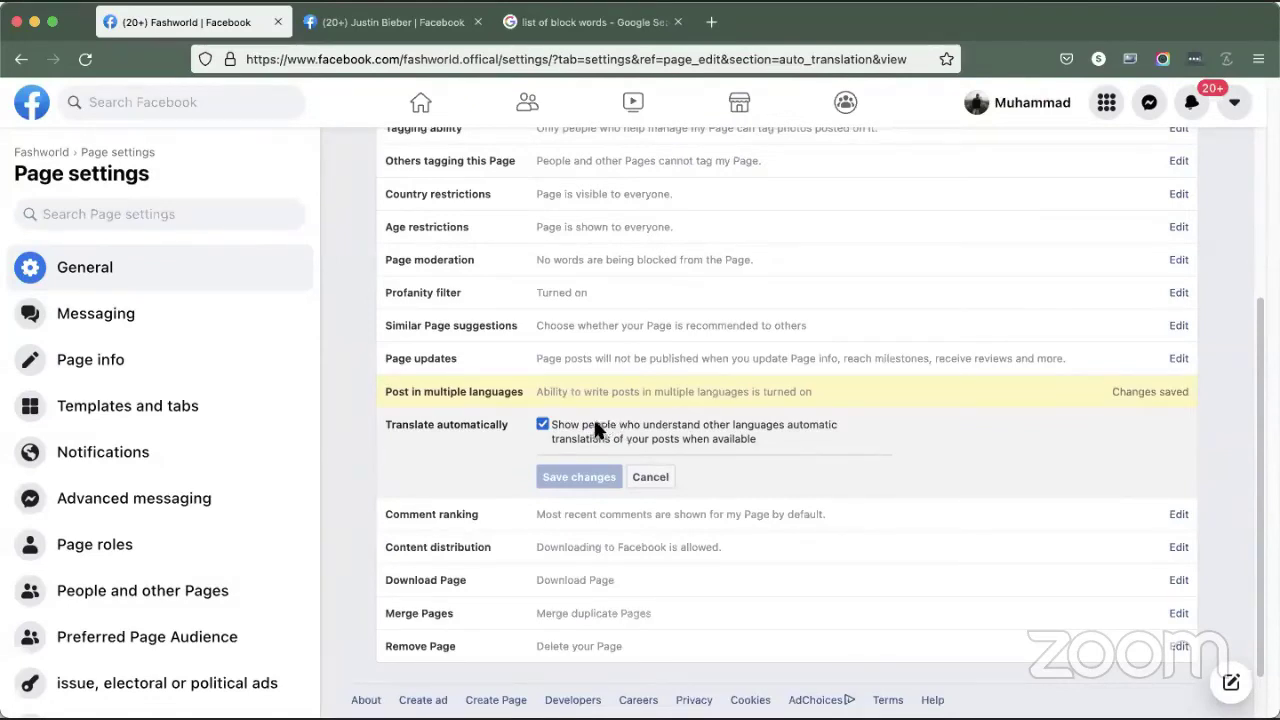
click(543, 426)
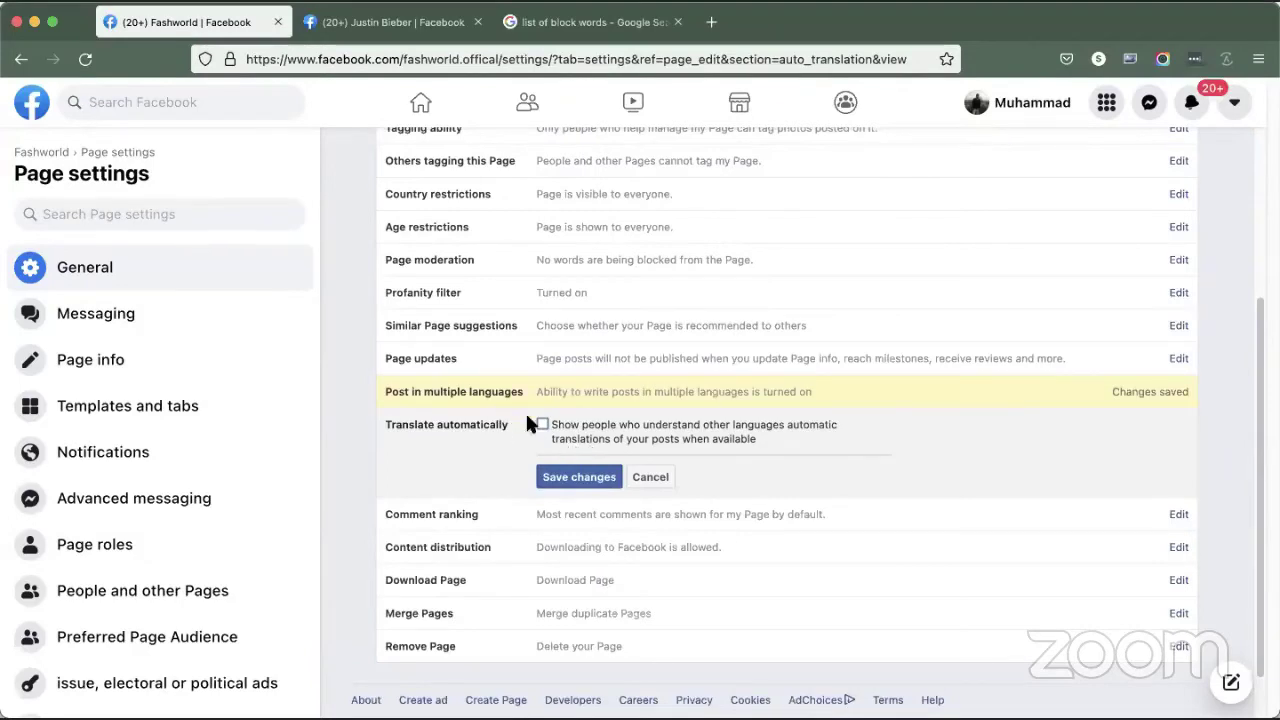
click(541, 424)
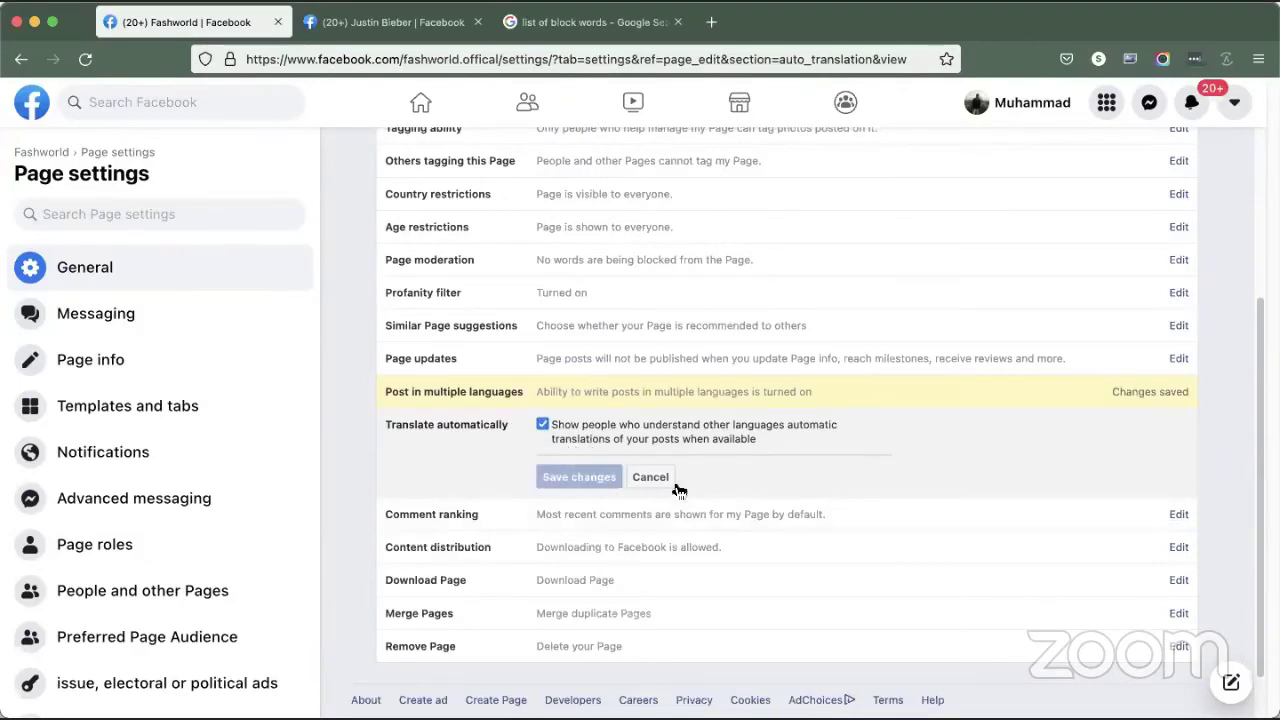
click(652, 477)
Step: Examine the Comment ranking, Content distribution, Download Page and Merge Pages settings
click(535, 459)
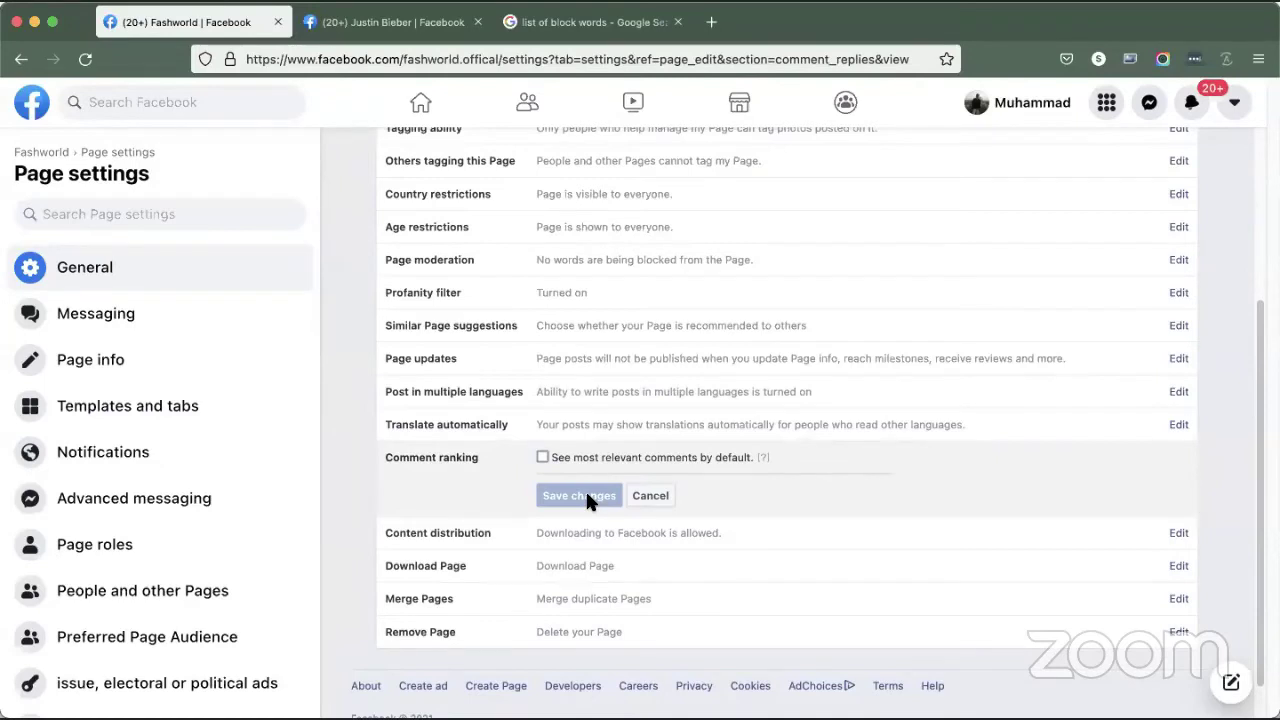
click(585, 535)
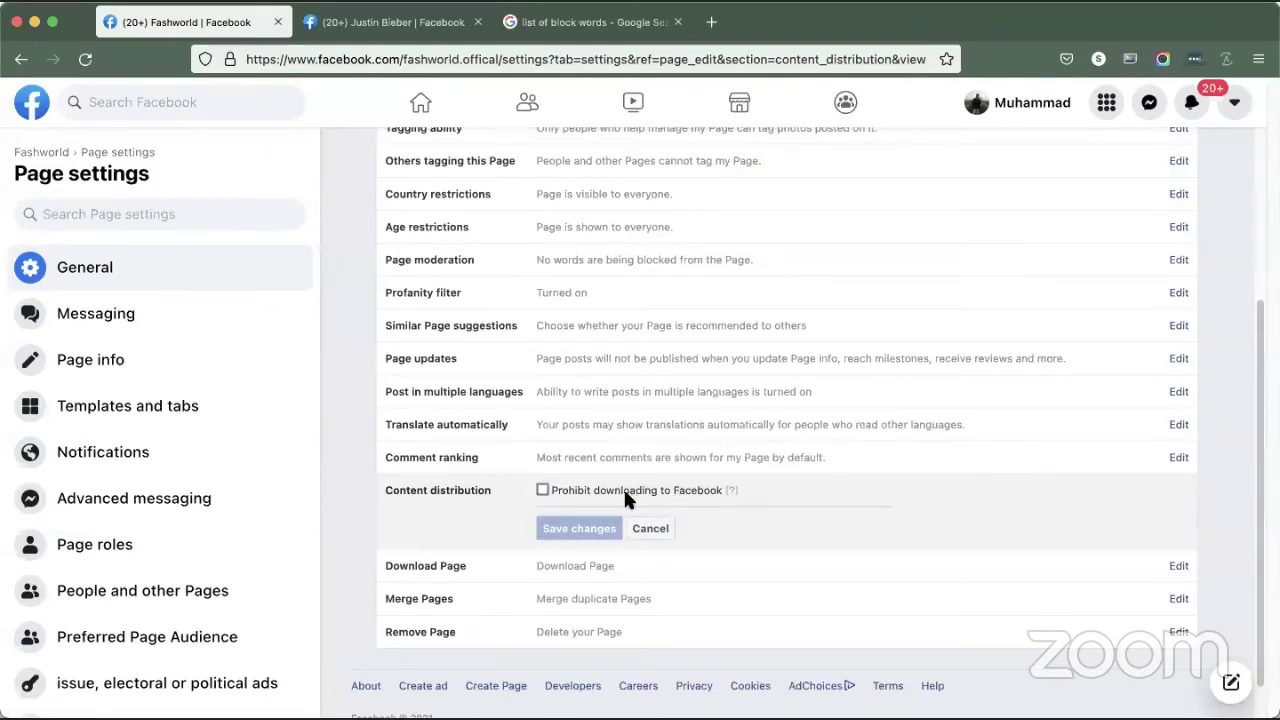
mouse_move(733, 495)
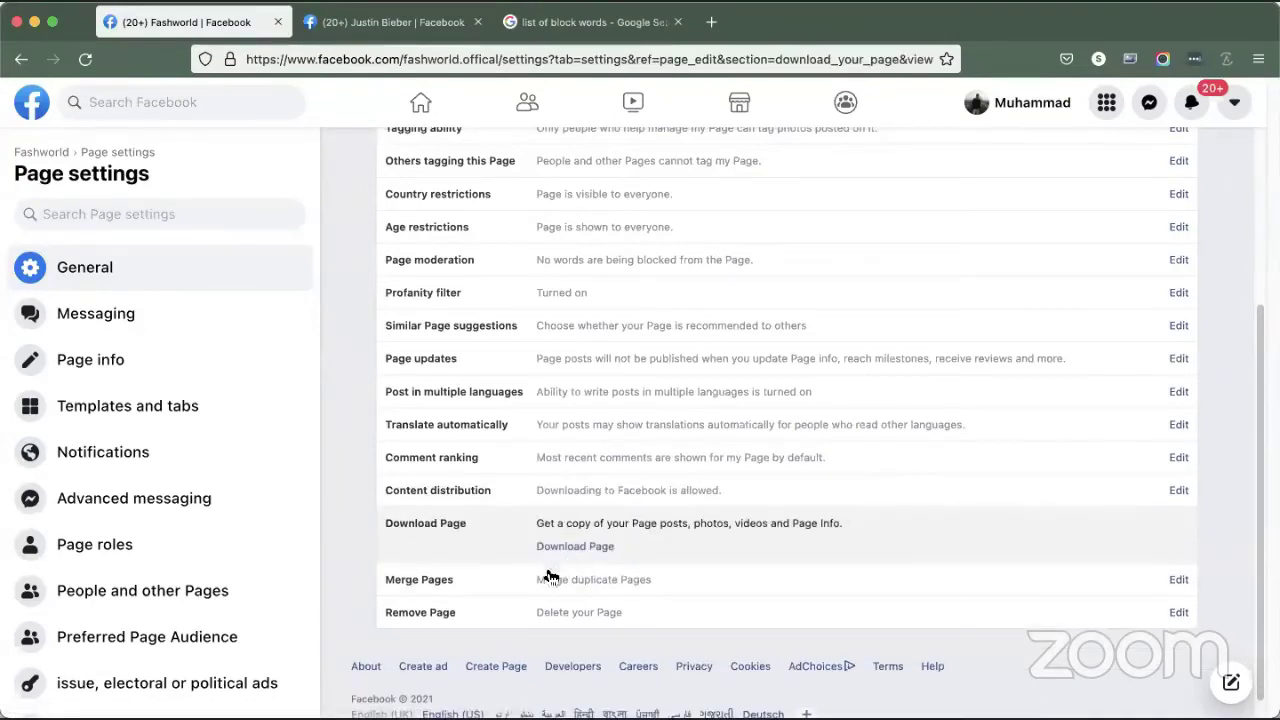
click(645, 583)
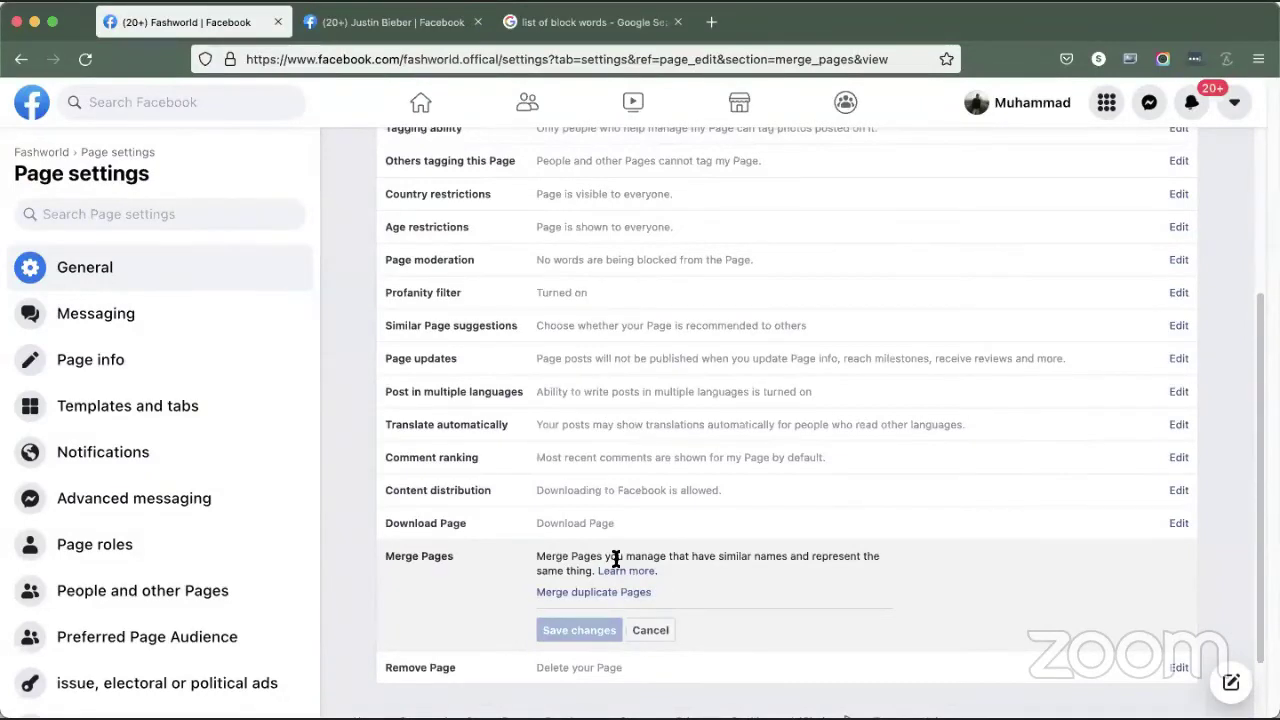
Step: Examine the Merge Pages and Remove Page settings in the General settings
drag(615, 556, 786, 551)
click(792, 551)
scroll(475, 594, down, 1)
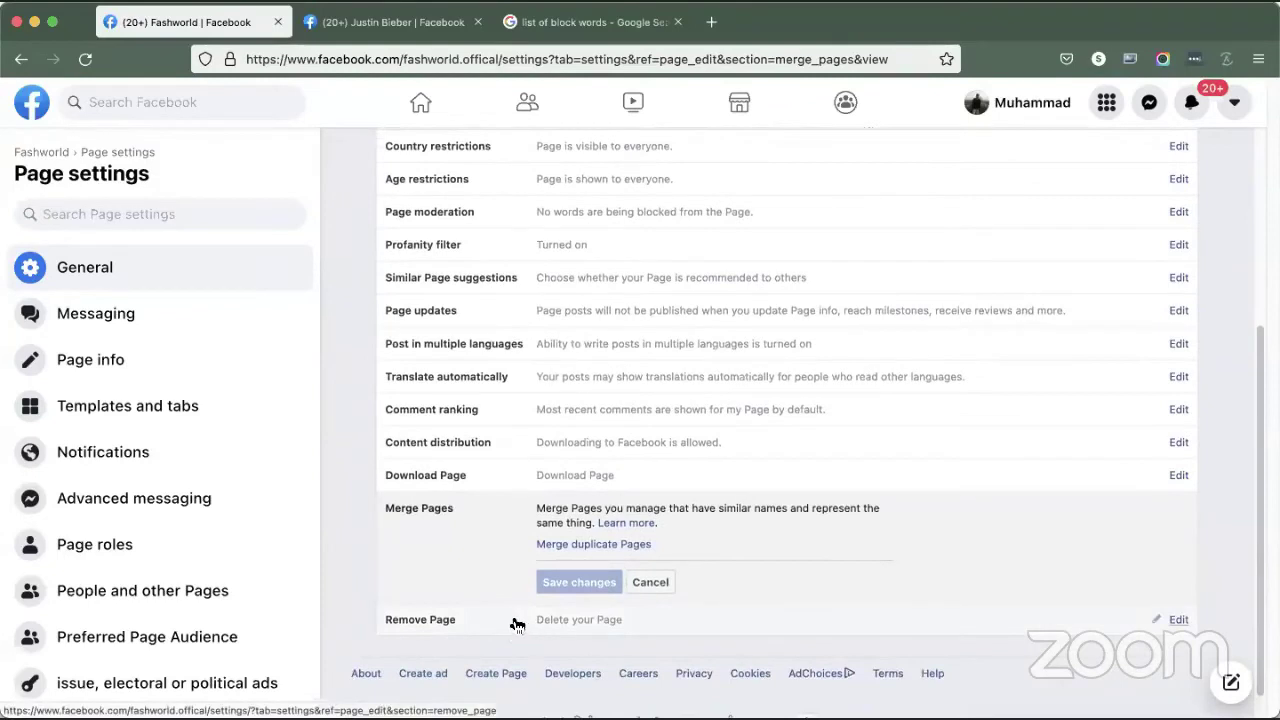
click(487, 608)
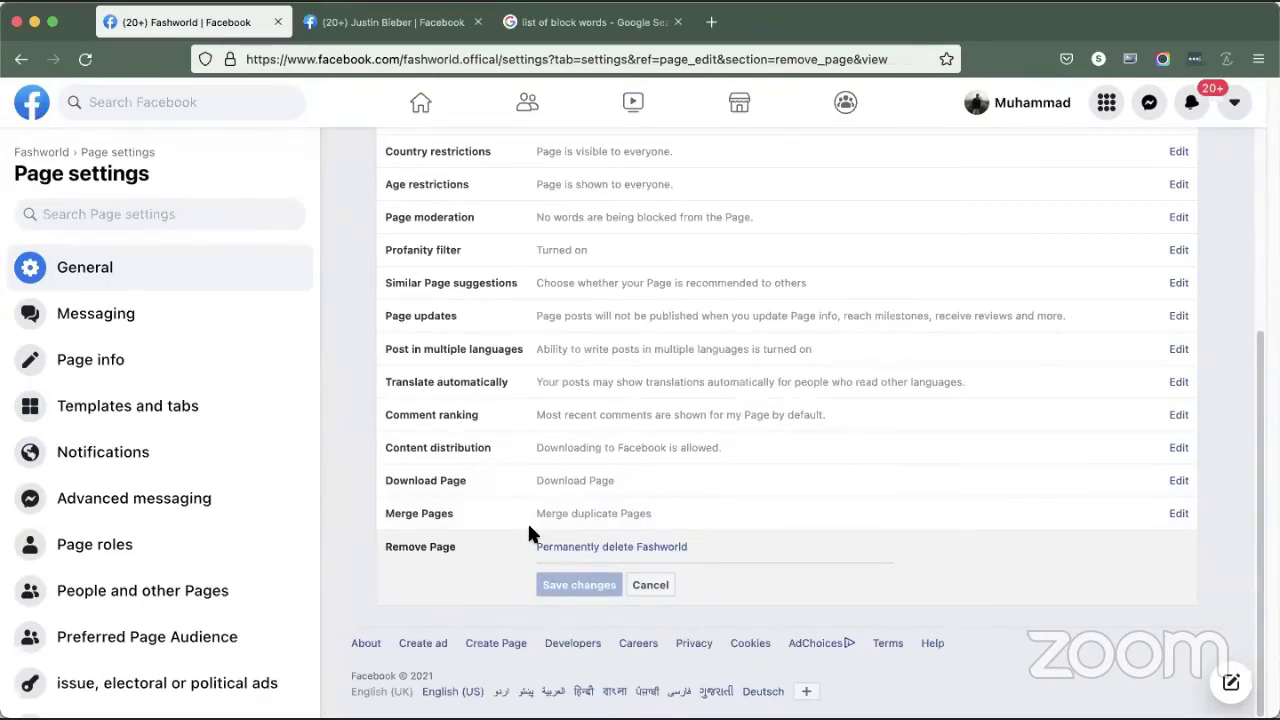
scroll(530, 528, up, 5)
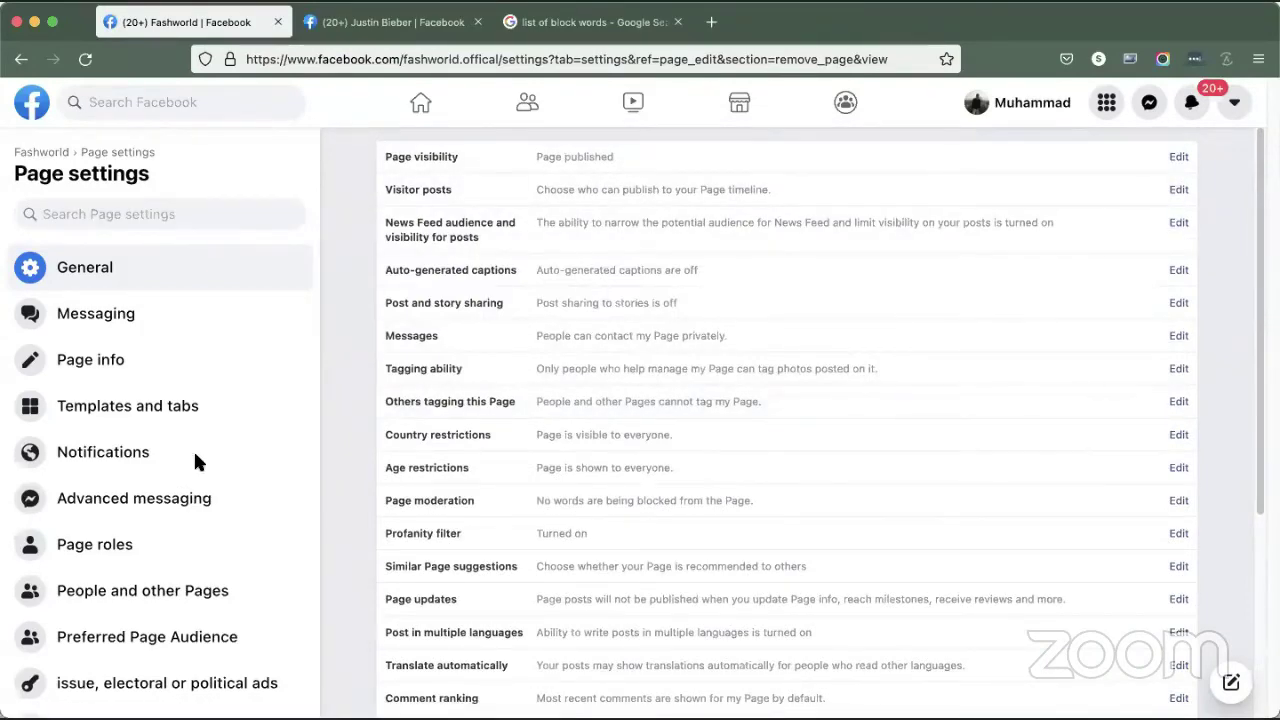
scroll(640, 480, down, 5)
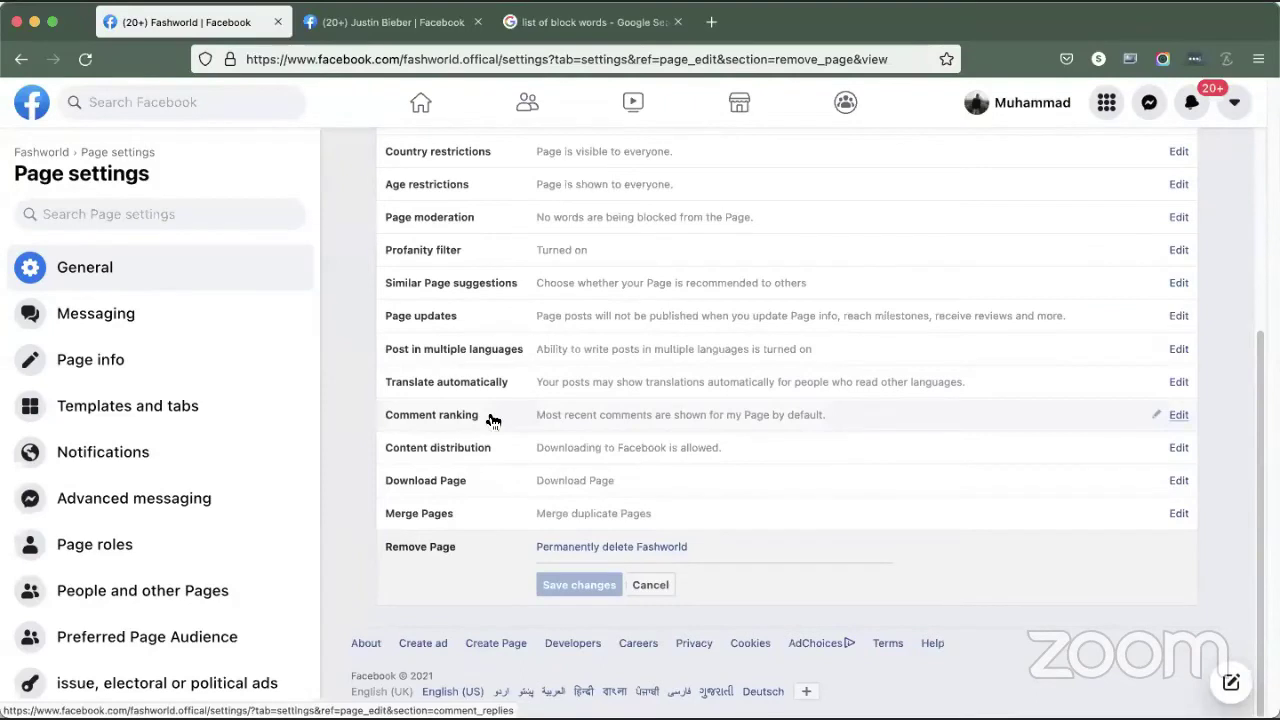
Step: Open the Page's Instagram settings and read what connecting an Instagram account allows people to manage
scroll(157, 583, down, 3)
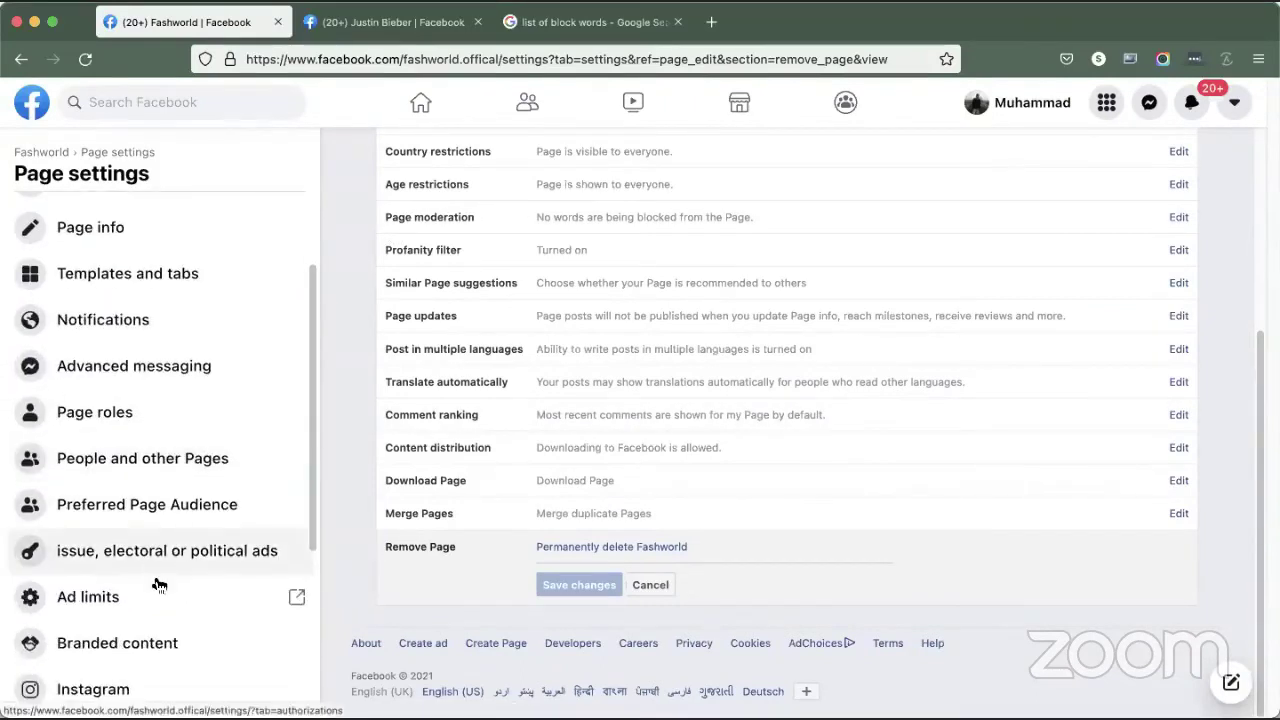
scroll(155, 630, down, 1)
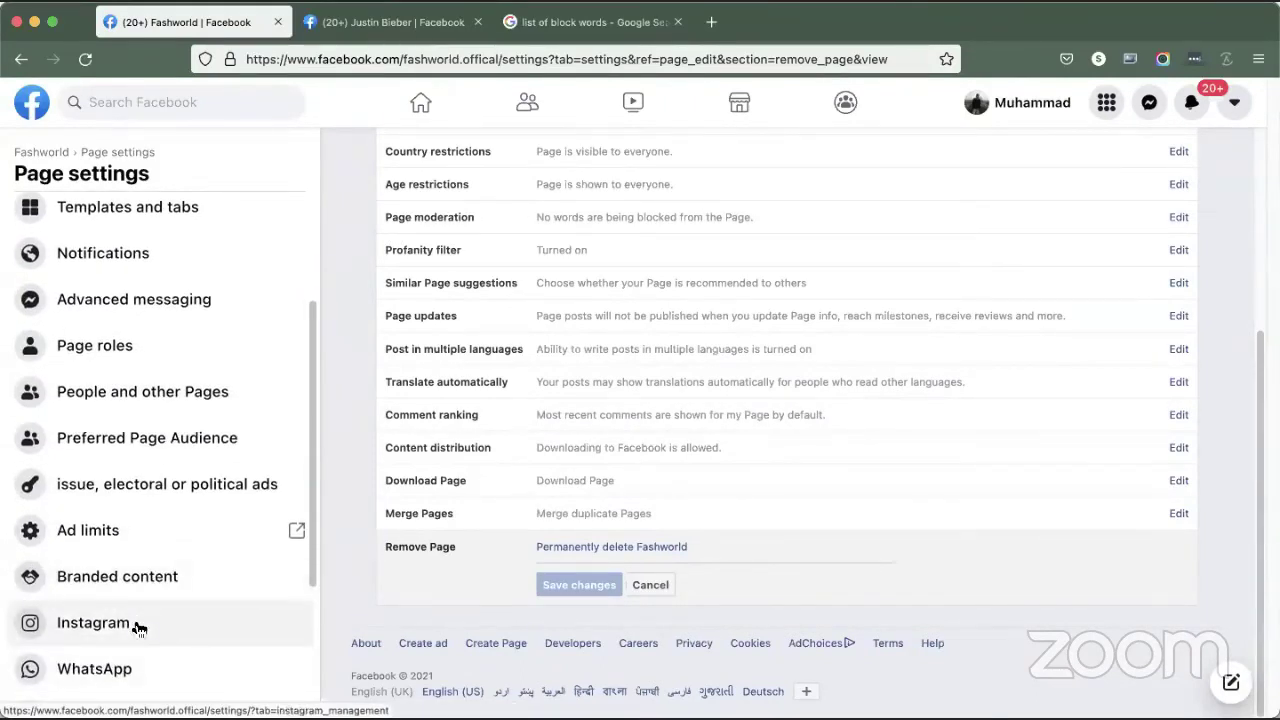
click(140, 624)
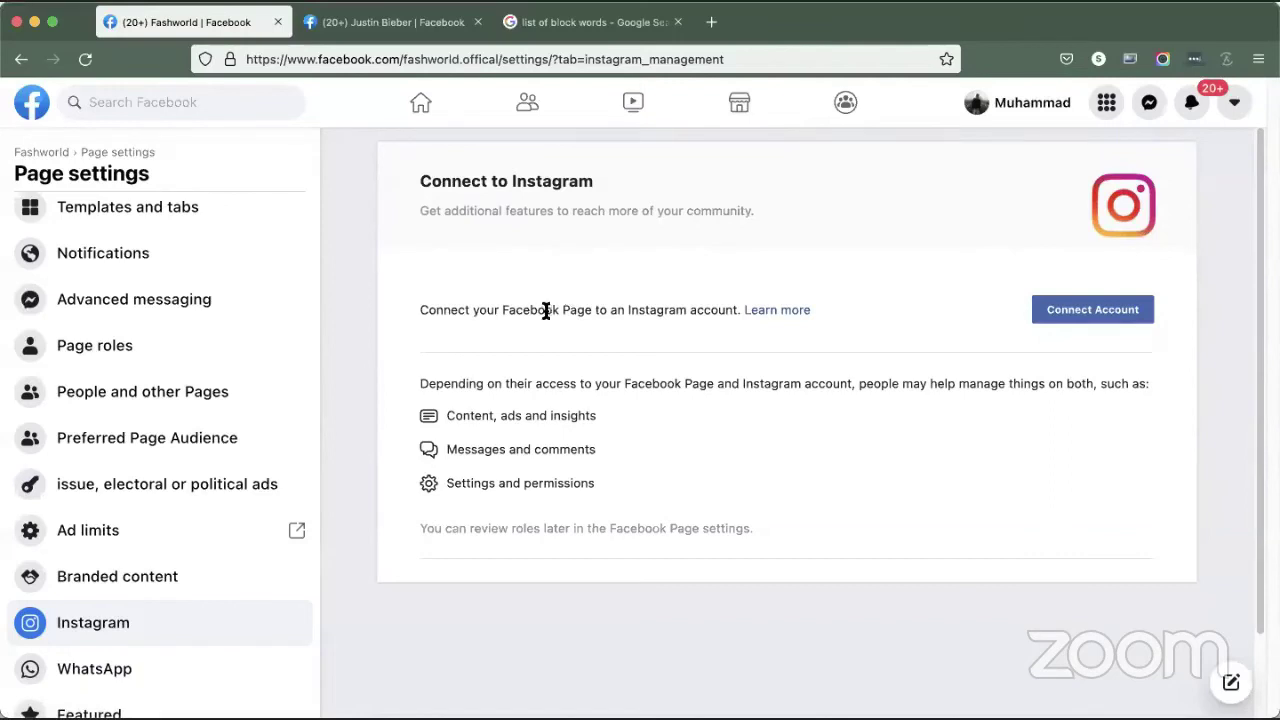
drag(504, 310, 611, 295)
click(611, 295)
mouse_move(598, 490)
mouse_down()
mouse_move(429, 380)
mouse_move(523, 408)
mouse_move(597, 491)
mouse_up()
click(429, 381)
click(606, 491)
drag(429, 178, 569, 175)
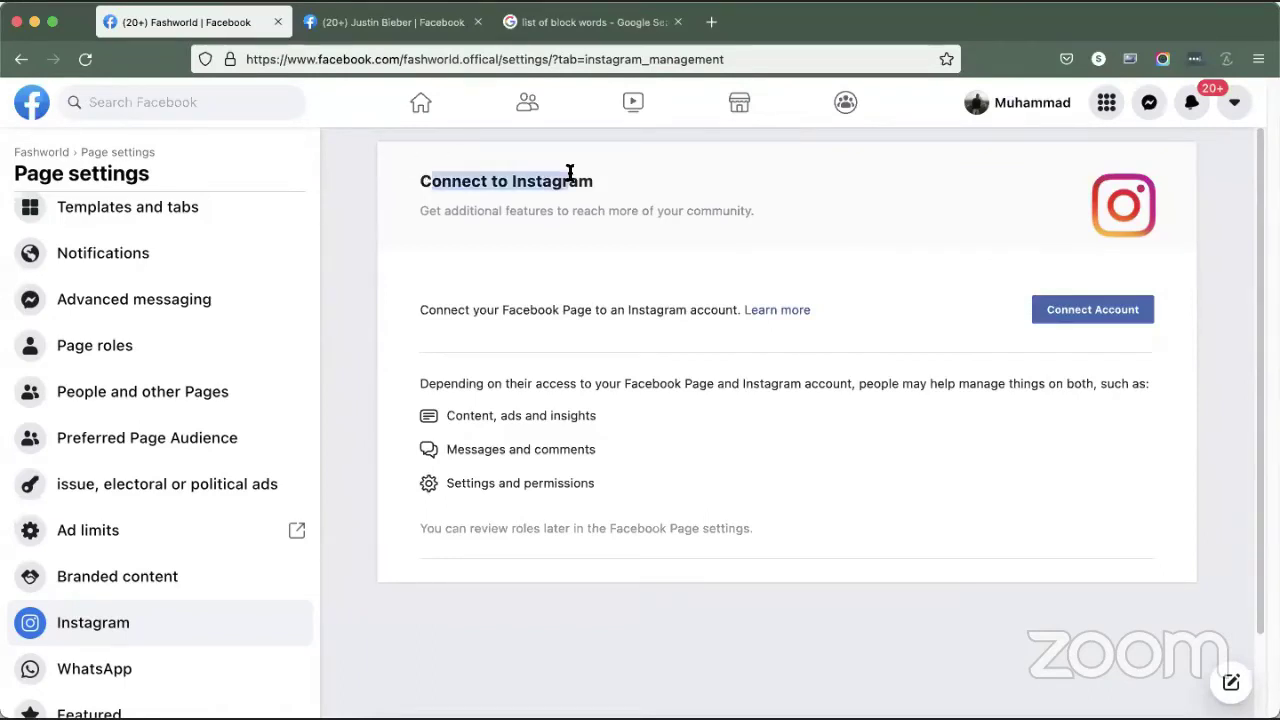
click(590, 447)
drag(592, 483, 474, 337)
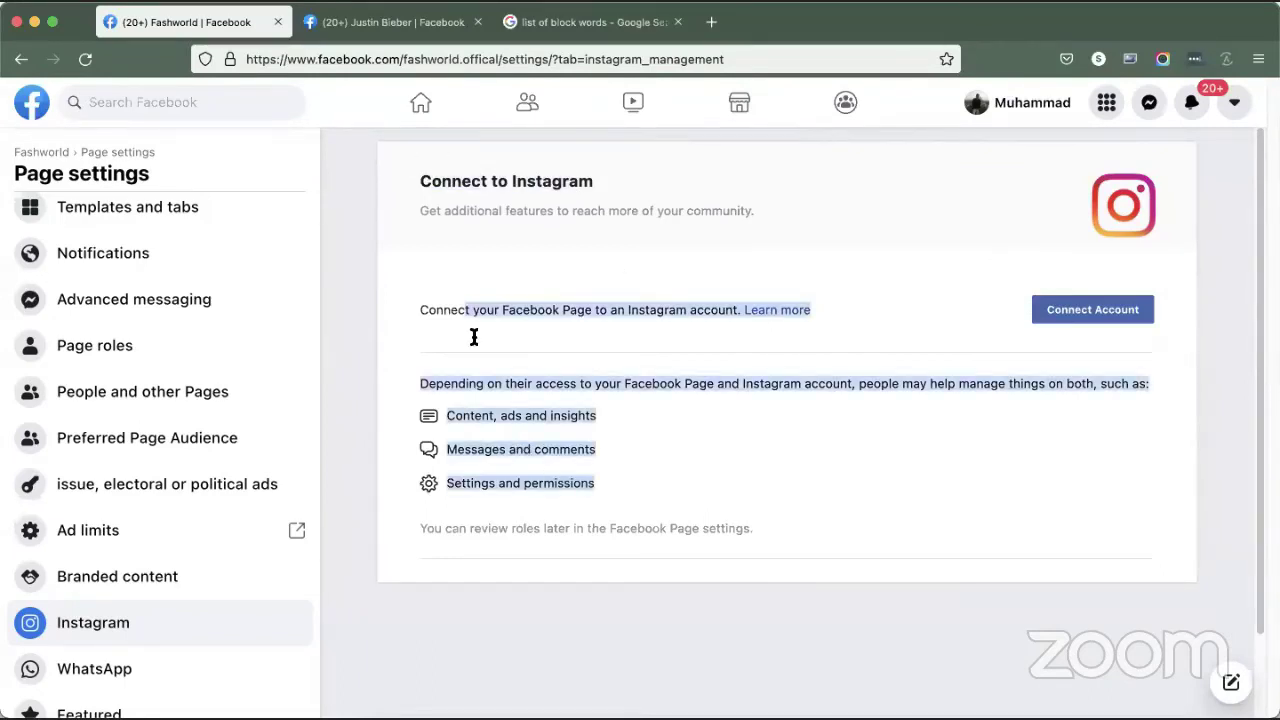
click(474, 337)
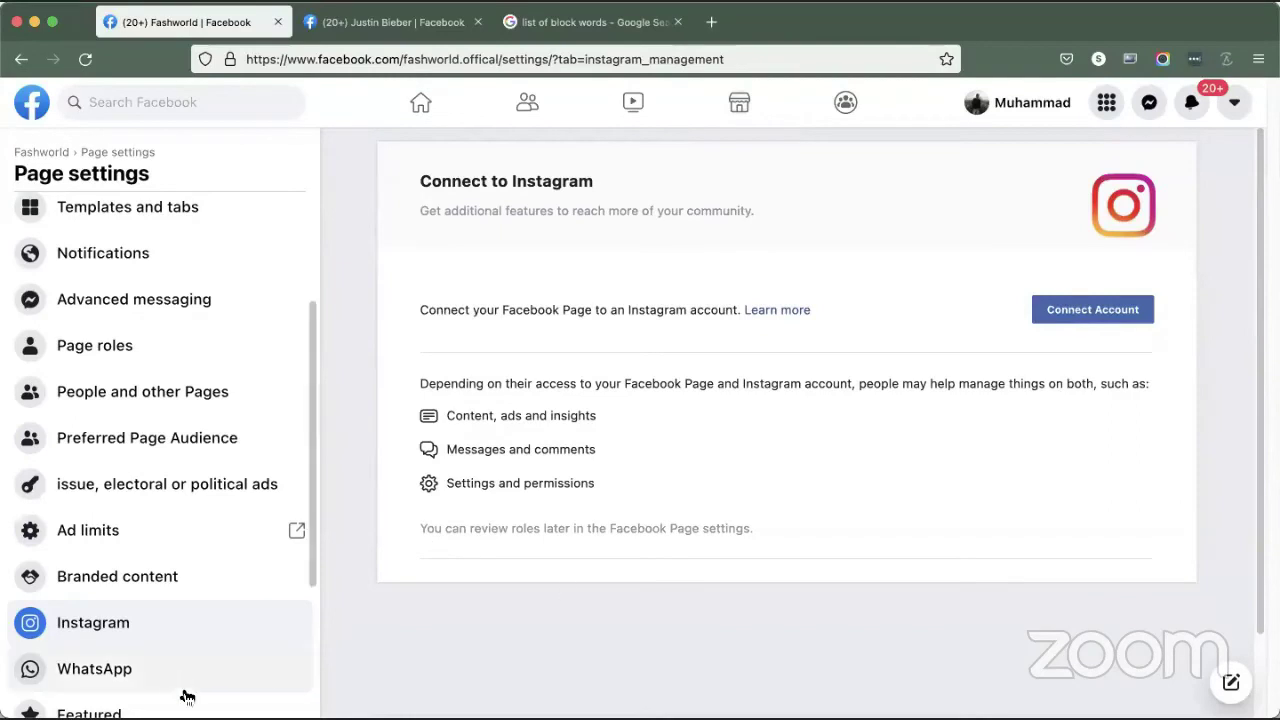
Step: In the Page's WhatsApp connection settings, clear the phone number and fill in the saved suggested number again
click(160, 672)
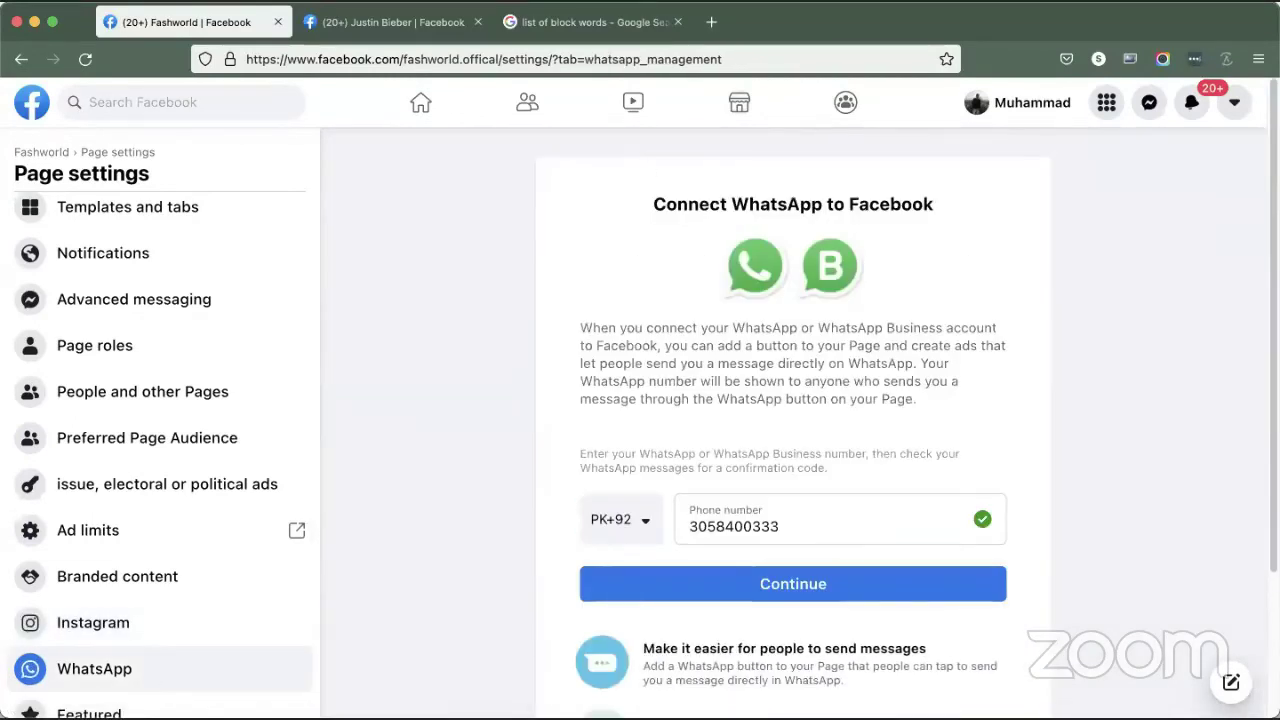
click(776, 527)
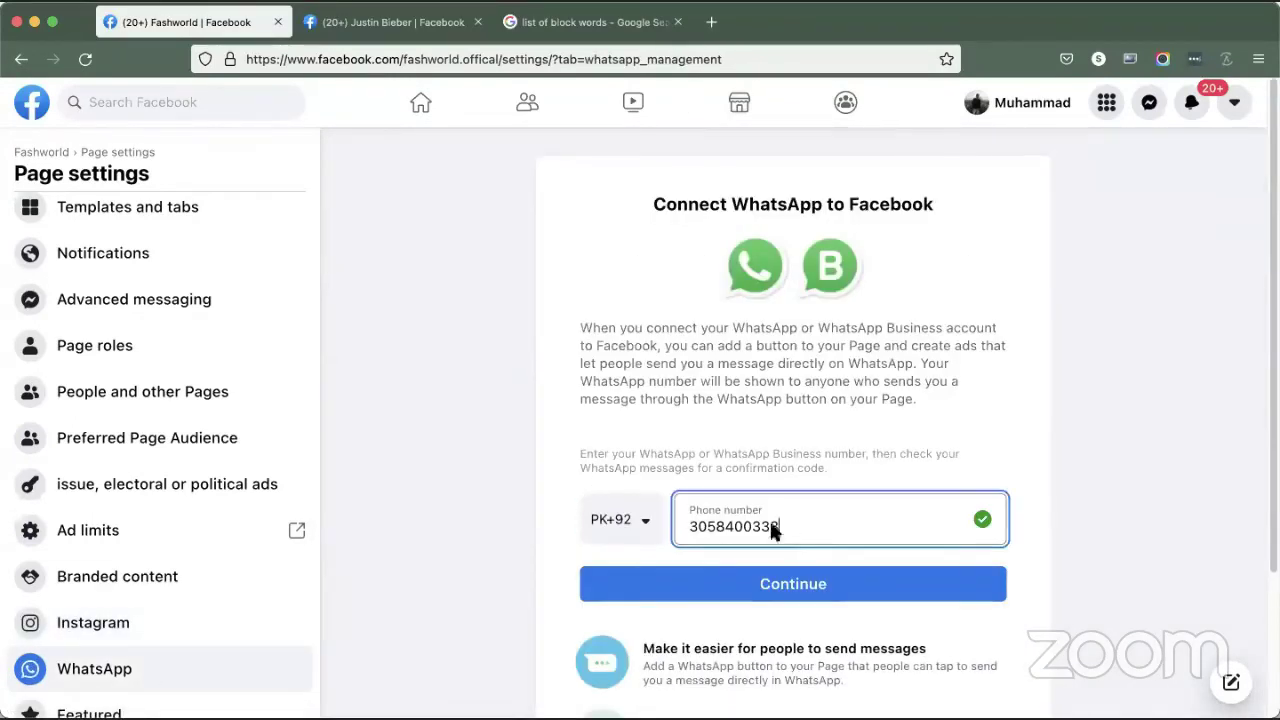
drag(776, 527, 627, 530)
key(BackSpace)
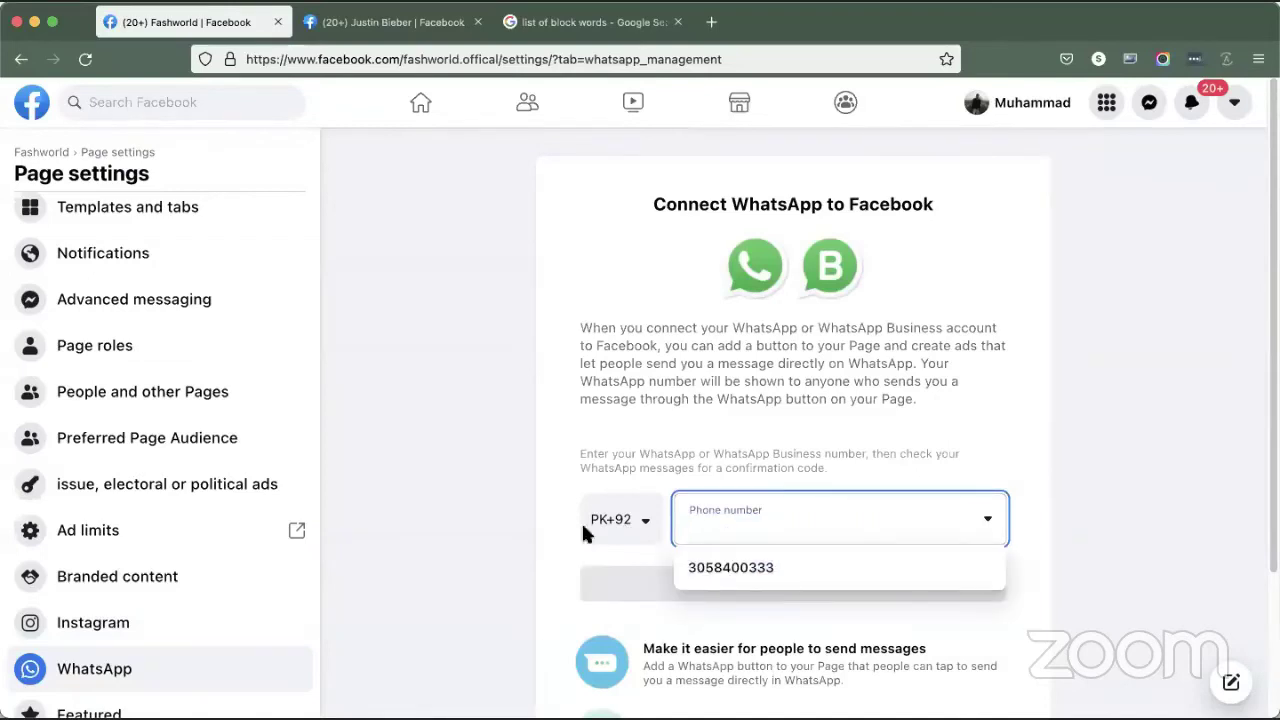
click(496, 557)
scroll(671, 409, down, 1)
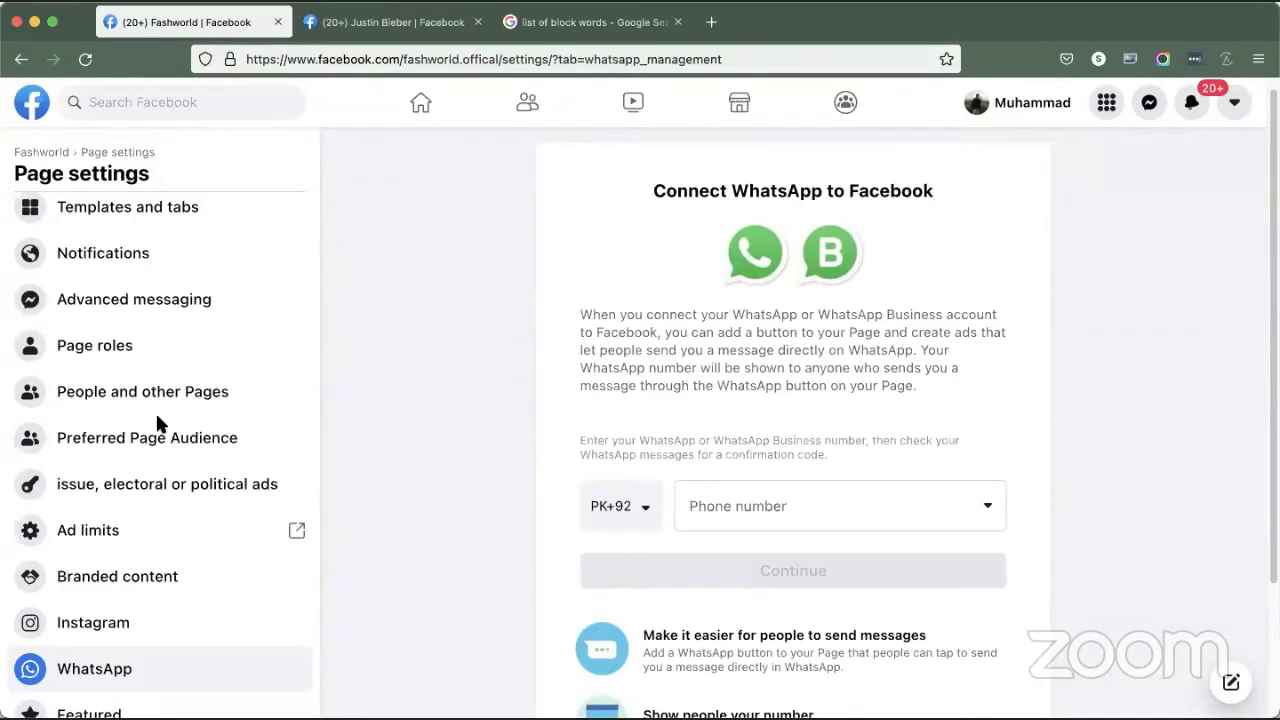
click(766, 506)
click(737, 551)
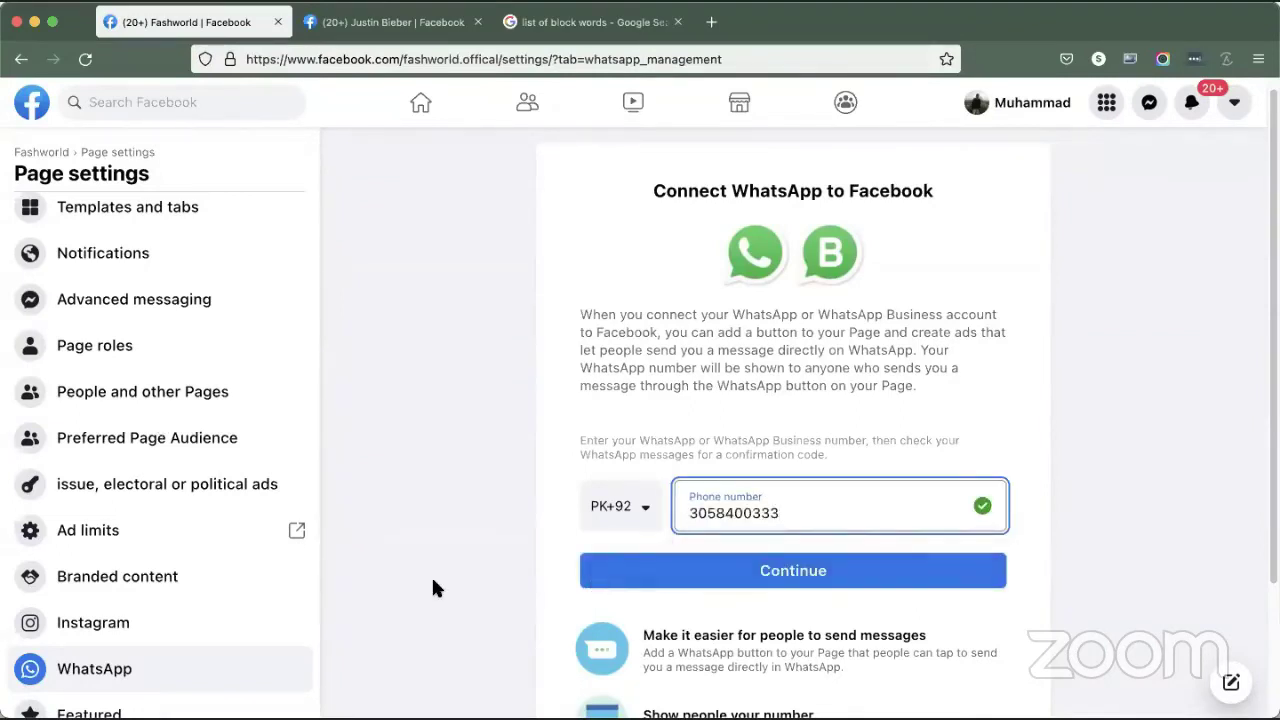
click(433, 581)
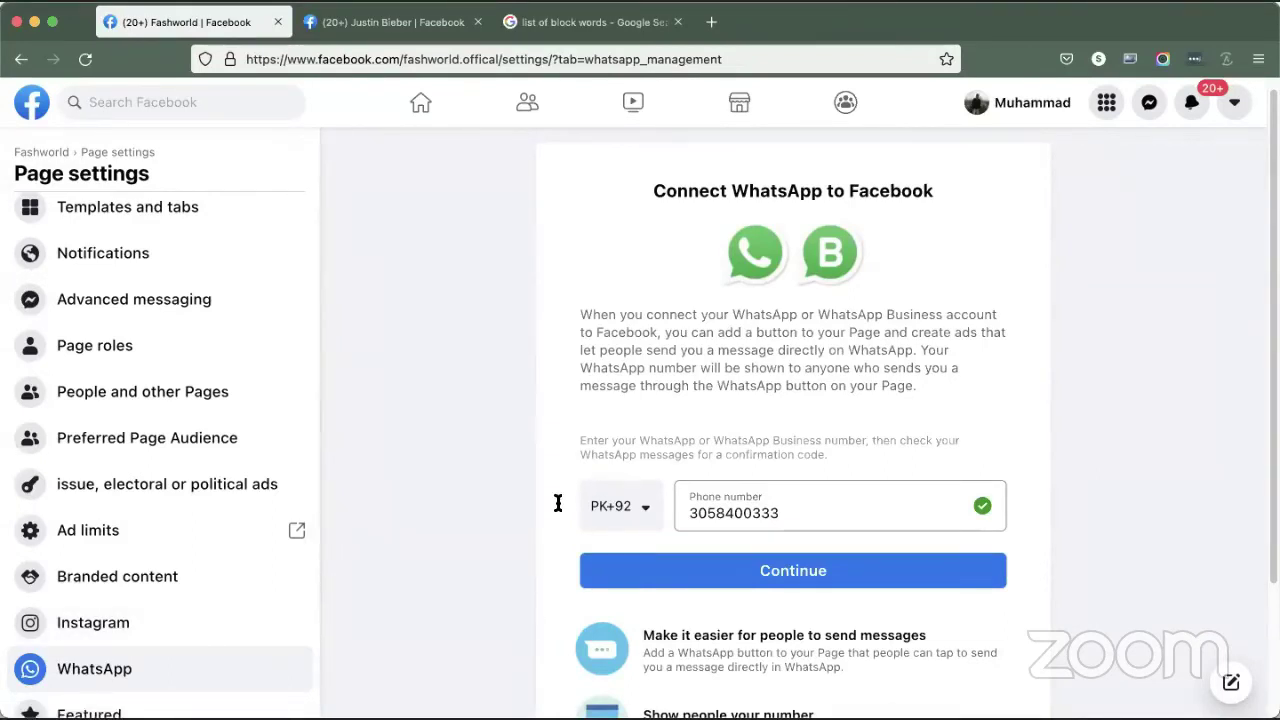
Step: Open the Page roles settings, review the available roles and set the role for a new assignment to Admin
scroll(157, 560, down, 2)
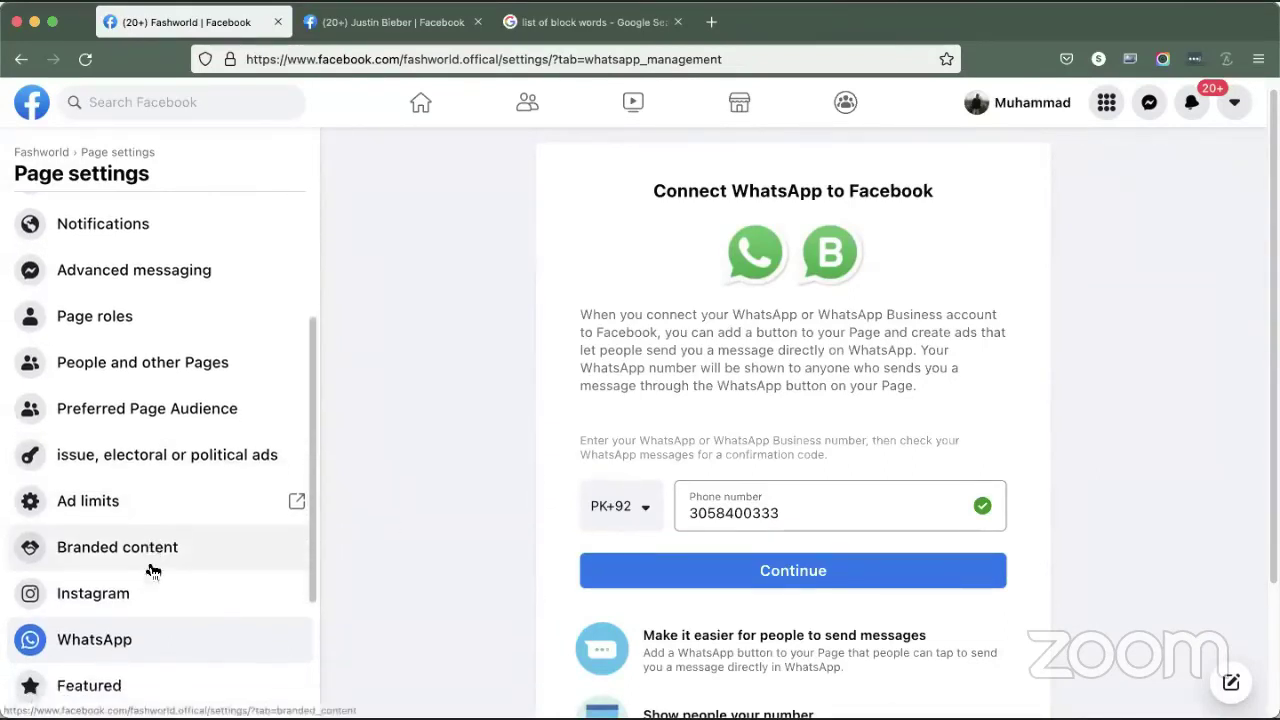
click(147, 283)
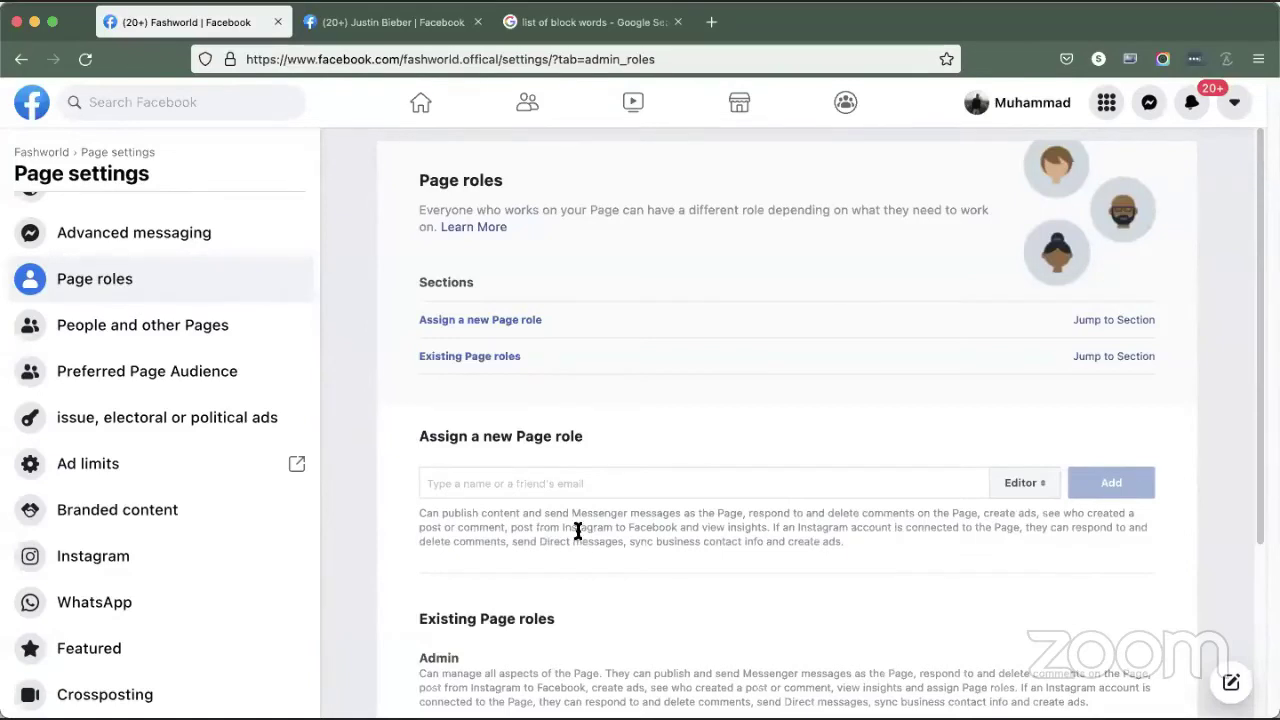
scroll(451, 390, down, 2)
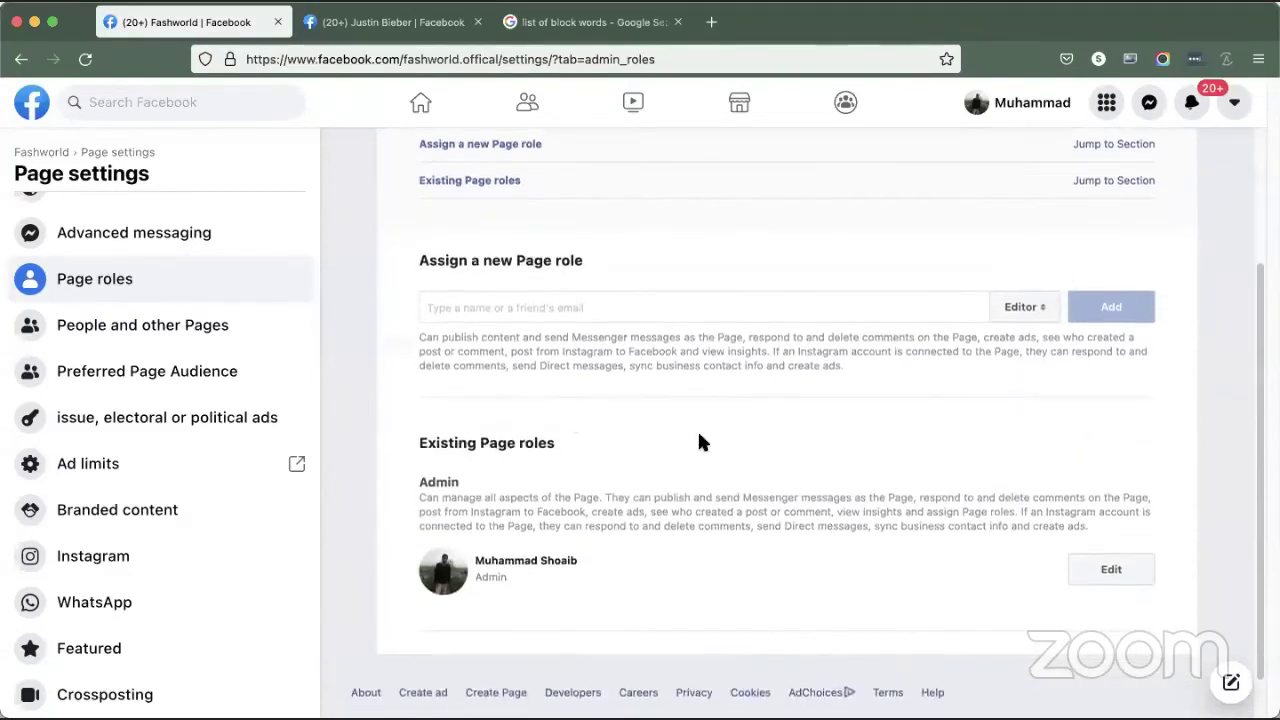
click(1022, 307)
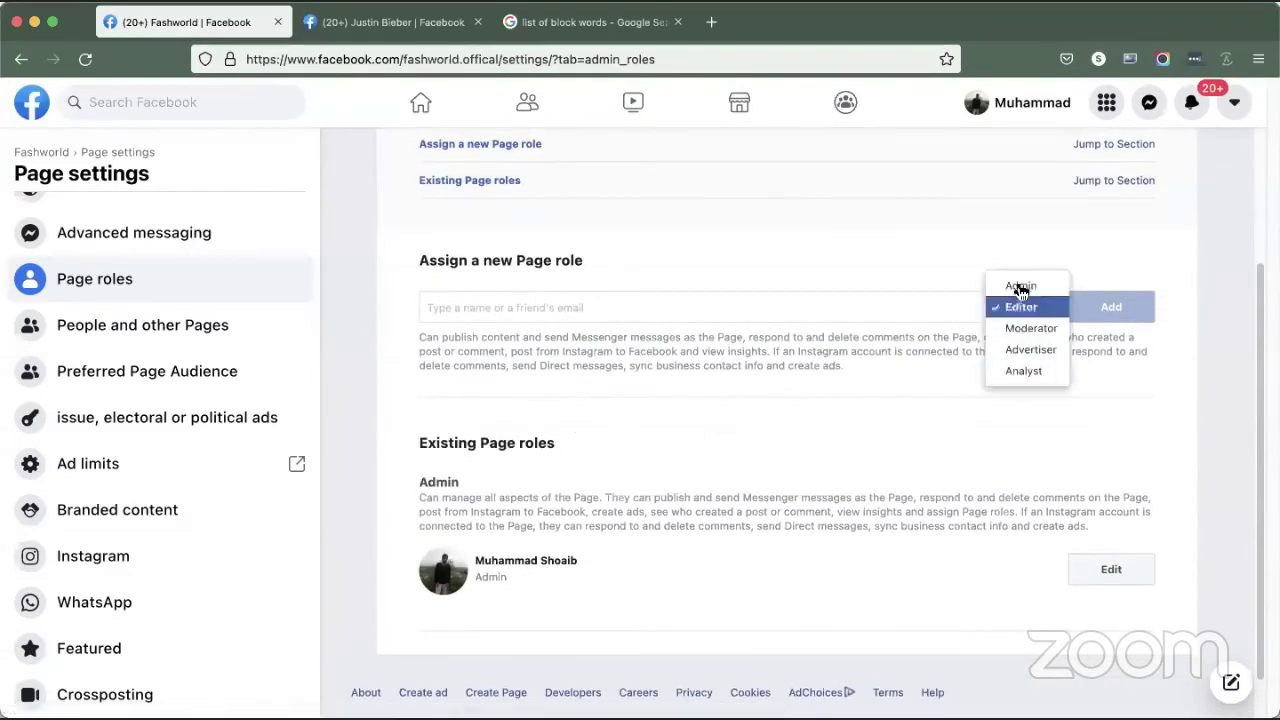
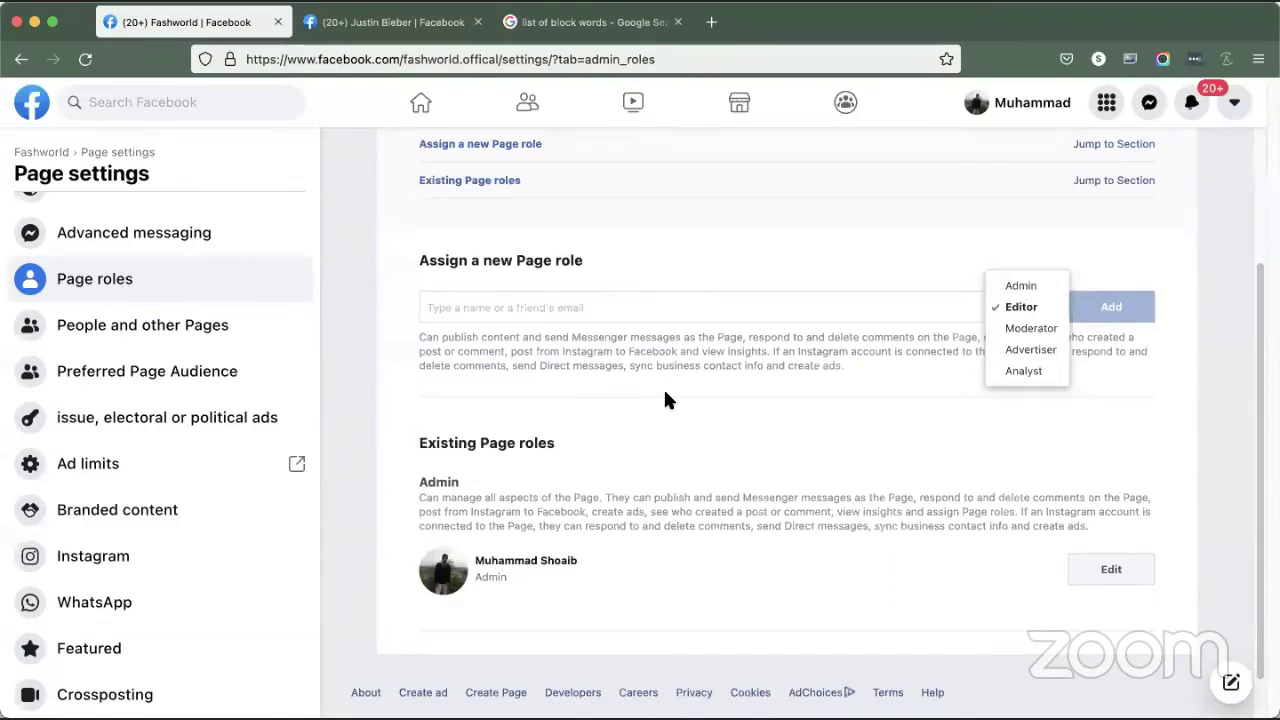
click(1034, 318)
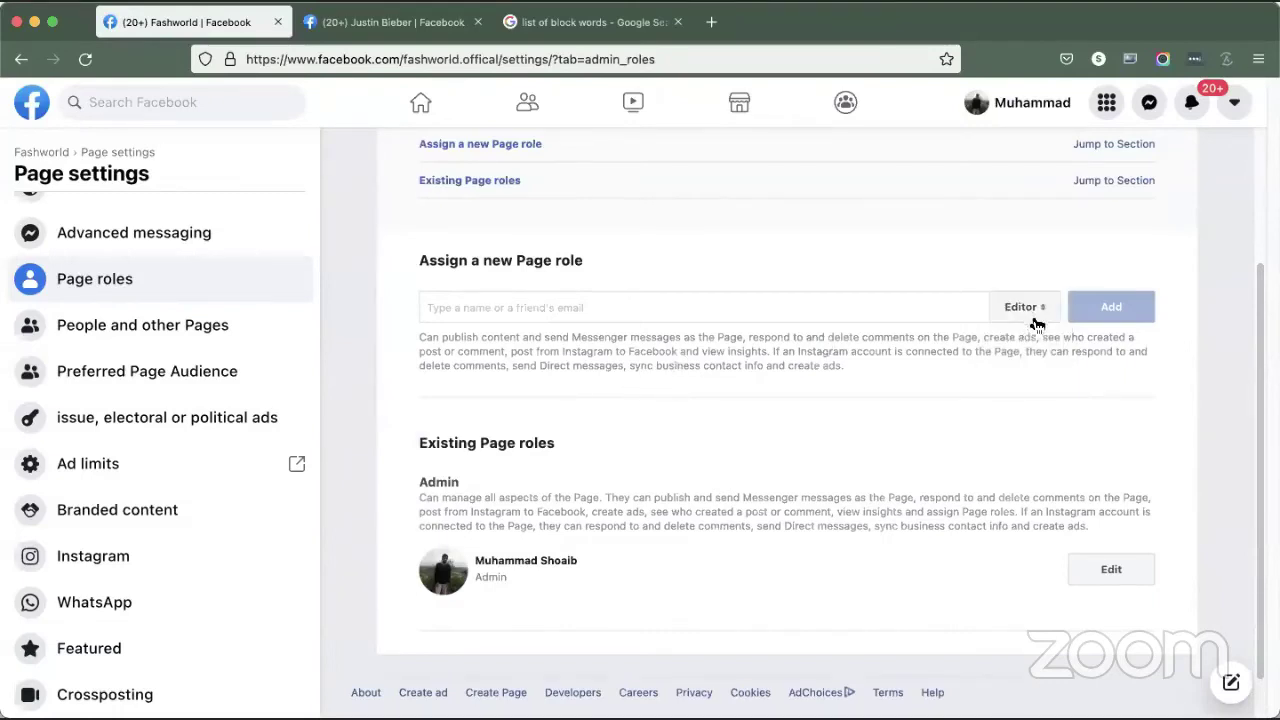
click(1040, 316)
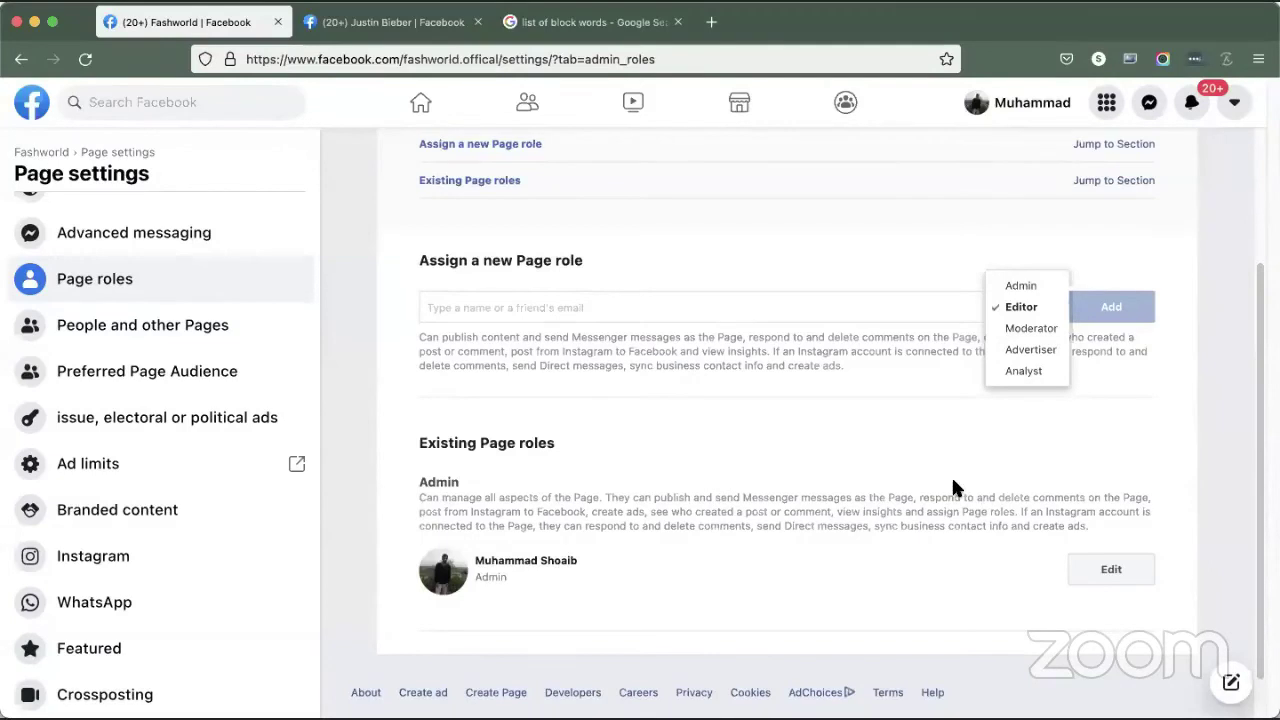
click(1020, 285)
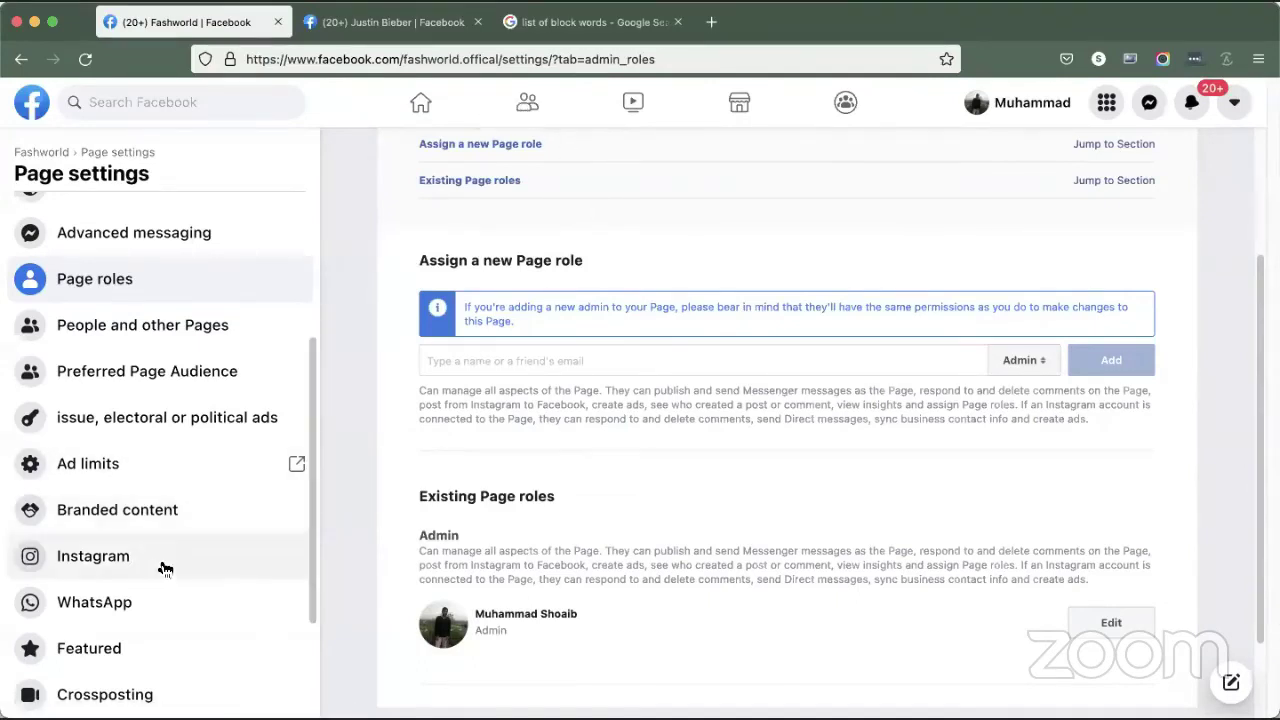
scroll(160, 566, down, 3)
scroll(165, 560, up, 8)
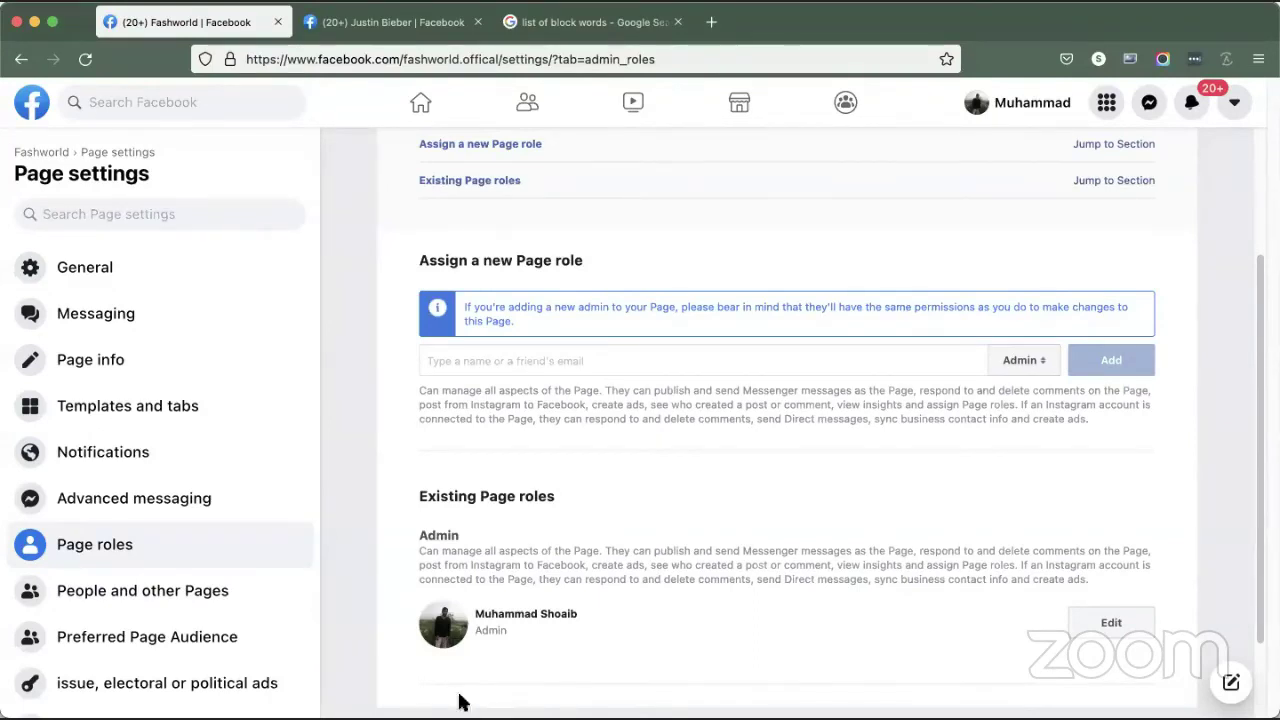
Step: Add an on-screen text annotation reading "facebook Don't allow that :" and move it up over the Existing Page roles row
click(855, 192)
click(707, 214)
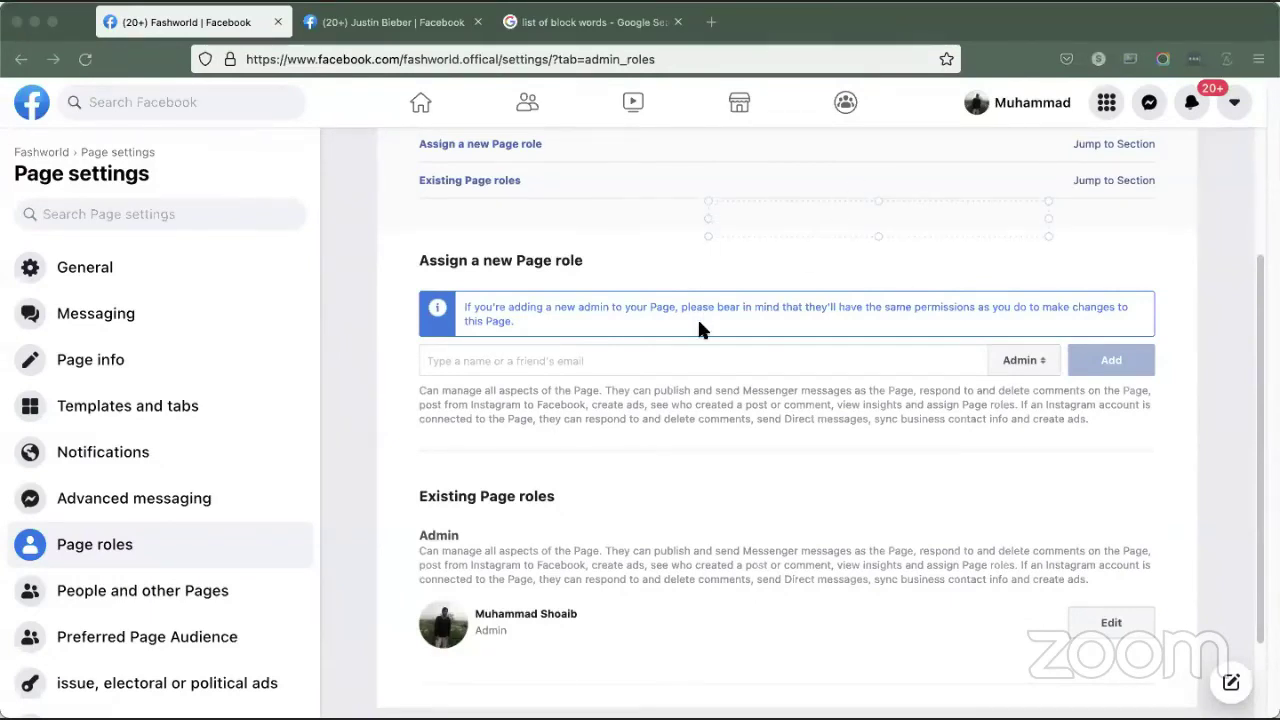
text(facebook Don't allow that )
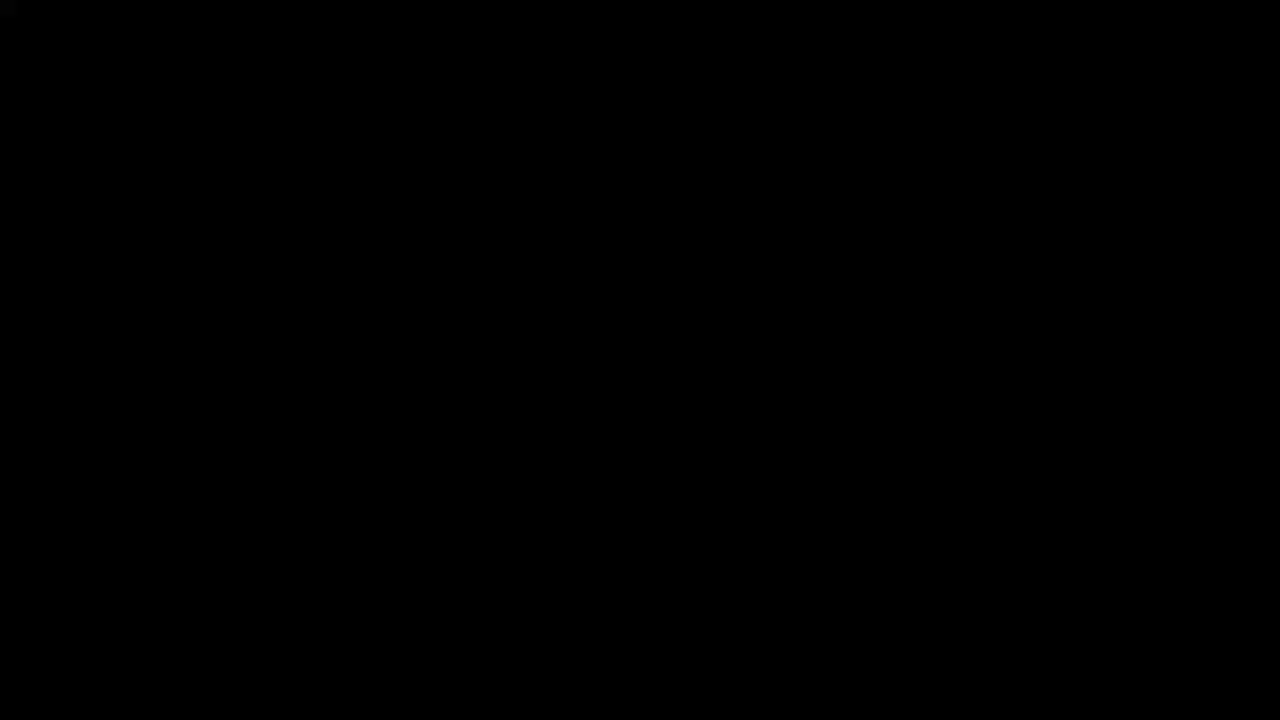
text(:)
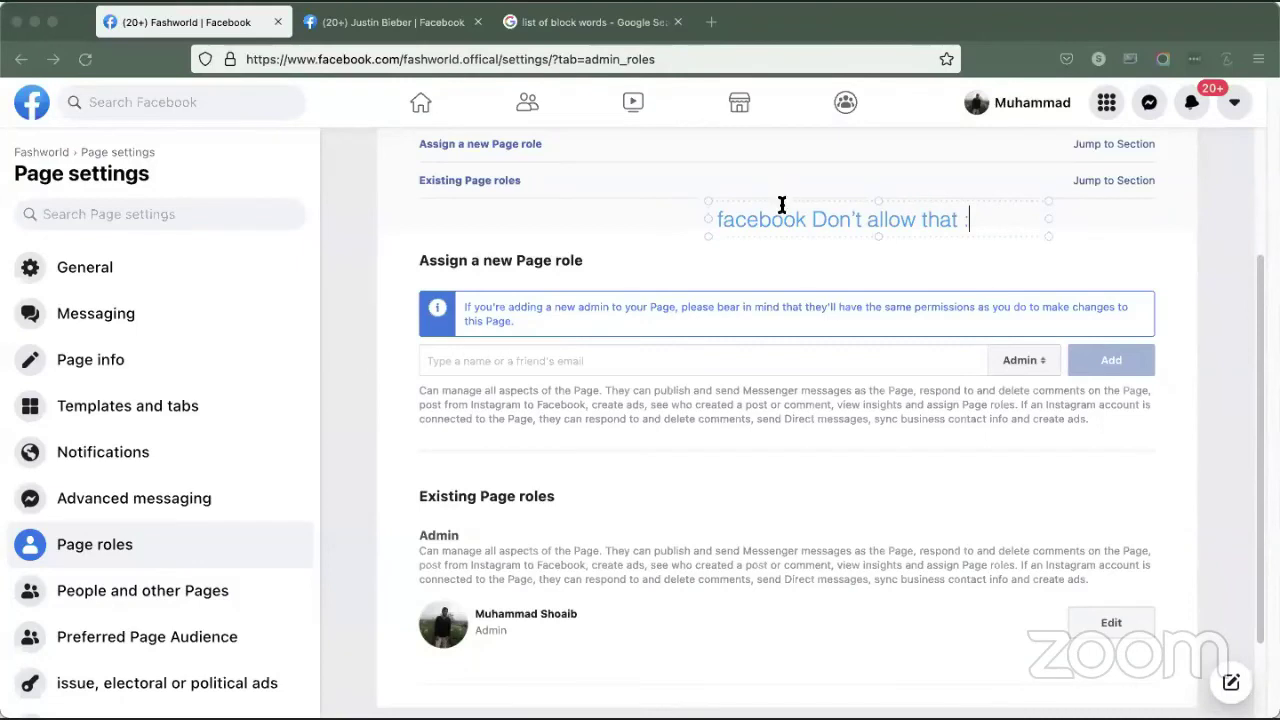
drag(786, 206, 751, 152)
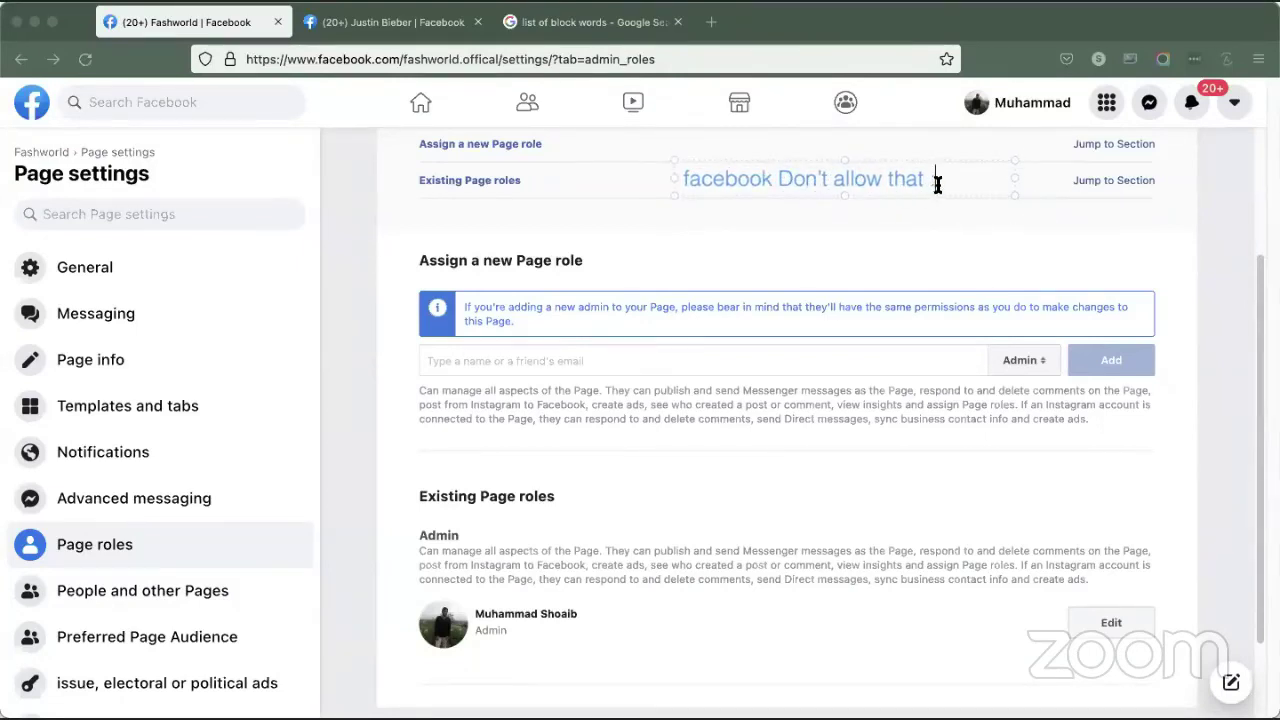
Step: Extend the annotation below its heading with the lines "1. Website -" and "Only Page - Reason"
key(Return)
text(1. W)
text(eb)
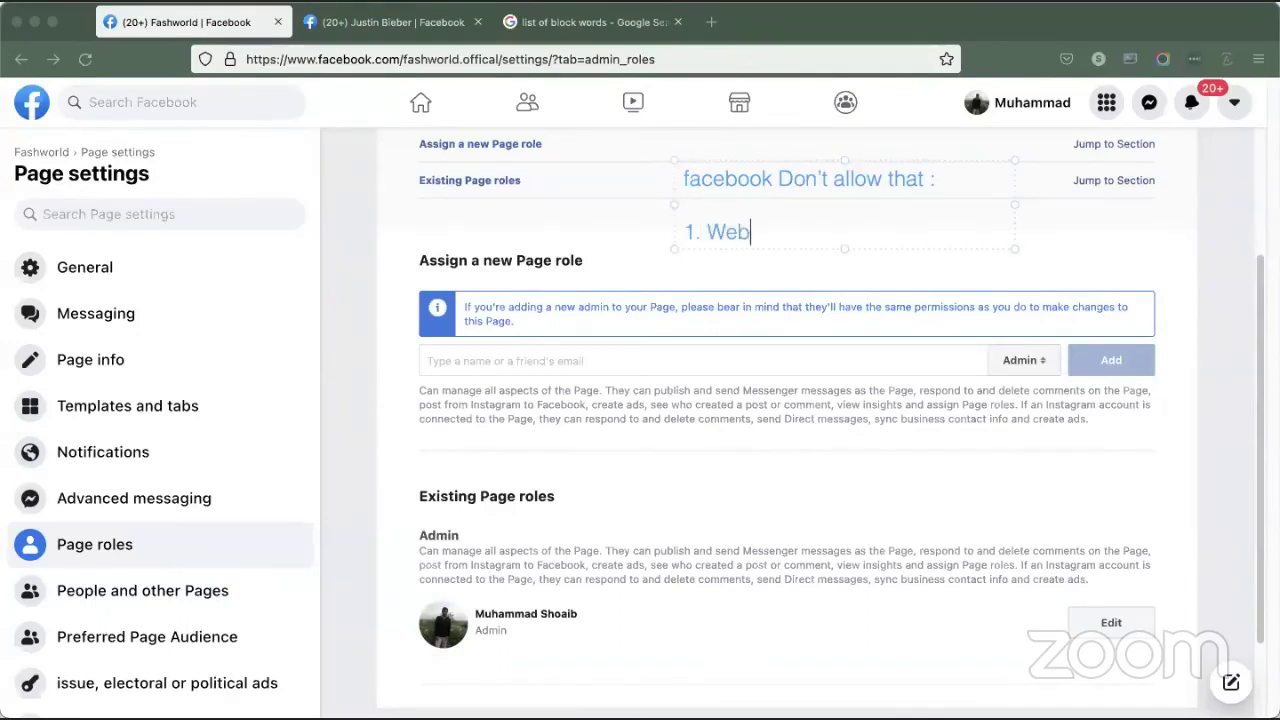
text(site Only Page)
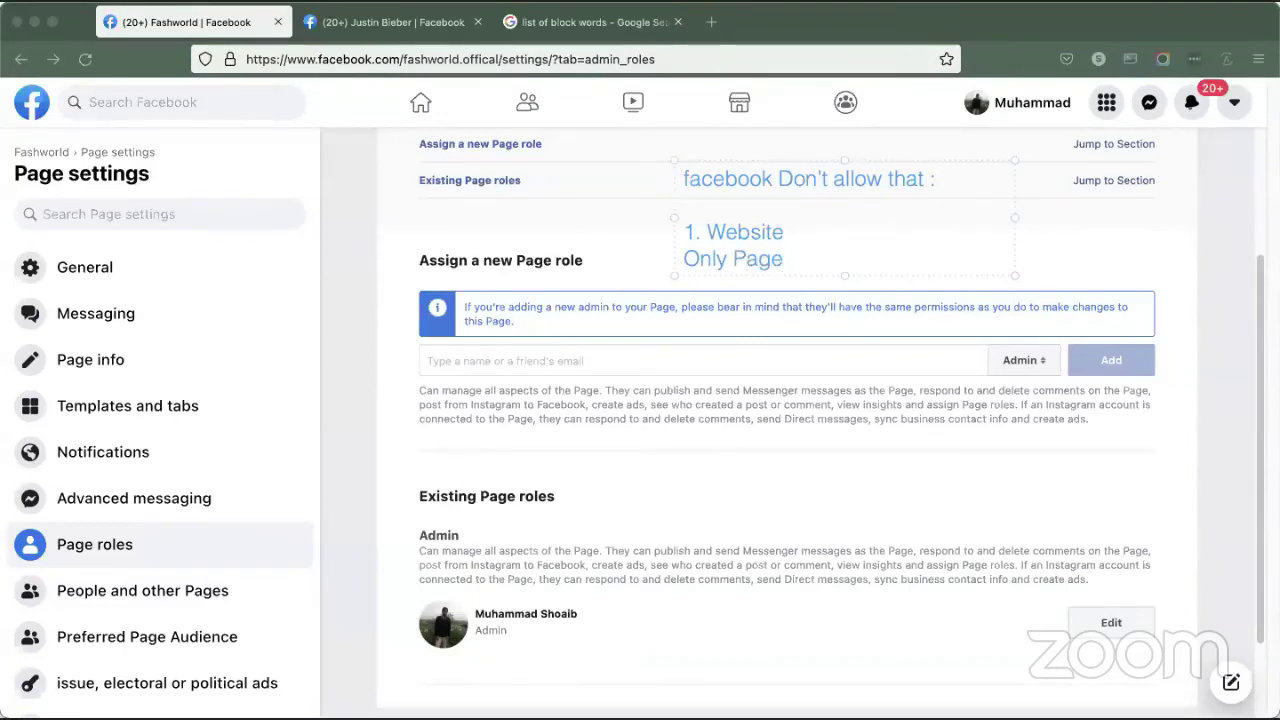
click(784, 232)
text(-)
click(783, 259)
text(- Reason)
click(817, 232)
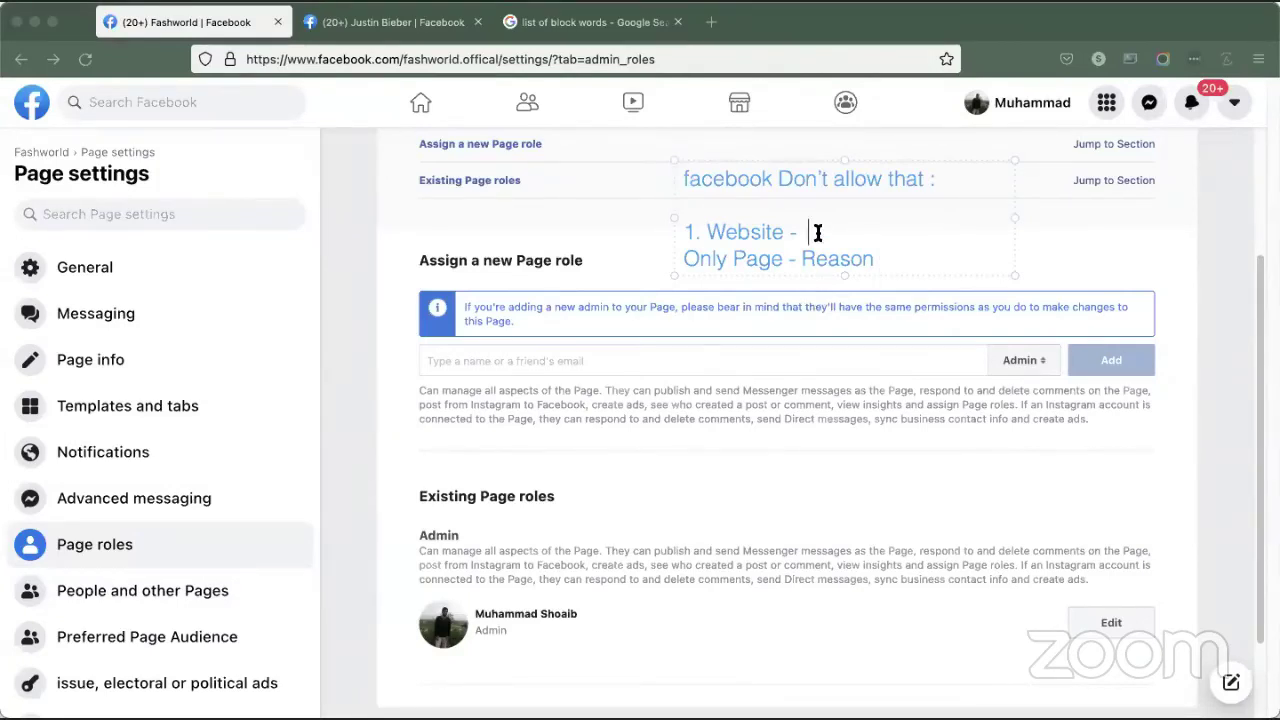
click(887, 260)
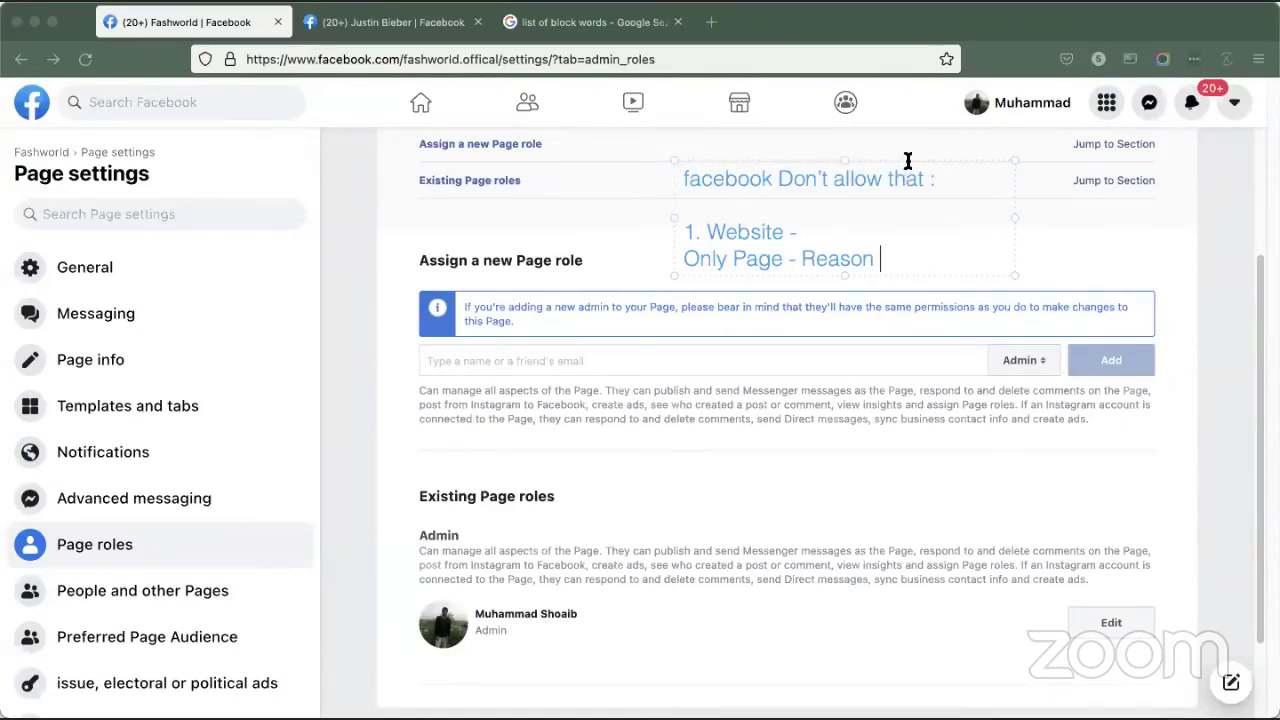
Step: Move the text annotation higher above the Page roles content and add a separate line reading "Facebook:" below its existing lines
drag(909, 163, 891, 92)
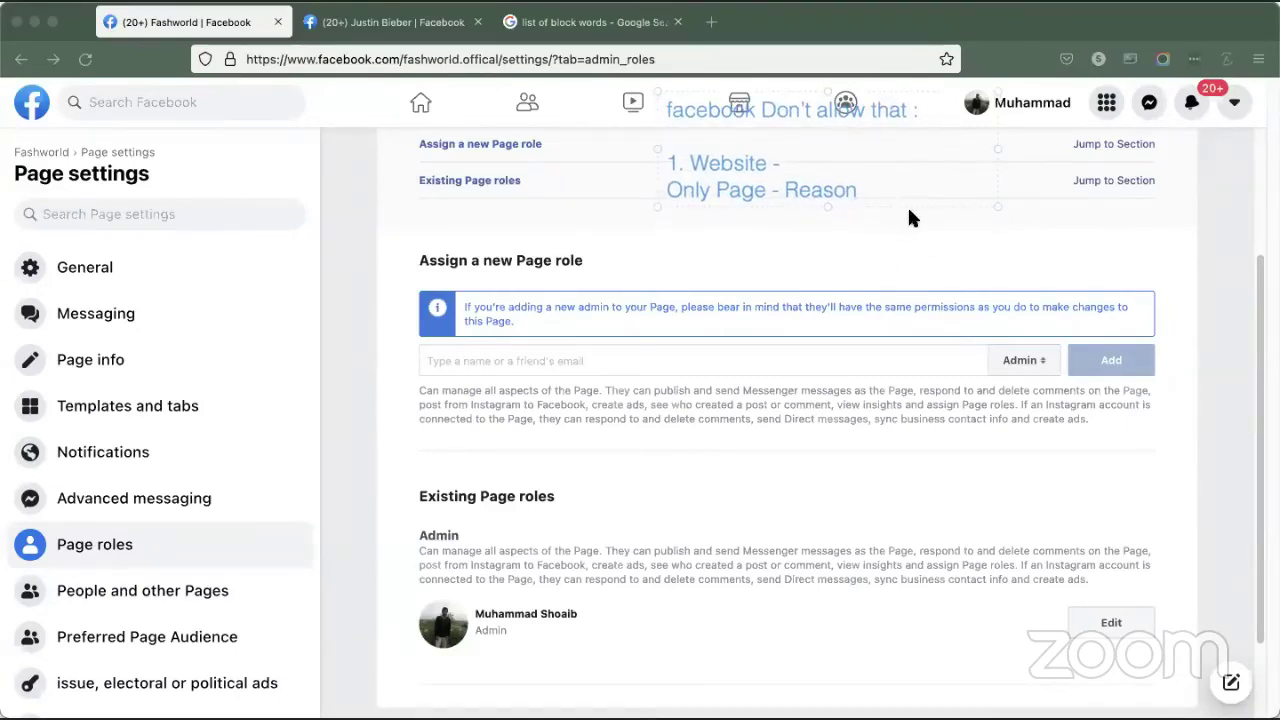
key(Return)
key(Return)
text(Face)
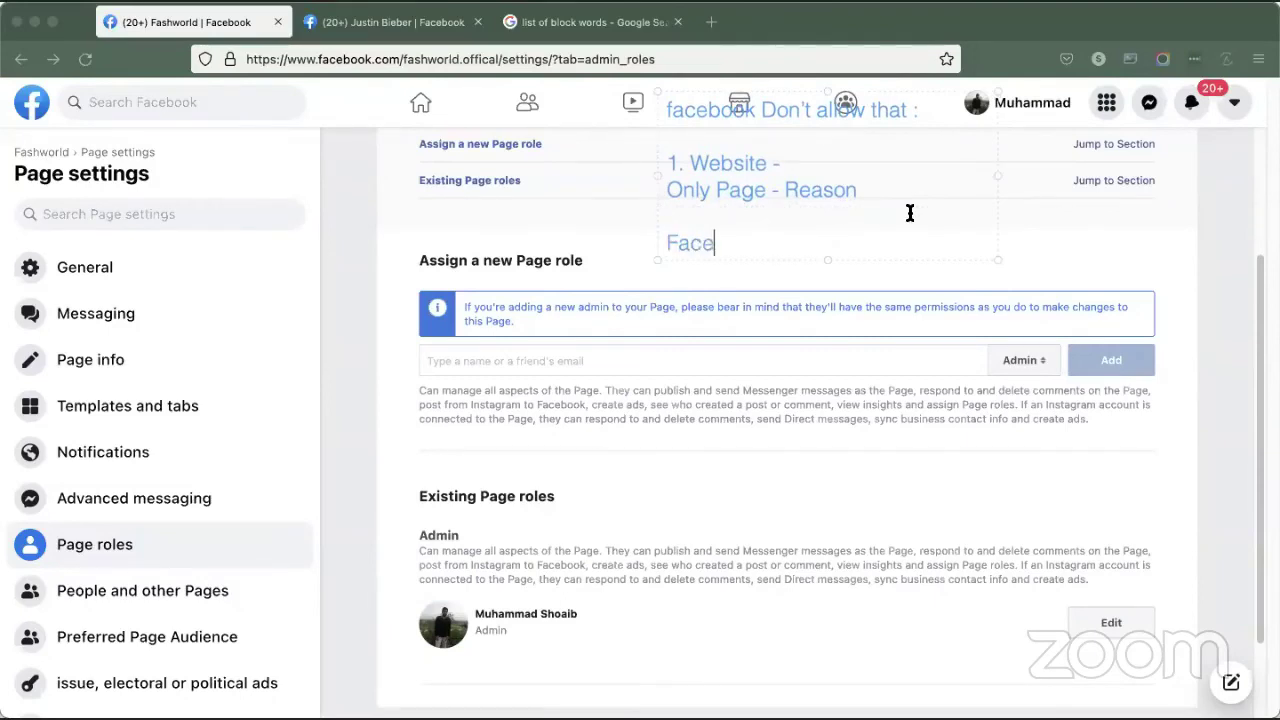
text(bookL:)
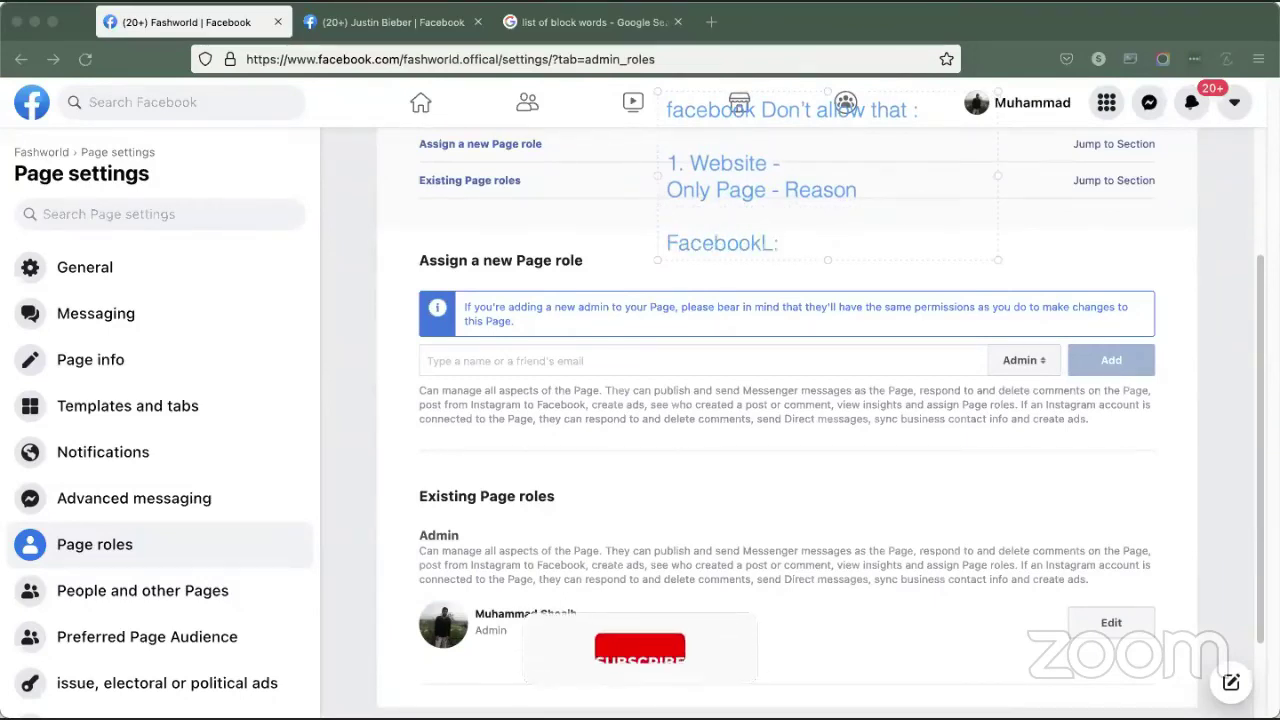
key(BackSpace)
key(BackSpace)
text(:)
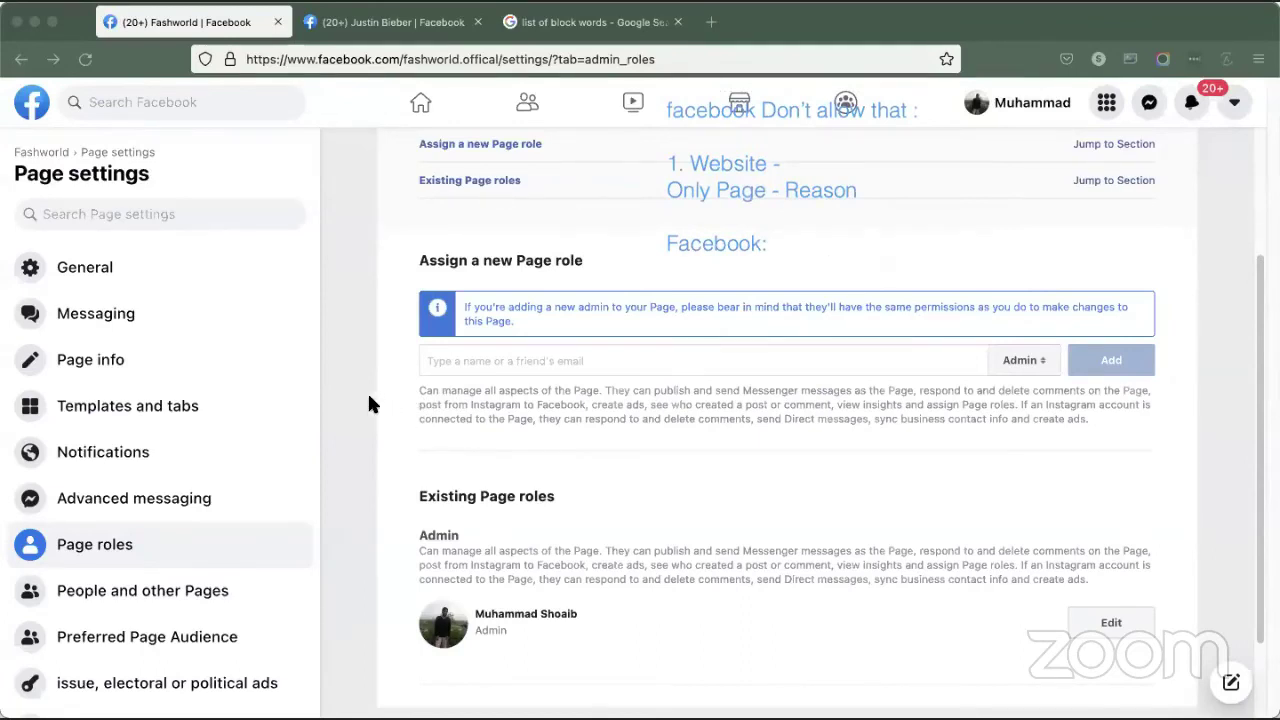
click(373, 469)
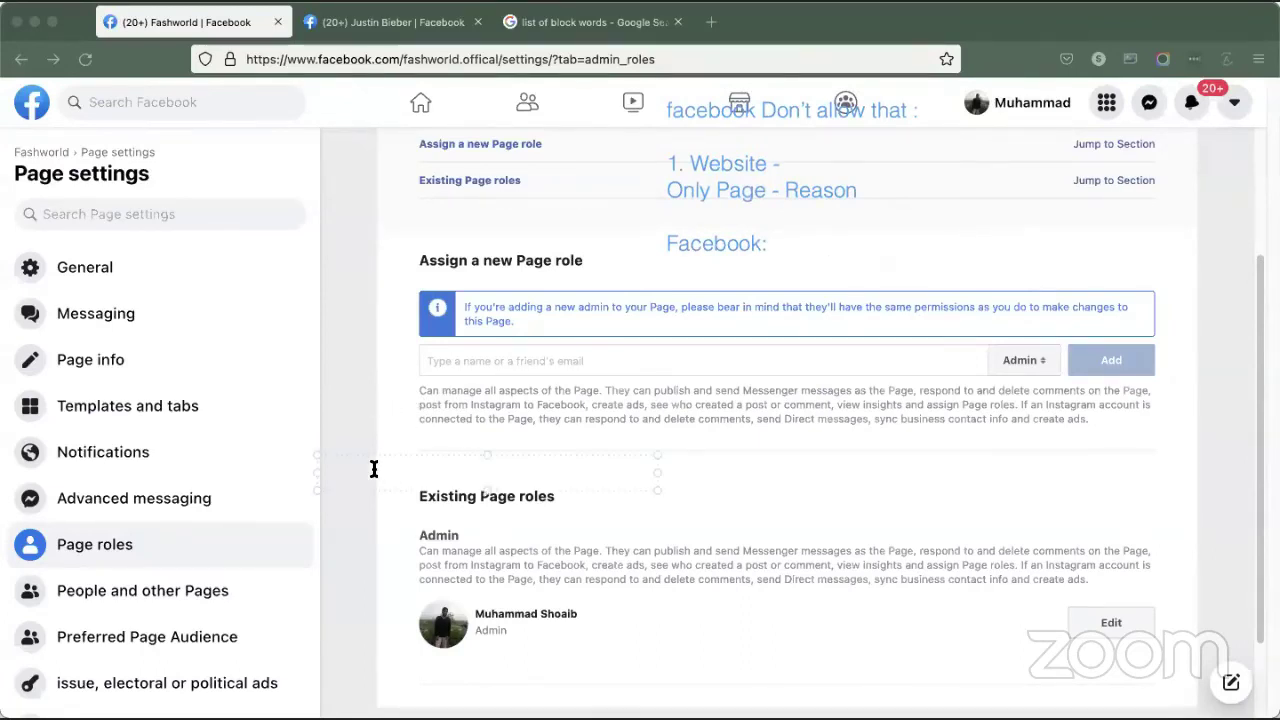
click(272, 485)
click(769, 237)
click(708, 377)
Step: Load youtube.com in the browser tab that holds the block words search results
click(590, 22)
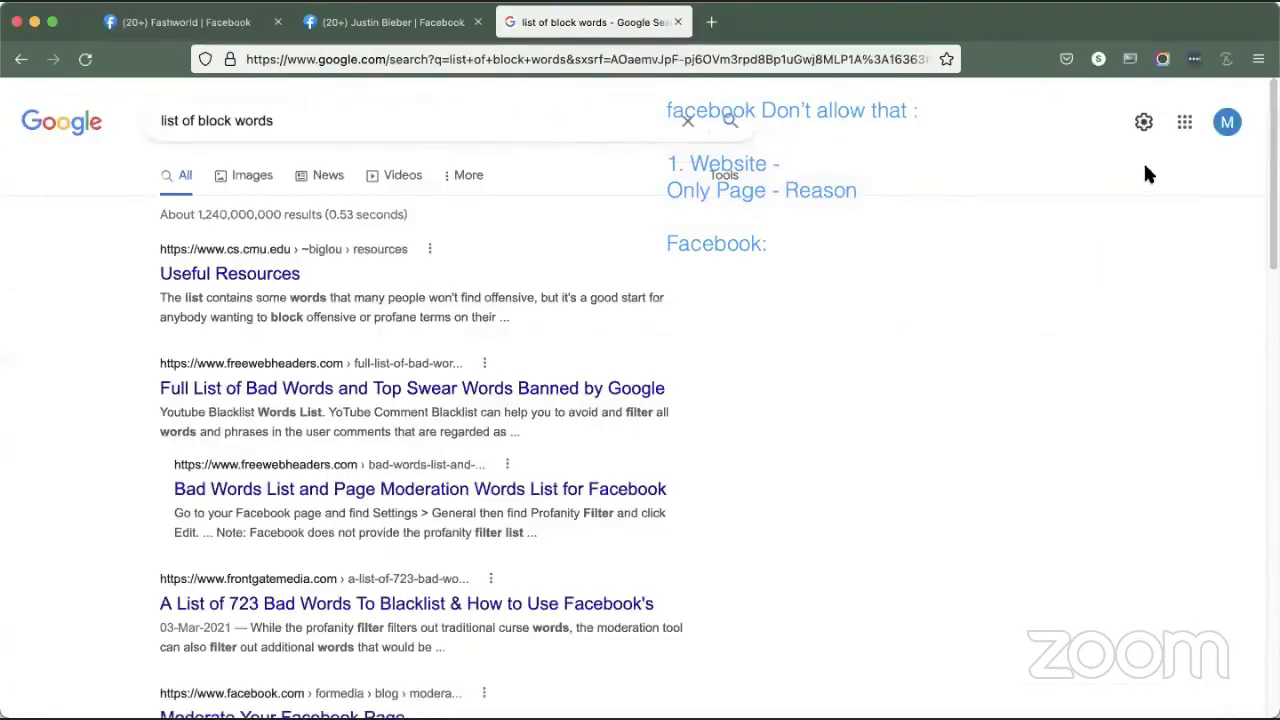
click(536, 59)
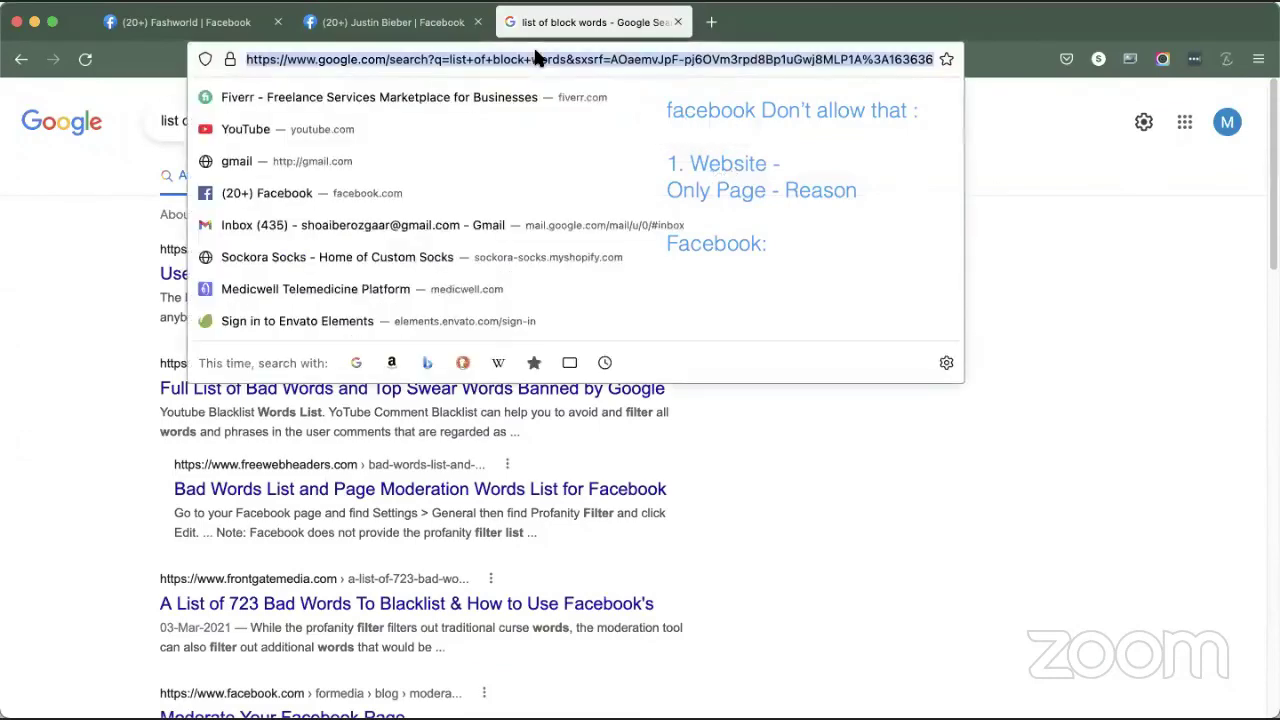
text(google)
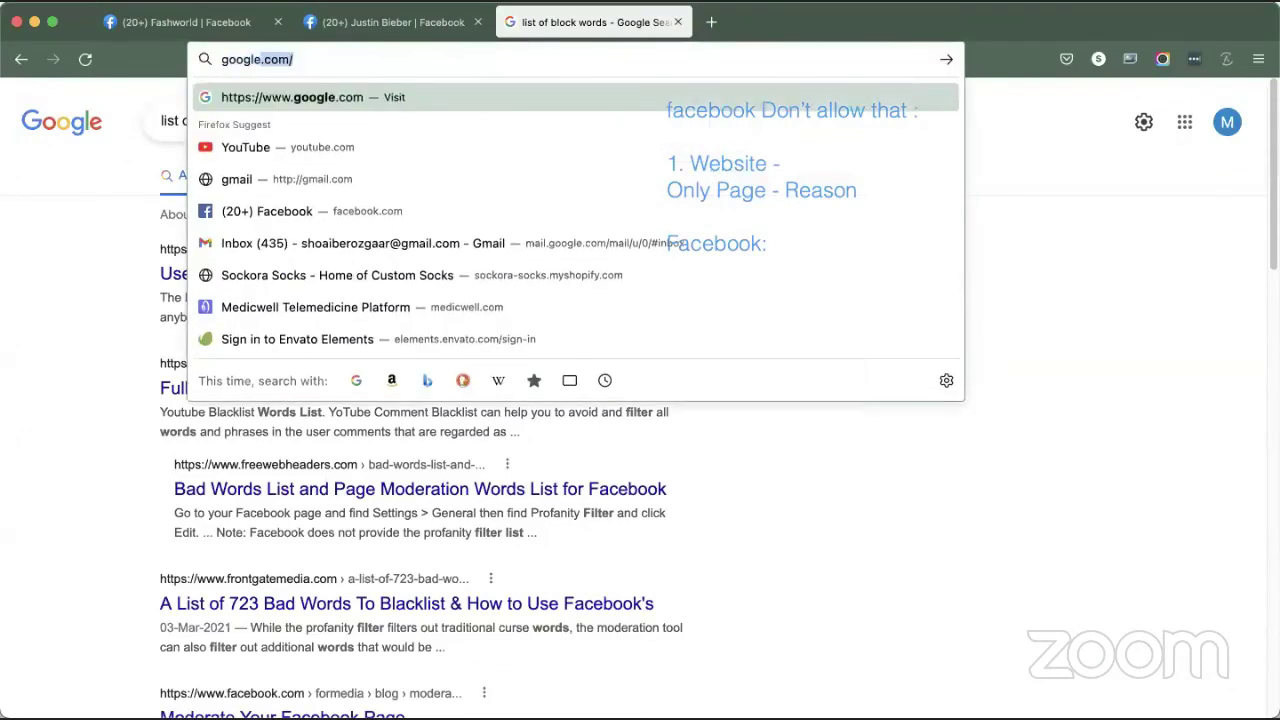
key(BackSpace)
key(BackSpace)
key(BackSpace)
key(BackSpace)
key(BackSpace)
text(youtube.com)
key(Return)
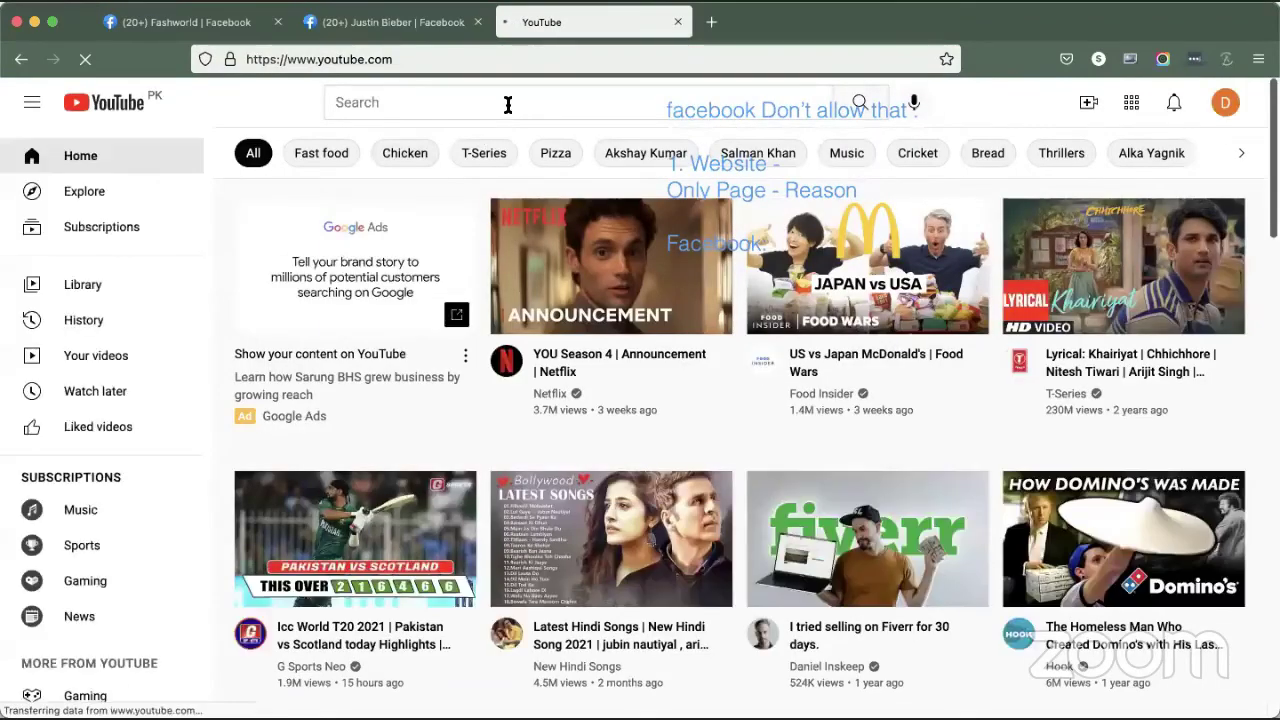
Step: Search YouTube for "education ecosystem" and look over the Education Ecosystem channel in the results
click(510, 104)
text(Education Ecosy)
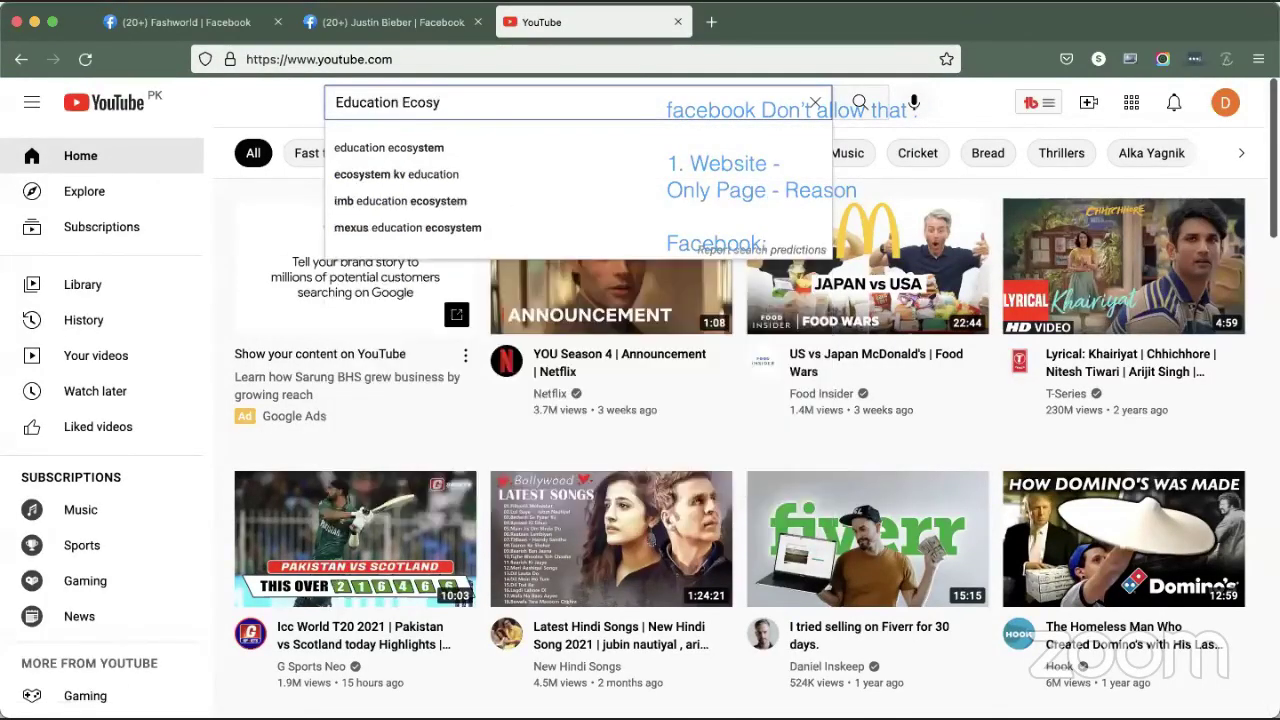
key(Down)
key(Return)
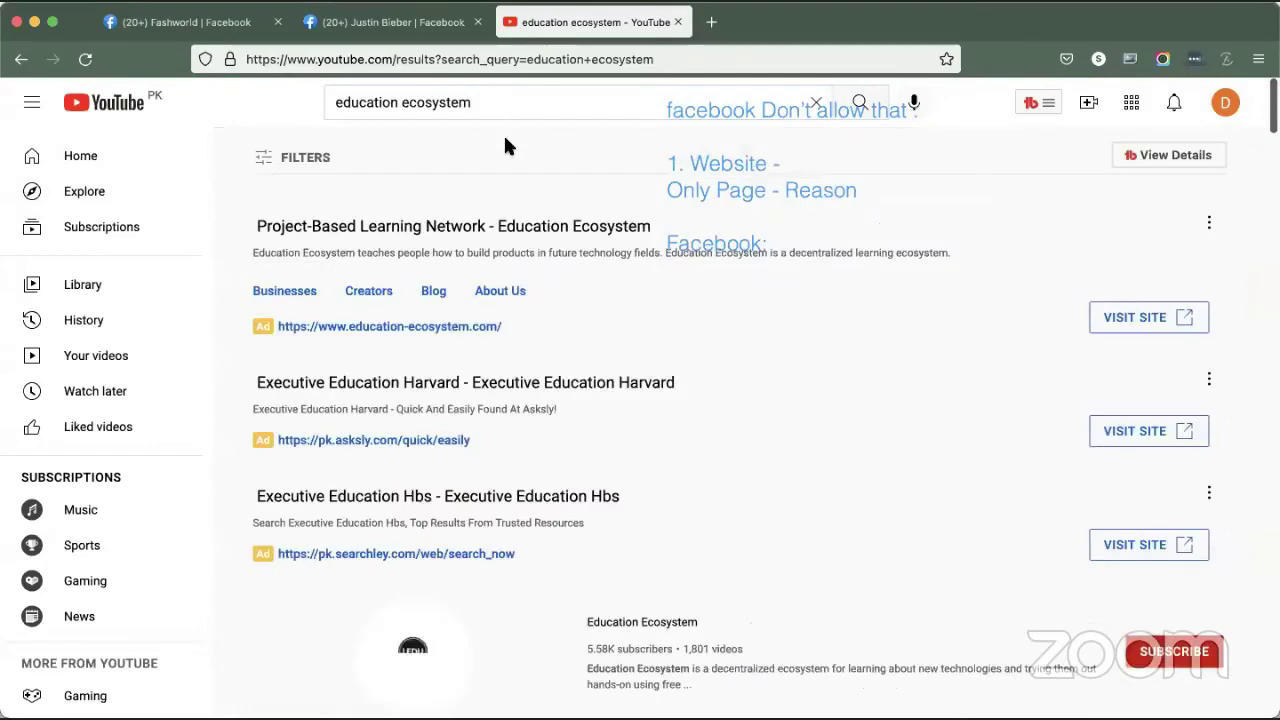
scroll(626, 449, down, 3)
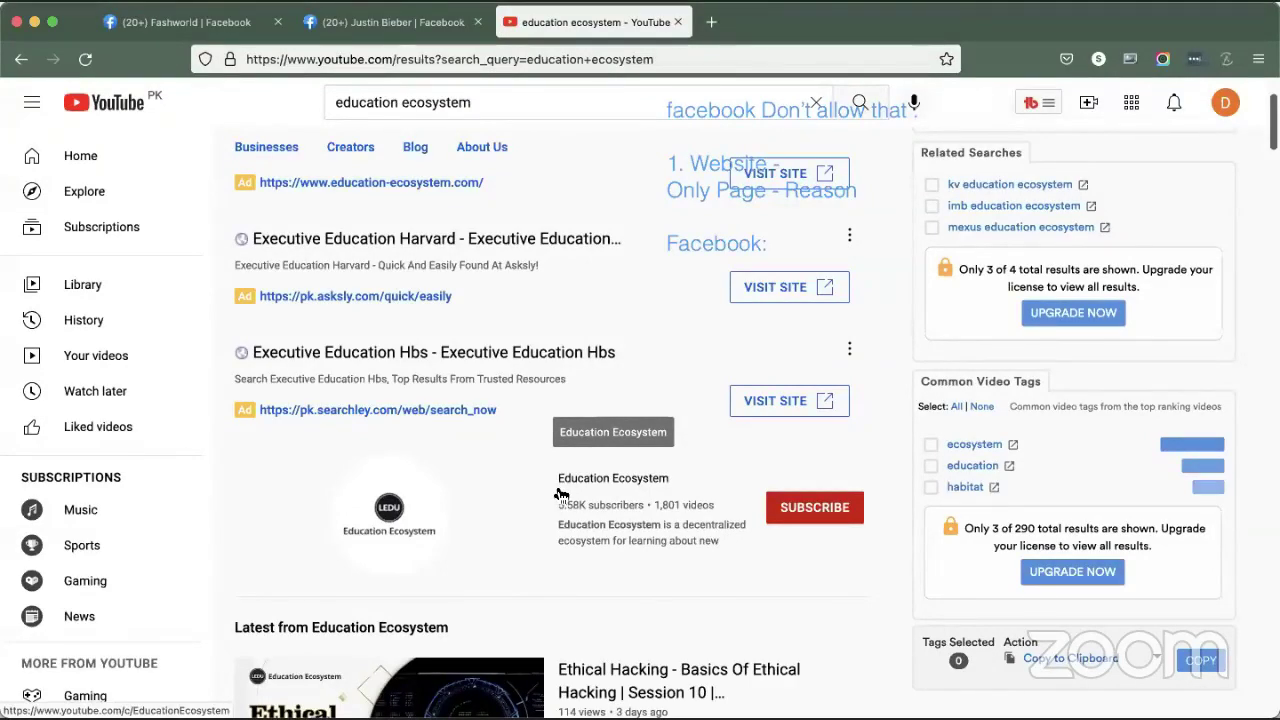
scroll(557, 491, down, 2)
Step: Search Google for "bulkfollows" in a new browser tab and open the Bulkfollows website
key(super+t)
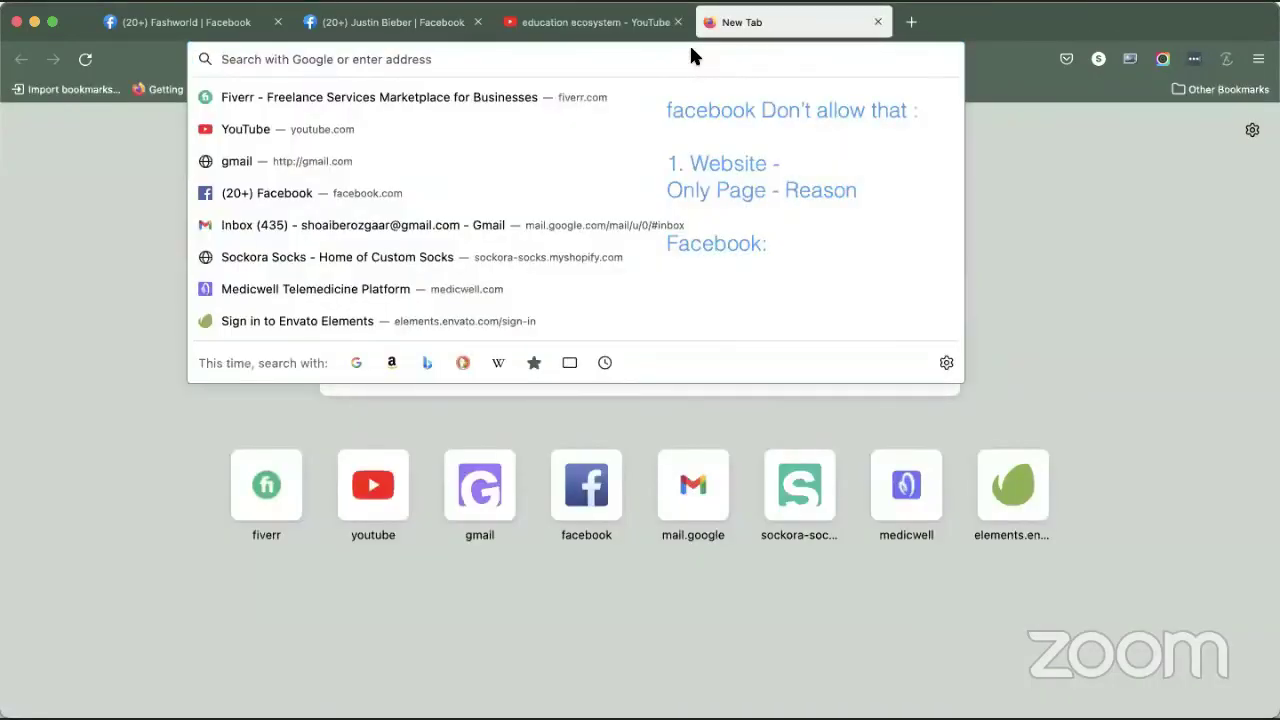
text(bulkfollows)
key(Return)
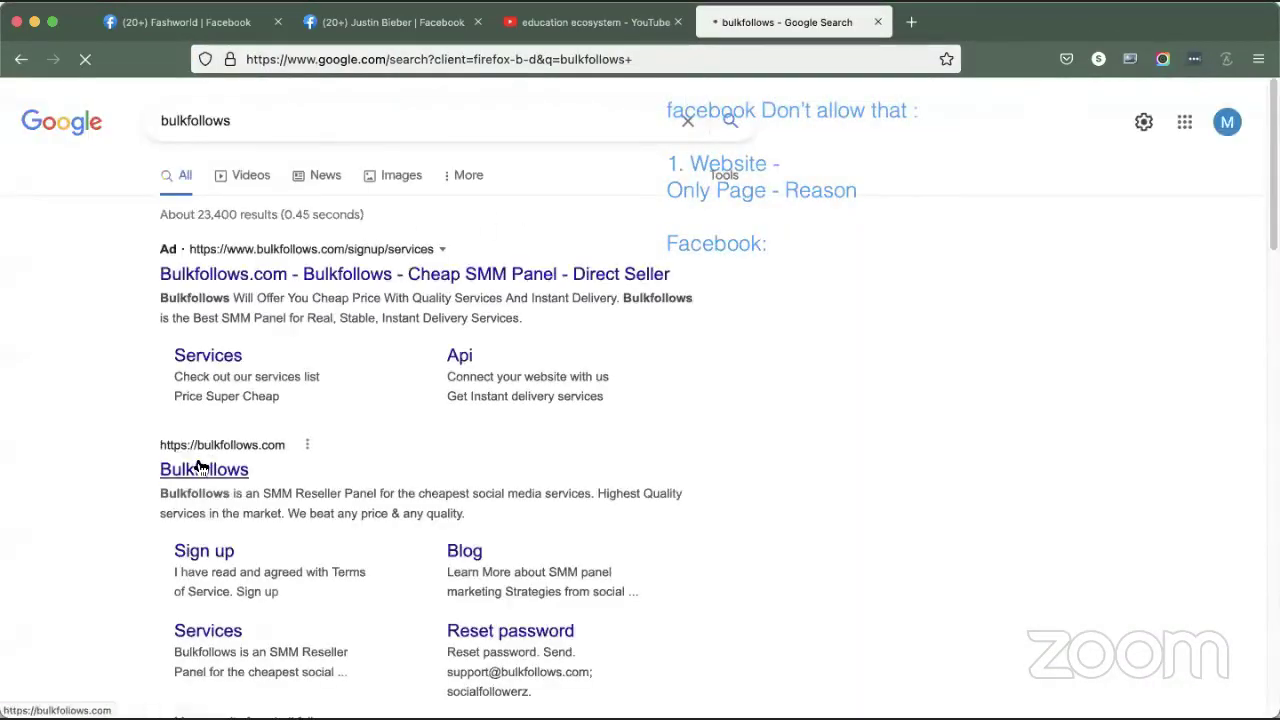
click(200, 468)
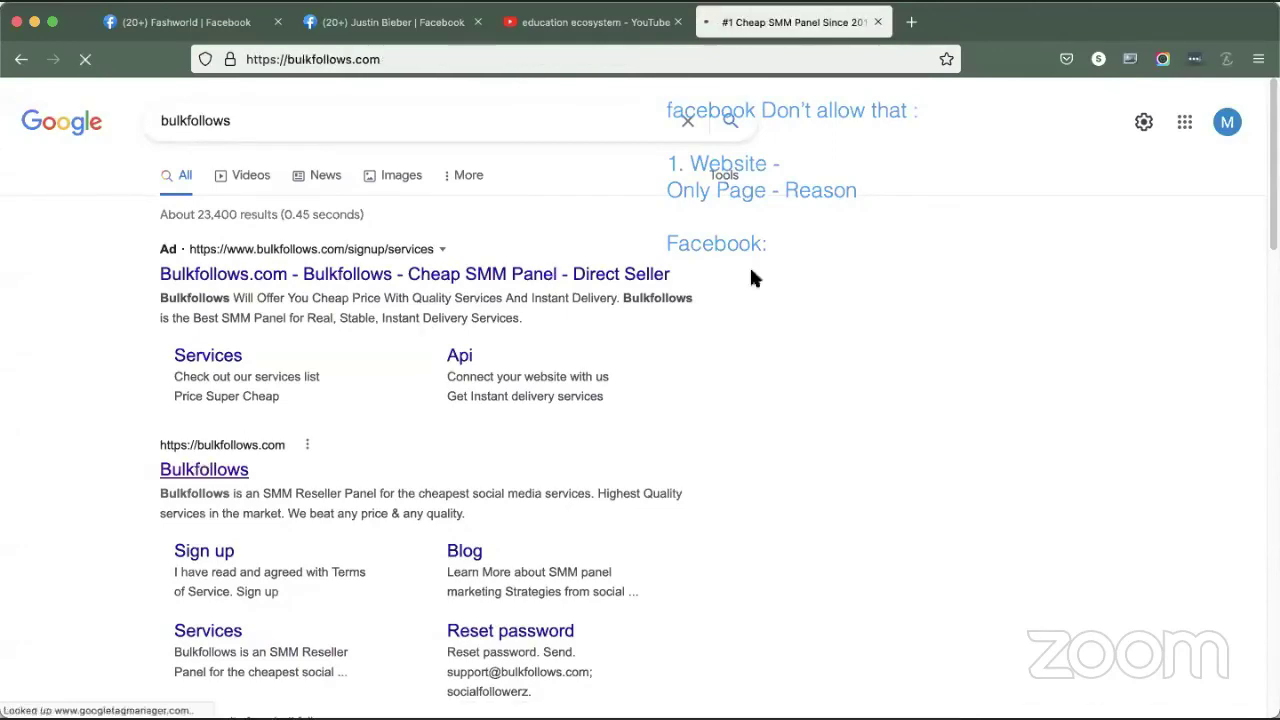
Step: Search Google for "qq tube" in another new browser tab and open the QQTube website
click(911, 21)
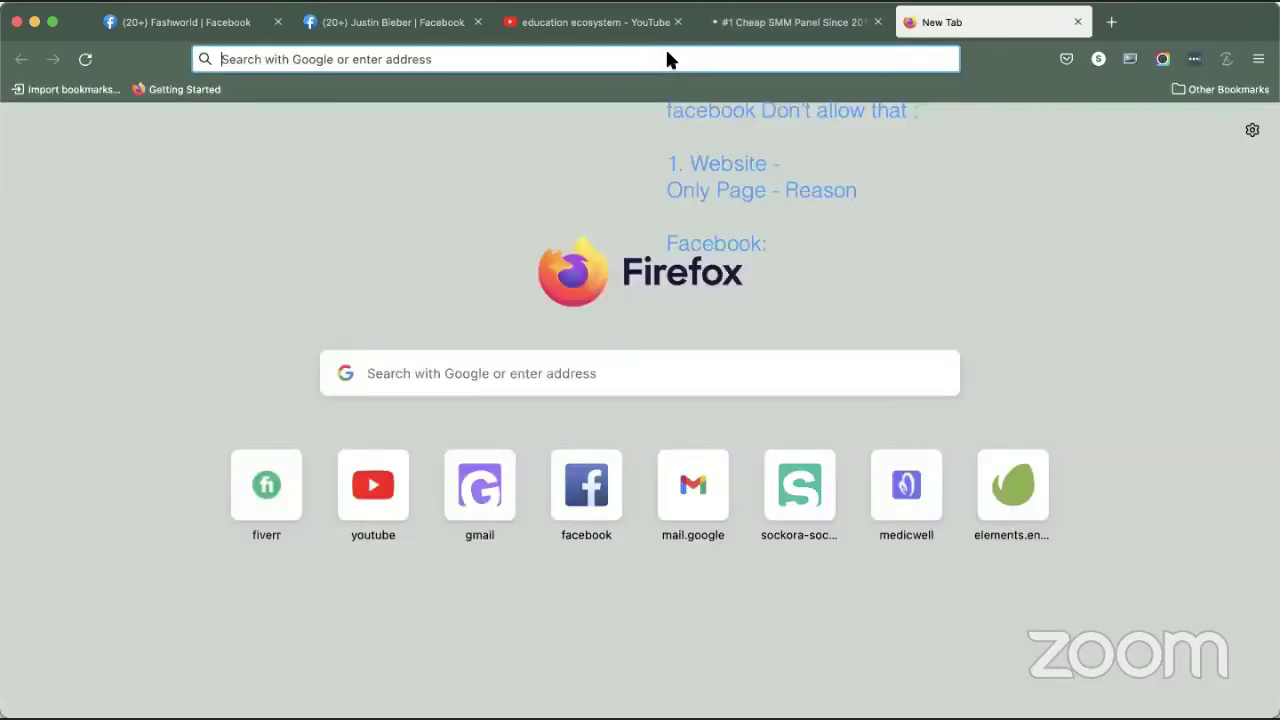
text(qq)
key(Return)
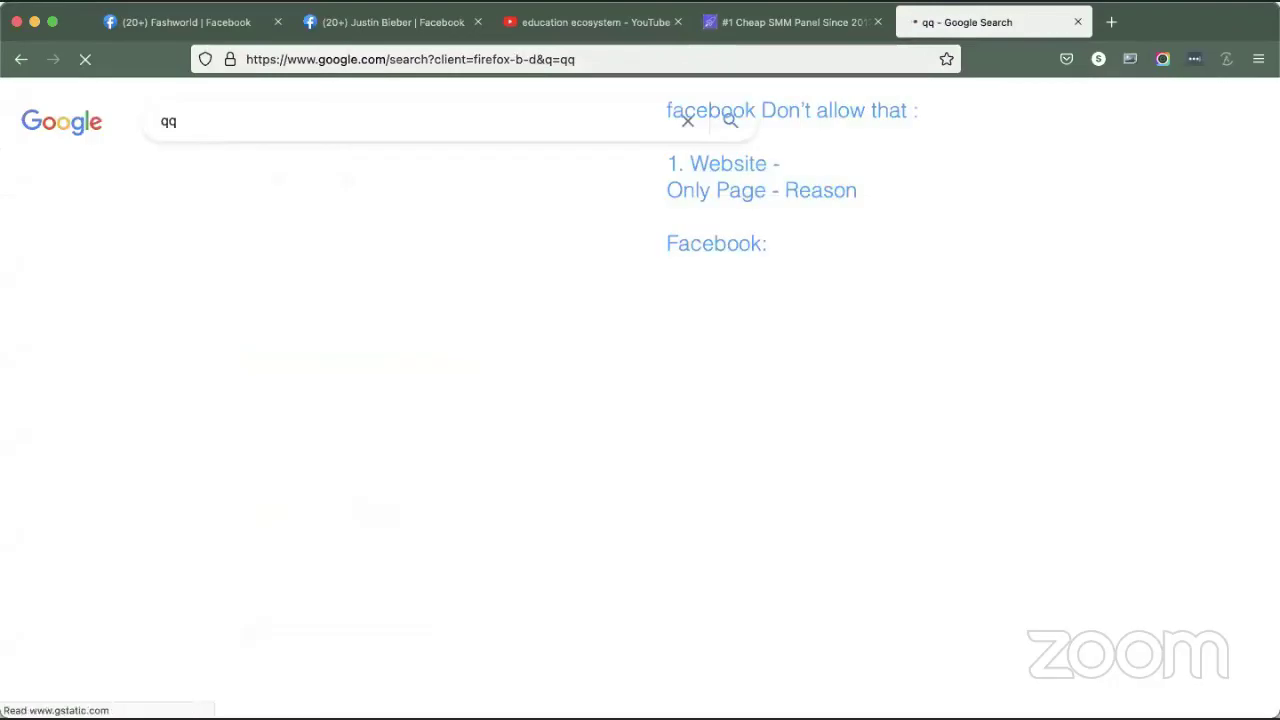
click(447, 59)
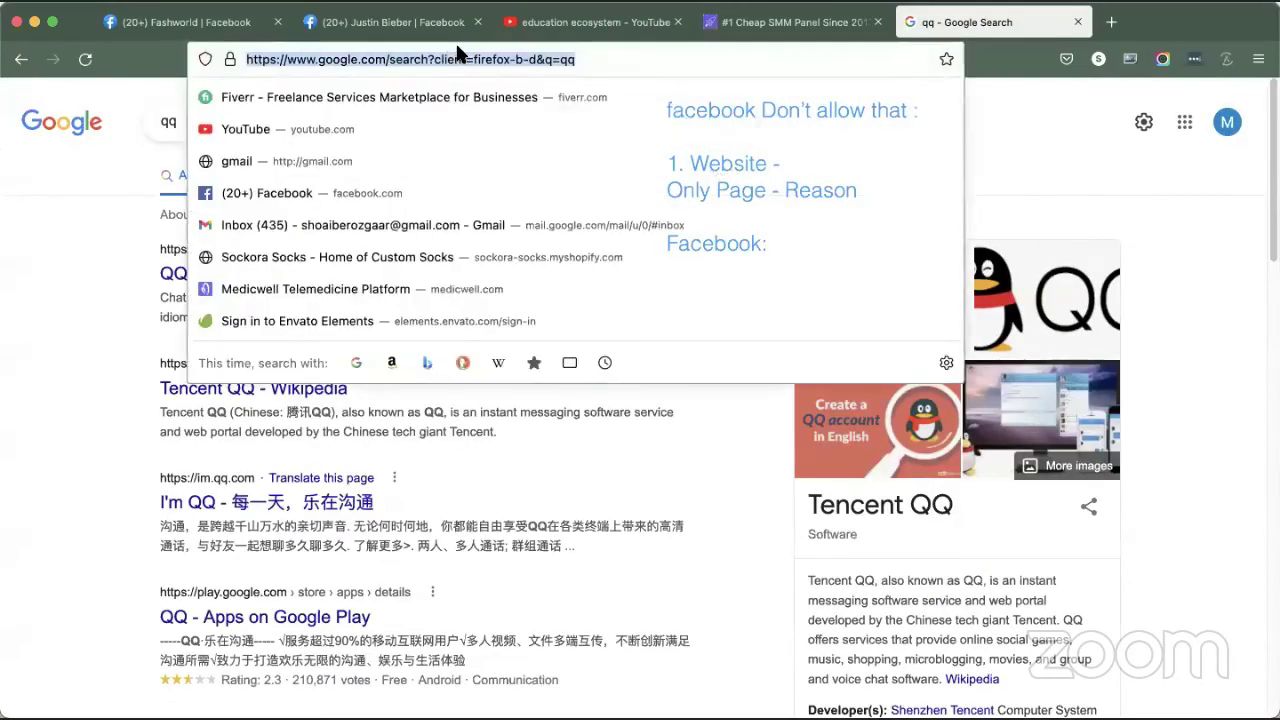
text(qq tube)
key(Return)
click(276, 274)
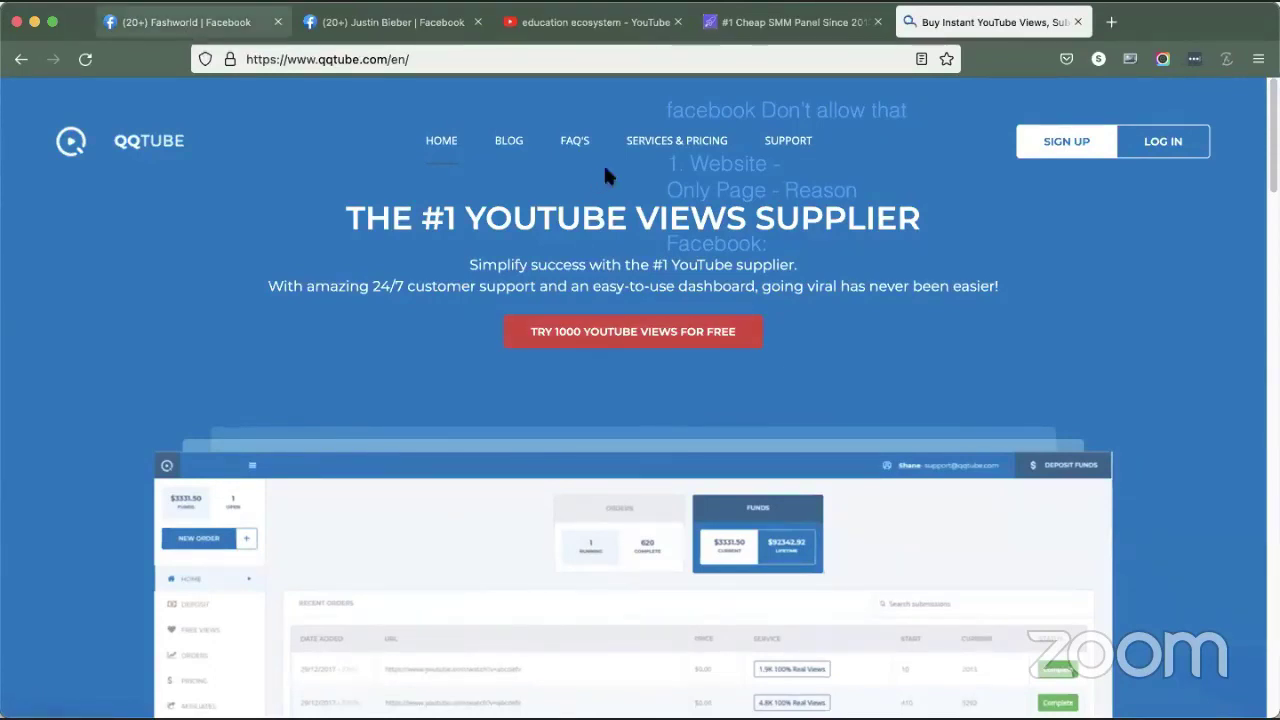
Step: Return to the Fashworld Page settings and review the Advanced messaging options from general settings to feature availability
key(super+1)
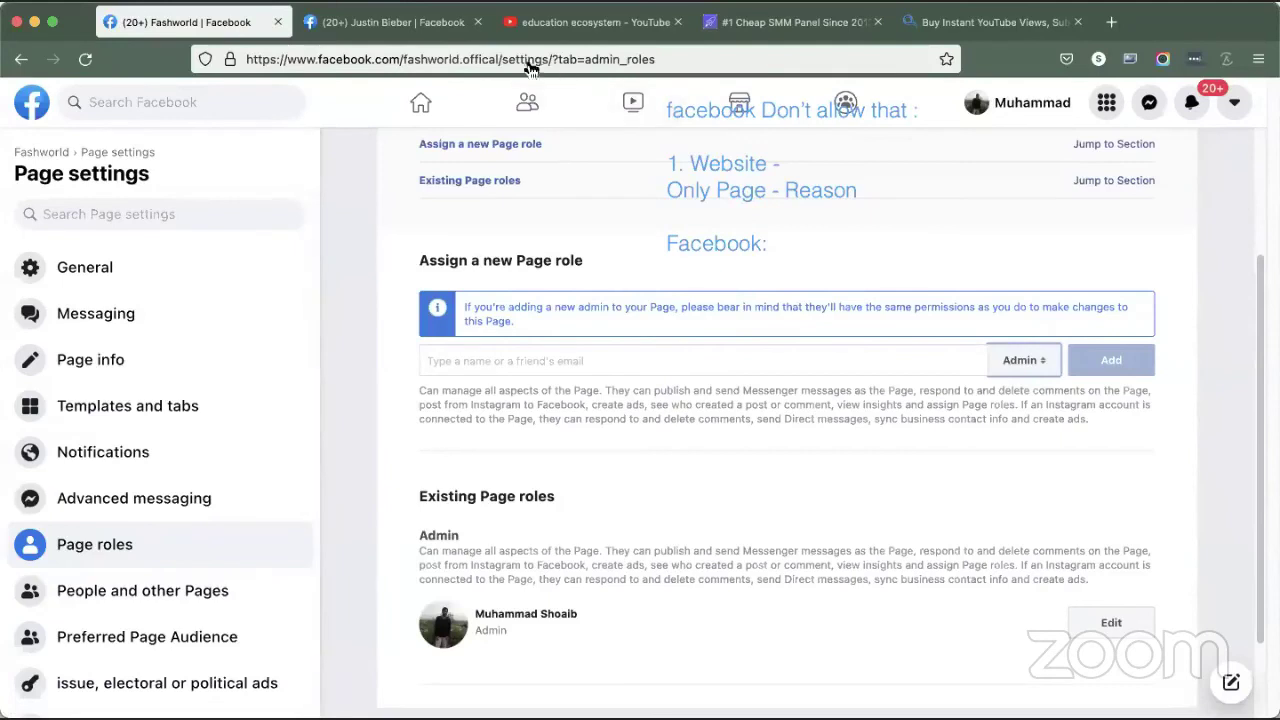
click(274, 496)
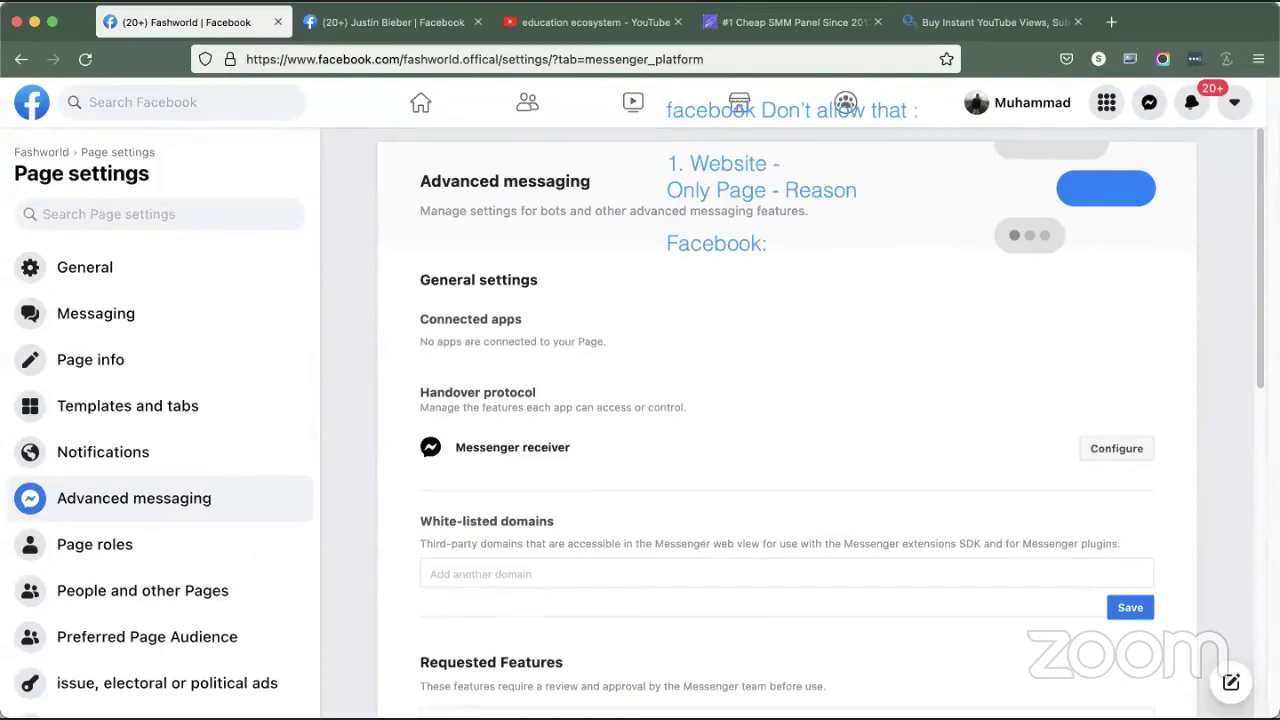
scroll(610, 540, down, 3)
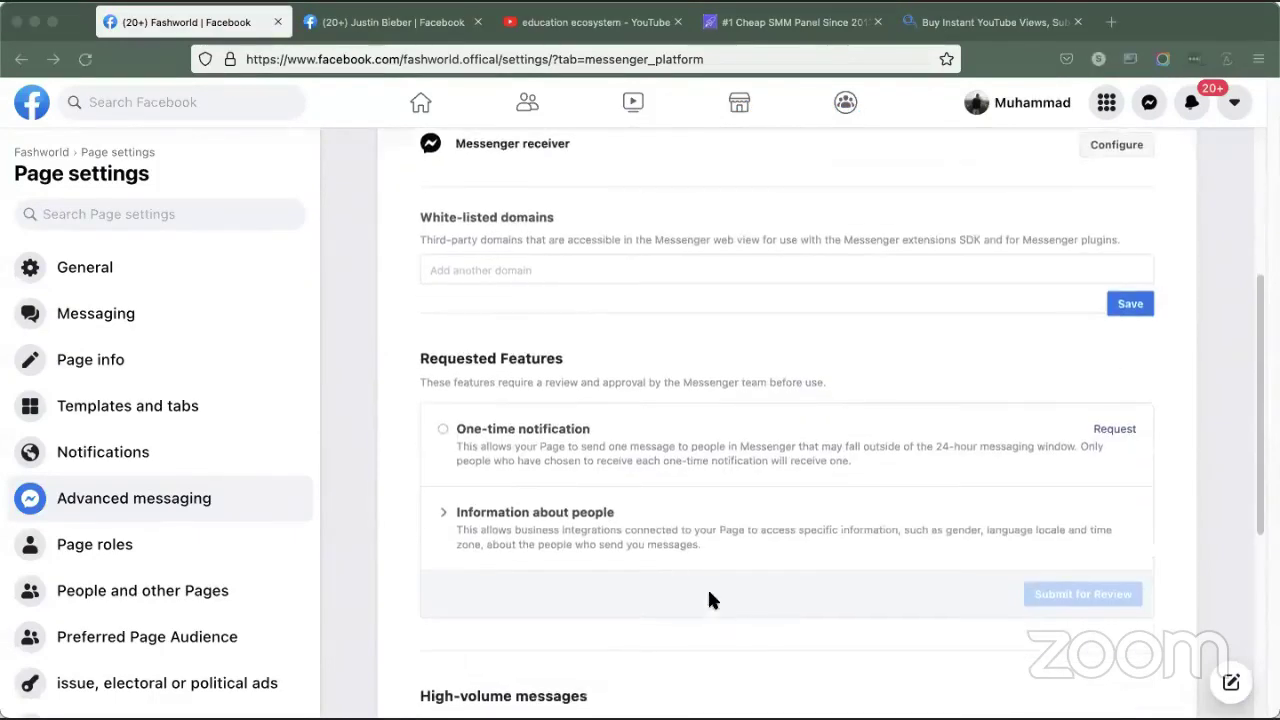
scroll(619, 495, down, 4)
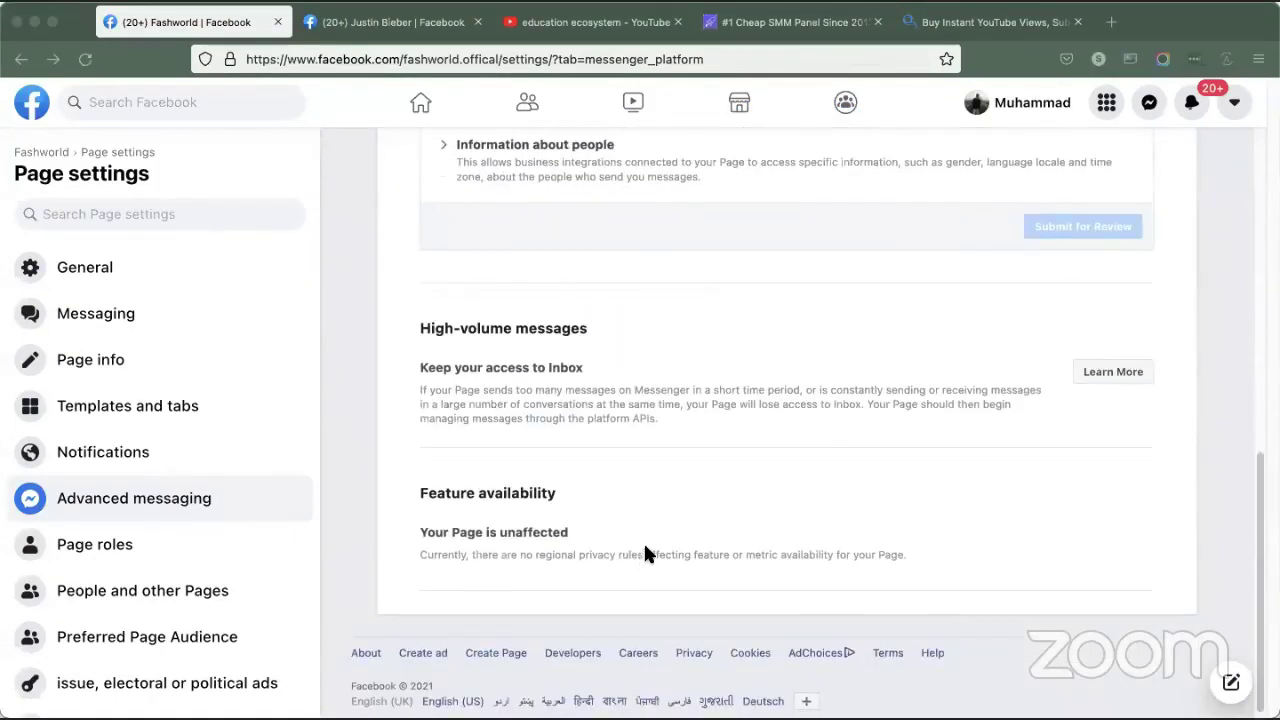
scroll(643, 553, up, 6)
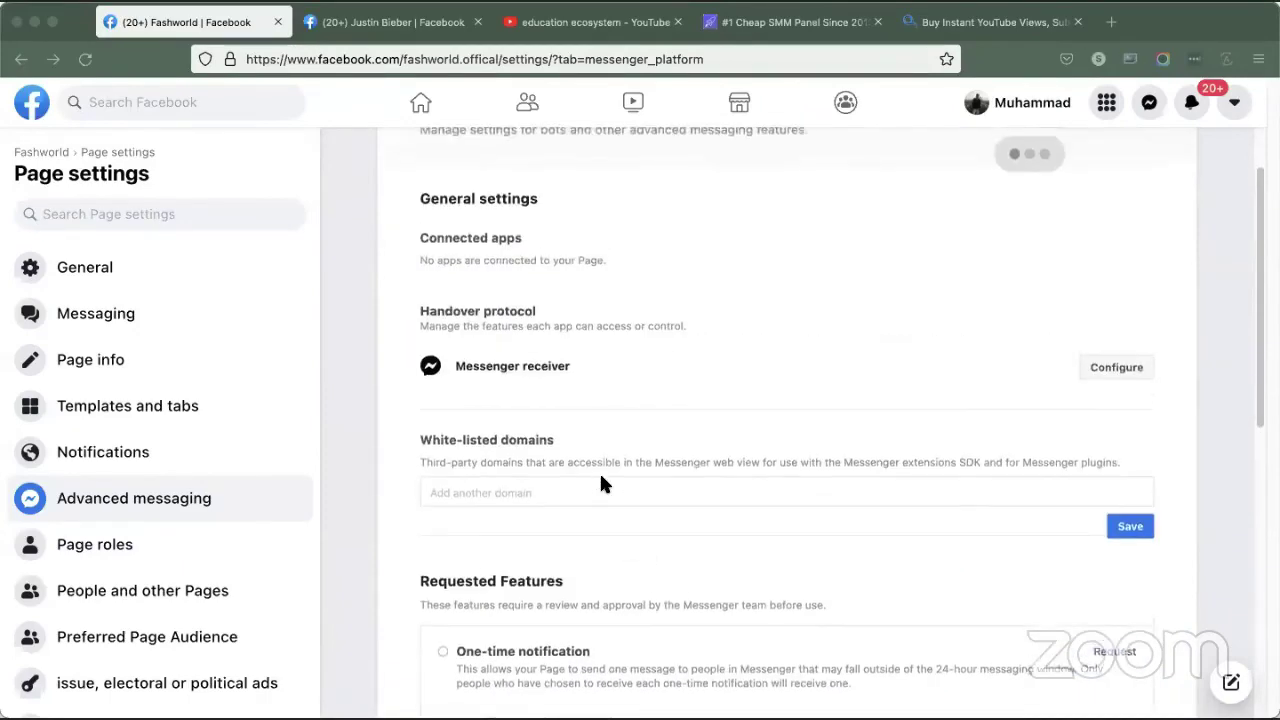
scroll(600, 484, up, 1)
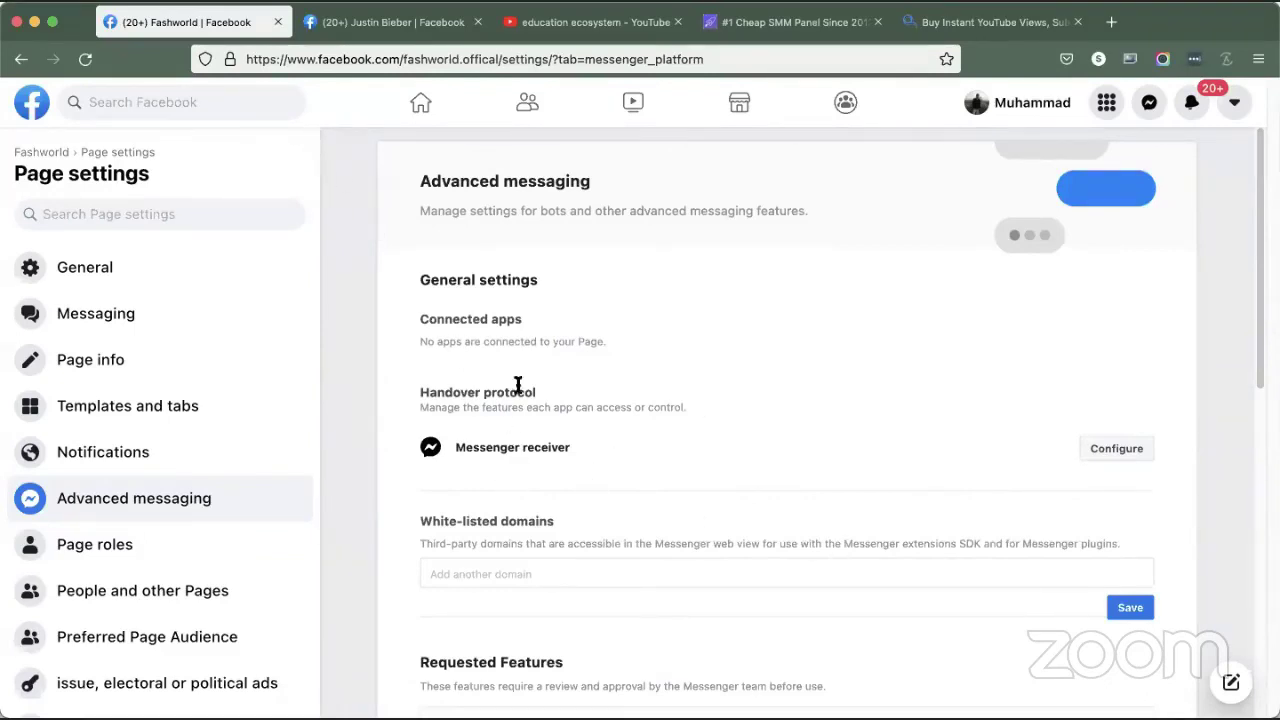
Step: Open the Page's Messaging settings to examine the general and Messenger conversation options
scroll(194, 519, down, 3)
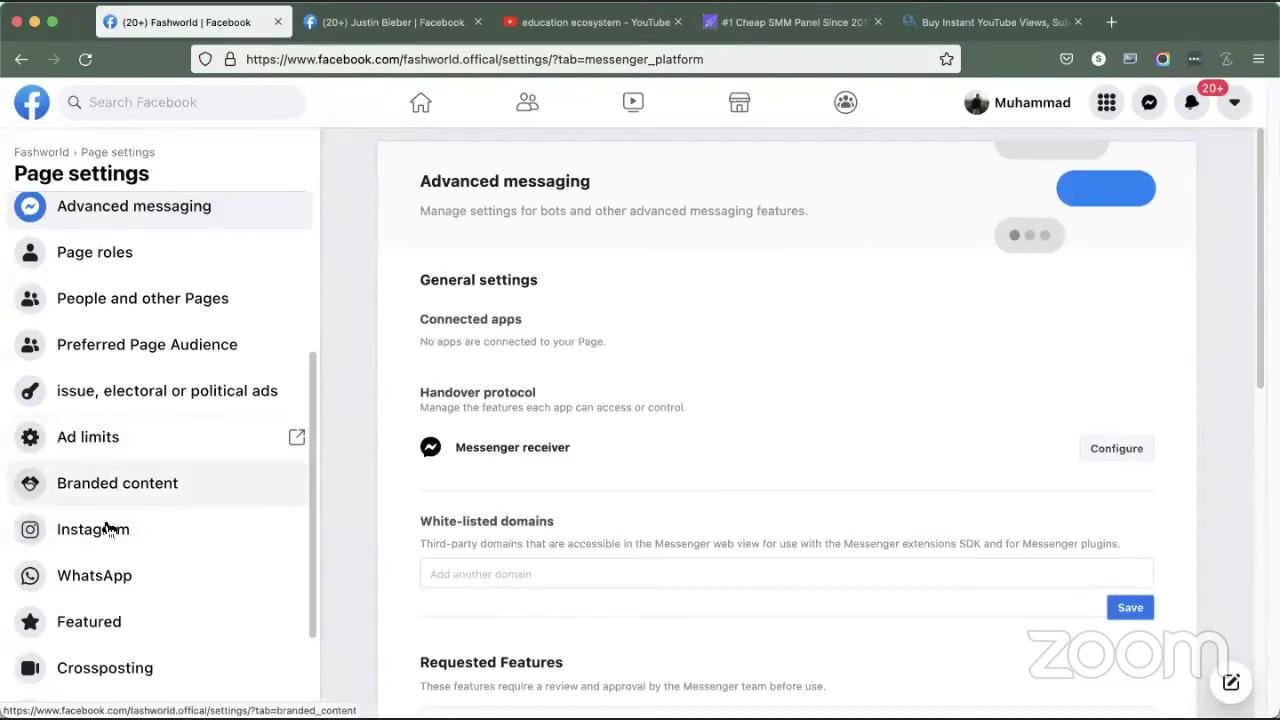
scroll(107, 527, up, 2)
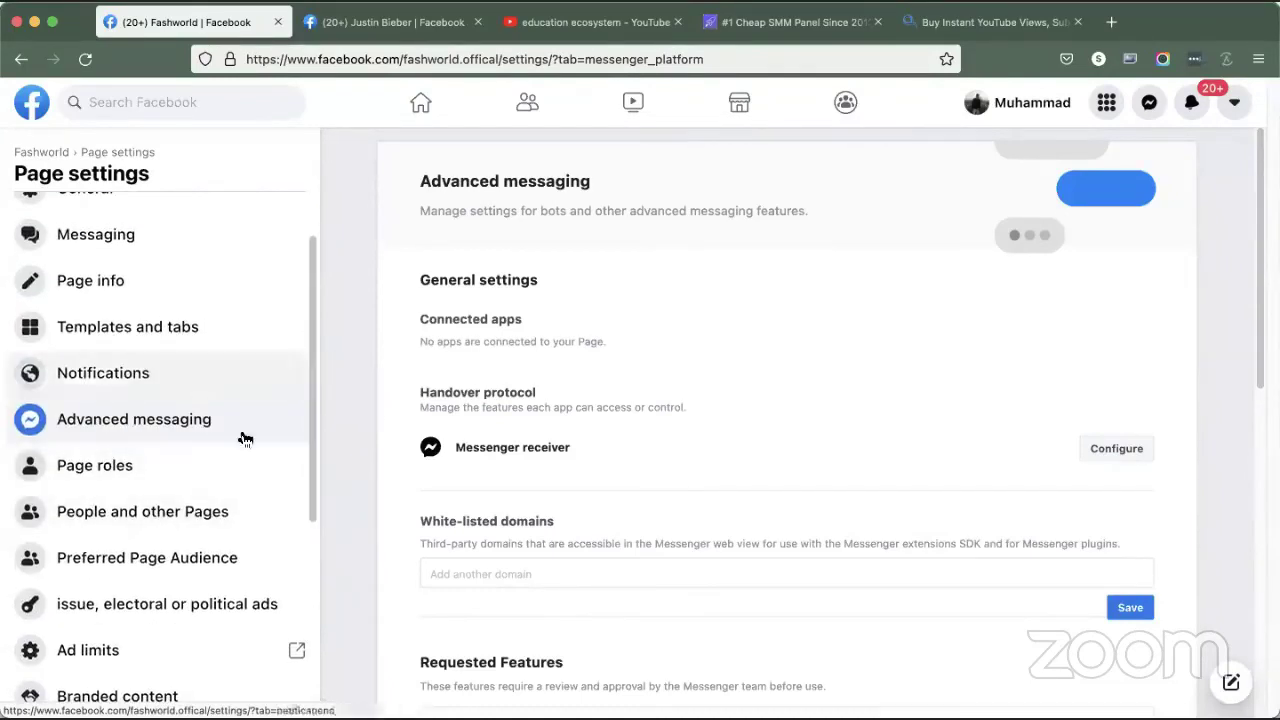
click(88, 234)
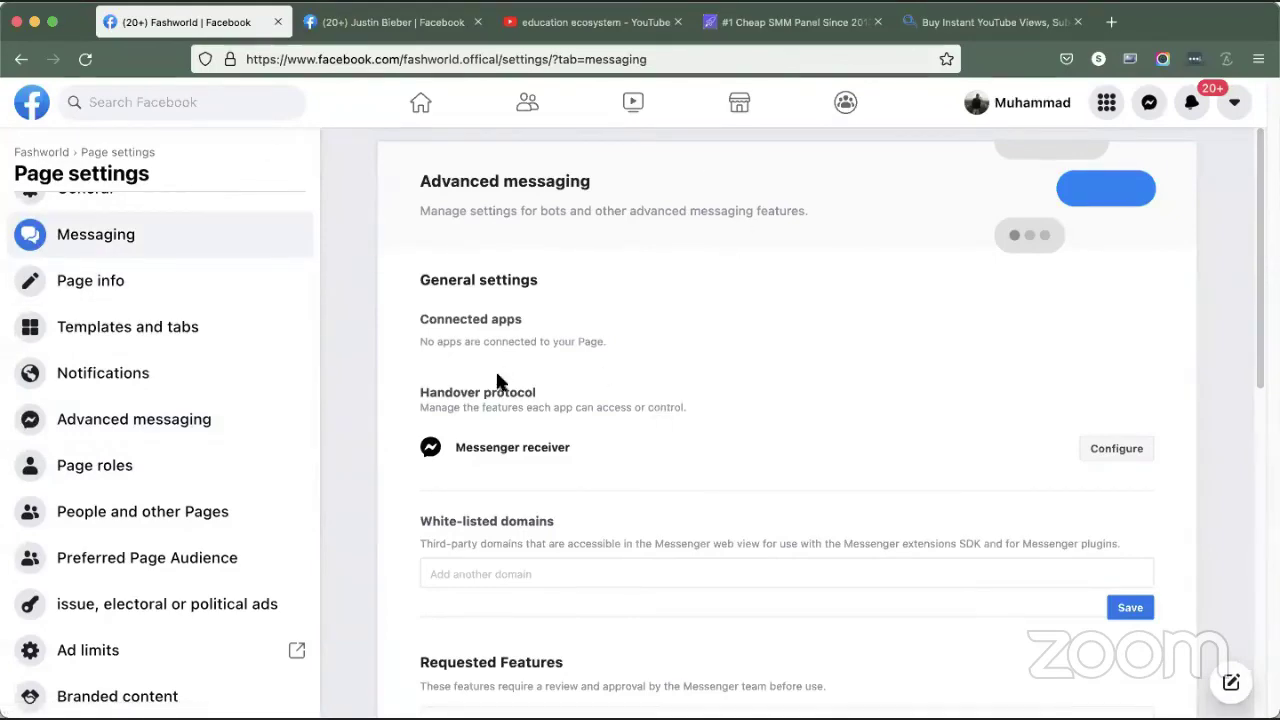
scroll(500, 383, down, 6)
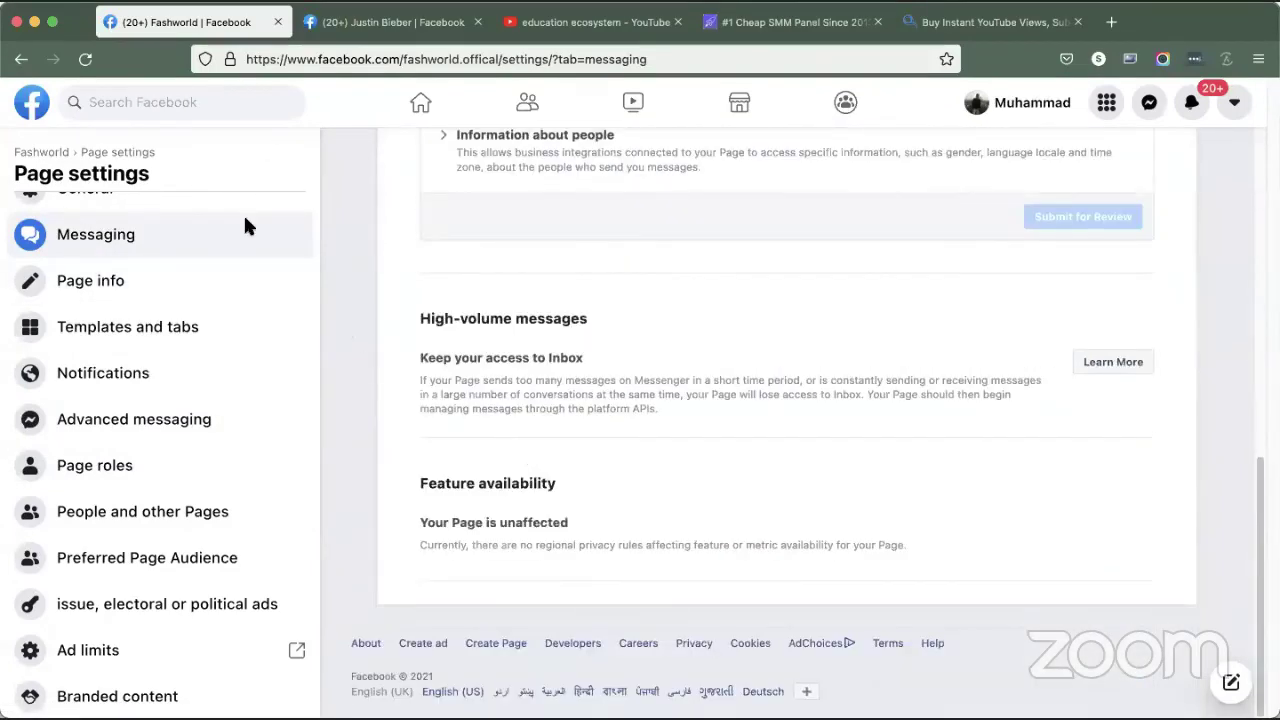
scroll(740, 530, up, 8)
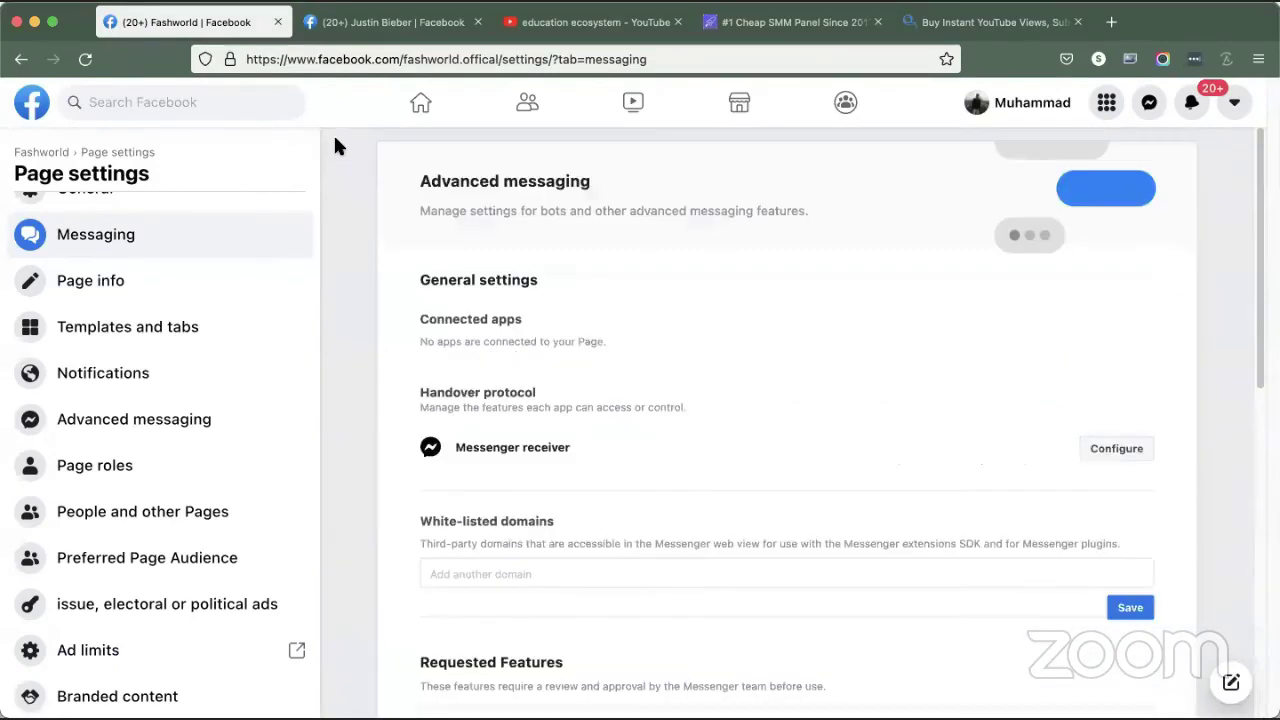
scroll(394, 538, up, 3)
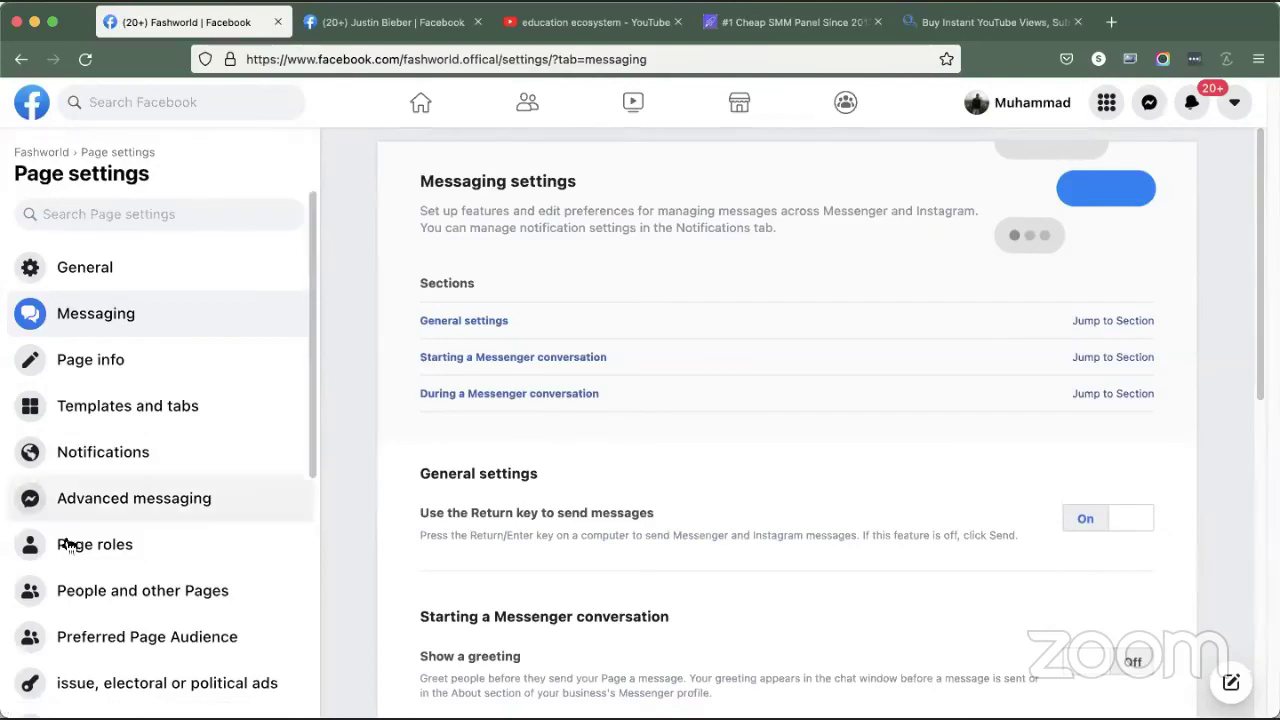
Step: Leave the settings by shortening the web address to the Page's base URL and view the Fashworld Page with its cover photo
scroll(63, 543, down, 5)
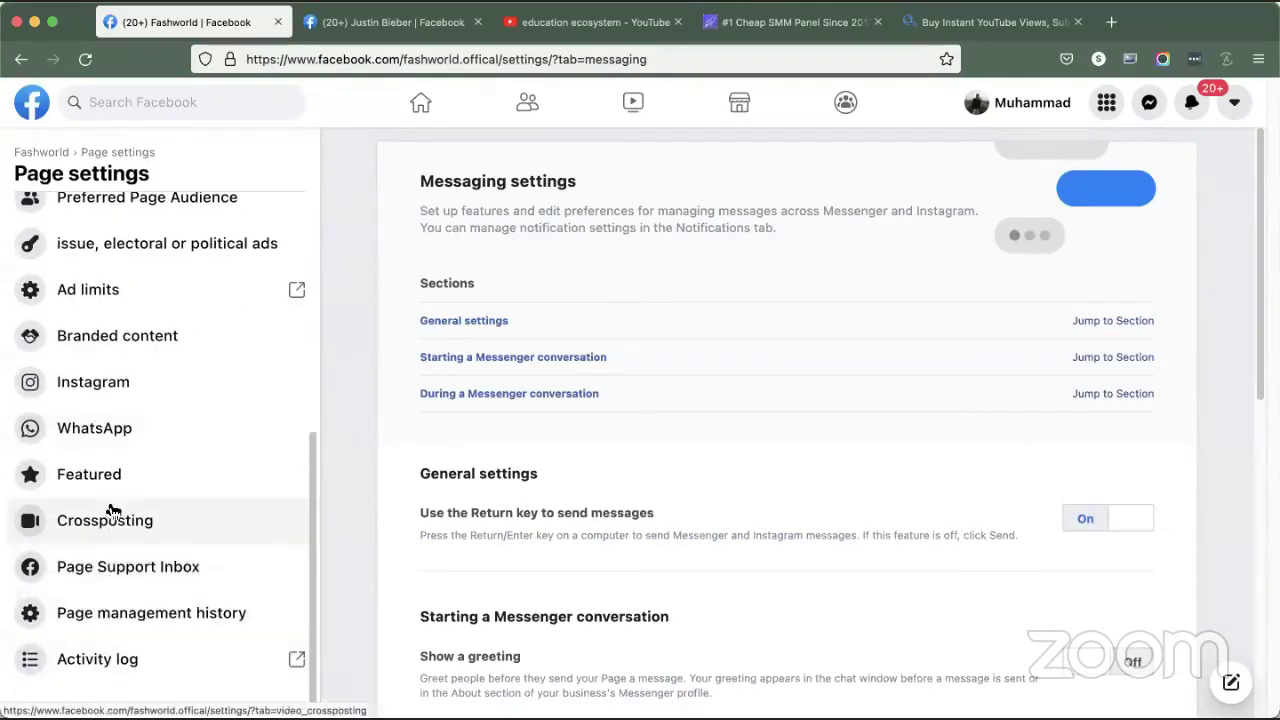
drag(502, 60, 1066, 61)
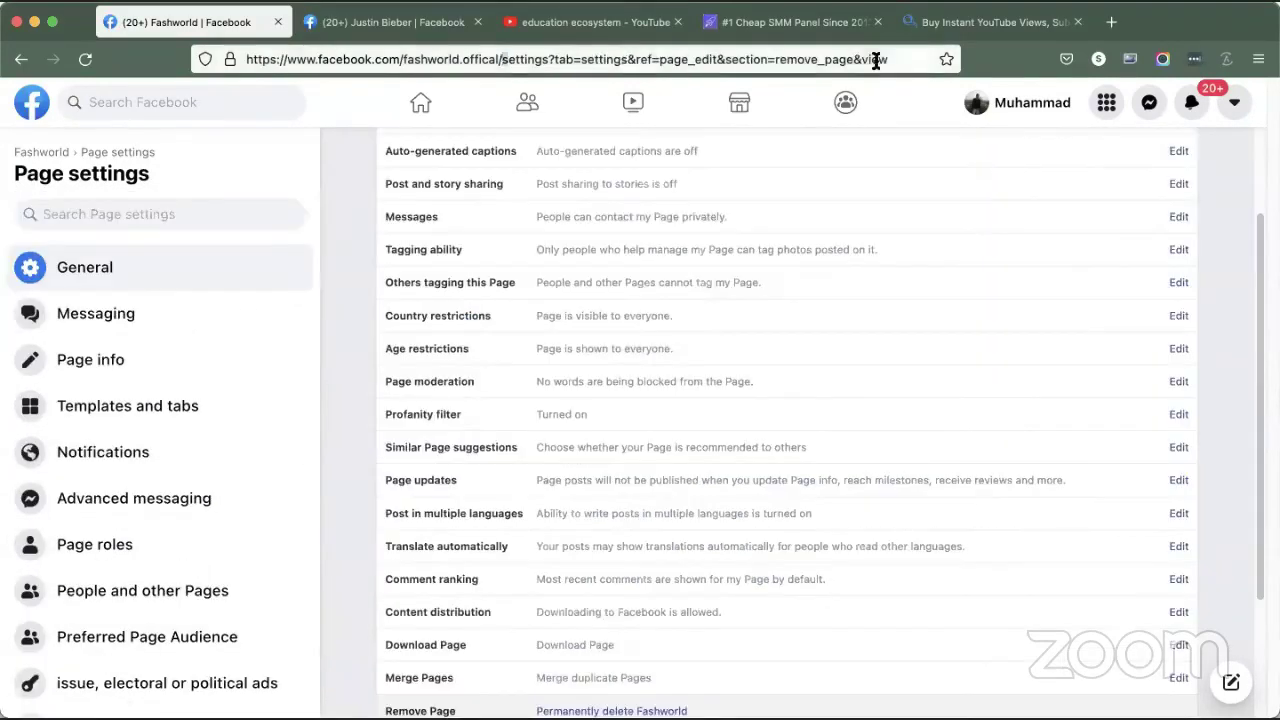
key(BackSpace)
key(Return)
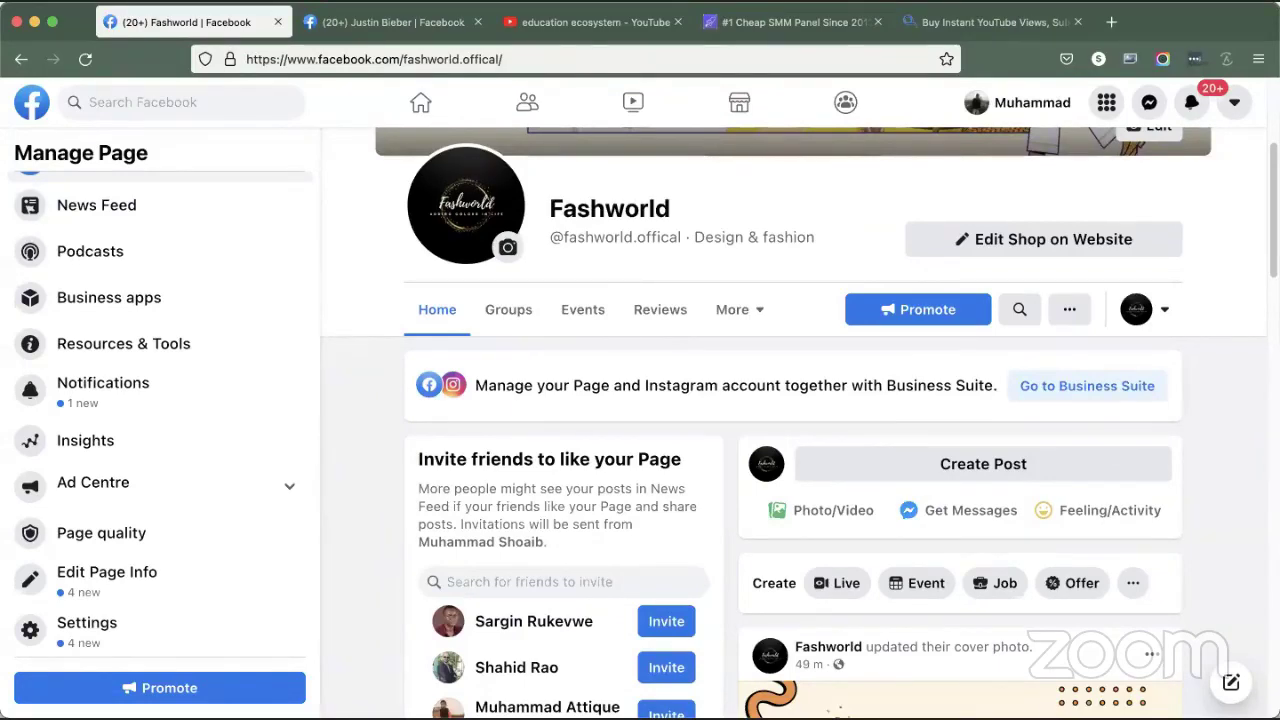
scroll(351, 422, up, 3)
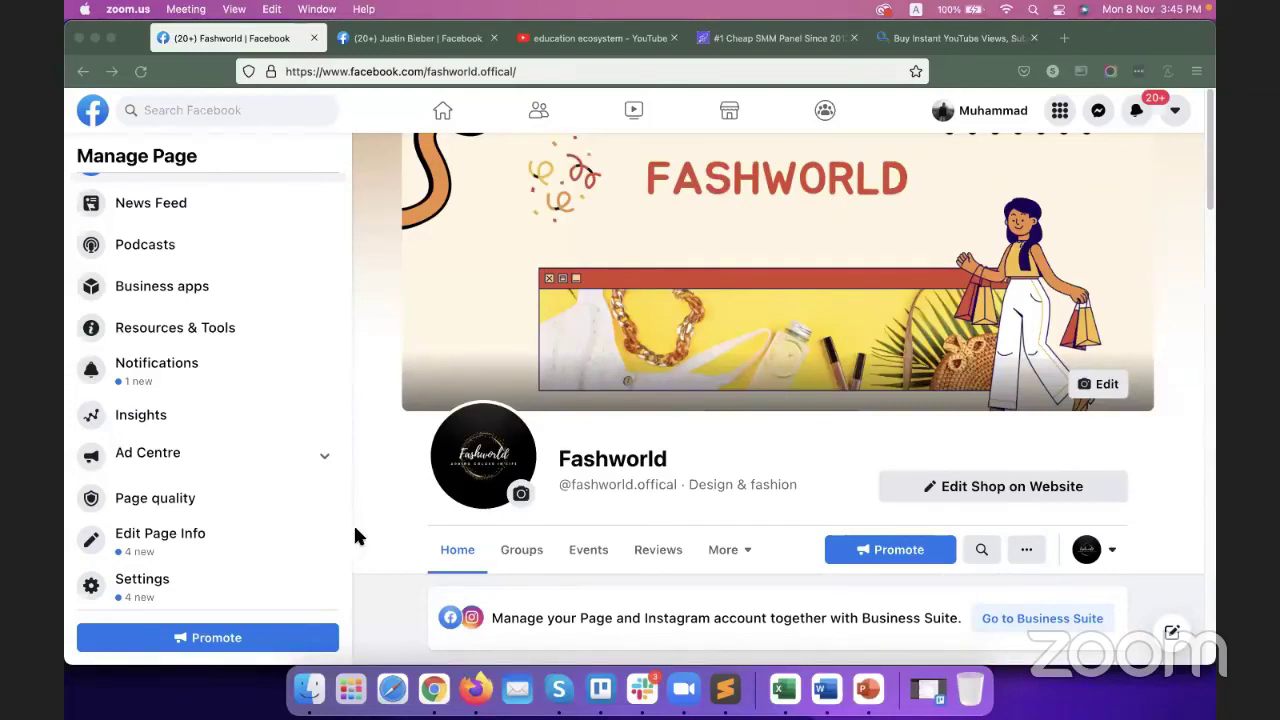
Step: Replace the YouTube results page with a Google search for "how to integrate coinbase with shopify", using the corrected spelling
click(598, 38)
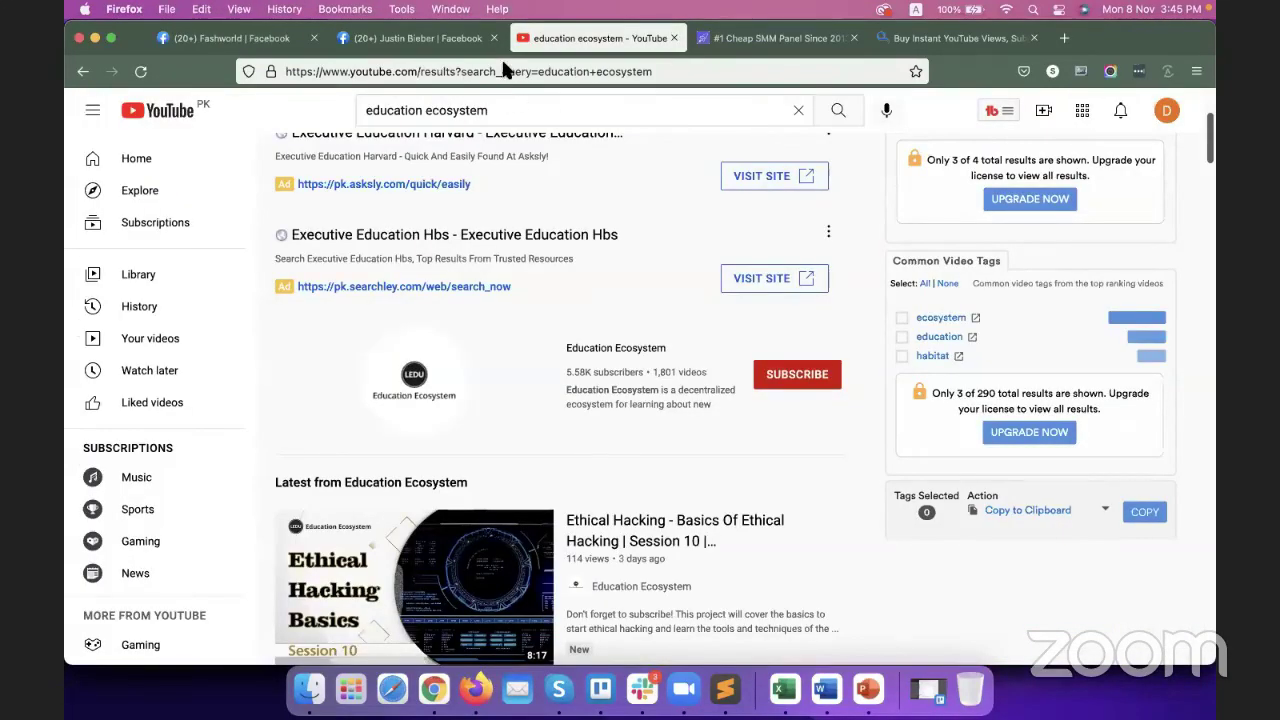
click(503, 72)
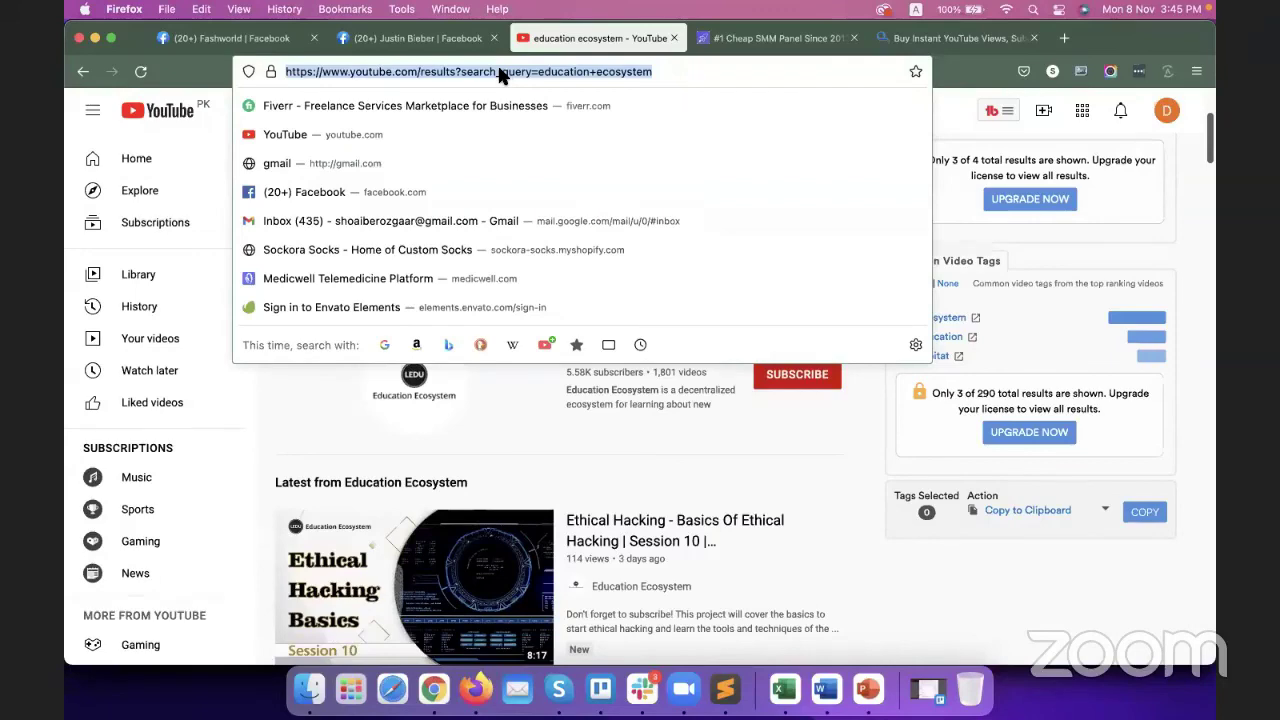
text(how t)
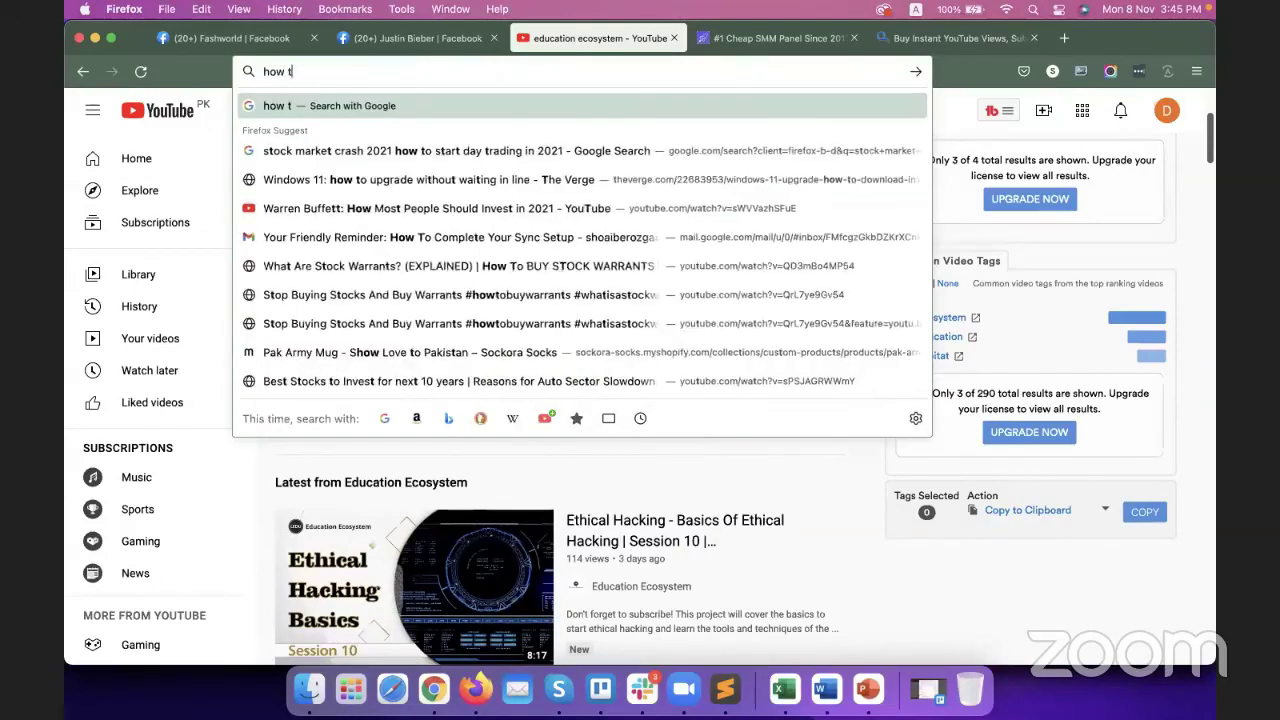
text(o integerate coinbas)
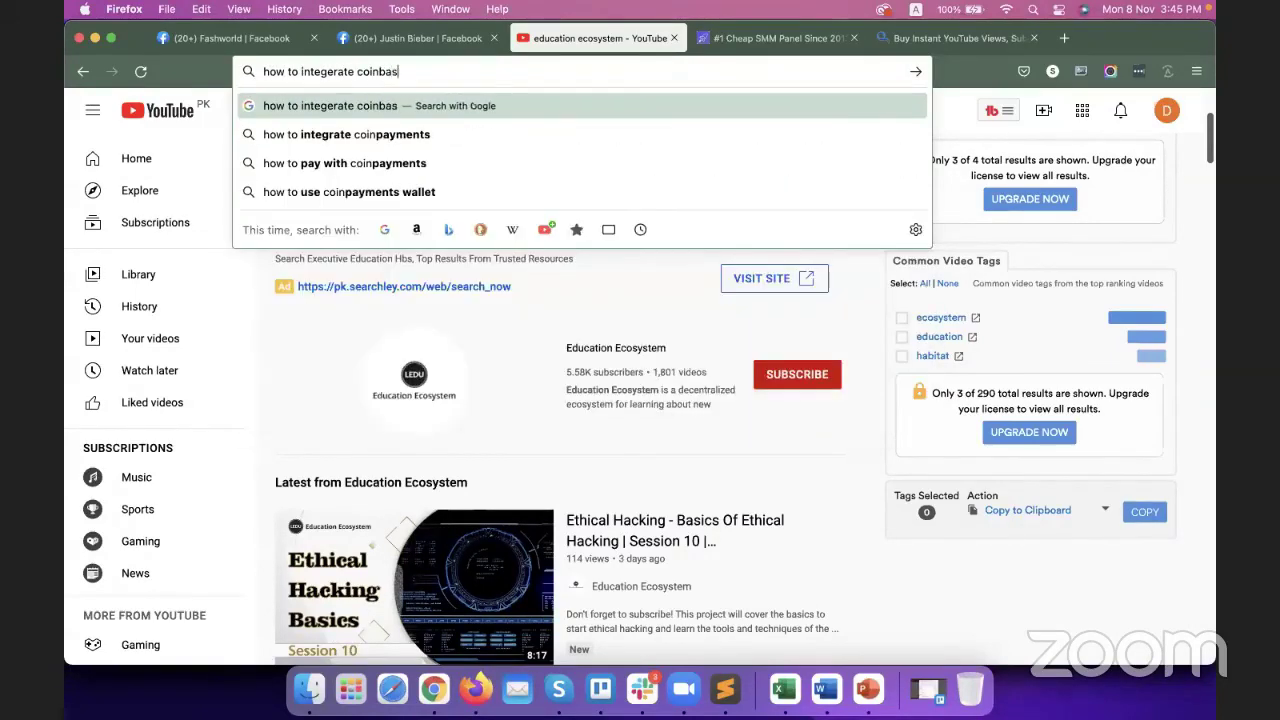
text(e with shopify)
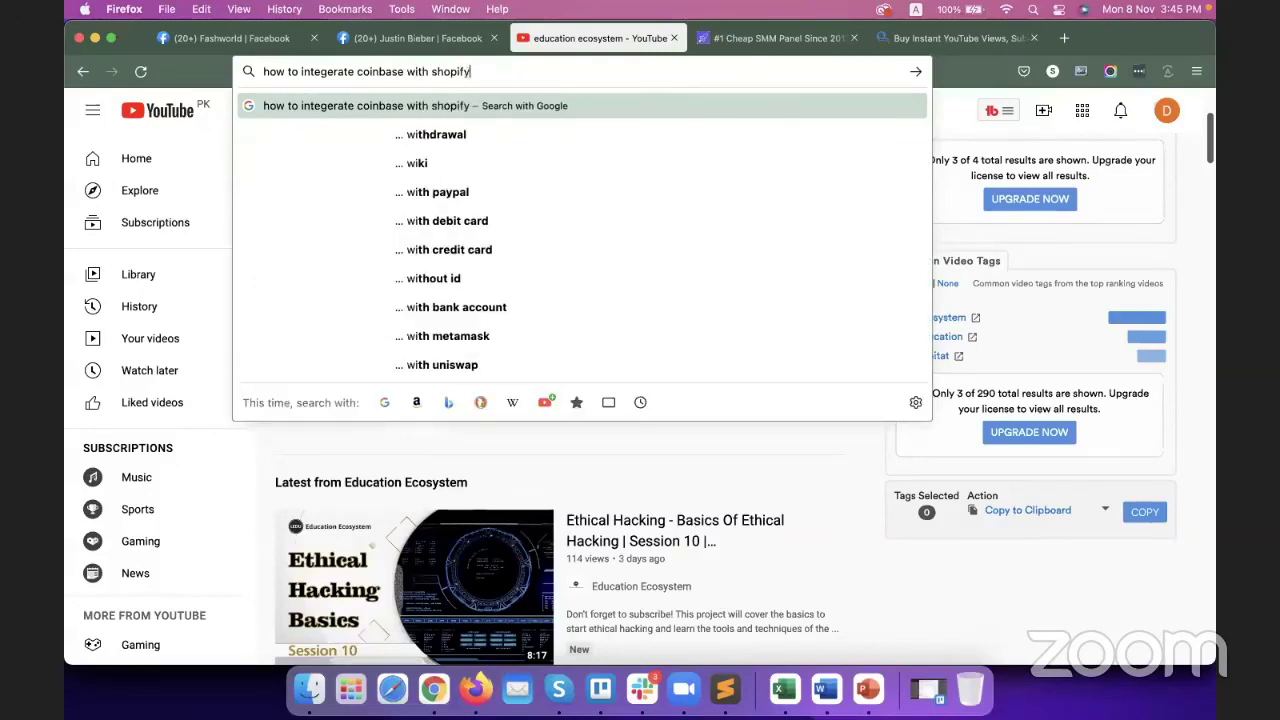
key(Return)
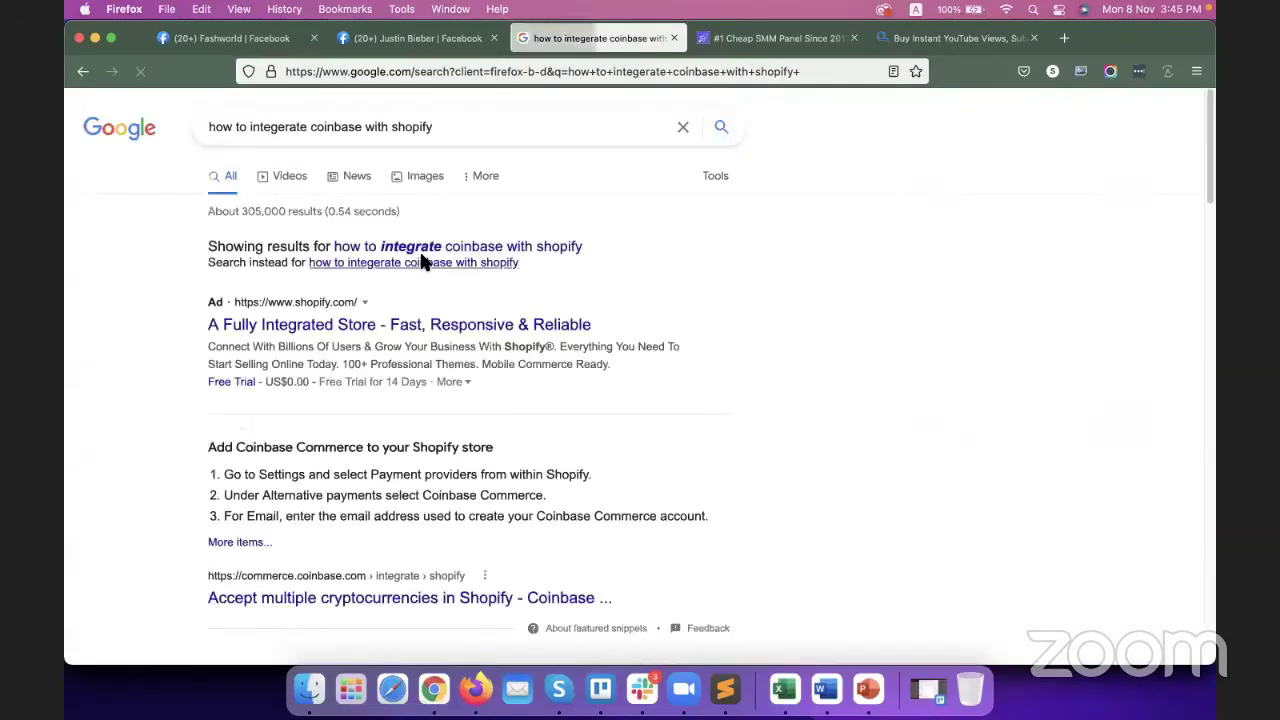
click(497, 248)
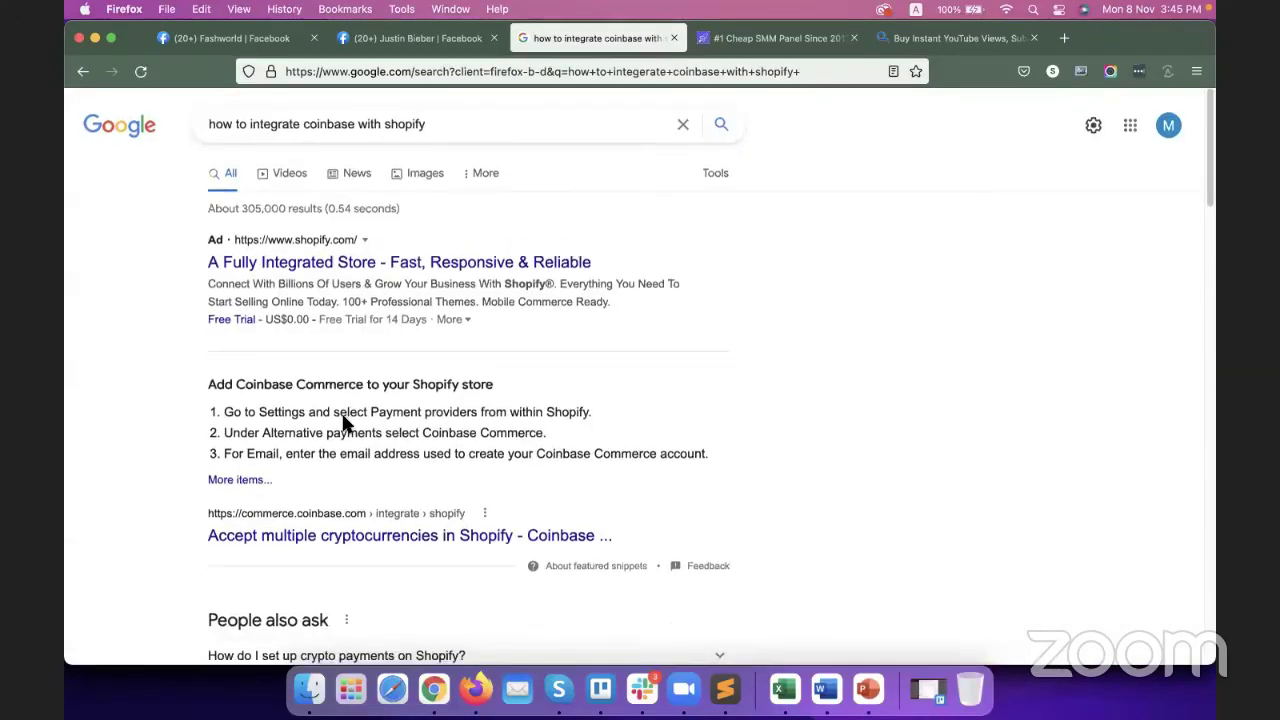
Step: Look through the search results and open the Coinbase Commerce page on accepting multiple cryptocurrencies in Shopify
scroll(345, 420, down, 1)
scroll(363, 462, down, 1)
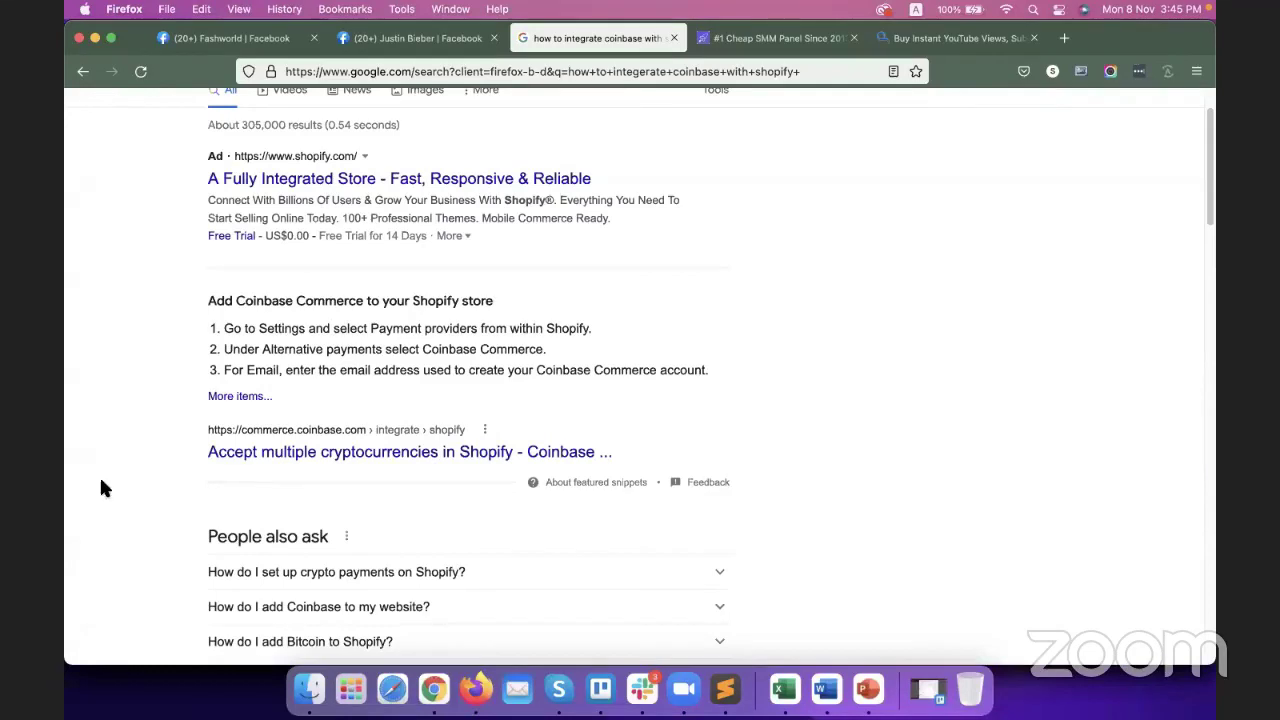
scroll(115, 471, down, 2)
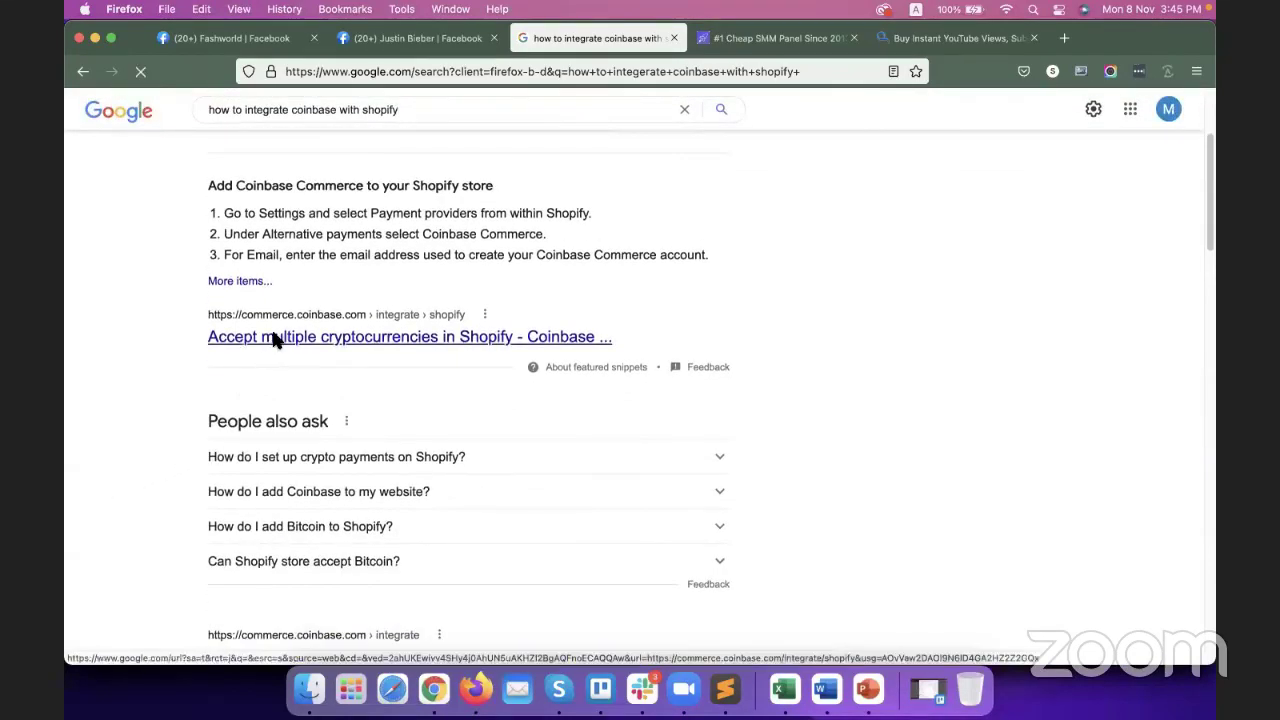
click(323, 347)
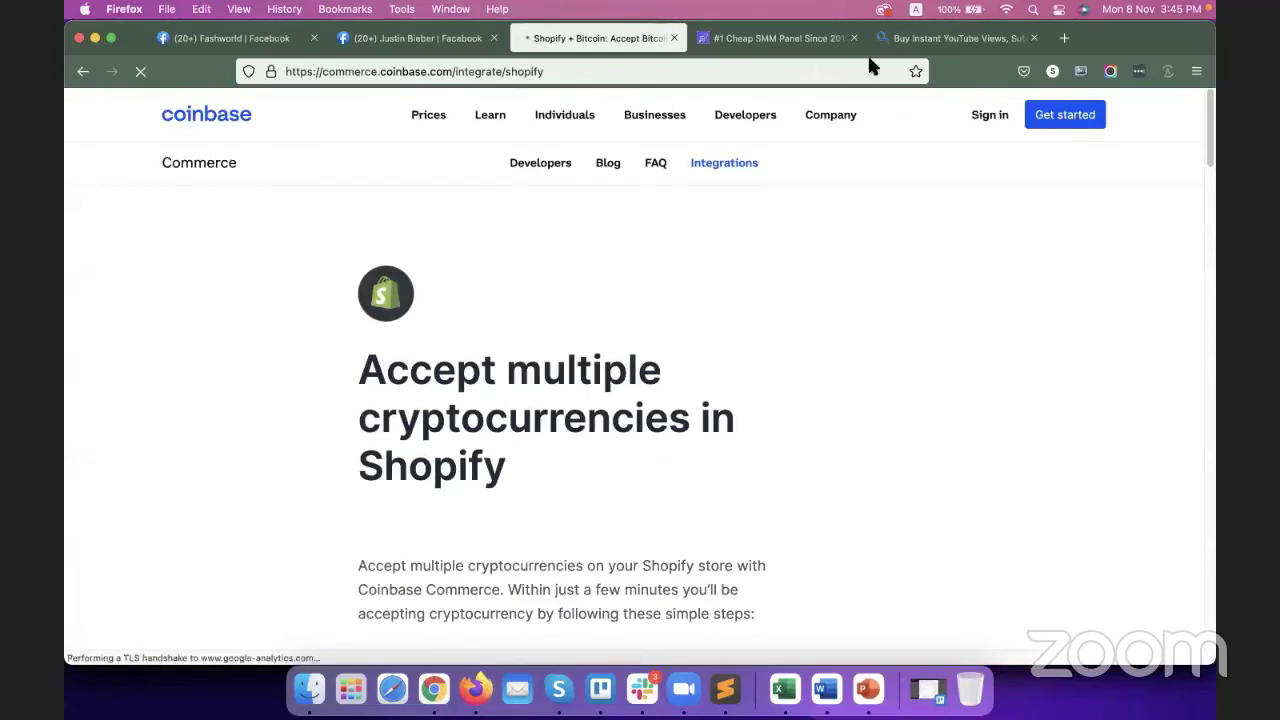
Step: Read the Coinbase Commerce guide from account sign-up and API key creation through the final Shopify integration step
scroll(527, 352, down, 2)
scroll(527, 352, down, 10)
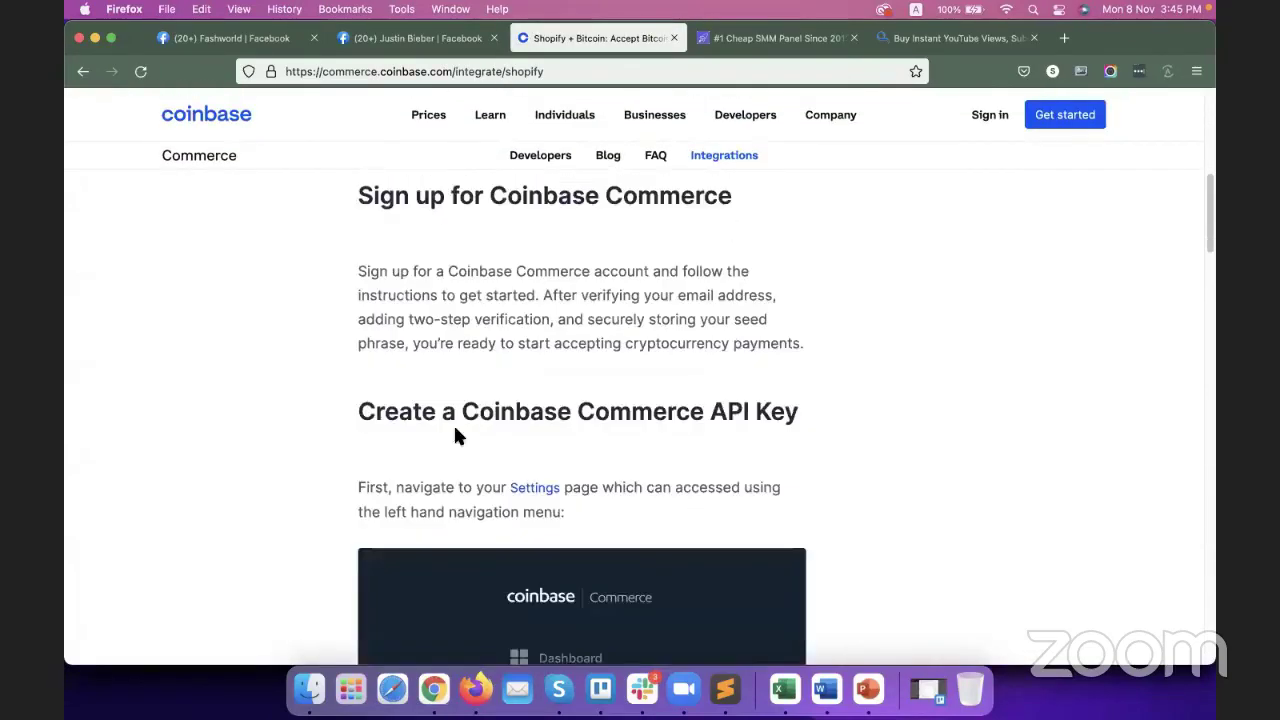
scroll(379, 460, up, 3)
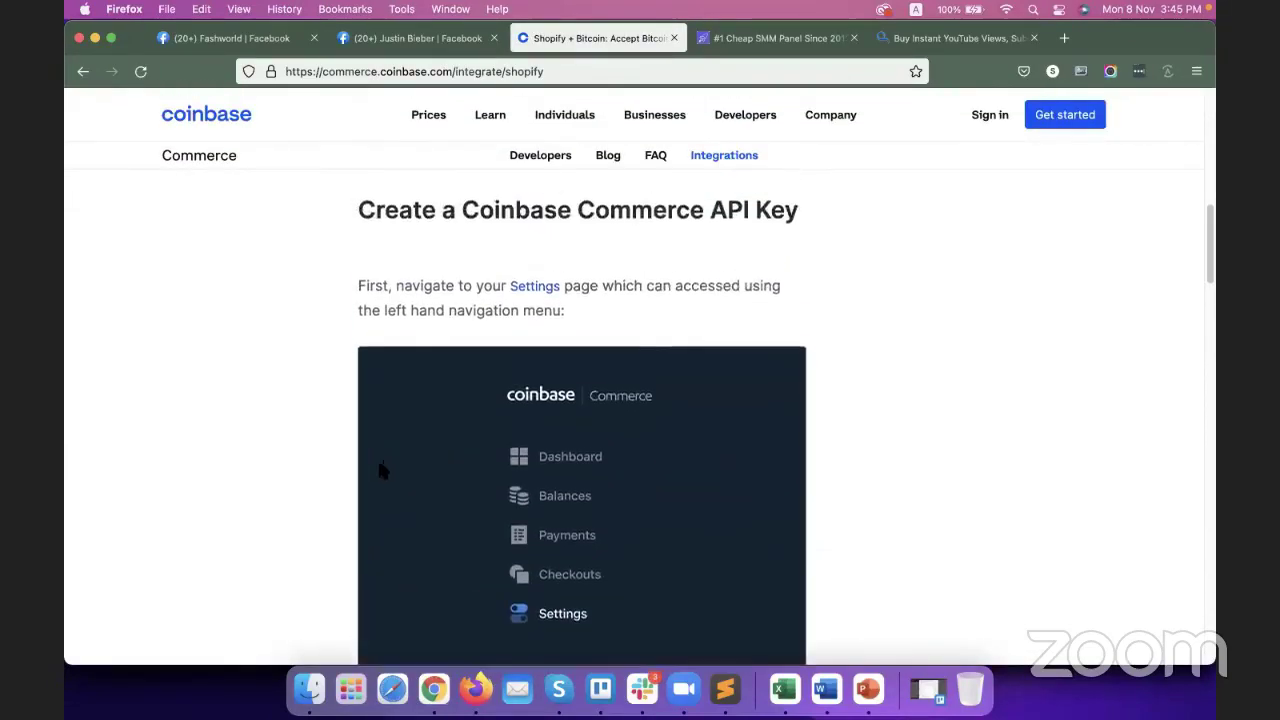
scroll(379, 460, down, 12)
scroll(409, 457, down, 3)
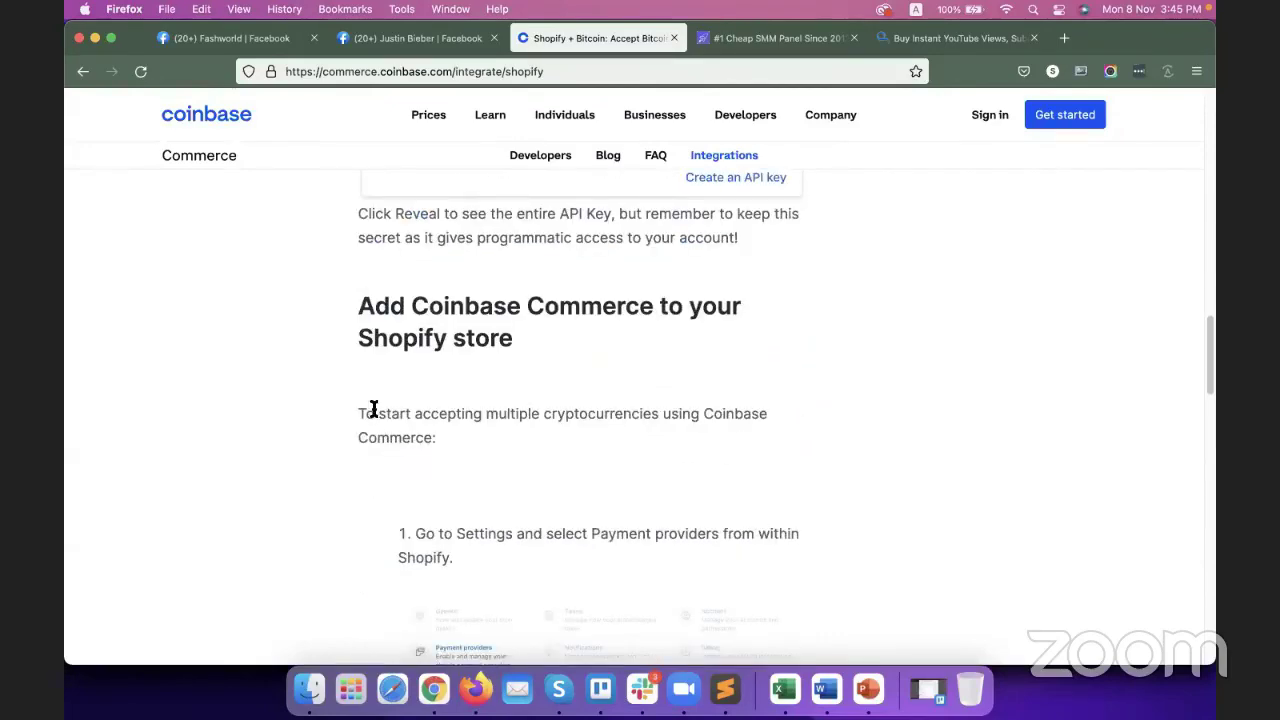
scroll(371, 409, down, 6)
scroll(421, 414, down, 15)
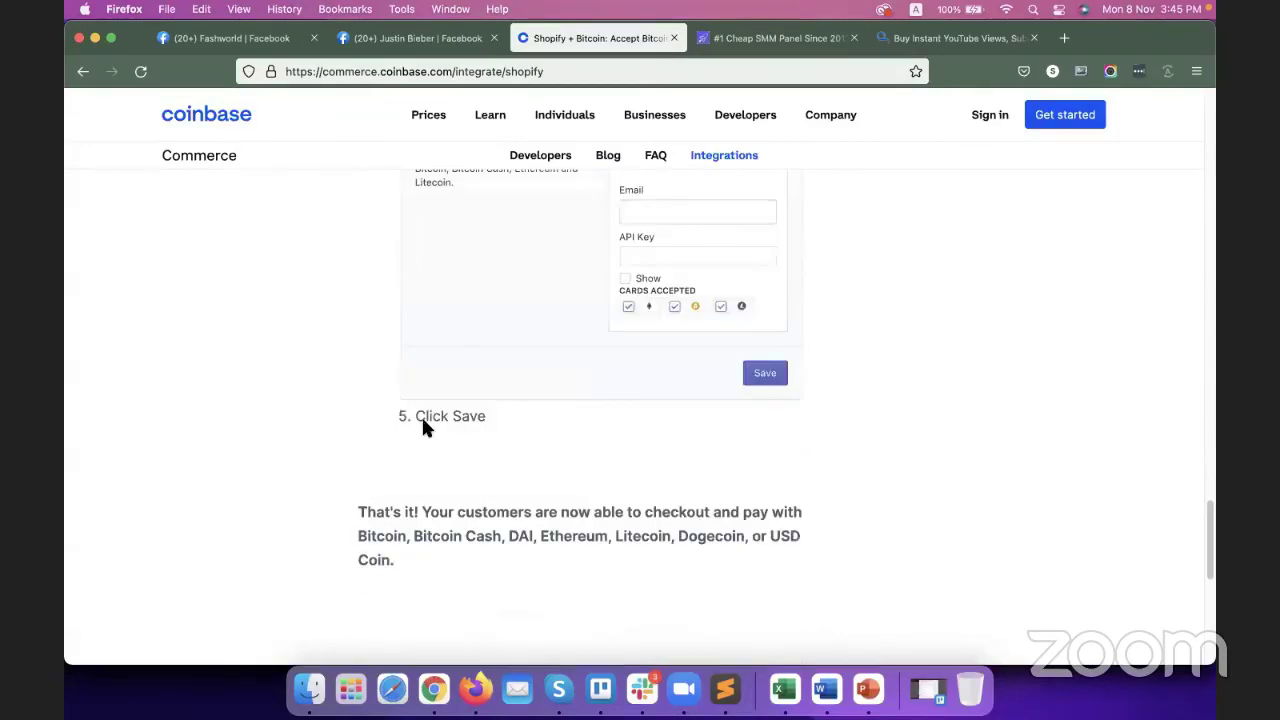
Step: Re-examine the guide's Shopify payment provider, alternative payments and credentials instructions, then view the More Integrations section
scroll(450, 424, up, 10)
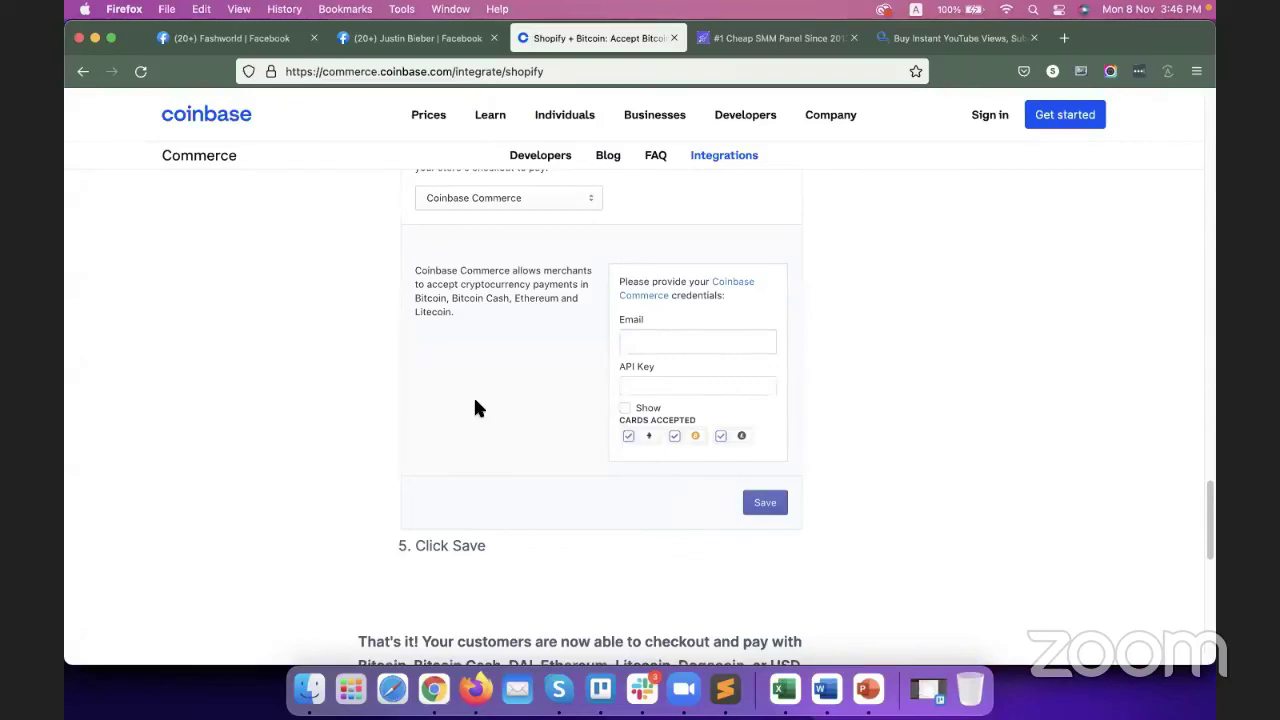
scroll(474, 408, up, 10)
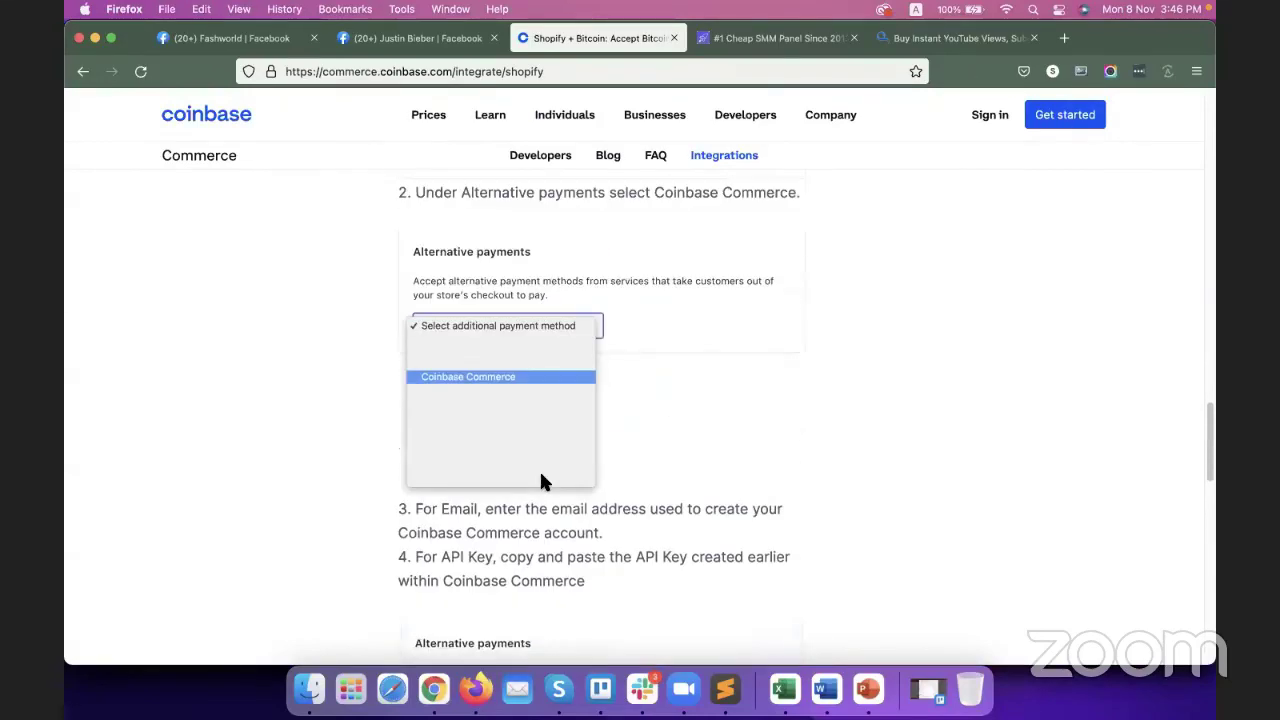
scroll(450, 474, up, 5)
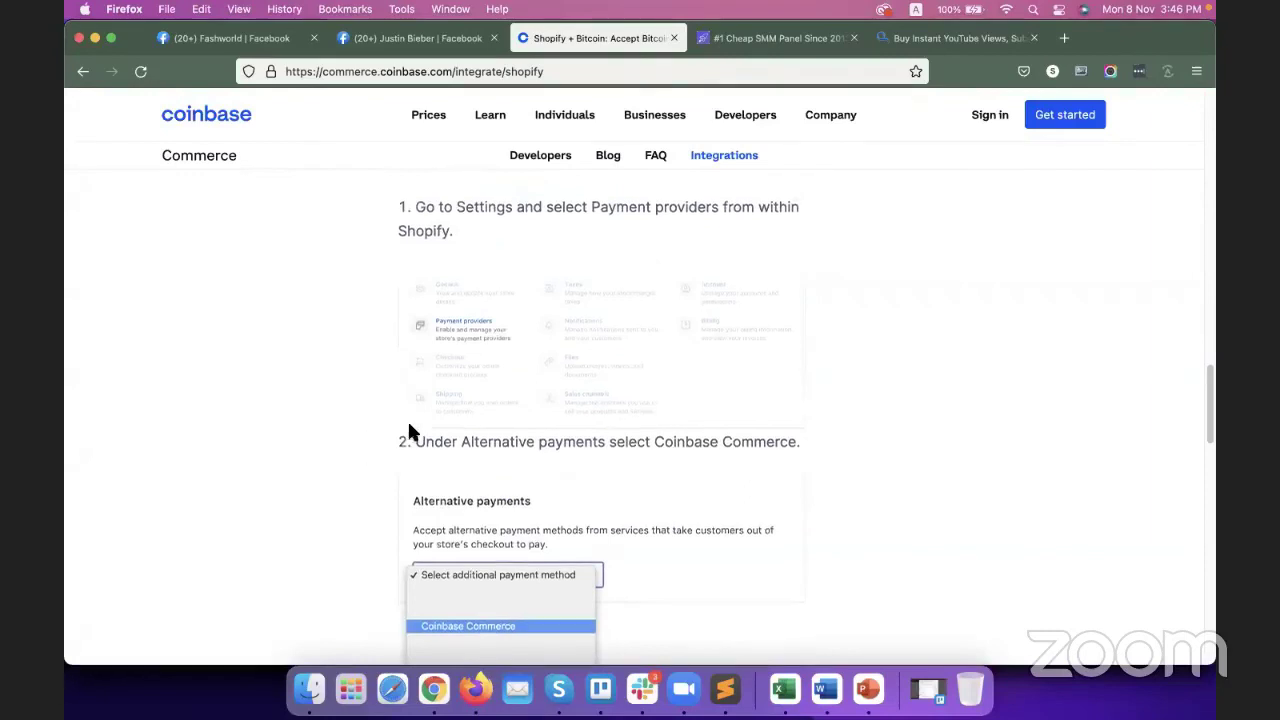
scroll(530, 345, down, 10)
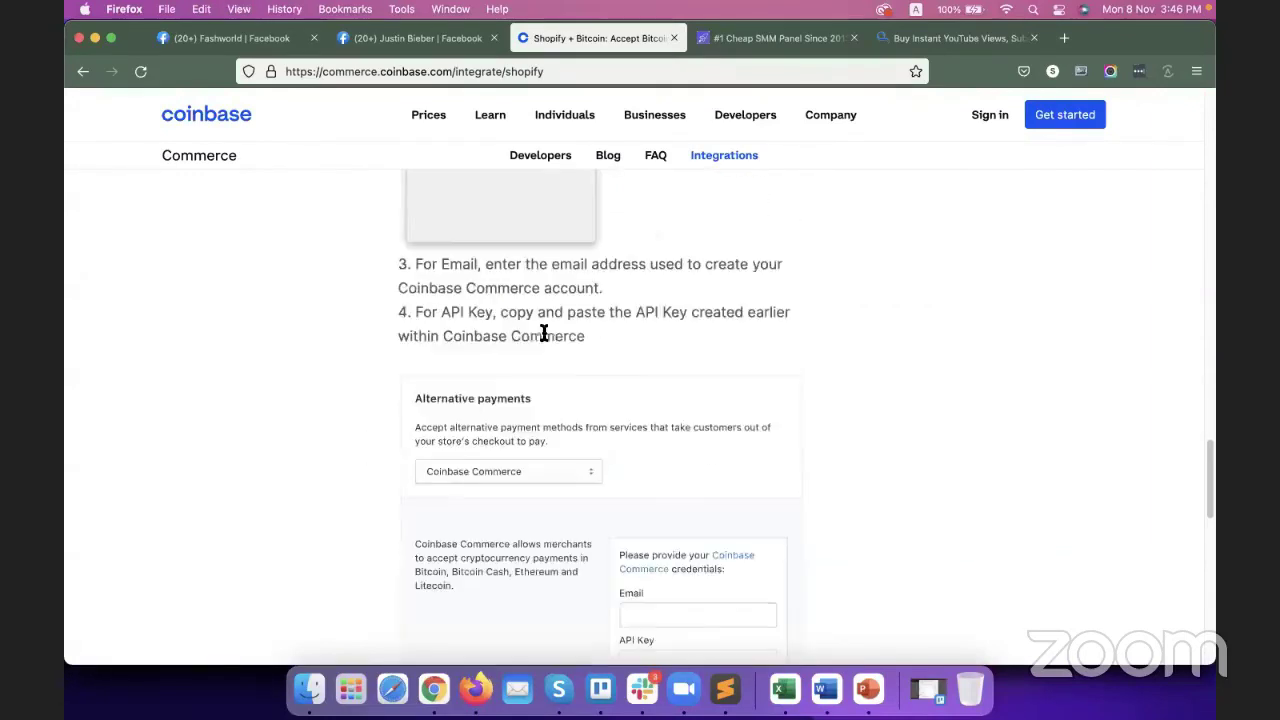
scroll(543, 333, down, 10)
click(630, 71)
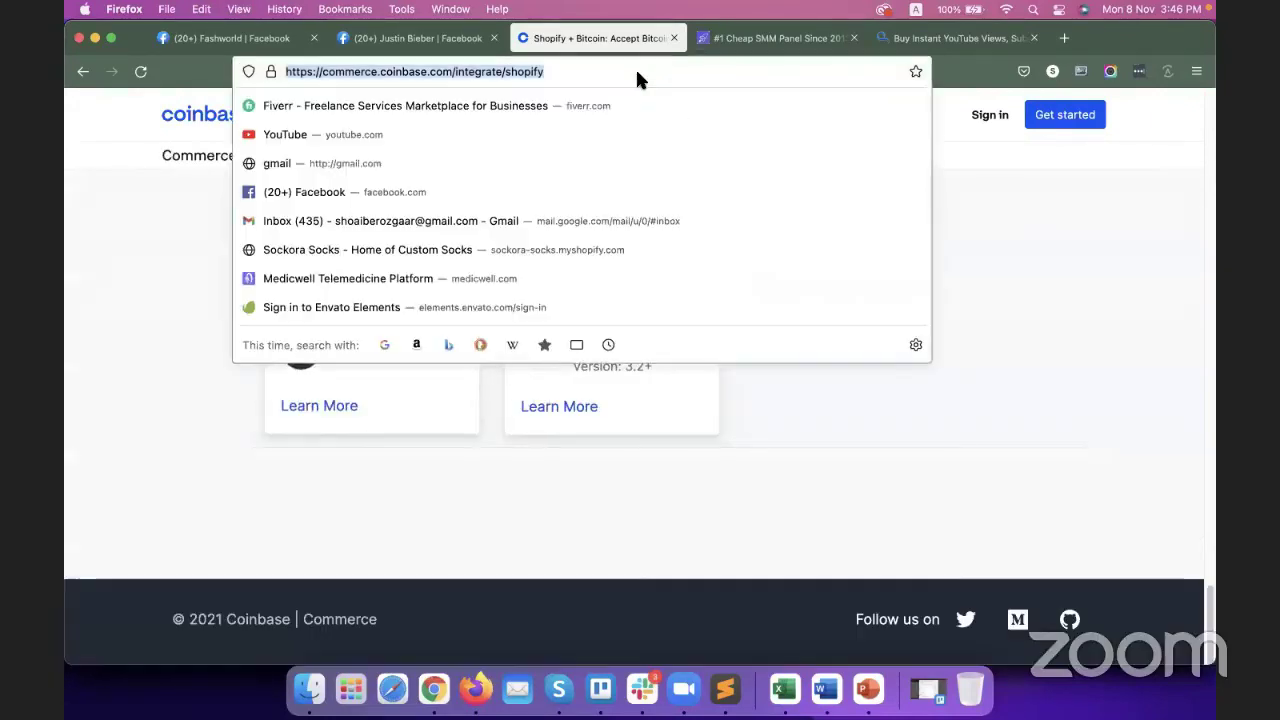
click(145, 492)
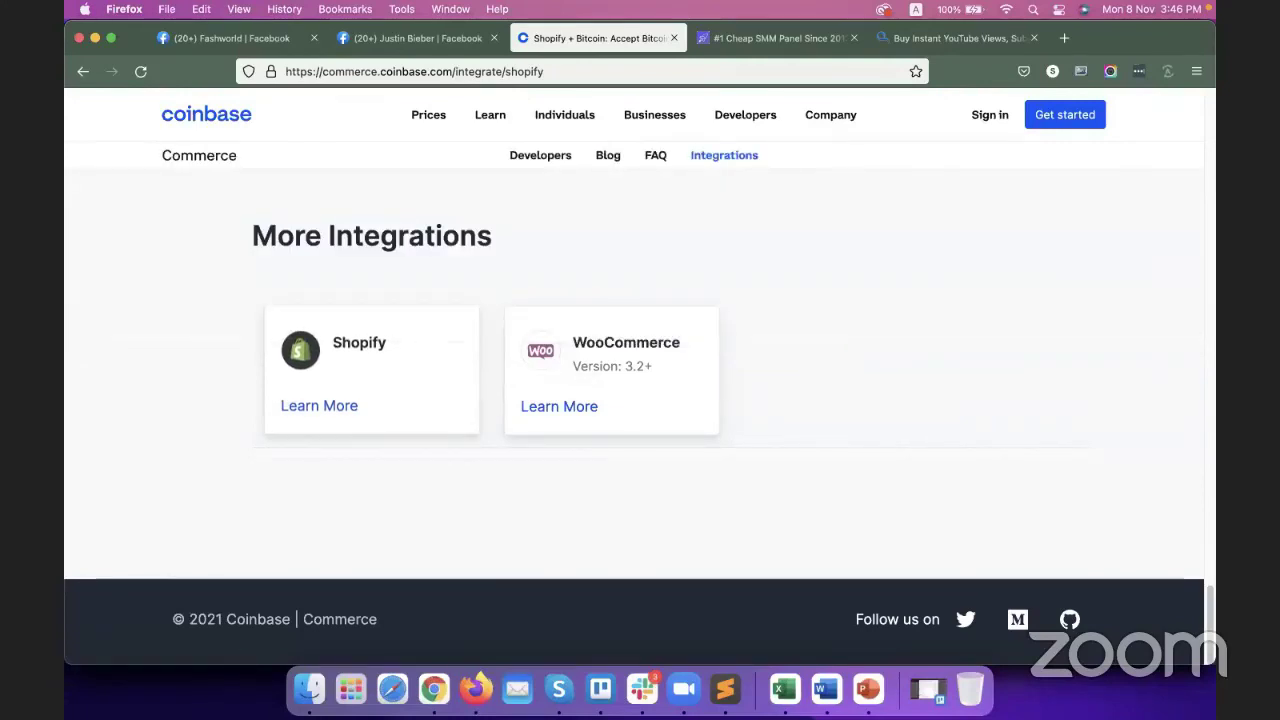